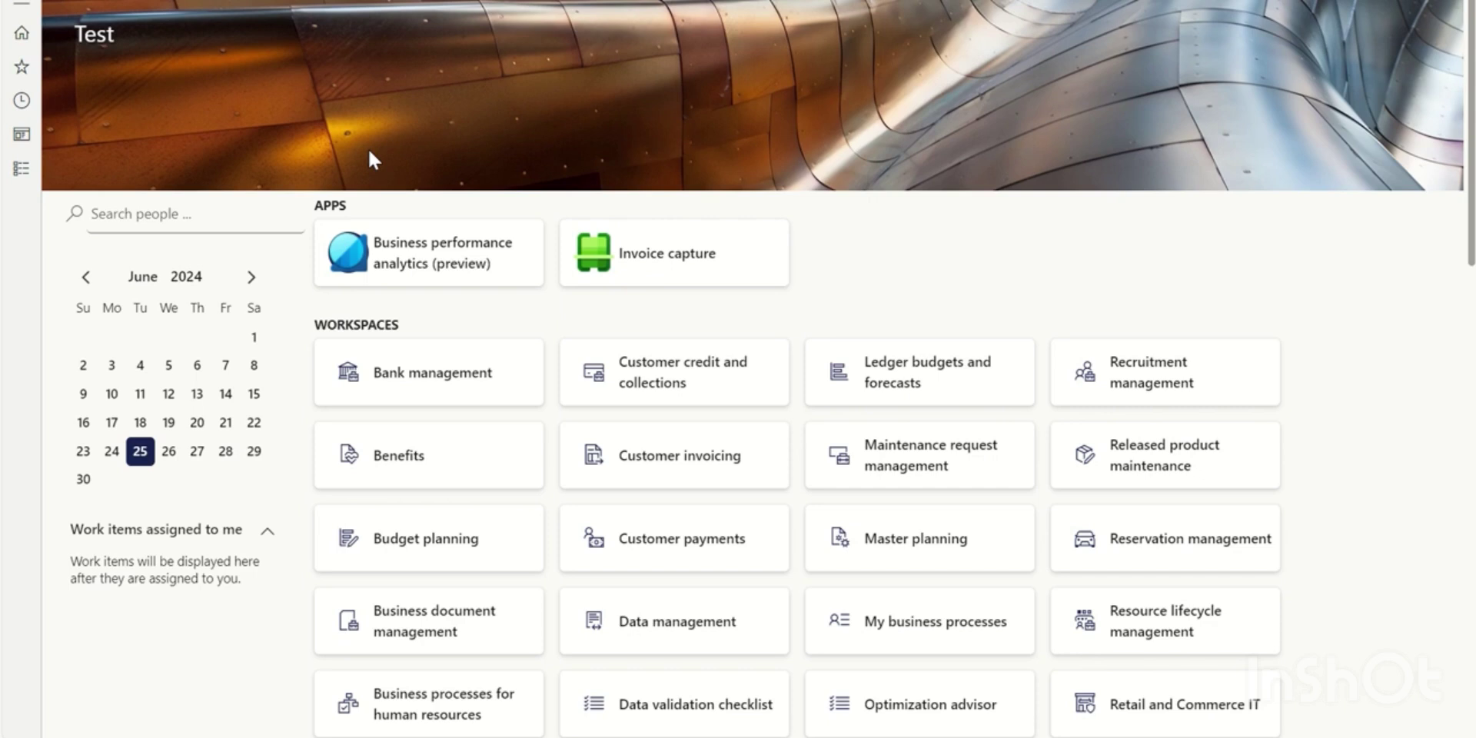
# Switch to the FA key points workbook in Excel and review the fixed asset migration points listed on Sheet1
pyautogui.moveTo(715, 737)
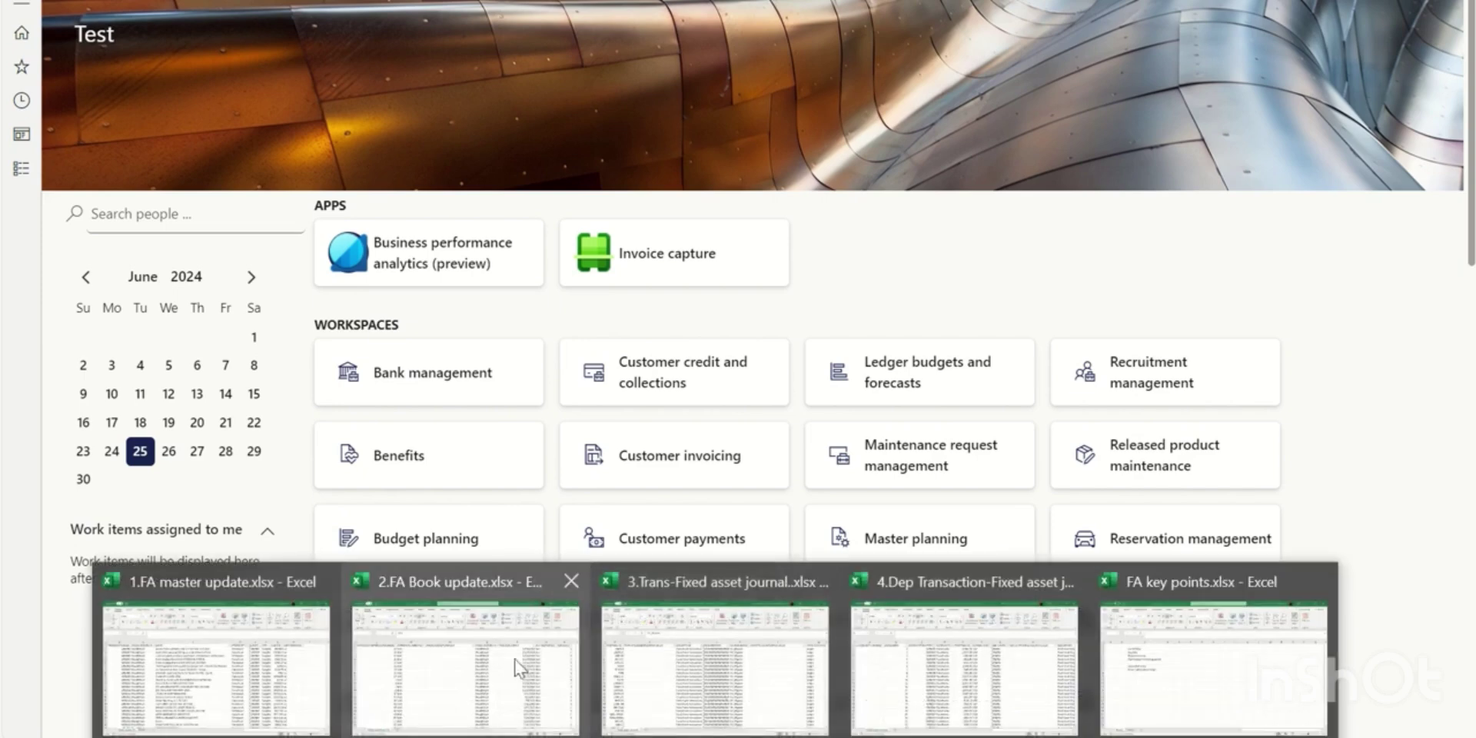
pyautogui.click(1165, 694)
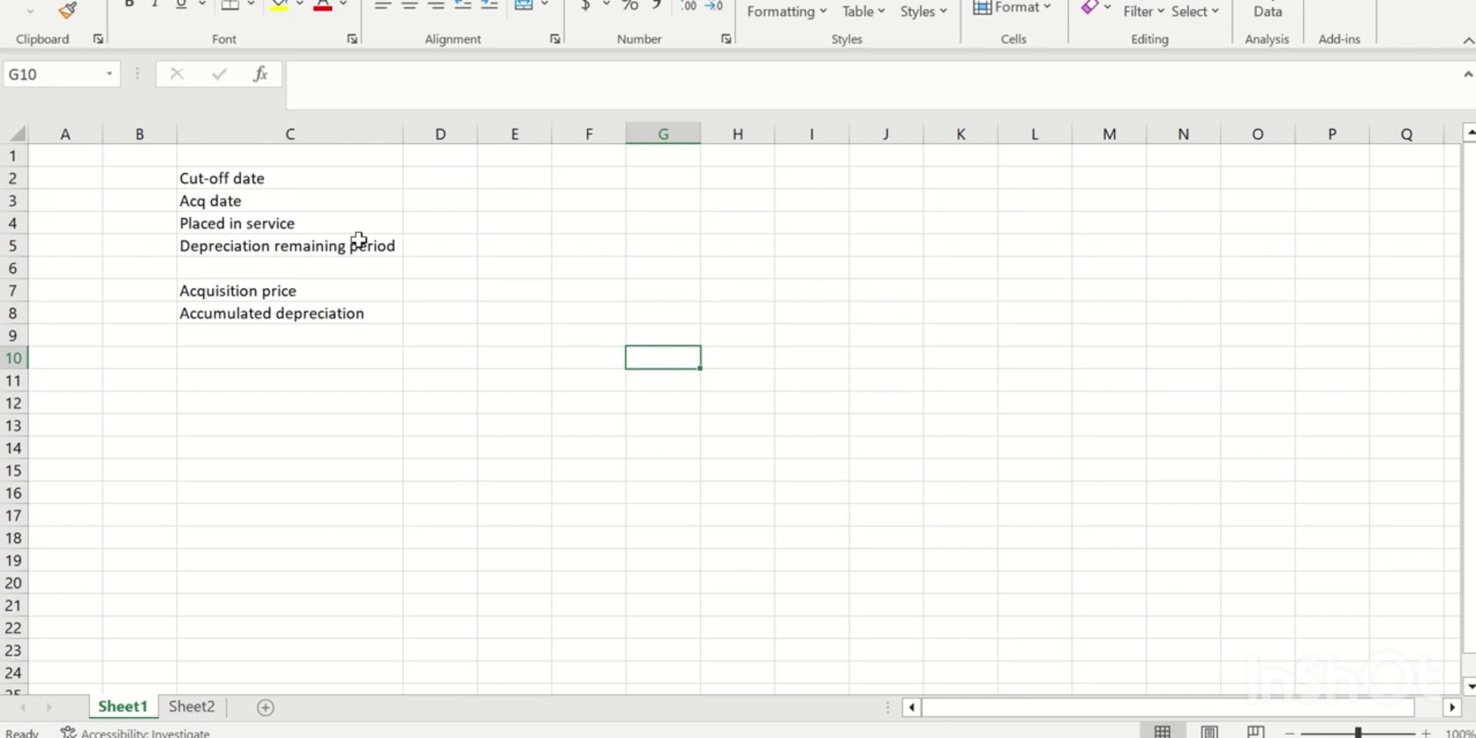
pyautogui.click(442, 366)
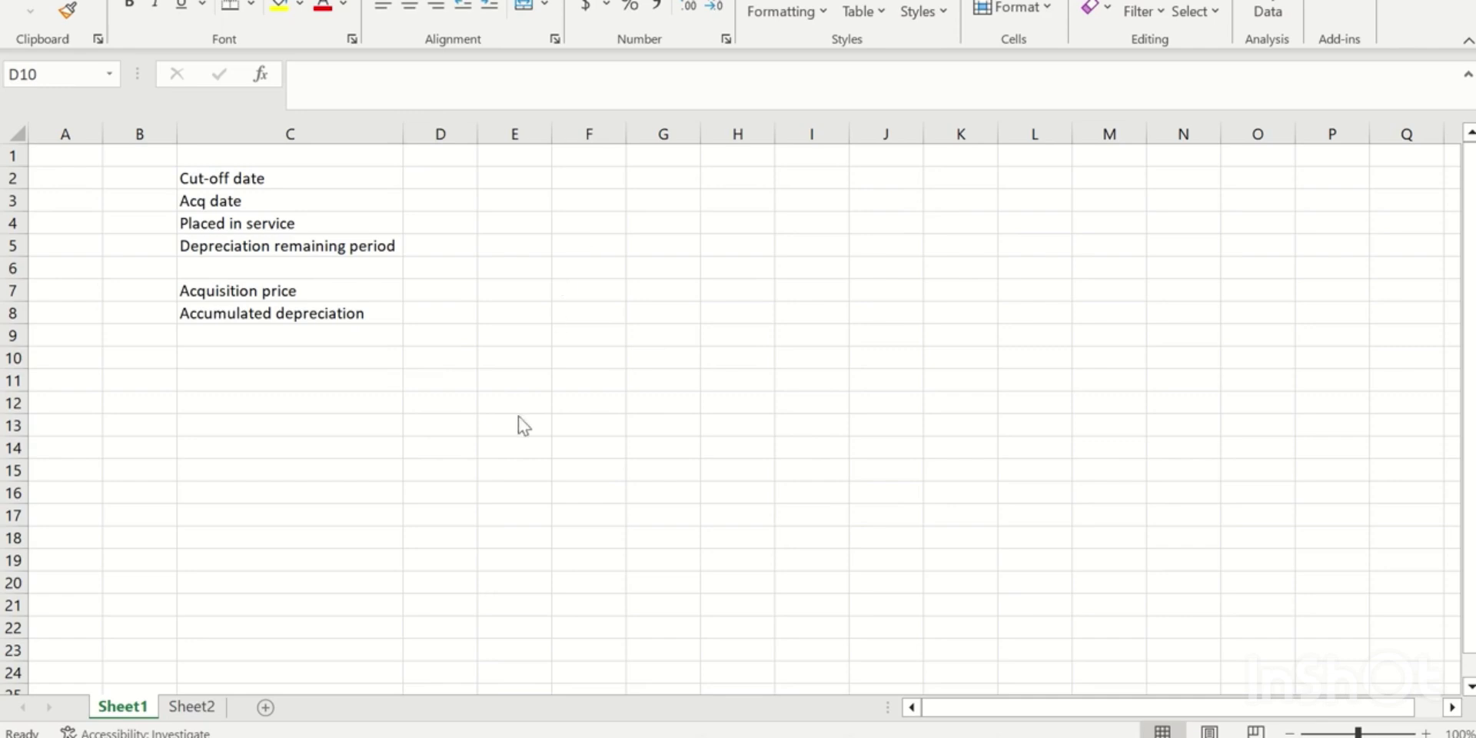
# Add the heading "Entities" in cell E1 of Sheet2, above the list of fixed asset entities
pyautogui.click(191, 707)
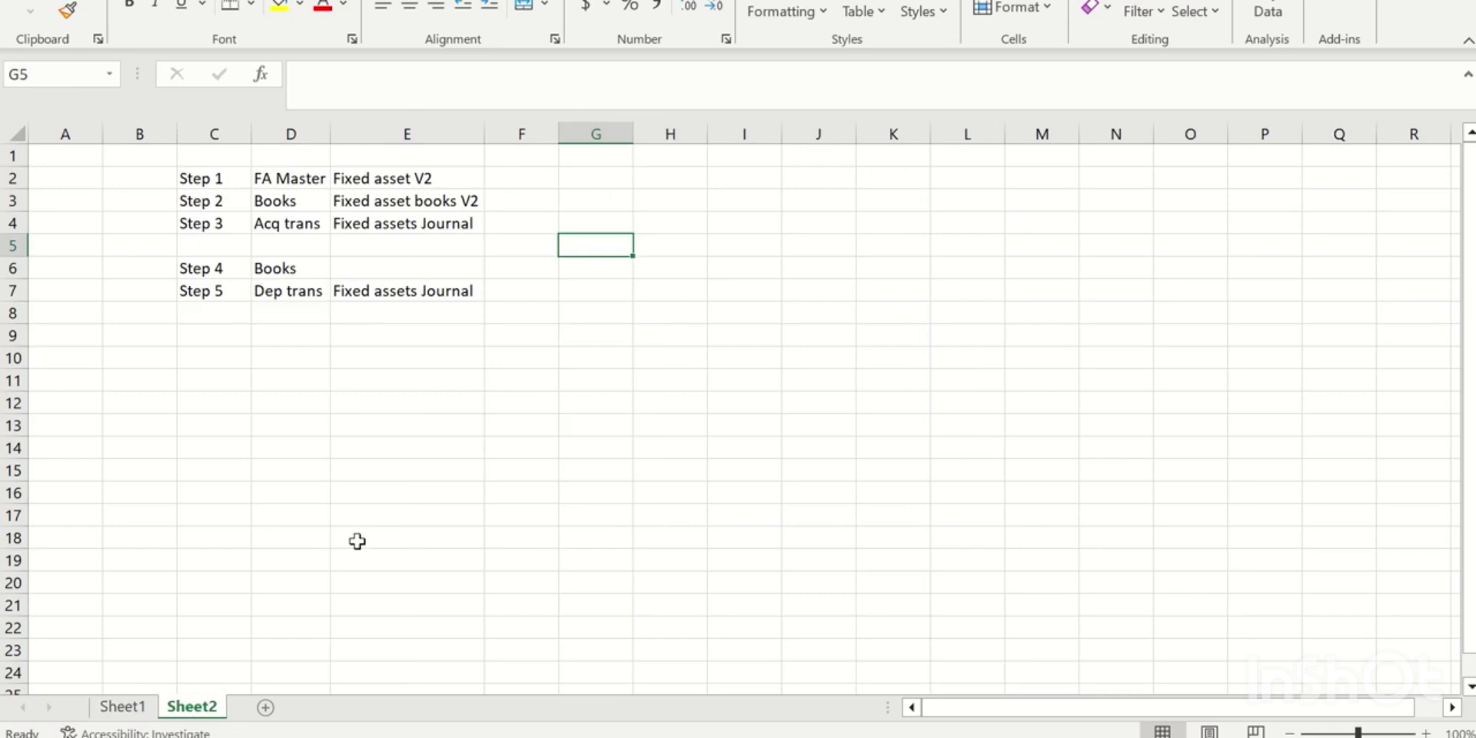
pyautogui.click(397, 156)
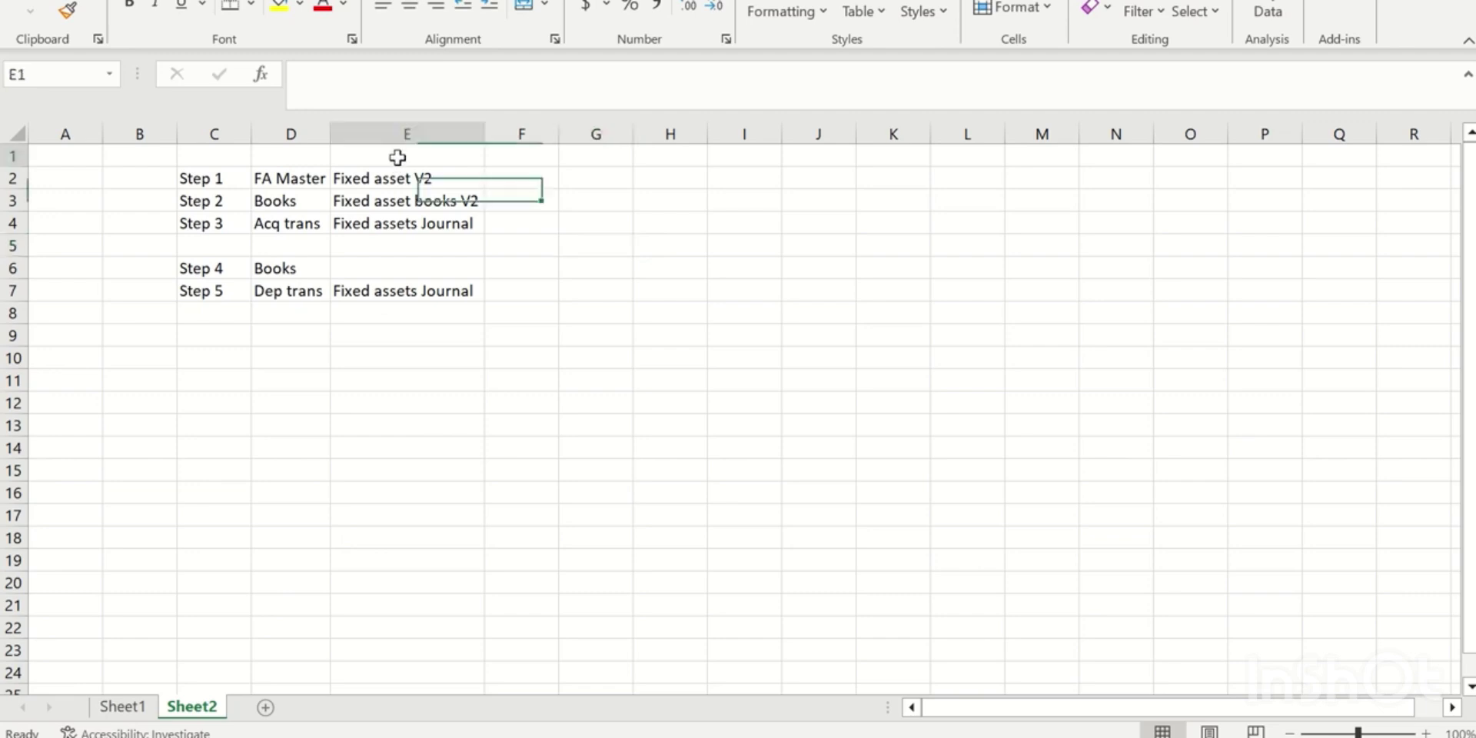
pyautogui.write('En')
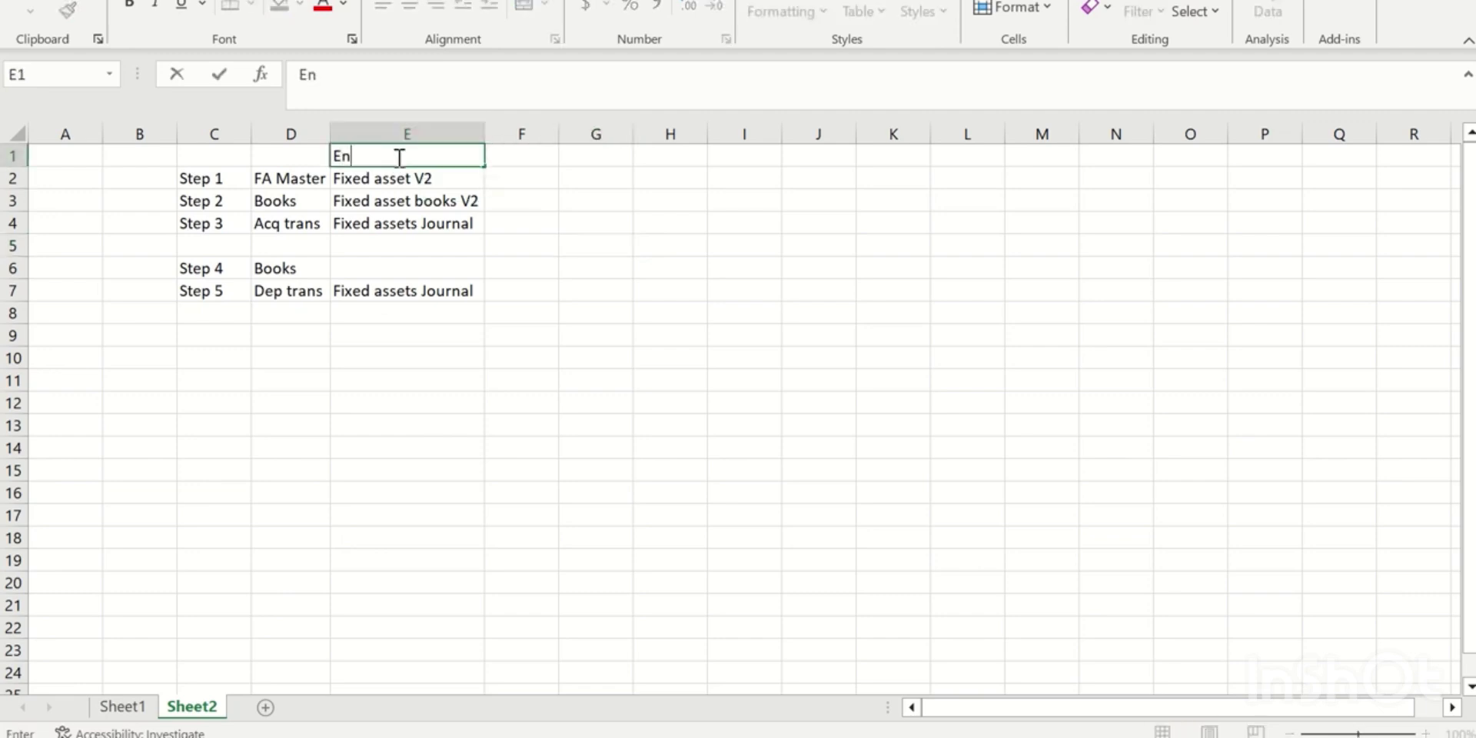
pyautogui.write('tities')
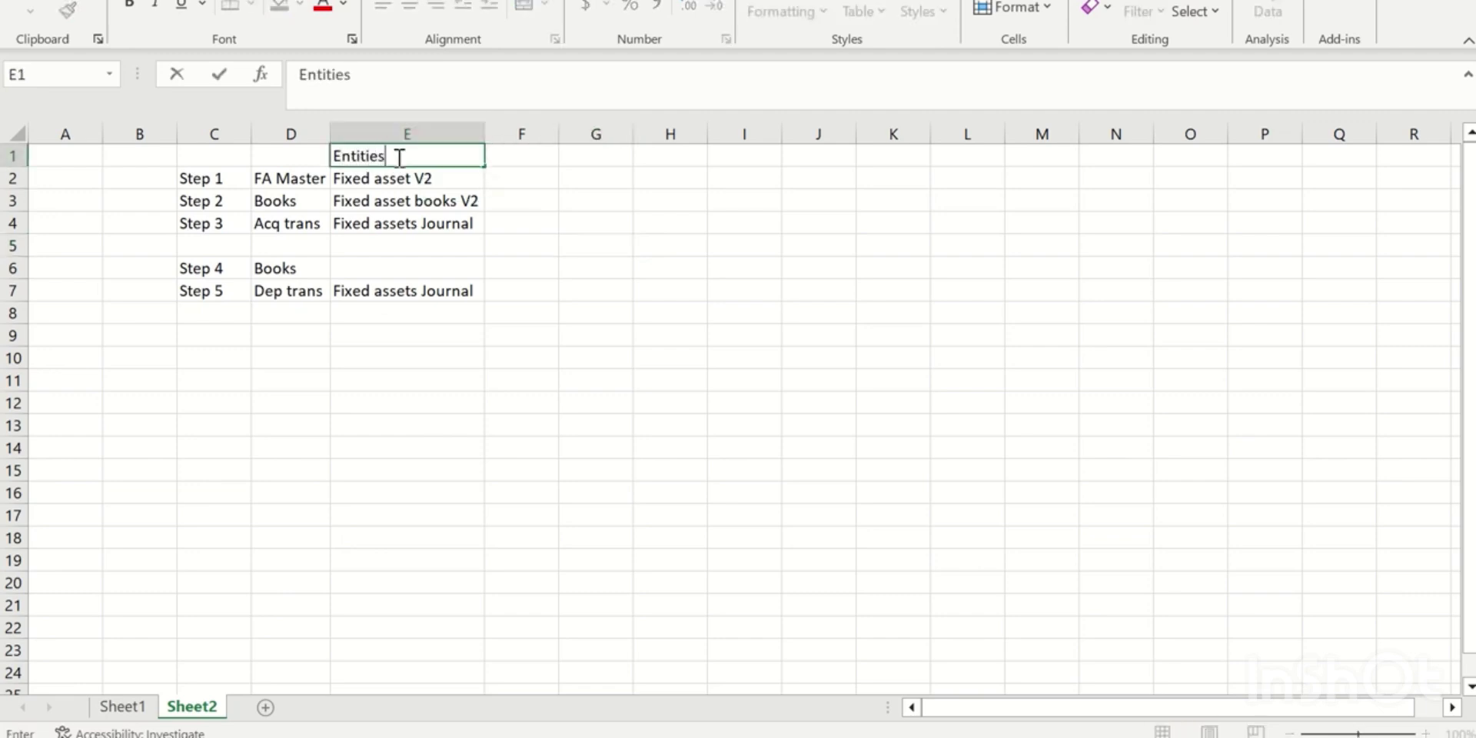
pyautogui.click(381, 398)
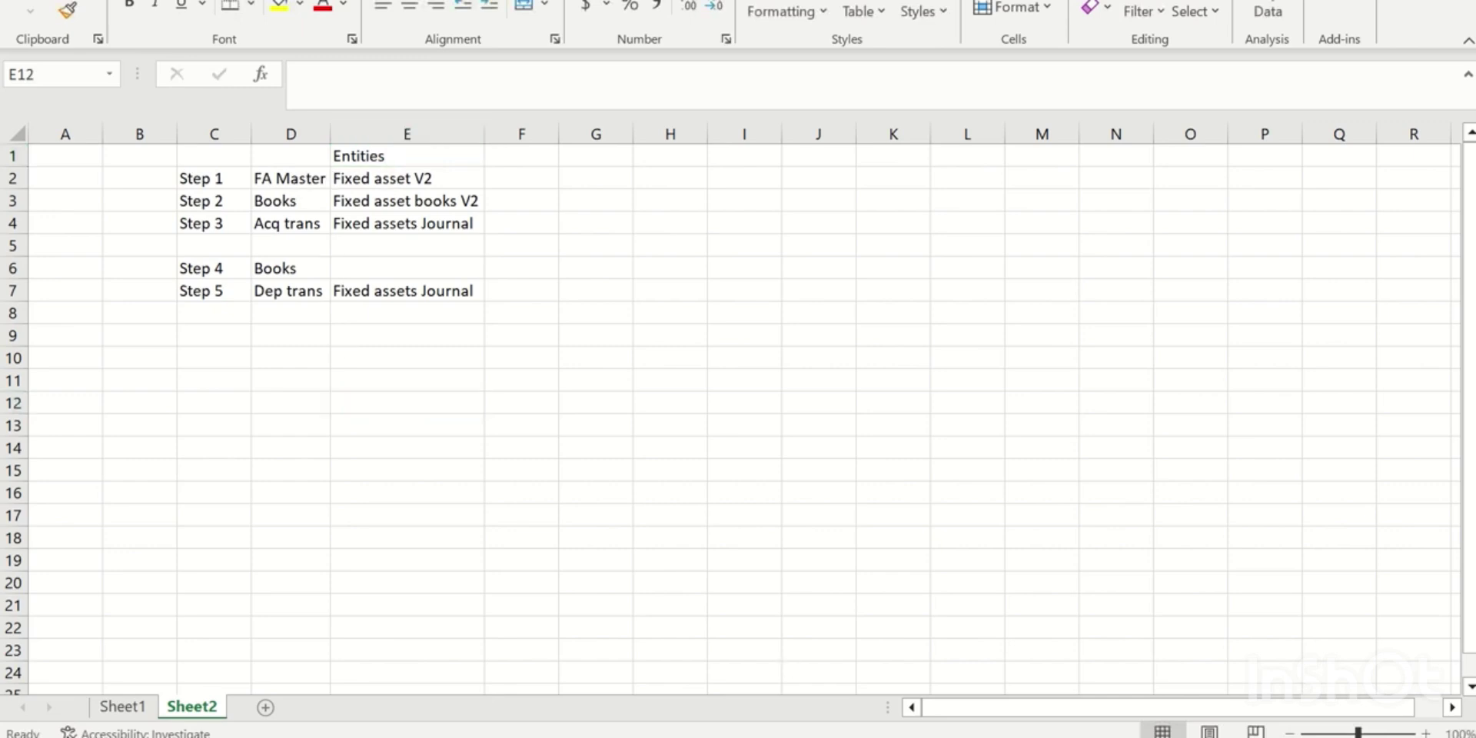
# Switch to the 1.FA master update workbook and examine its fixed asset number and fixed asset group columns
pyautogui.moveTo(715, 737)
pyautogui.moveTo(769, 681)
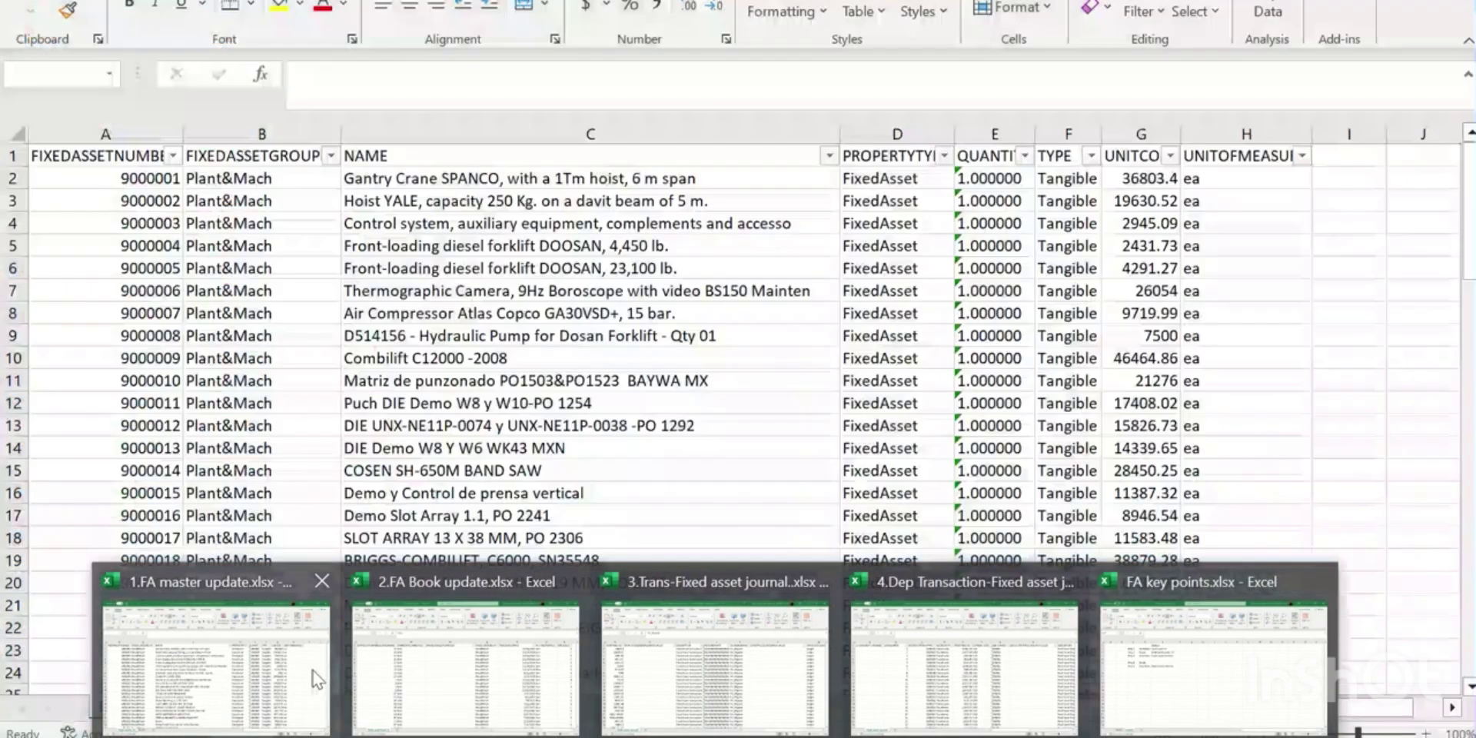
pyautogui.click(306, 666)
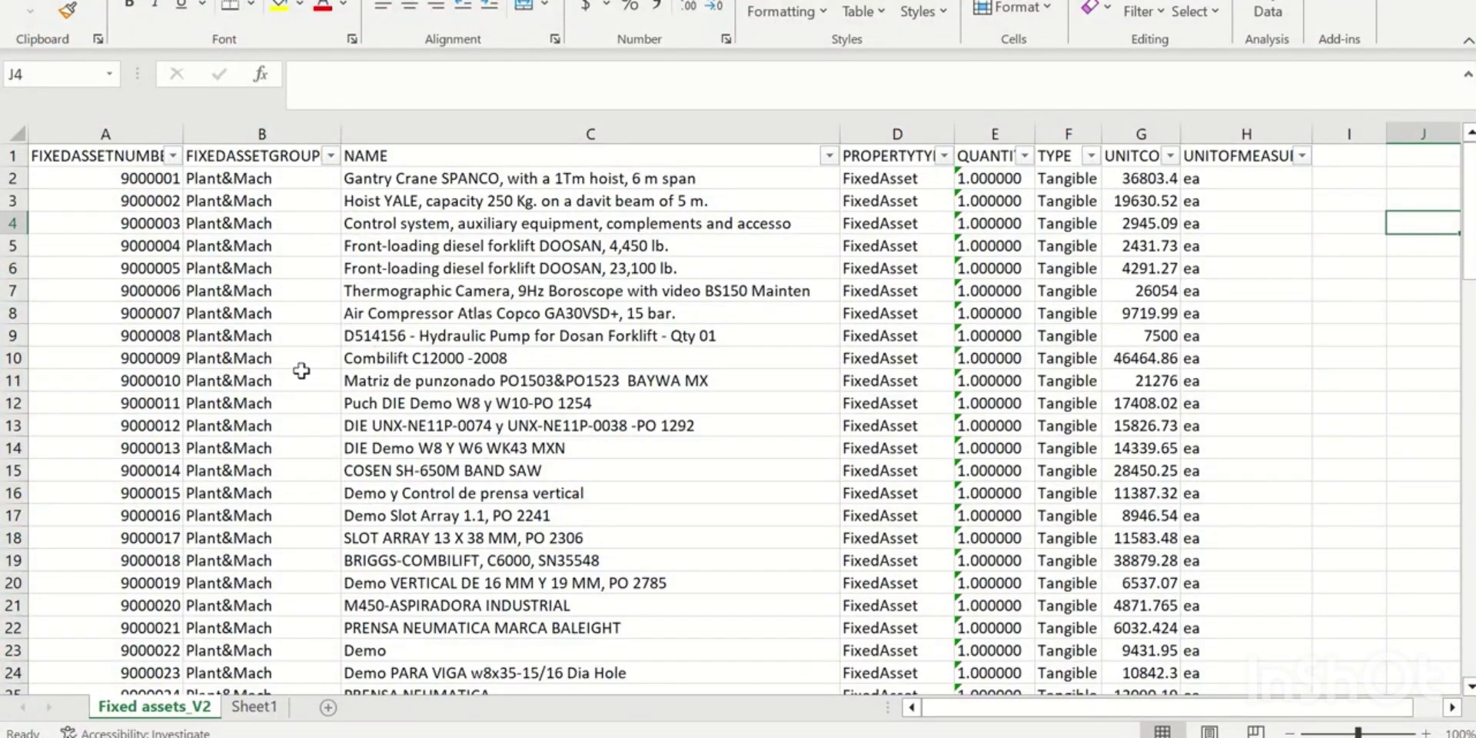
pyautogui.click(106, 130)
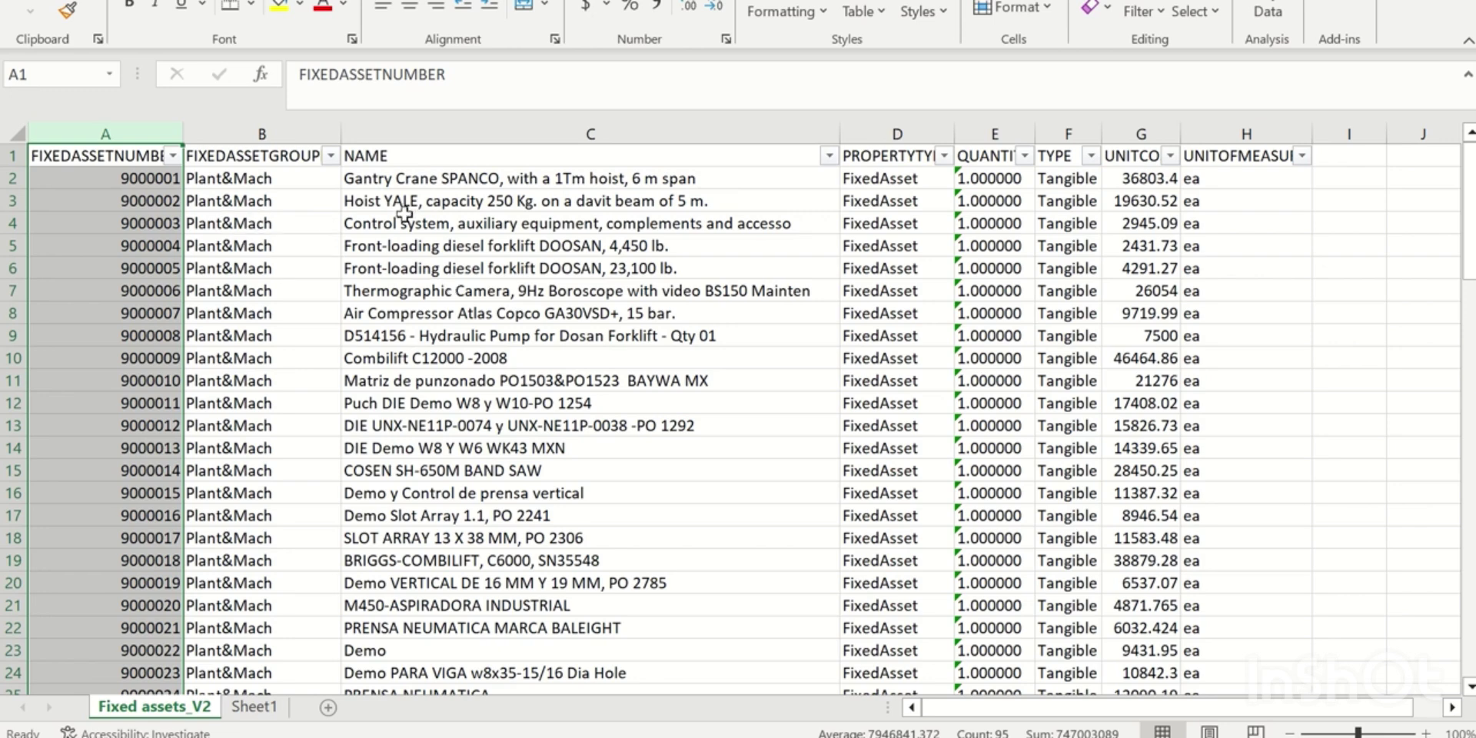
pyautogui.click(253, 155)
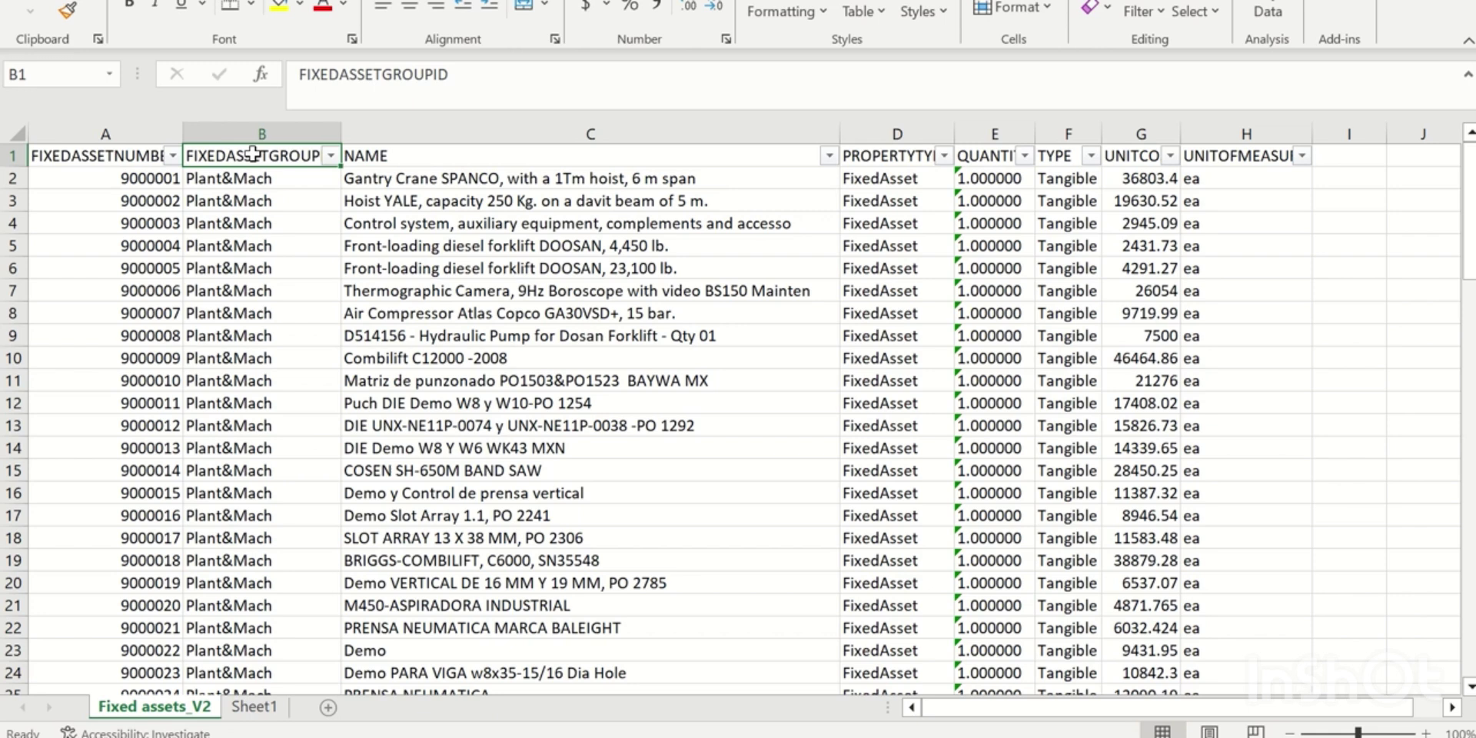
pyautogui.click(128, 182)
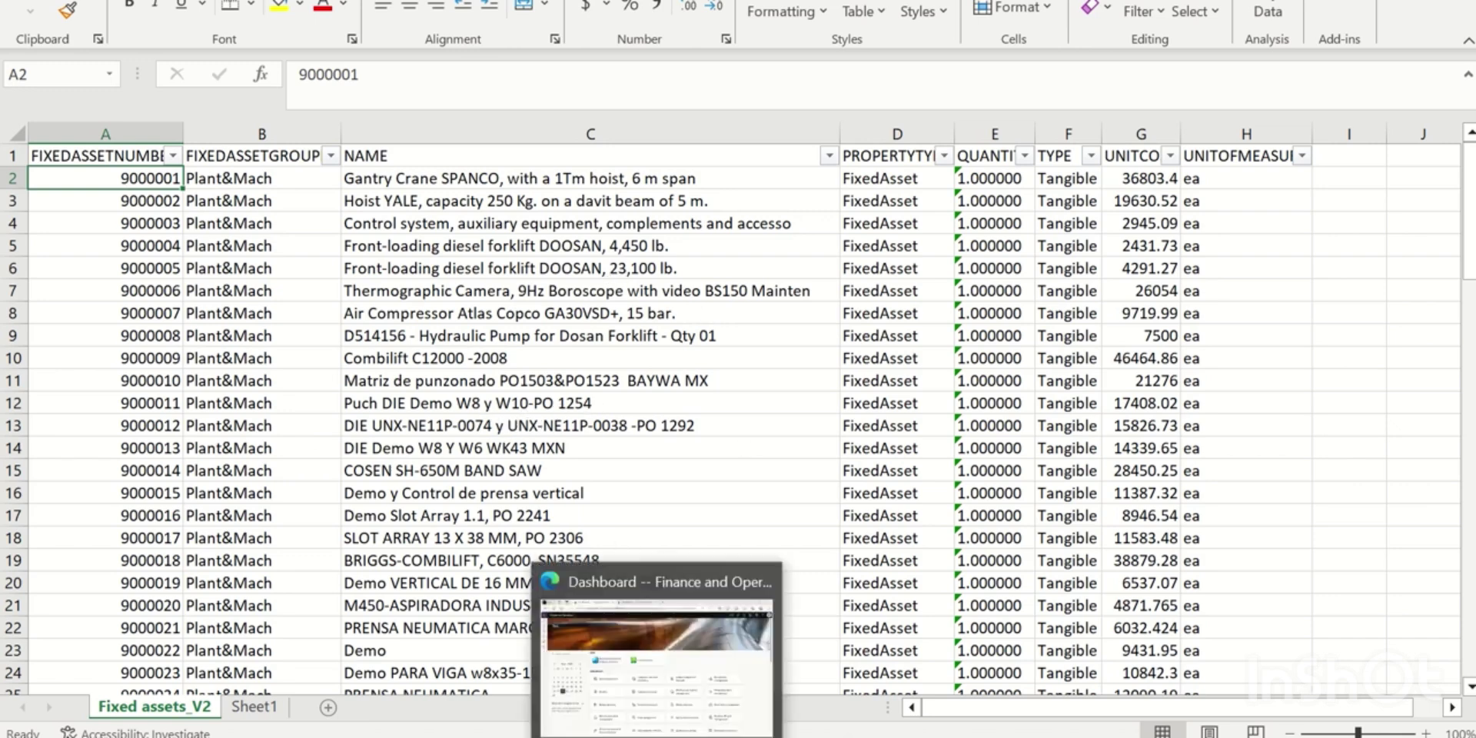
# Switch to Finance and Operations in the browser and look through the Fixed assets section of the Fixed assets module
pyautogui.click(657, 737)
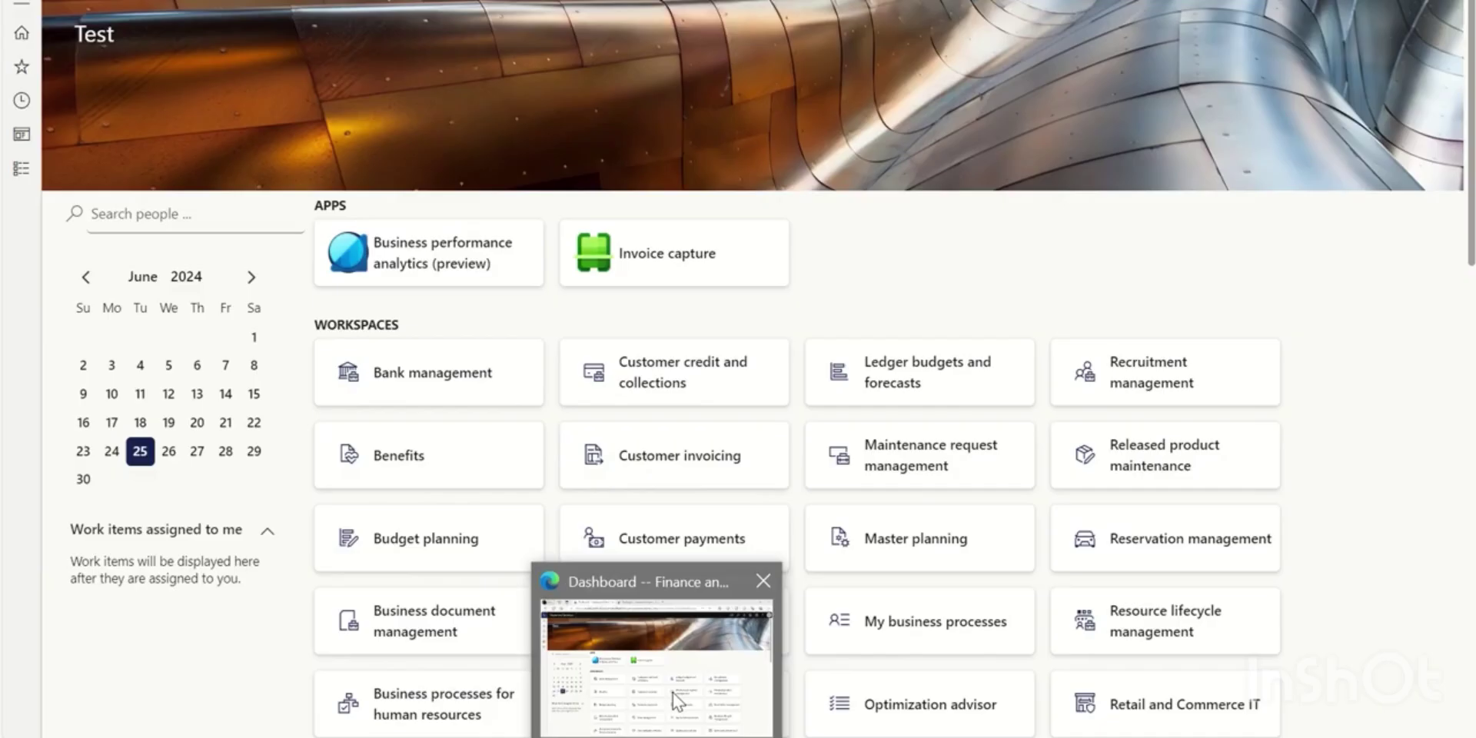
pyautogui.click(17, 184)
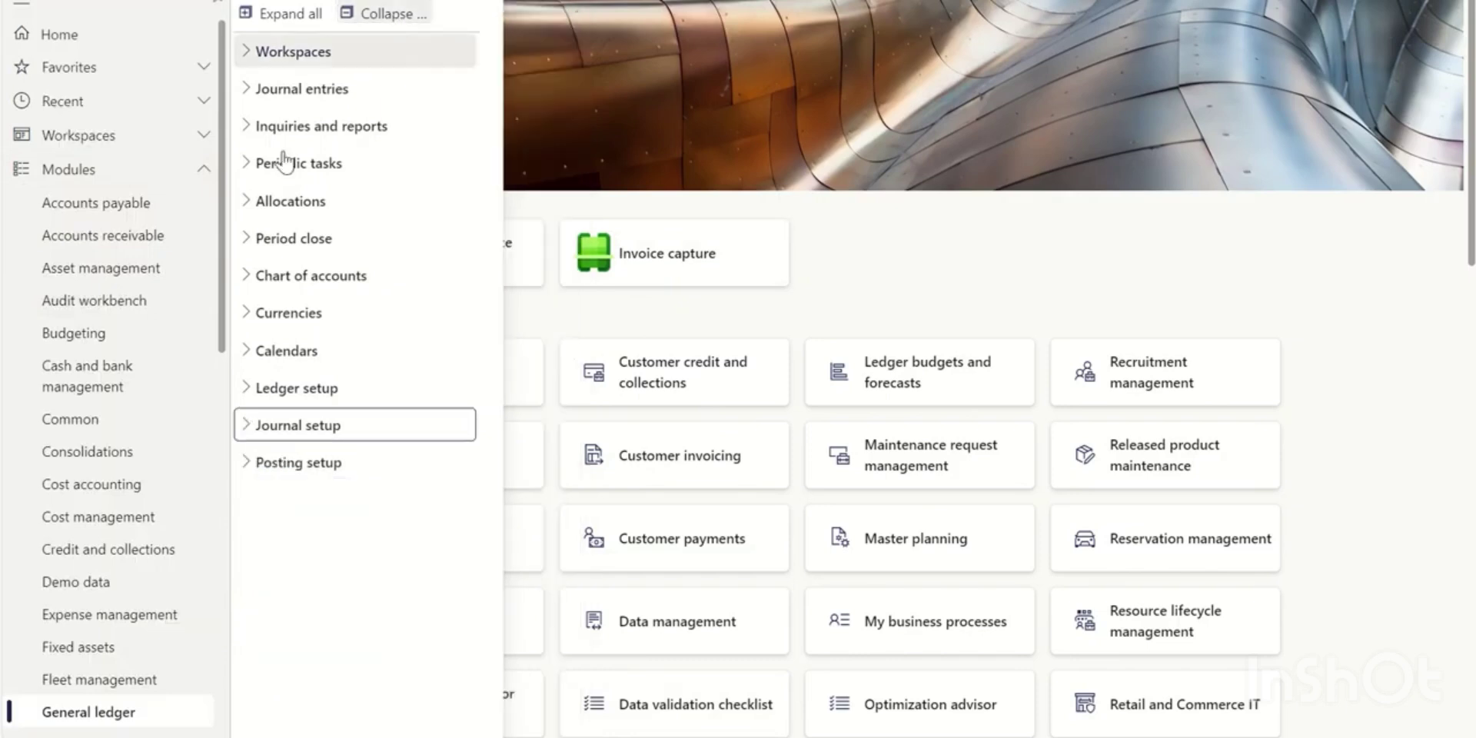
pyautogui.scroll(-3, 123, 323)
pyautogui.scroll(-2, 123, 323)
pyautogui.scroll(2, 92, 435)
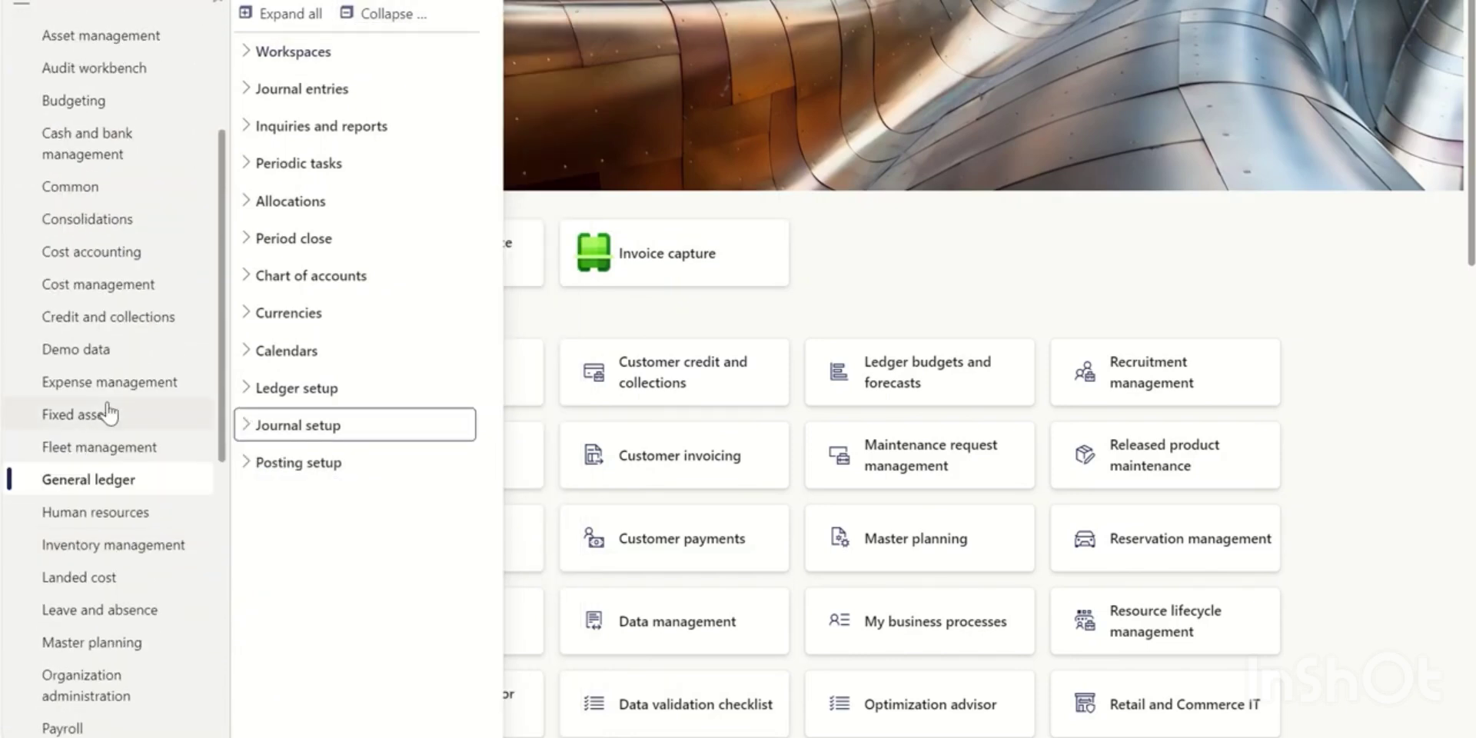
pyautogui.click(110, 413)
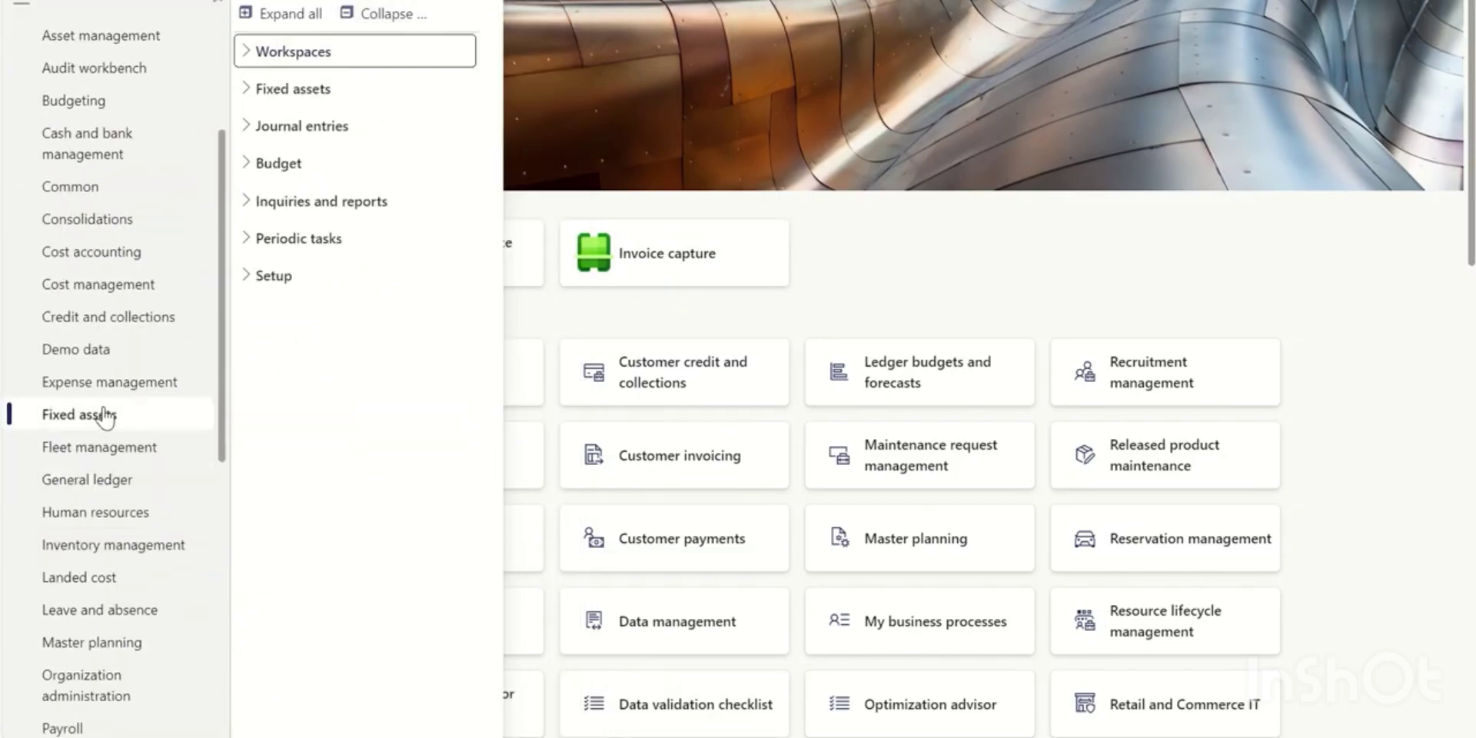
pyautogui.click(292, 89)
pyautogui.click(316, 129)
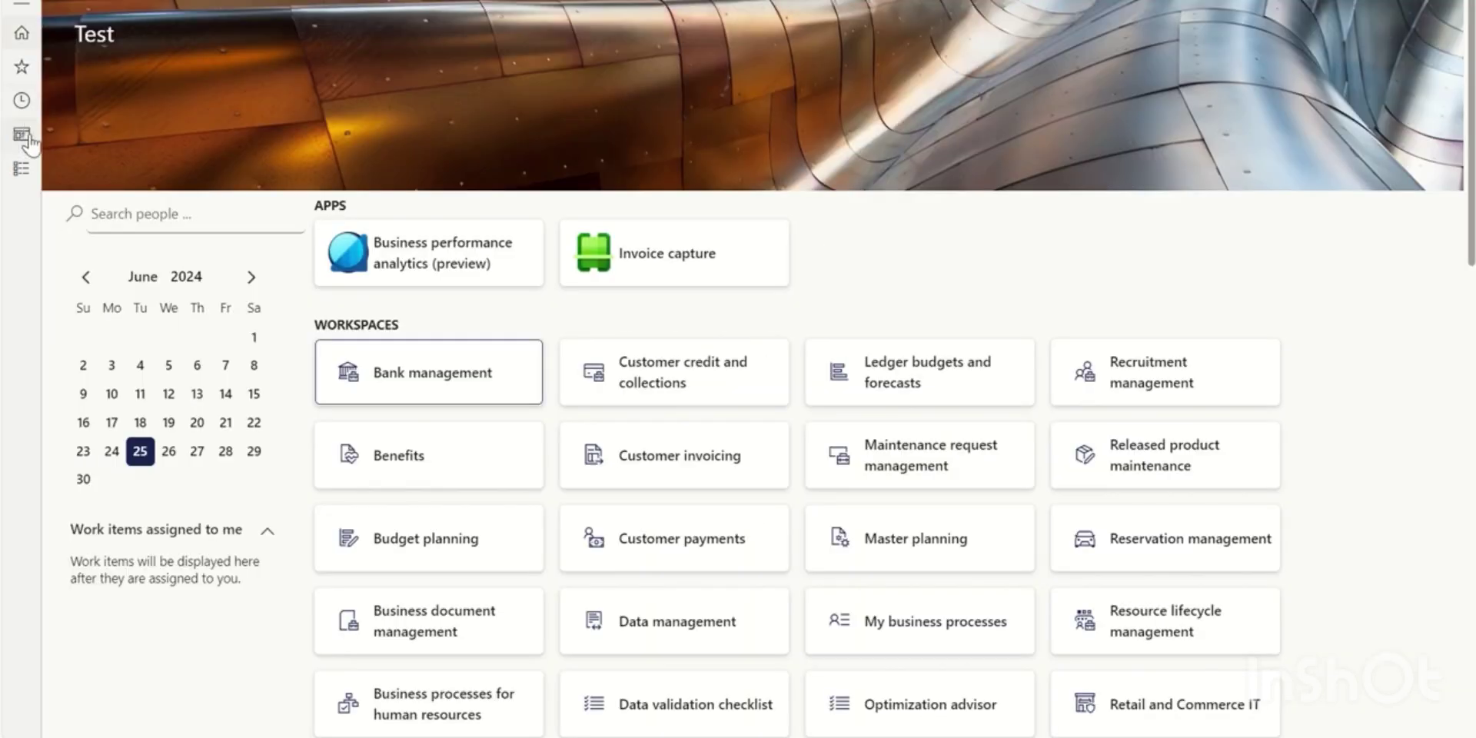
# Open the Data management workspace
pyautogui.click(25, 138)
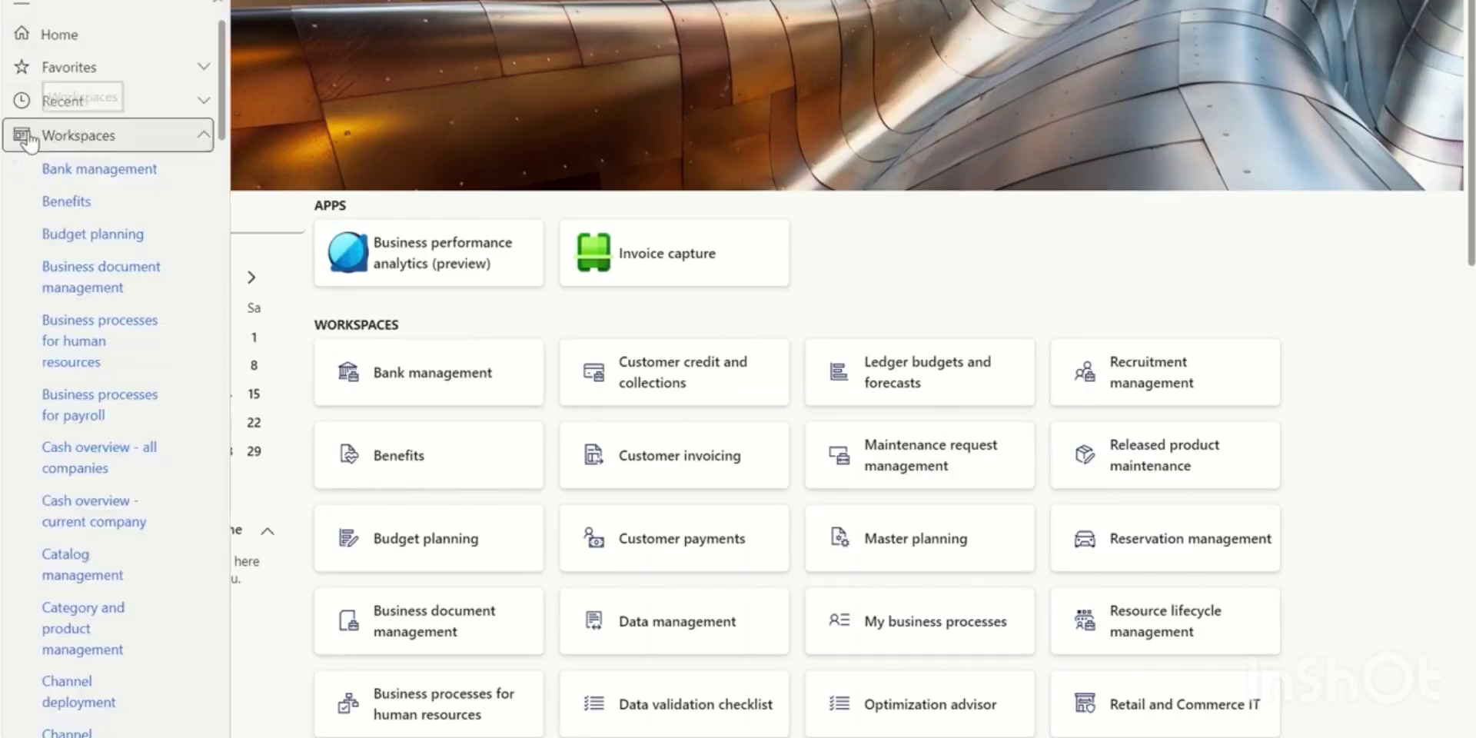
pyautogui.scroll(-8, 132, 165)
pyautogui.scroll(-5, 136, 289)
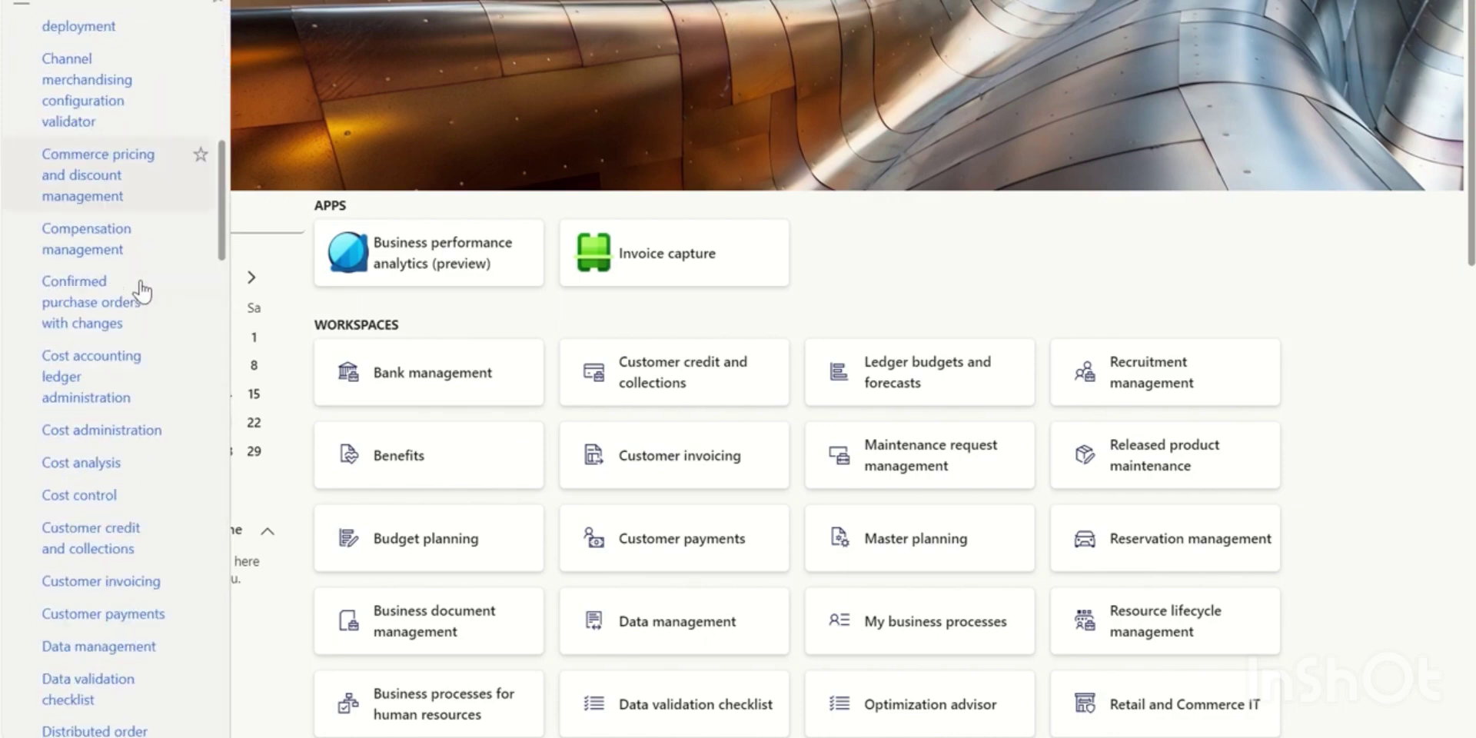
pyautogui.click(100, 392)
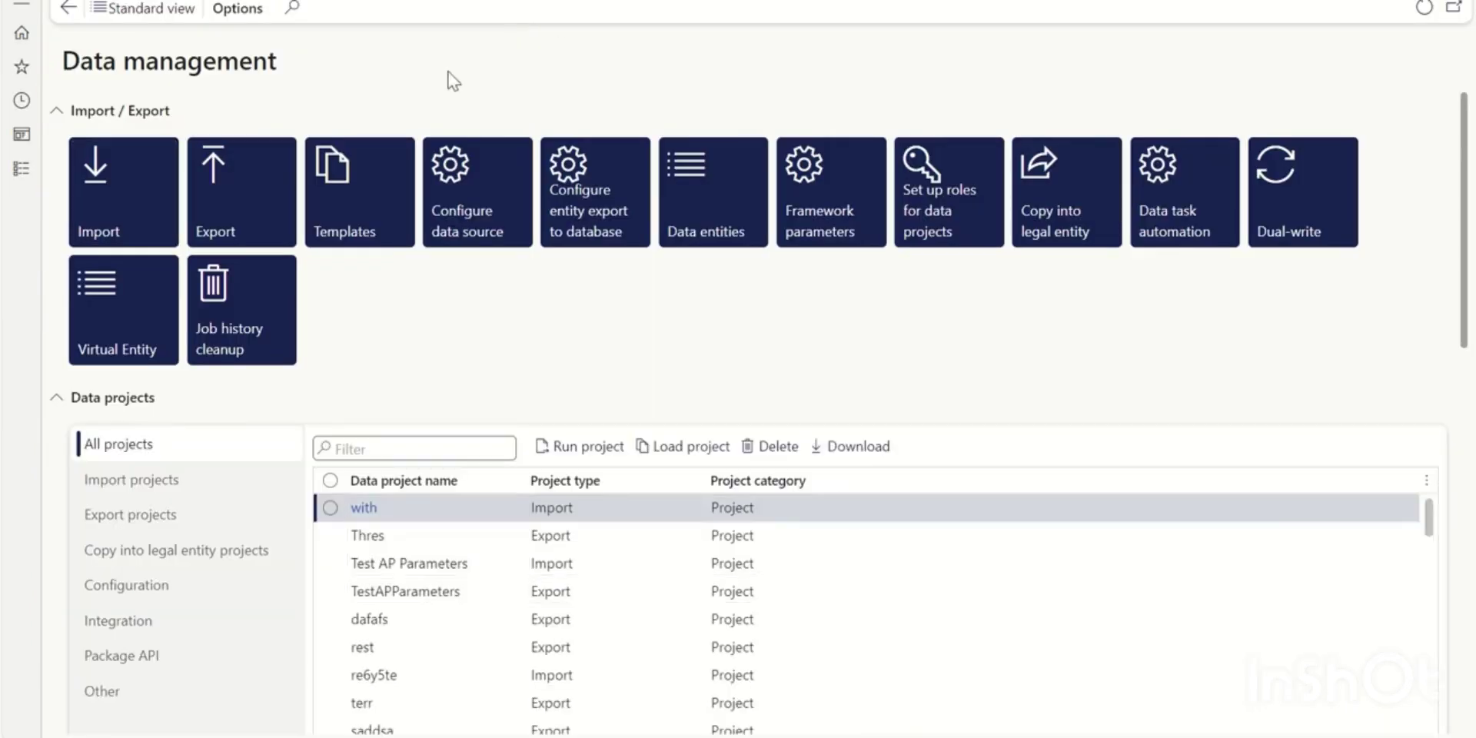
# Create an import project with the group name "FA master" and add a file with EXCEL as its source data format
pyautogui.click(112, 196)
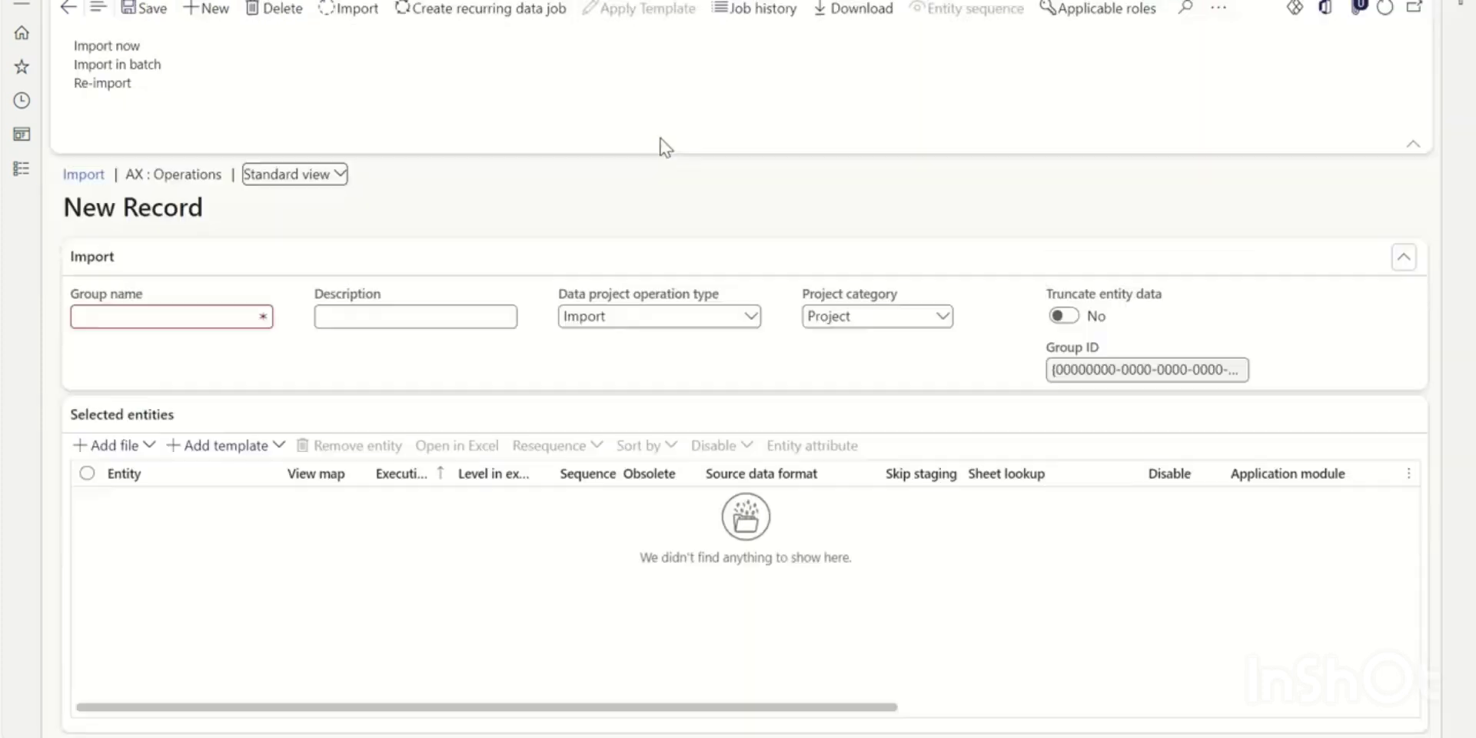
pyautogui.write('FA master')
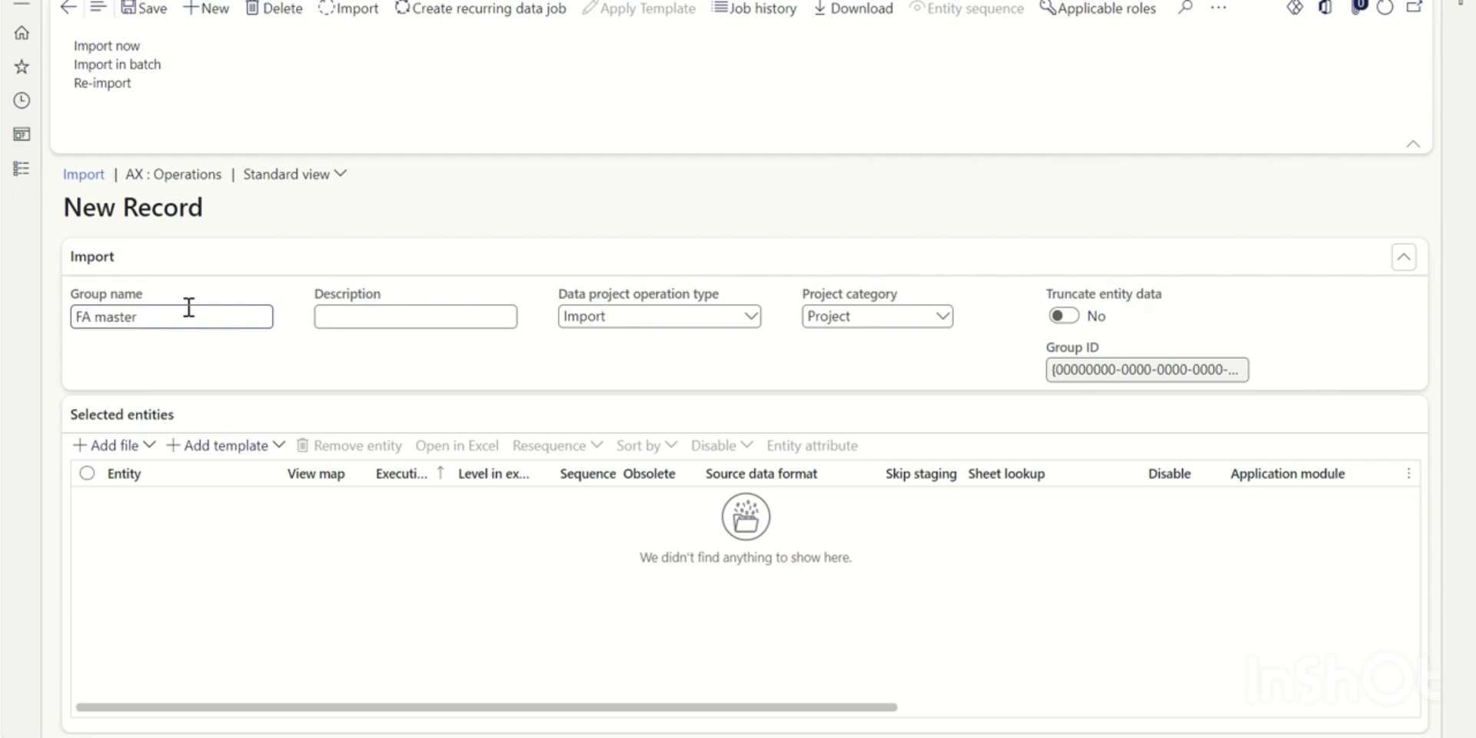
pyautogui.click(110, 452)
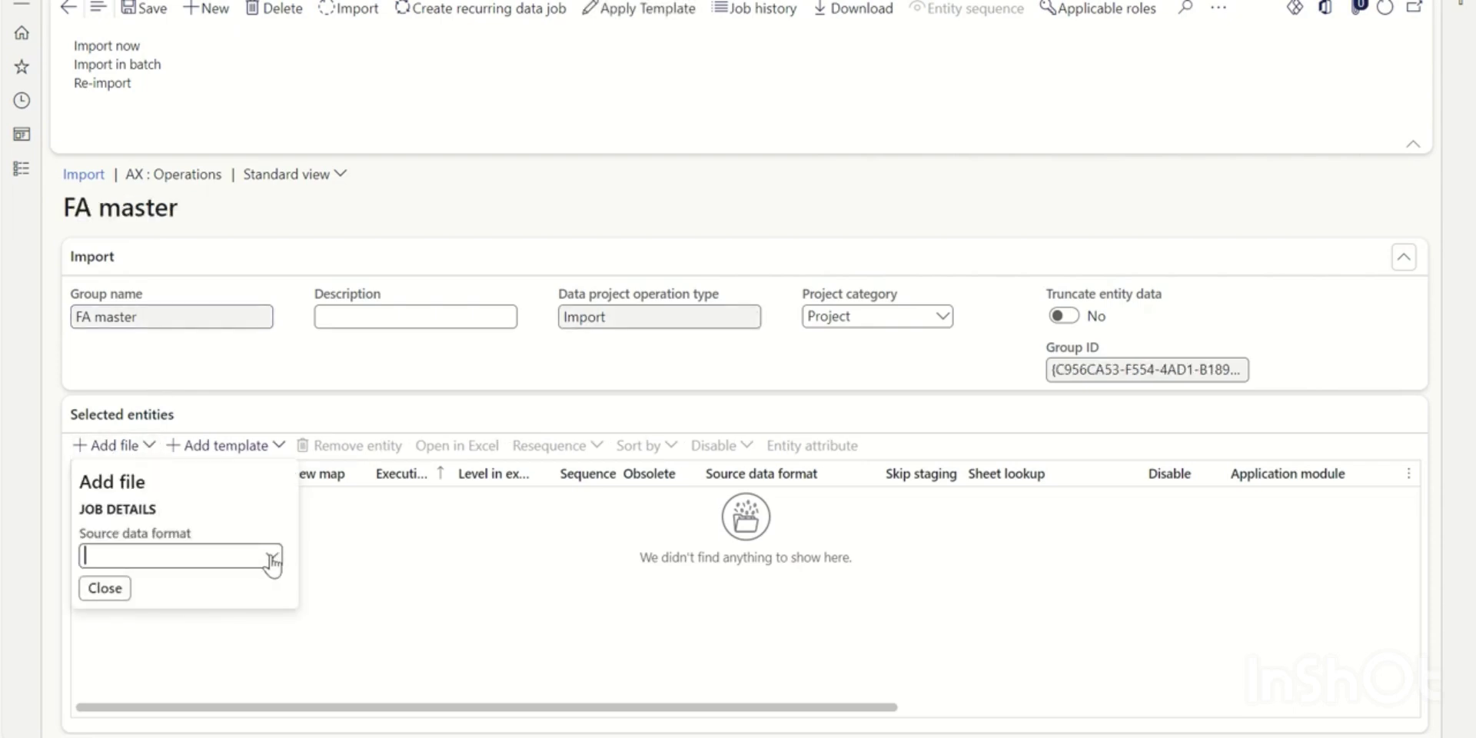
pyautogui.click(272, 557)
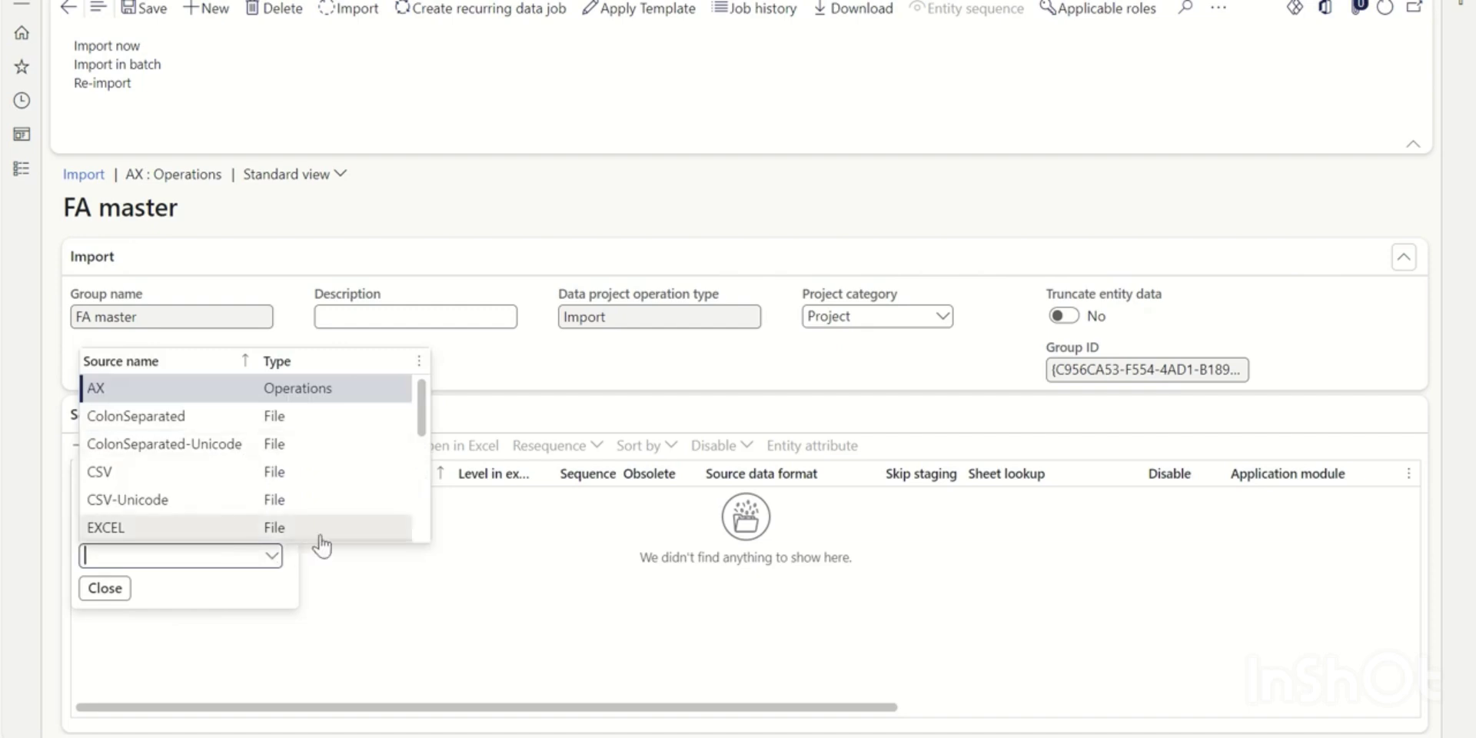
pyautogui.click(204, 534)
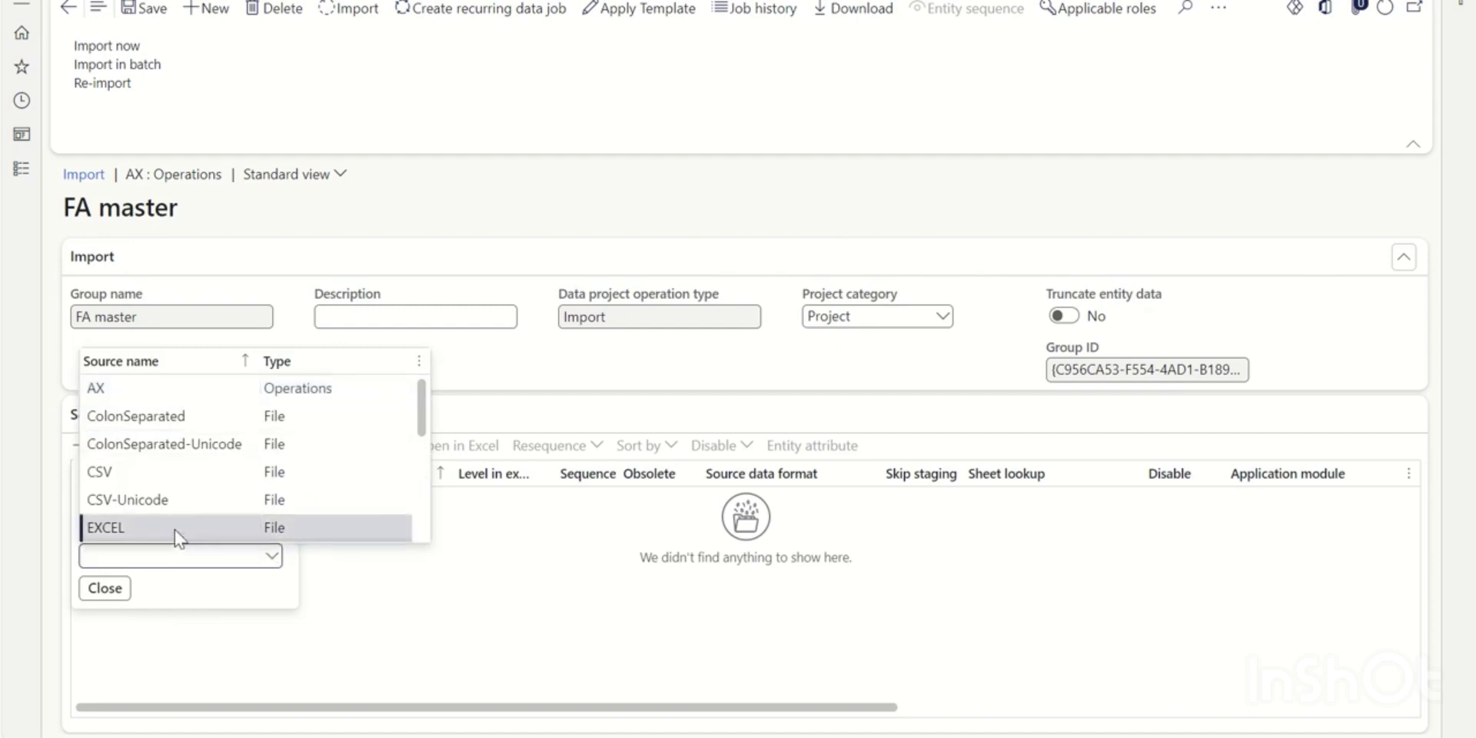
pyautogui.click(175, 536)
# Filter the entities to those containing "fixed assets v" and choose Fixed assets V2 entity as the file's entity name
pyautogui.click(274, 612)
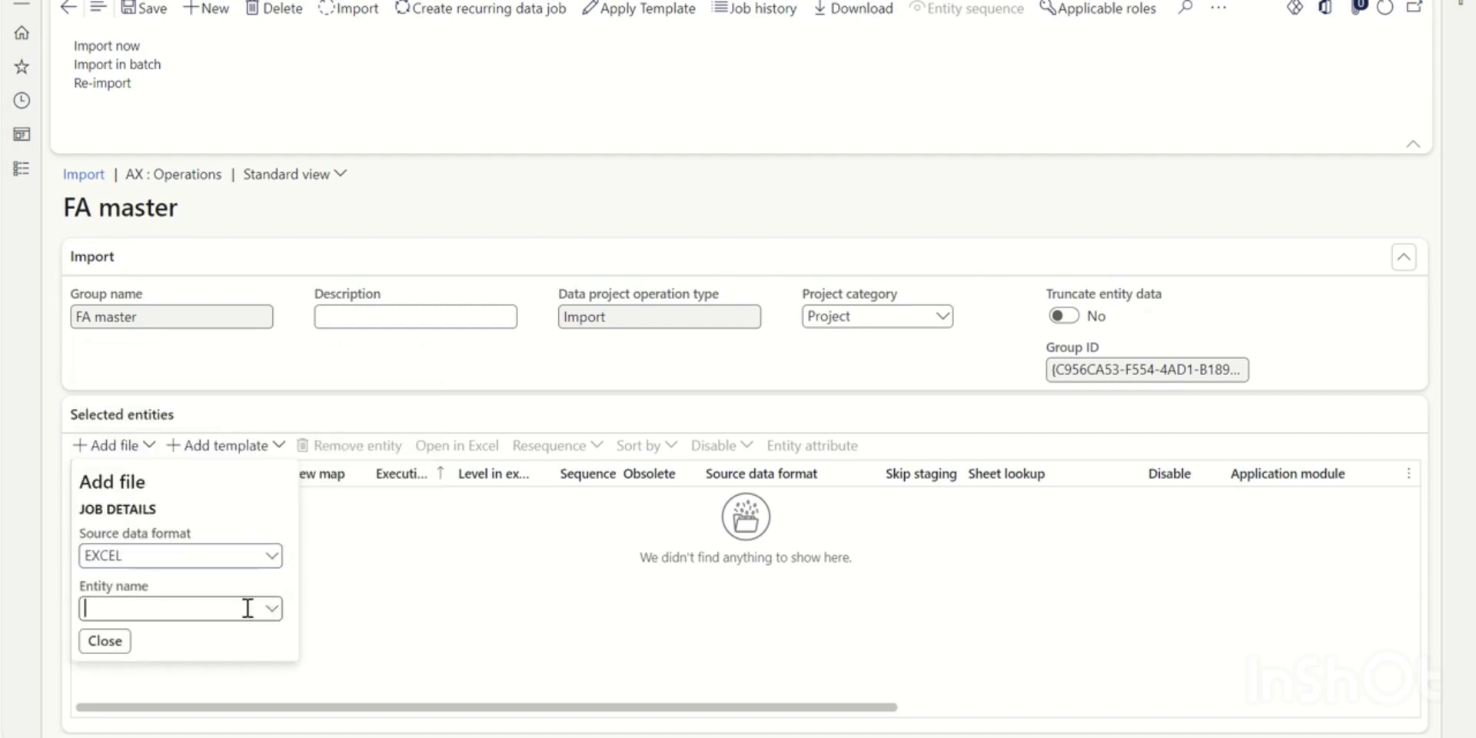
pyautogui.click(154, 419)
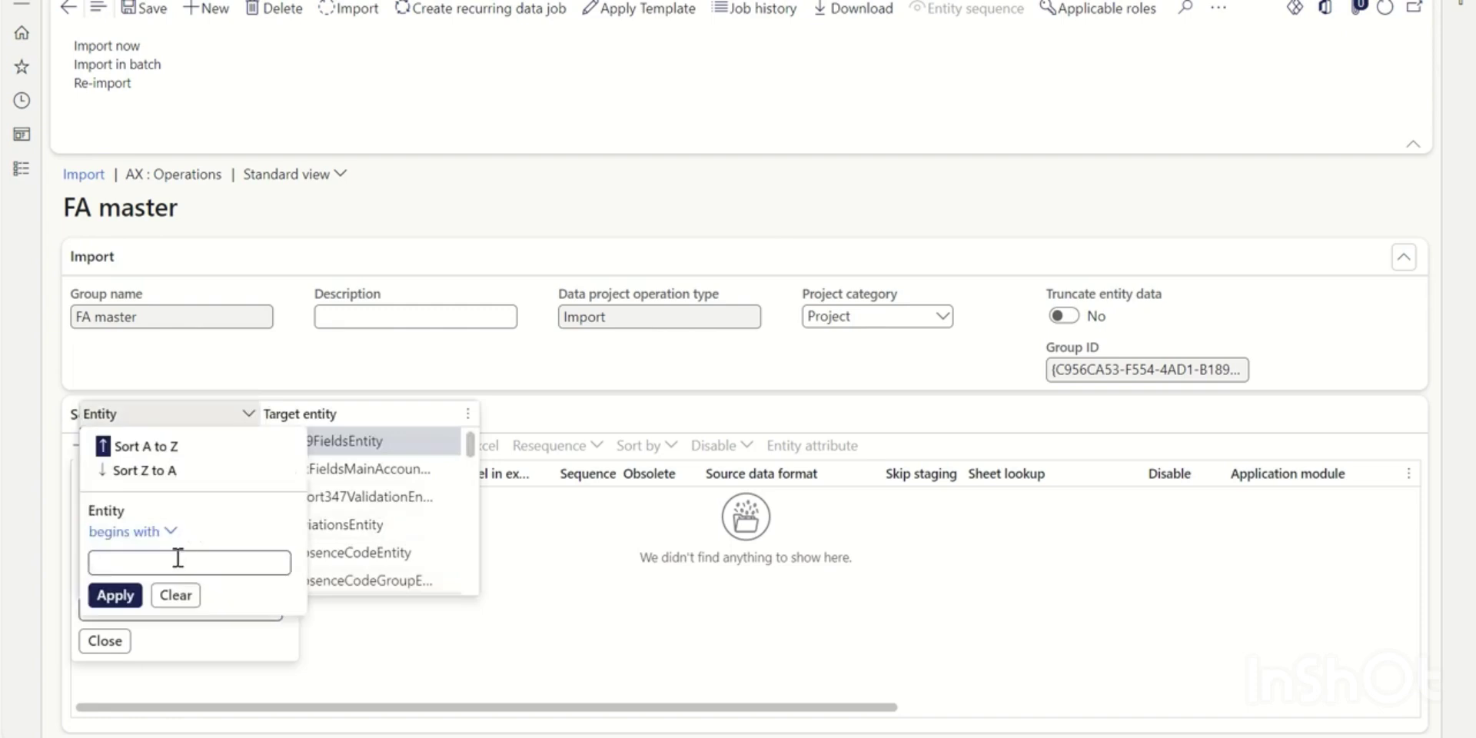
pyautogui.click(165, 533)
pyautogui.click(139, 338)
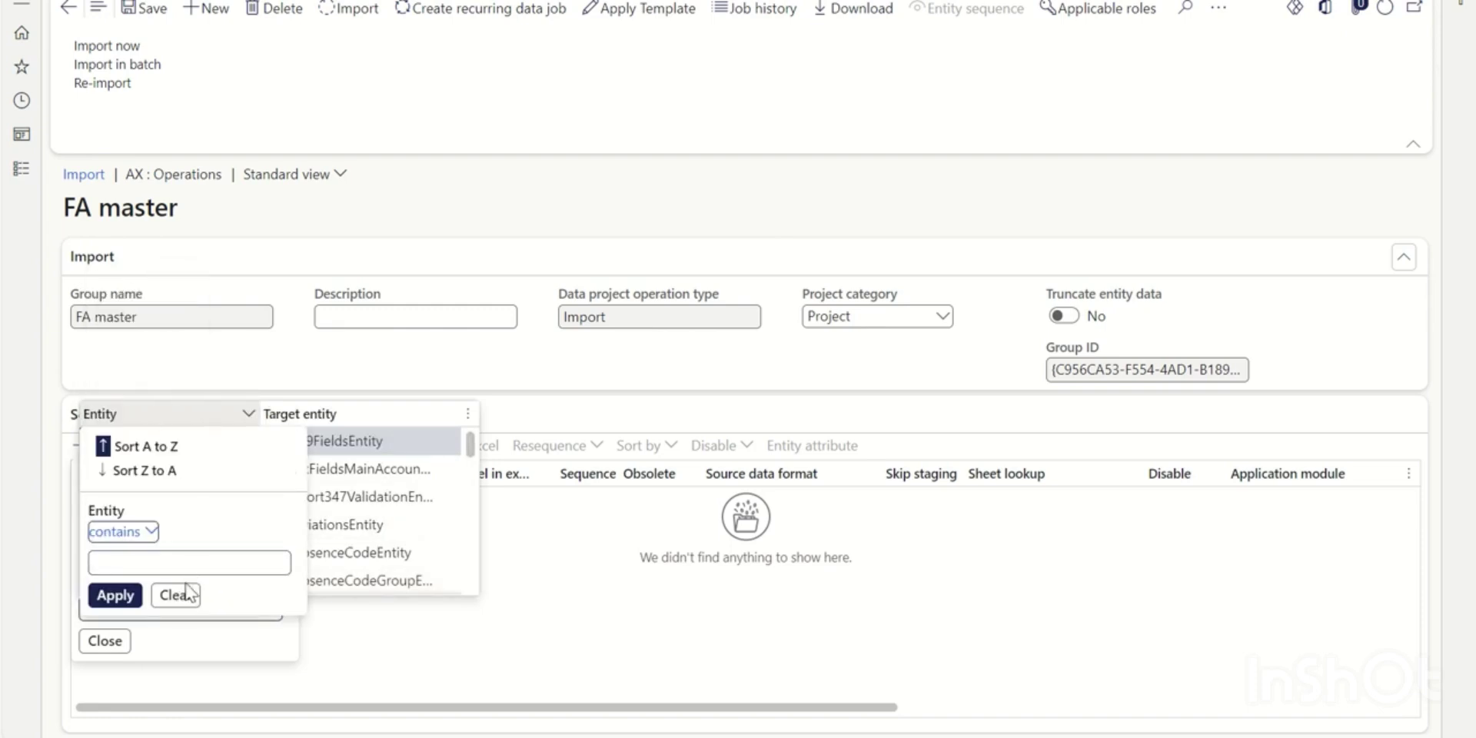
pyautogui.click(192, 567)
pyautogui.write('fixe')
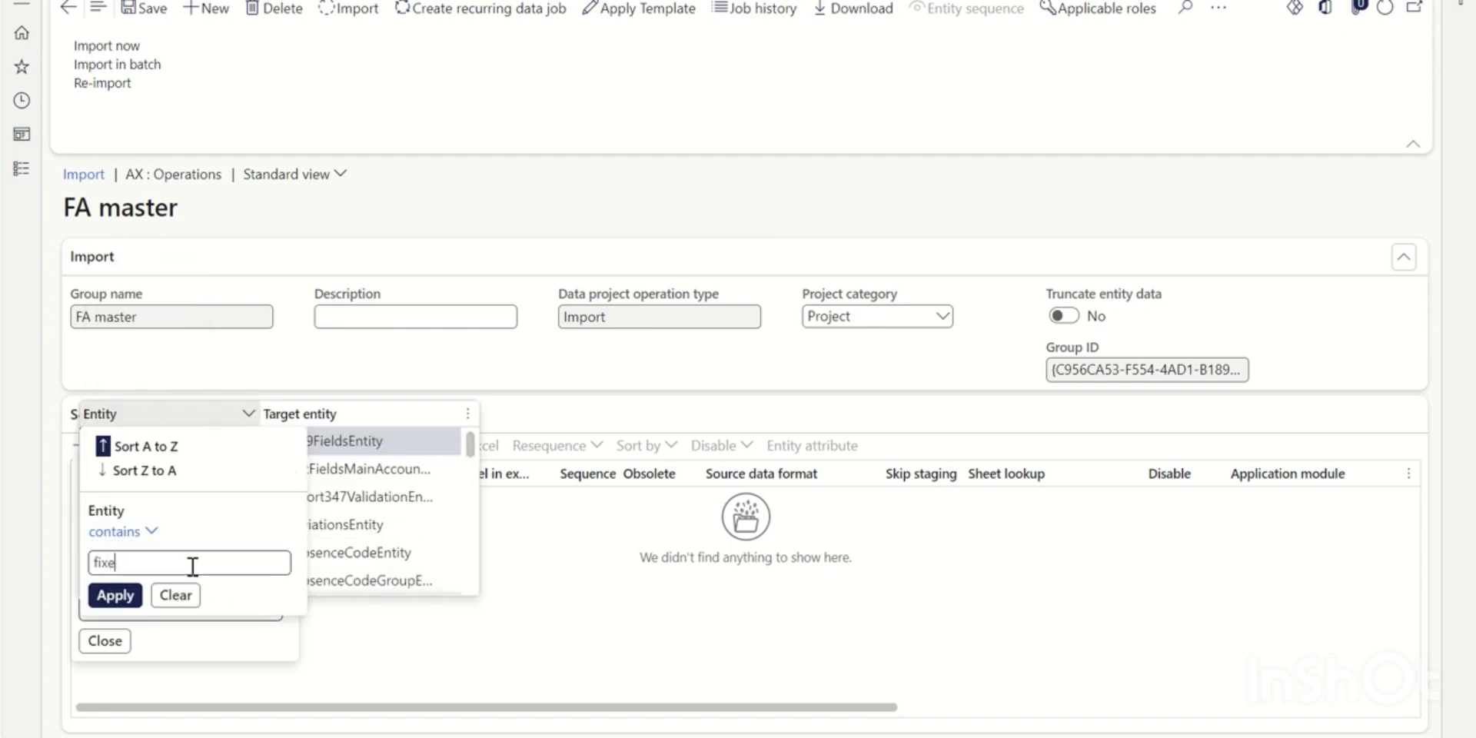
pyautogui.write('d assets v')
pyautogui.press('Return')
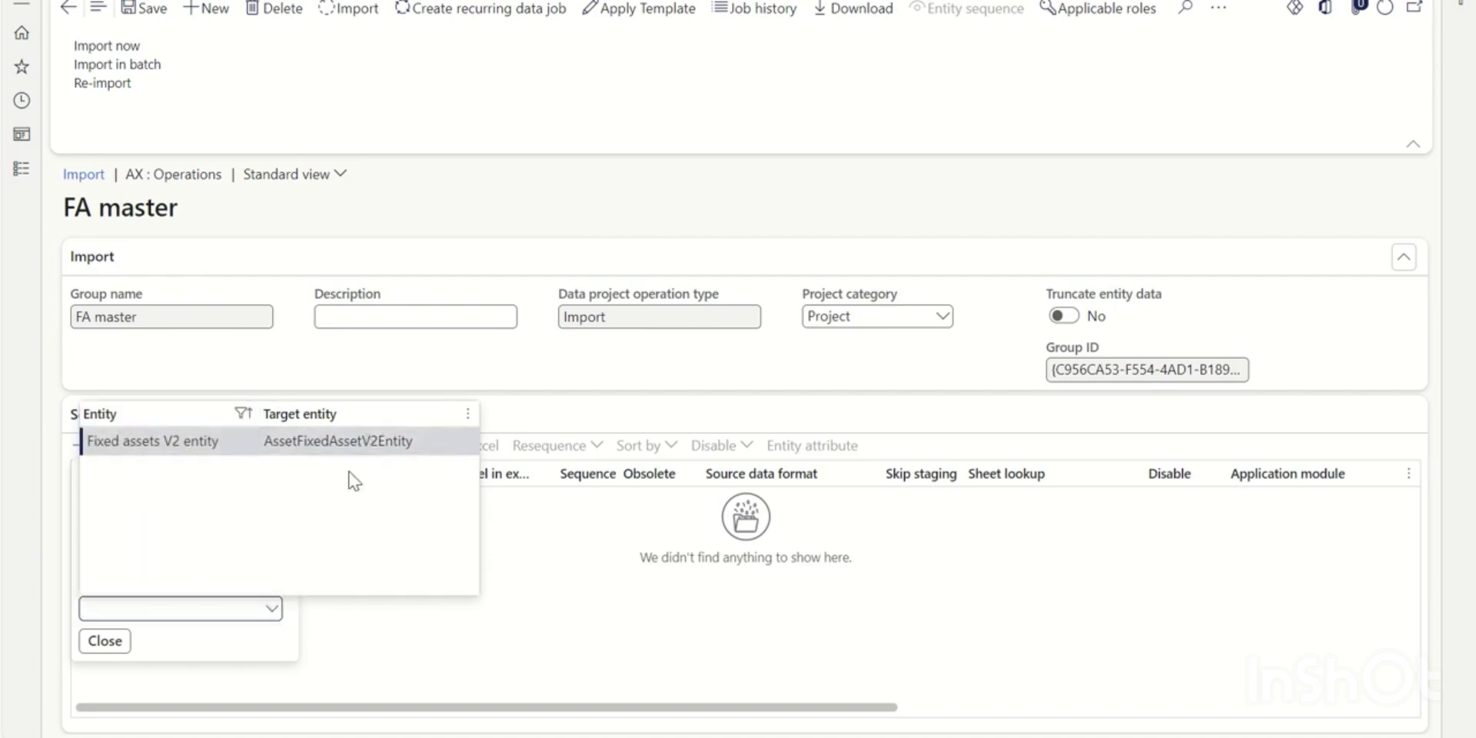
pyautogui.click(351, 483)
# Switch to the FA key points workbook and check the entity listed for the FA Master step on Sheet2
pyautogui.moveTo(624, 734)
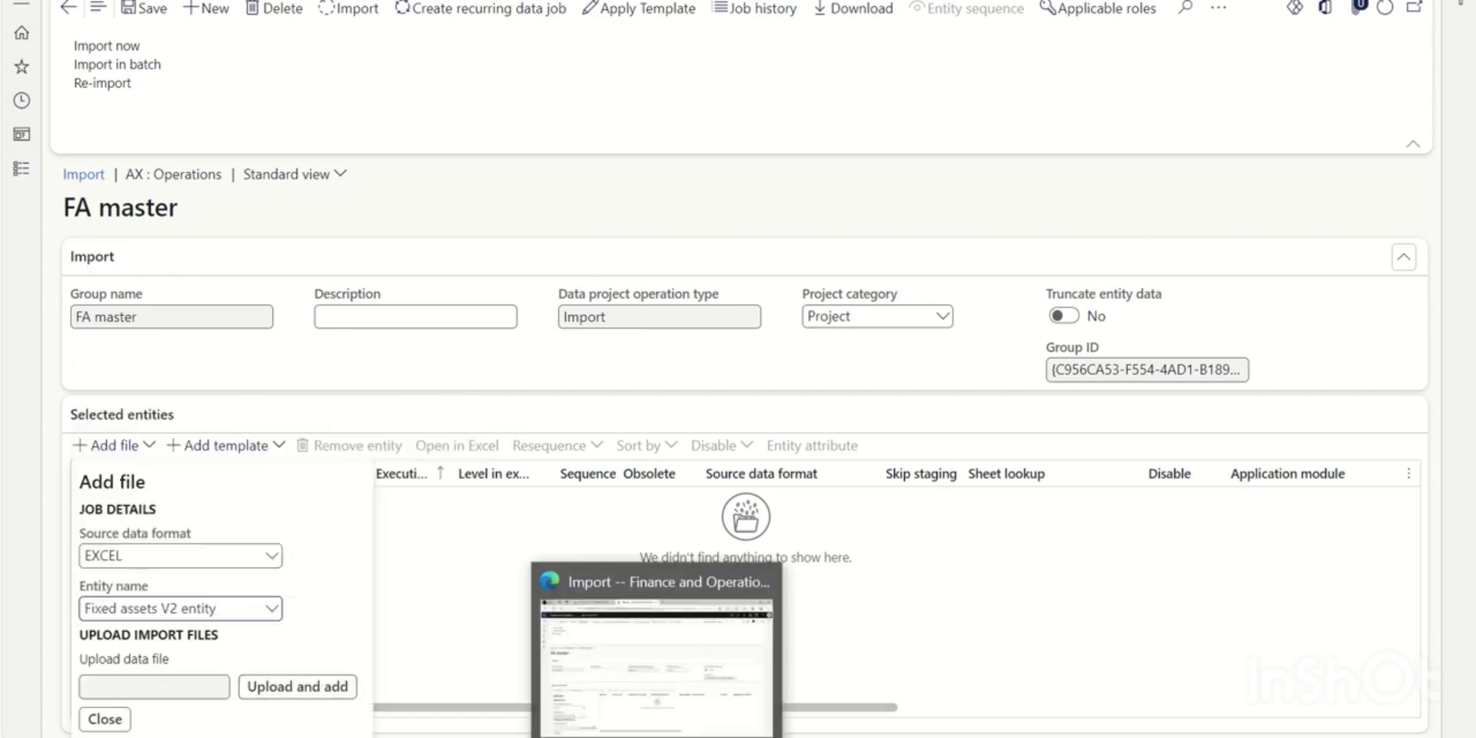
pyautogui.moveTo(692, 734)
pyautogui.click(269, 675)
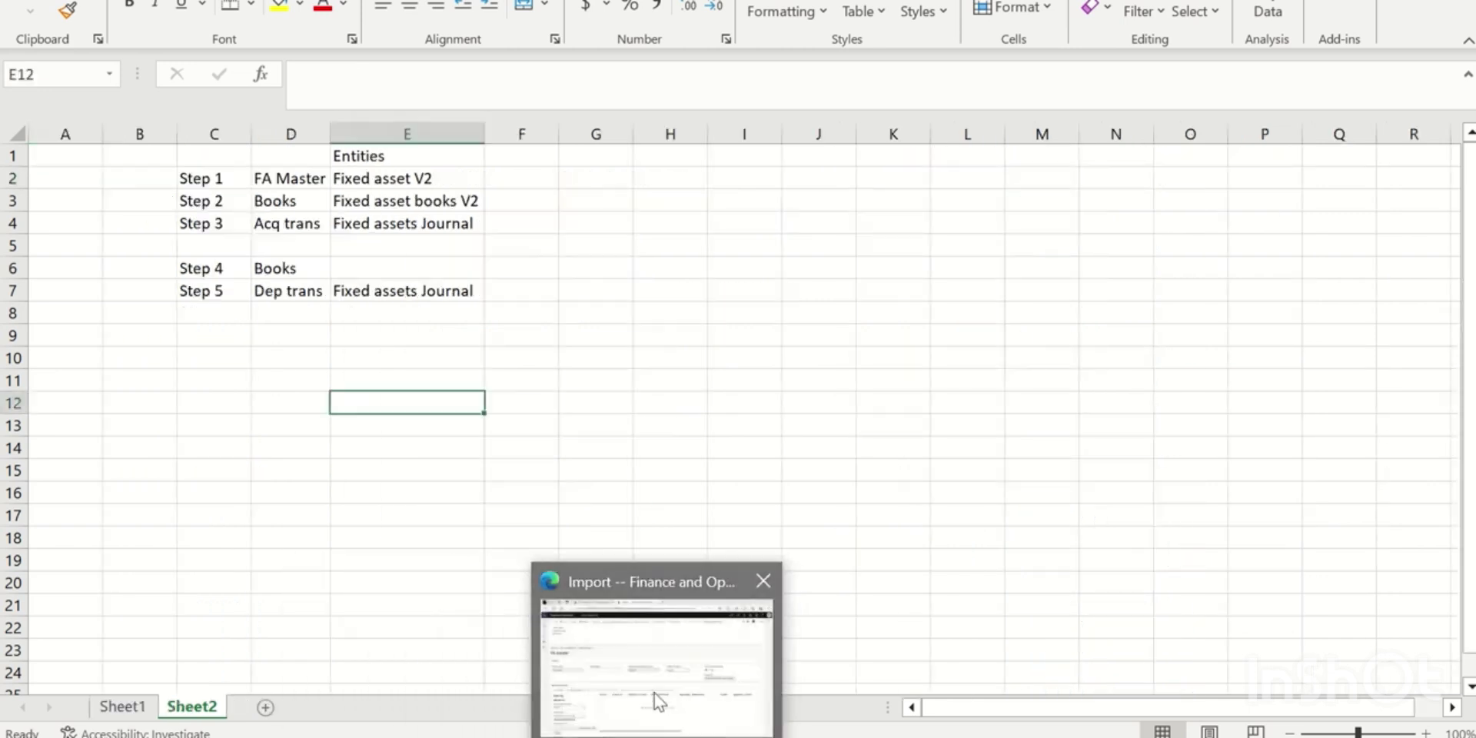
# Return to the import project and upload the FA master Excel file from the D365 > Functional > Fixed assets > Migrate folder
pyautogui.click(654, 696)
pyautogui.click(336, 696)
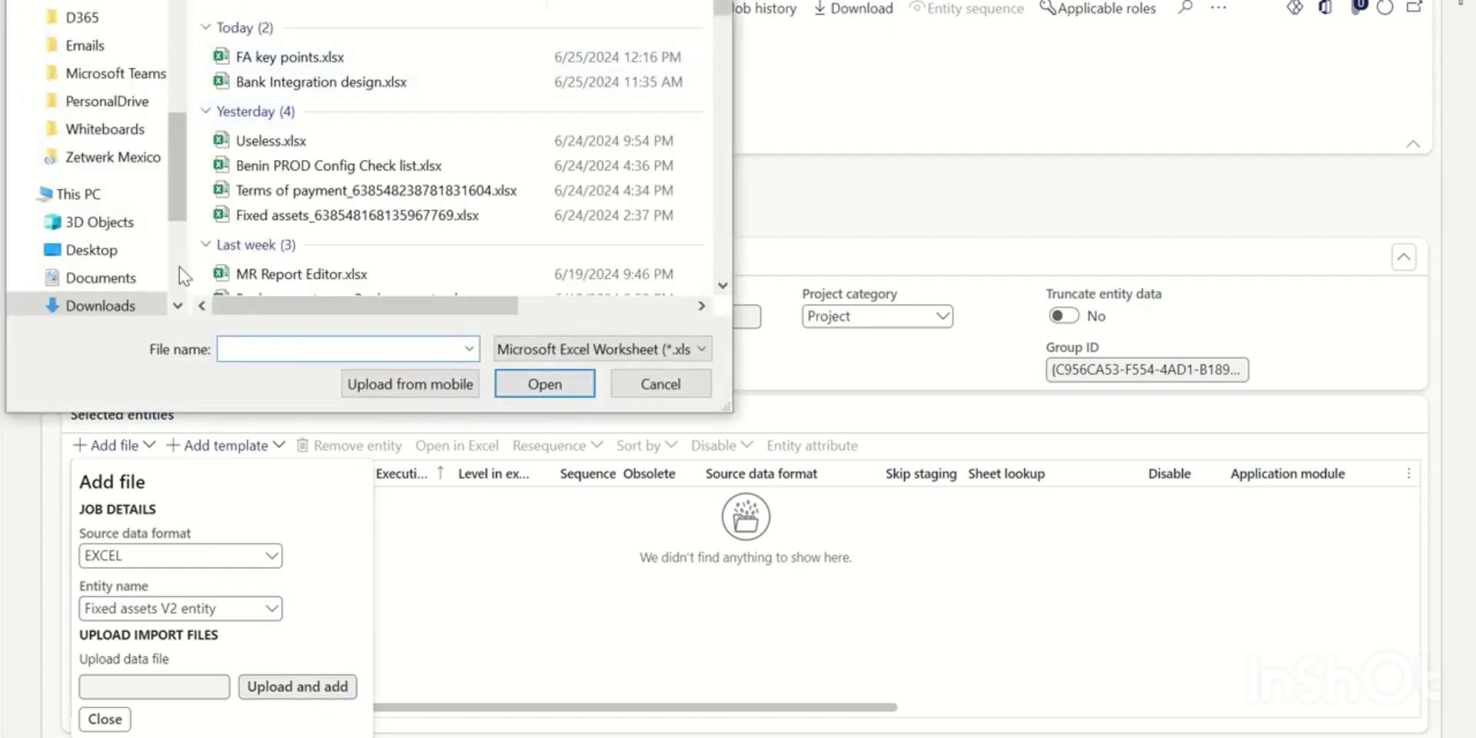
pyautogui.moveTo(176, 192); pyautogui.dragTo(170, 173)
pyautogui.click(92, 72)
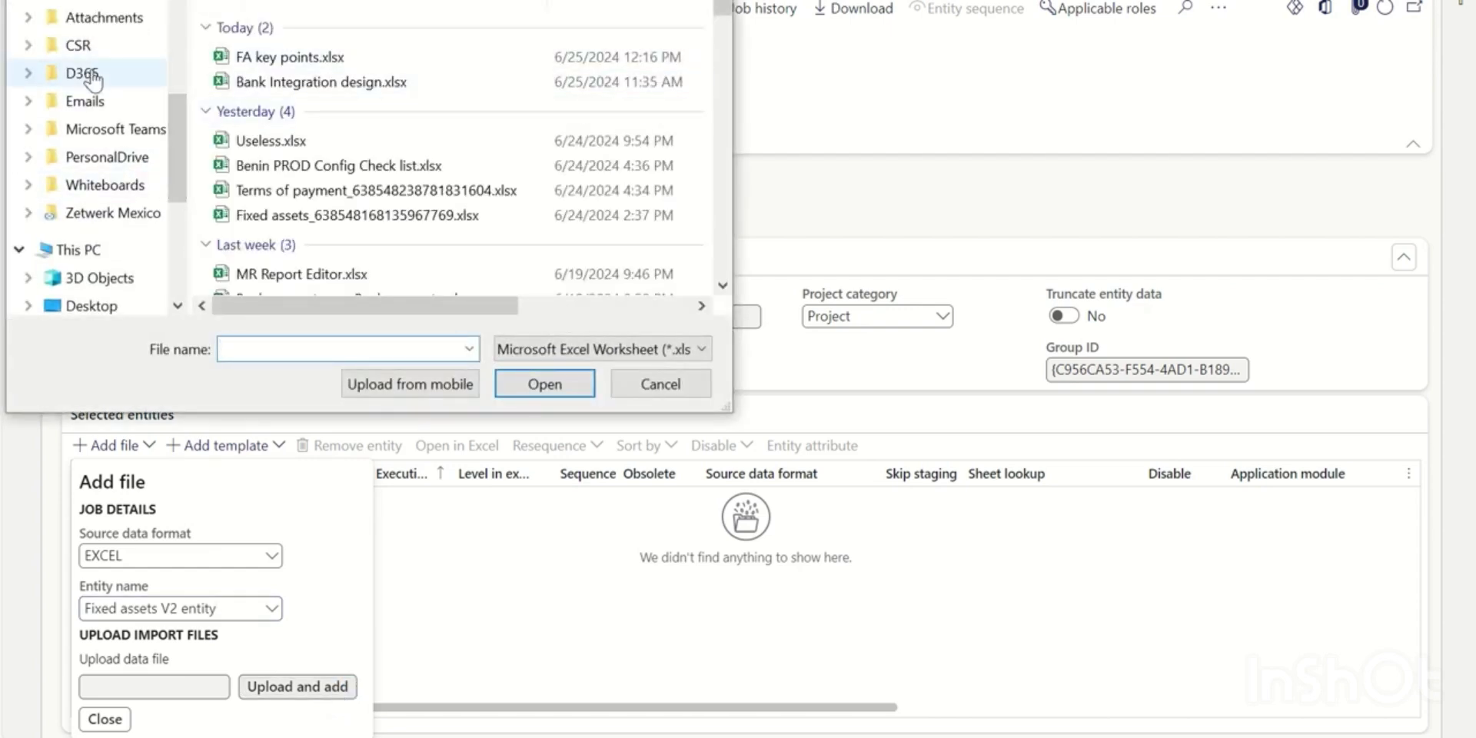
pyautogui.doubleClick(278, 28)
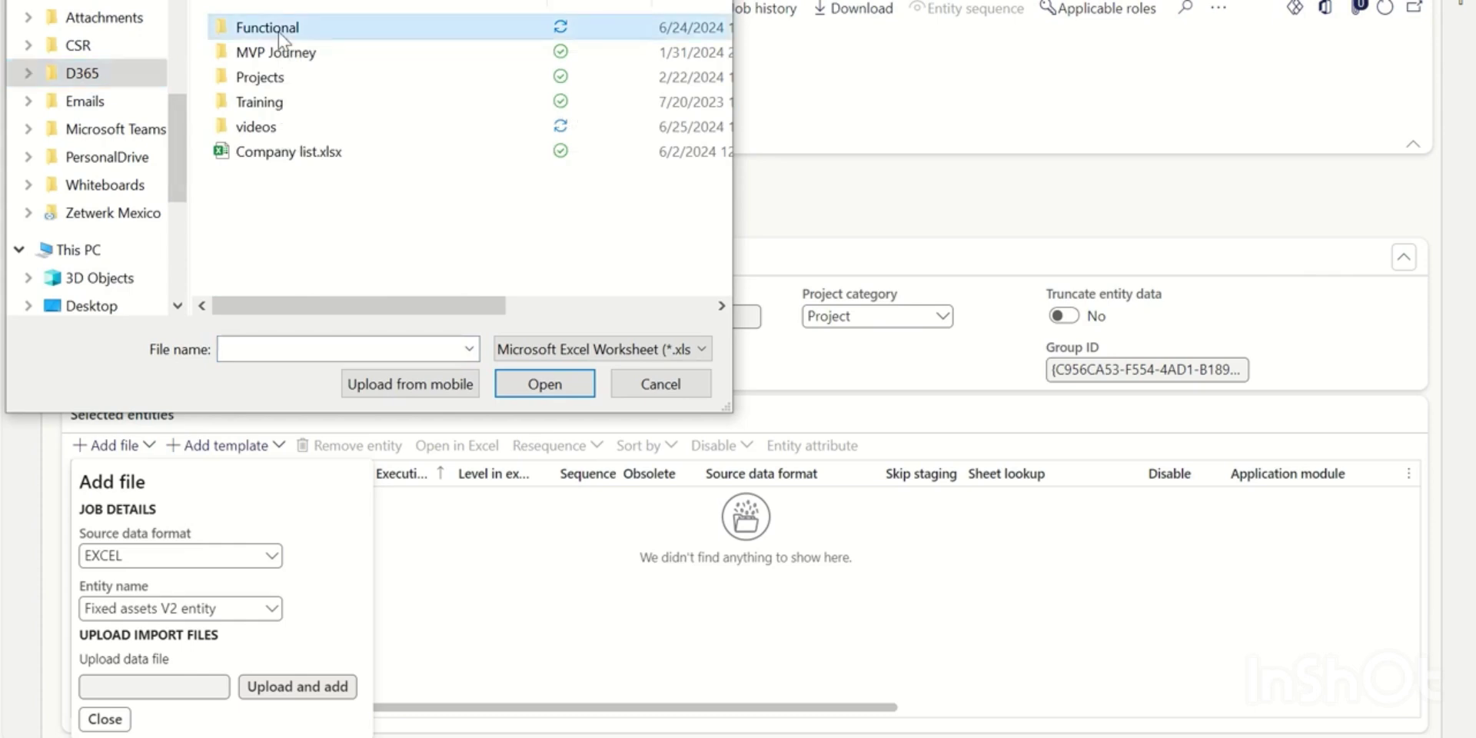
pyautogui.doubleClick(296, 126)
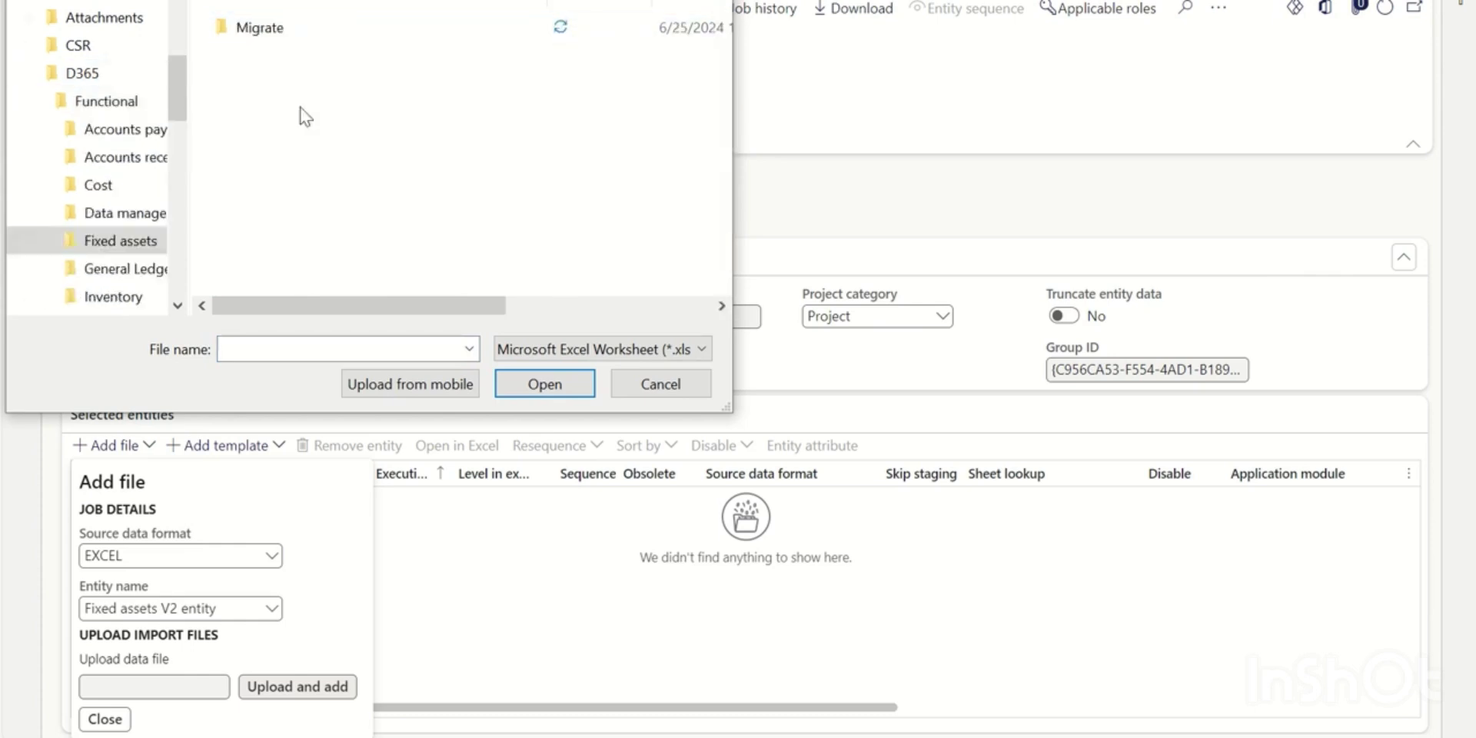
pyautogui.doubleClick(298, 31)
pyautogui.doubleClick(316, 27)
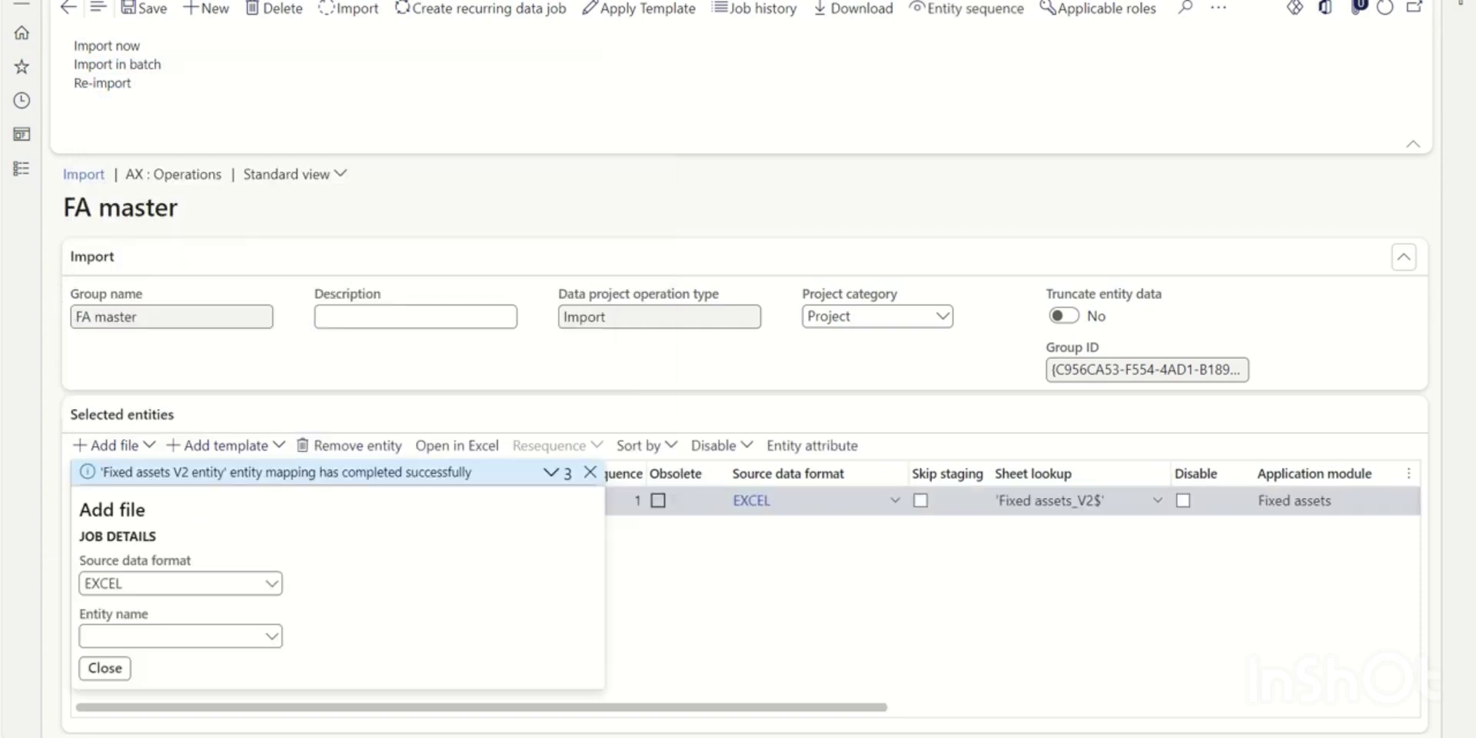
# Close the add-file pane, select the Fixed assets V2 entity line and run its import immediately
pyautogui.click(114, 669)
pyautogui.click(87, 500)
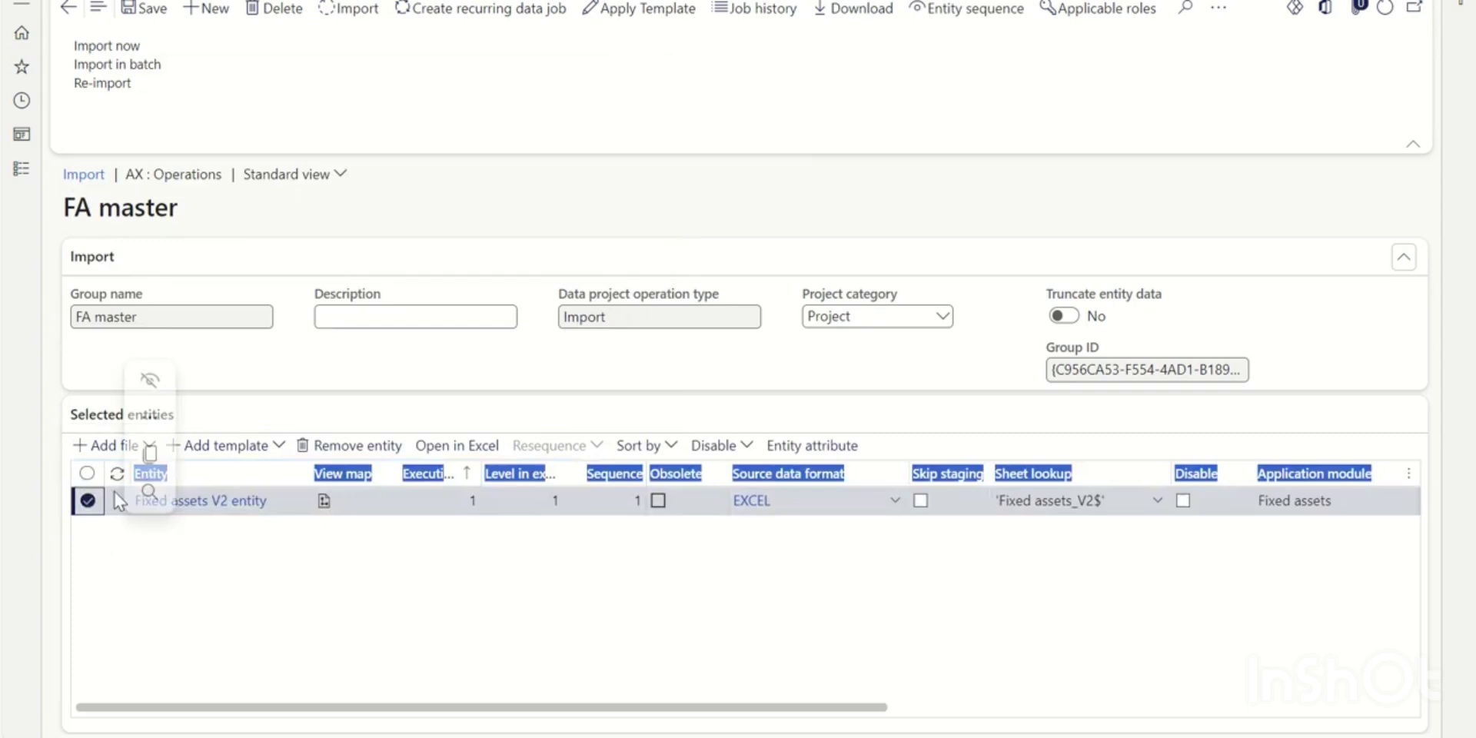
pyautogui.click(145, 46)
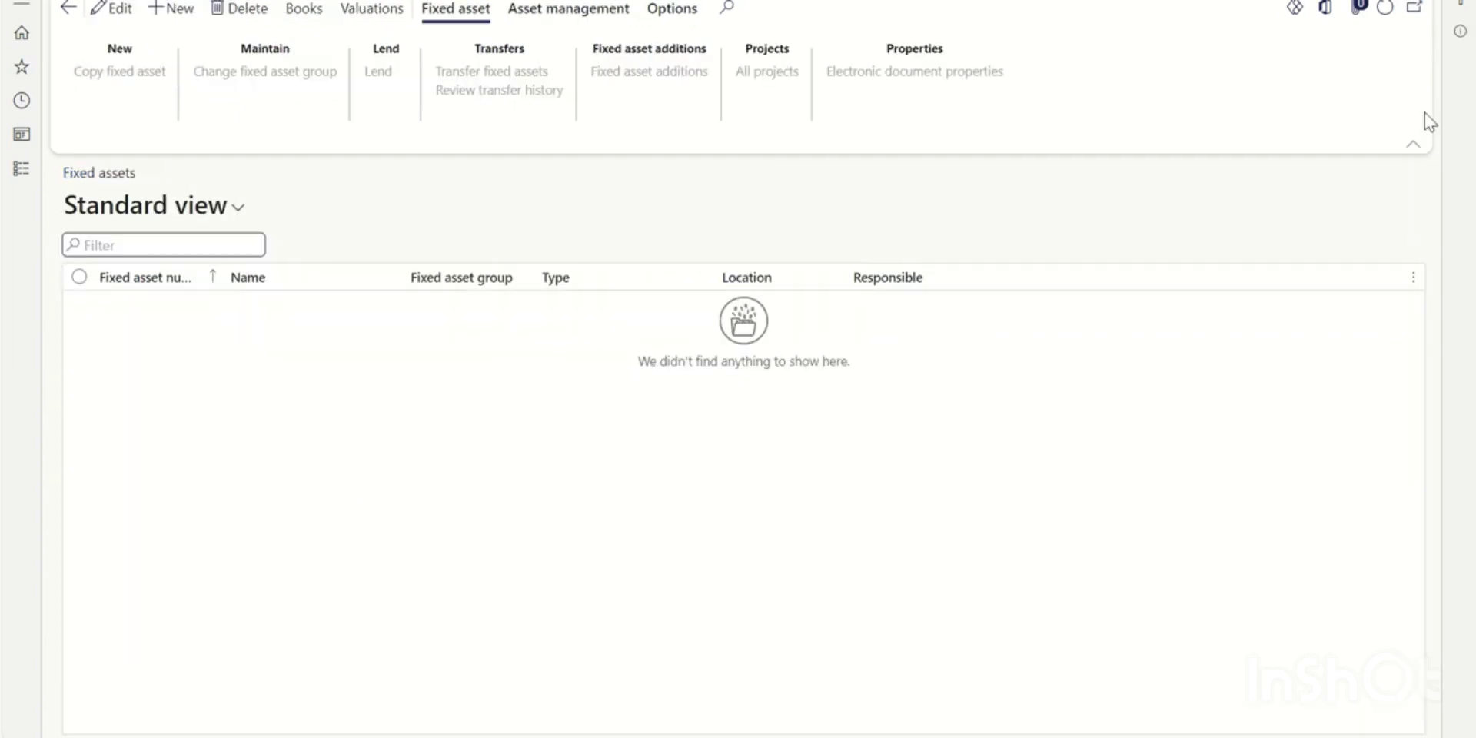
# Refresh the Fixed assets list, look through the imported assets and open fixed asset 9000001
pyautogui.click(1385, 10)
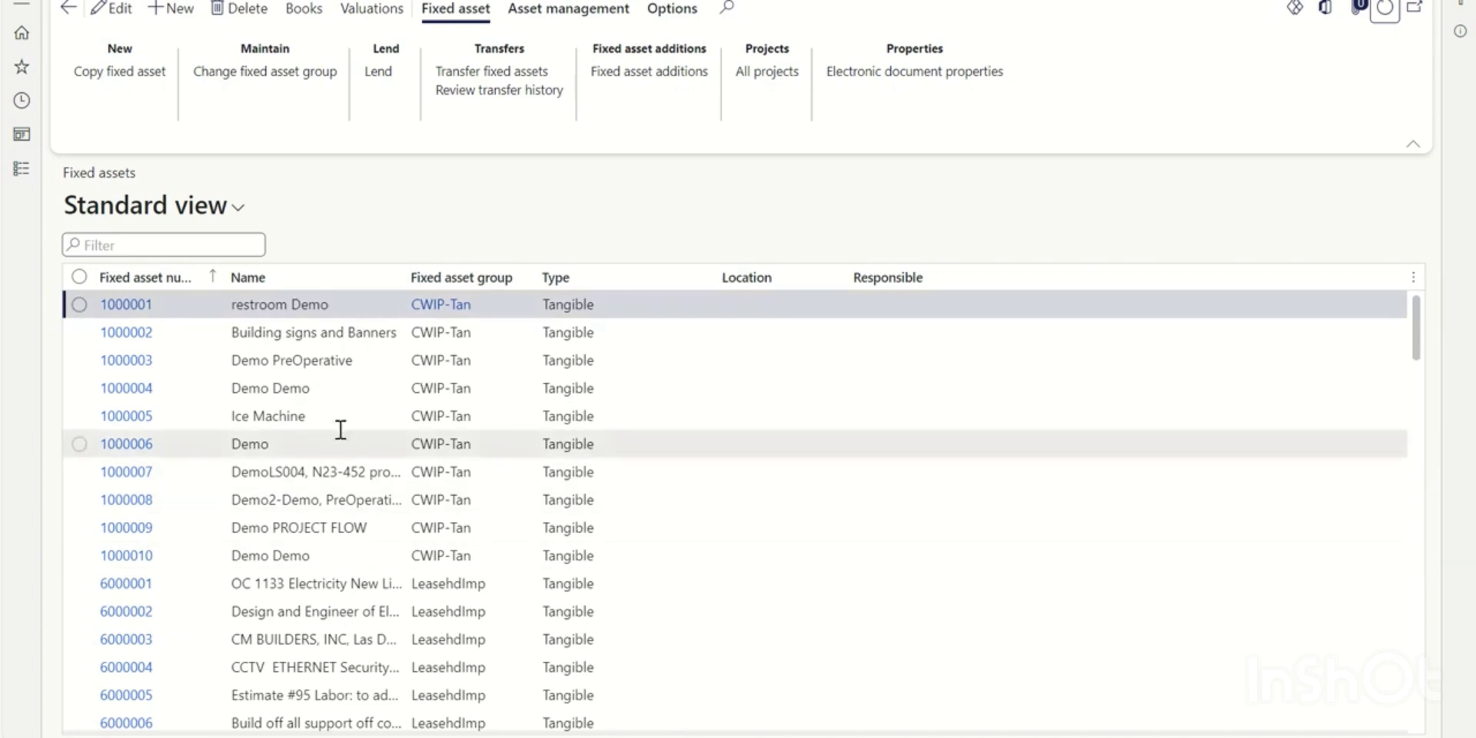
pyautogui.scroll(-7, 182, 370)
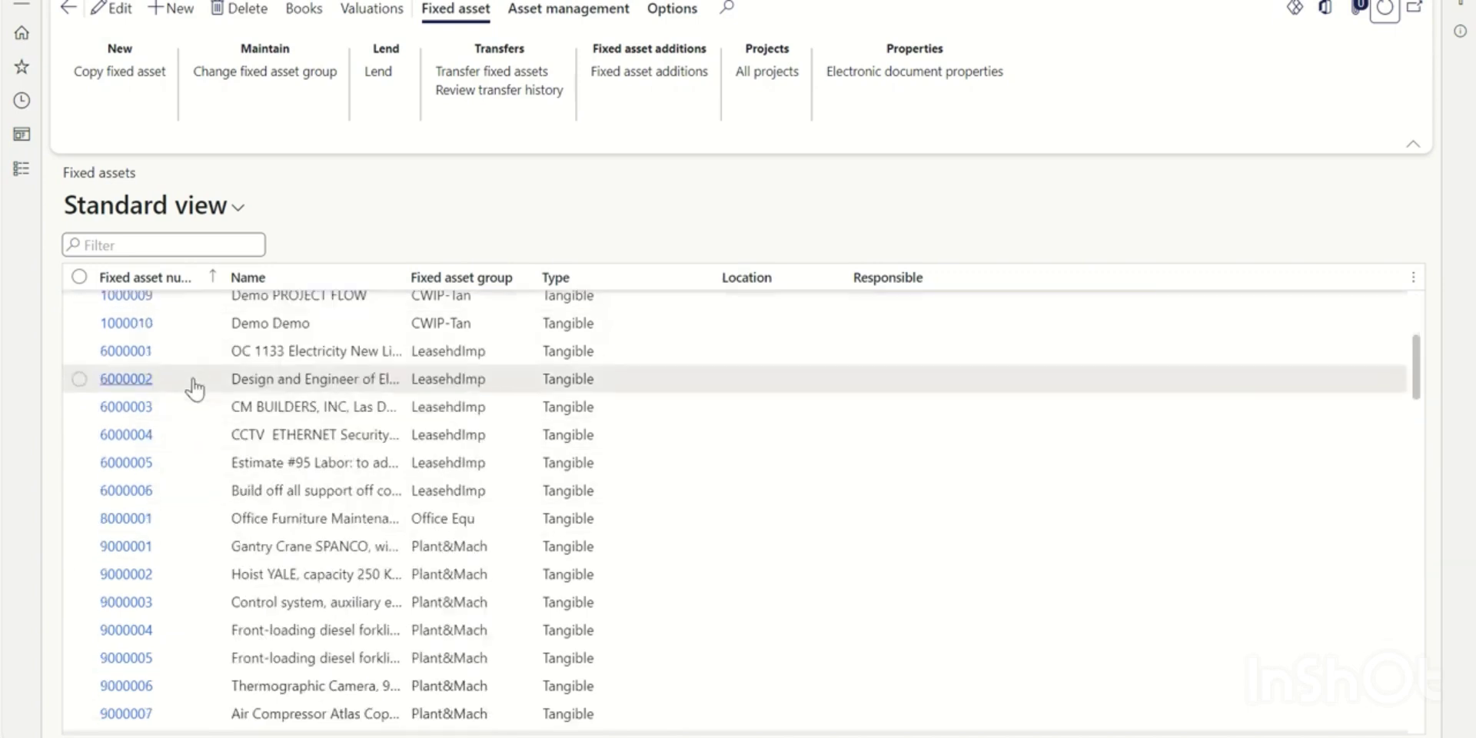
pyautogui.scroll(2, 192, 395)
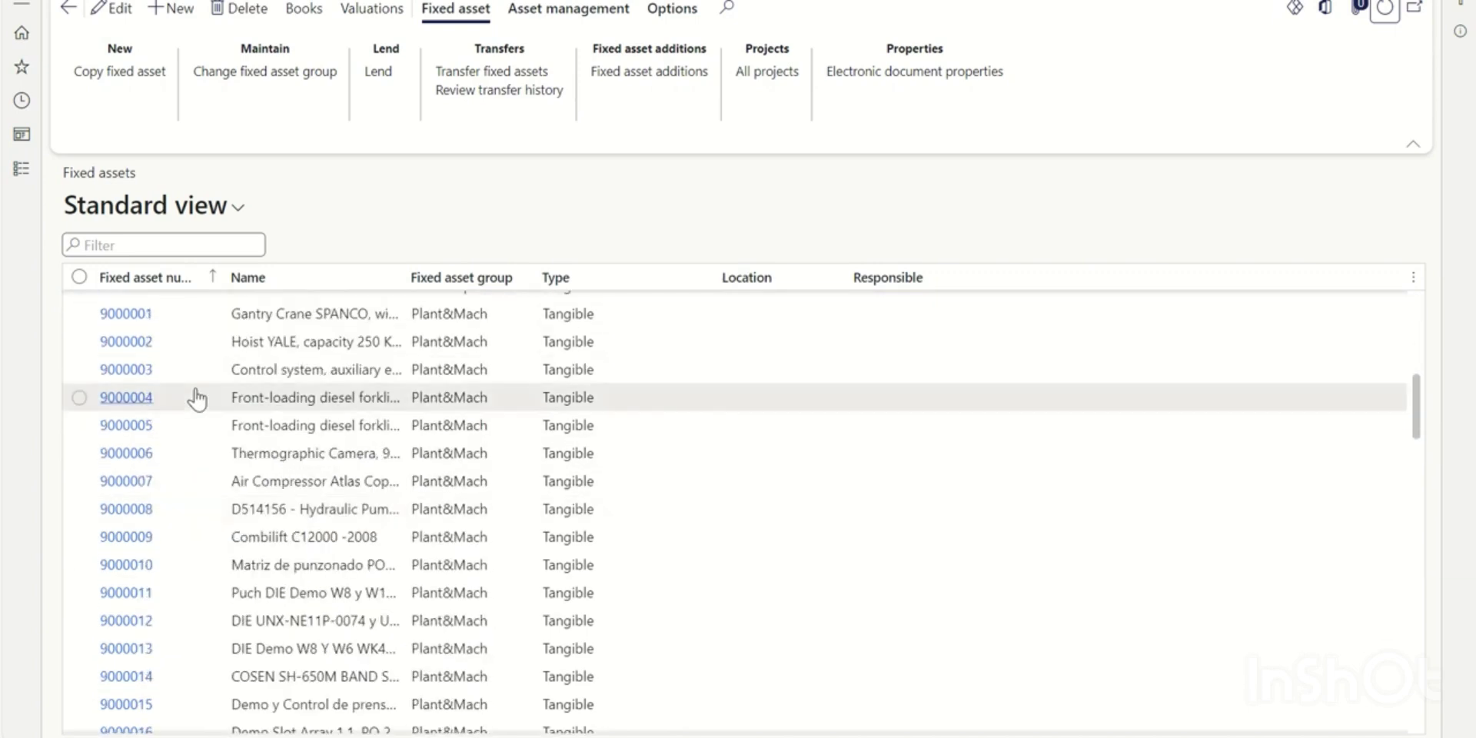
pyautogui.click(137, 315)
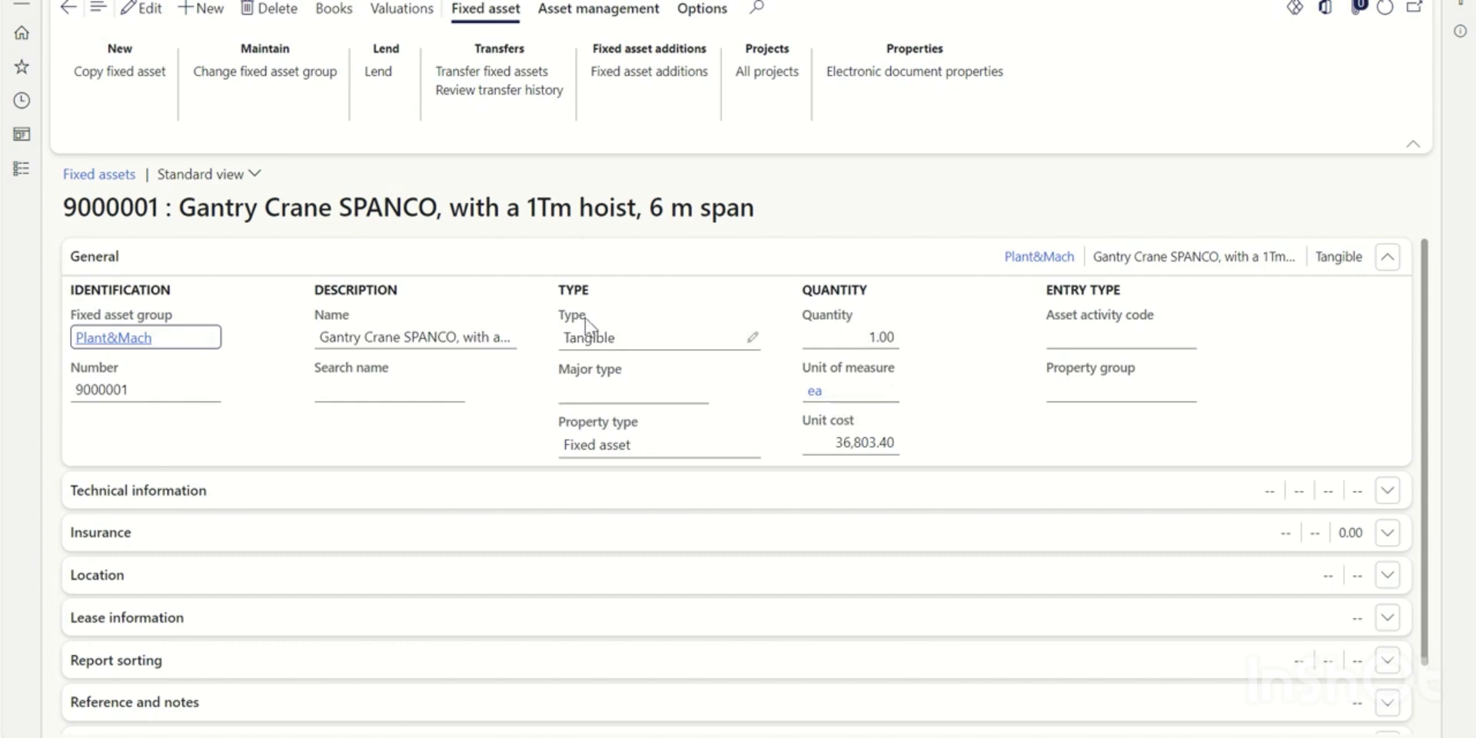
# Switch to the FA key points workbook and copy the Books step's entity name, Fixed asset books V2, from Sheet2
pyautogui.hotkey('alt', 'Tab')
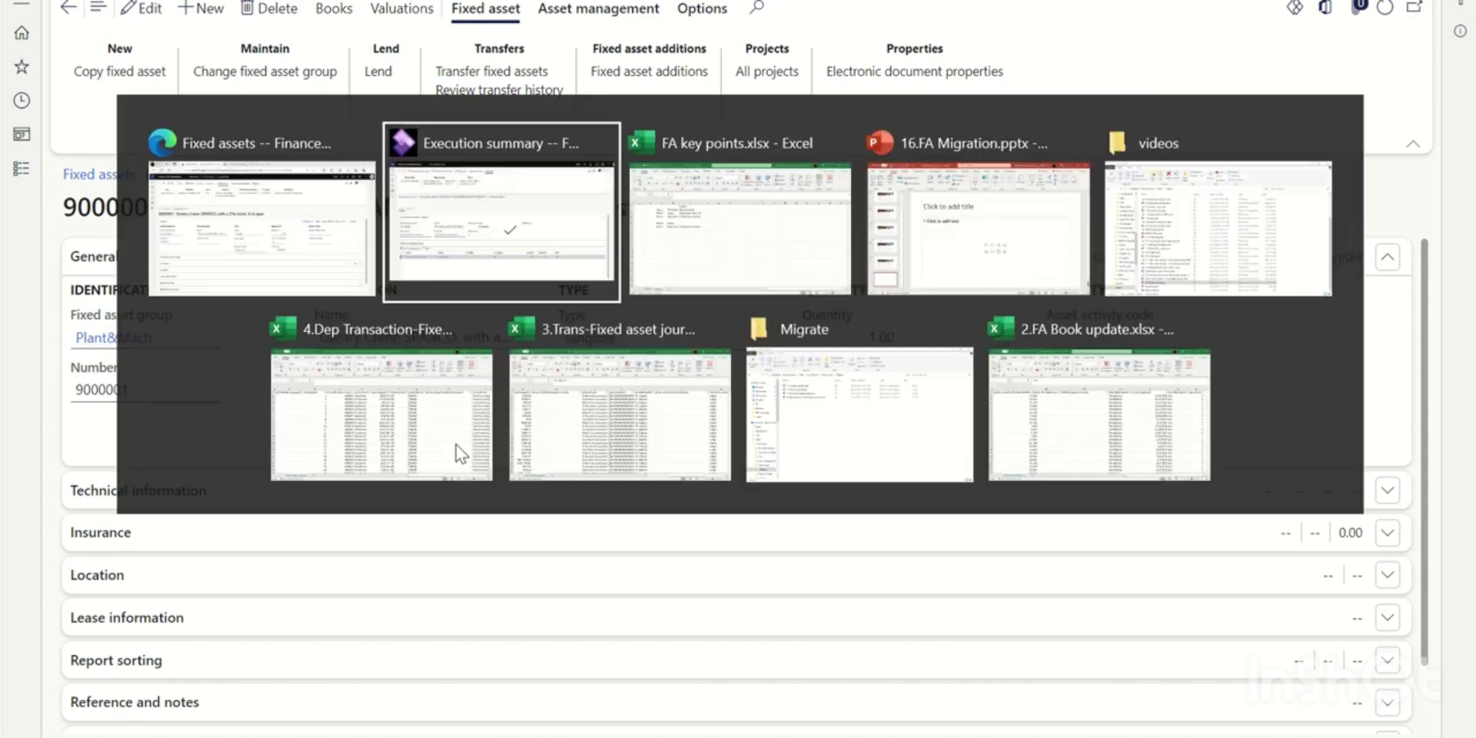
pyautogui.hotkey('alt', 'Tab')
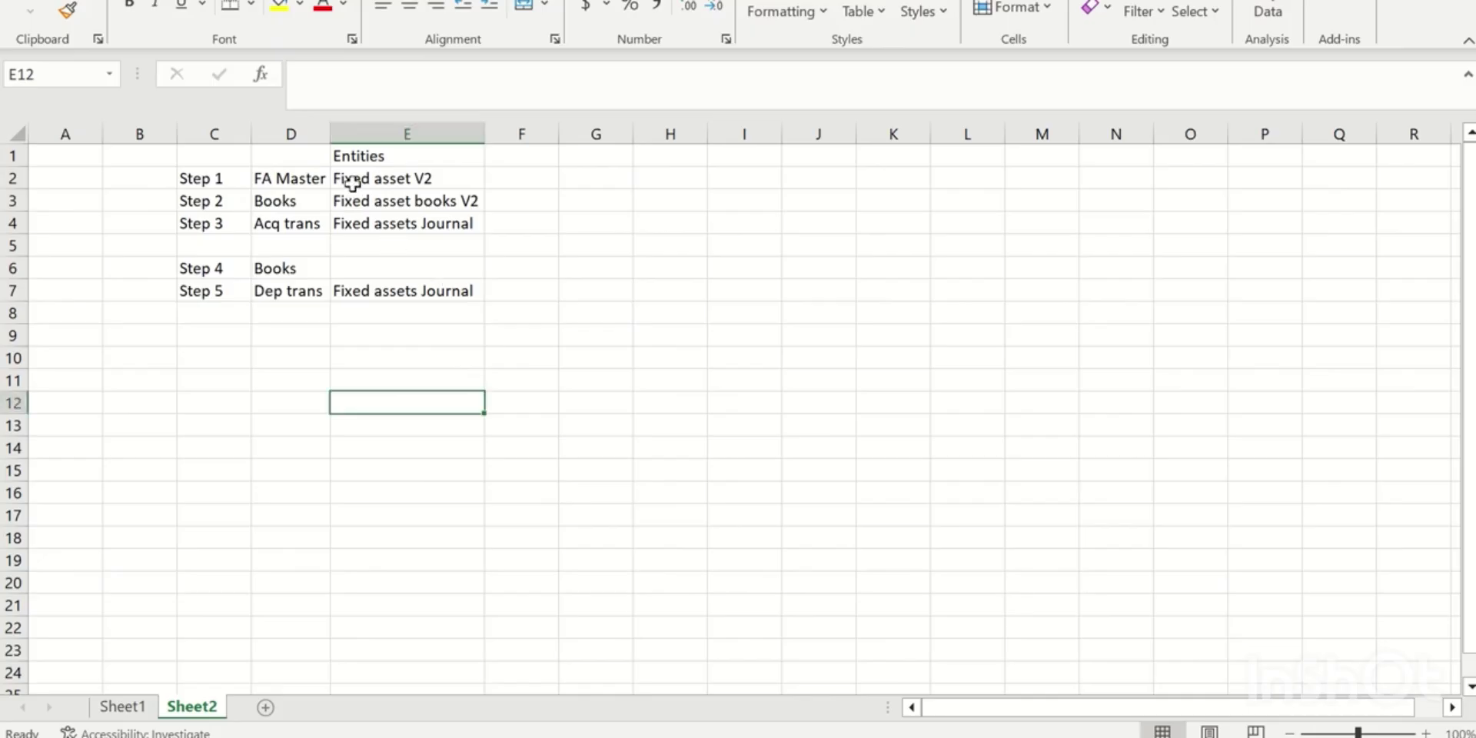
pyautogui.click(352, 184)
pyautogui.click(358, 201)
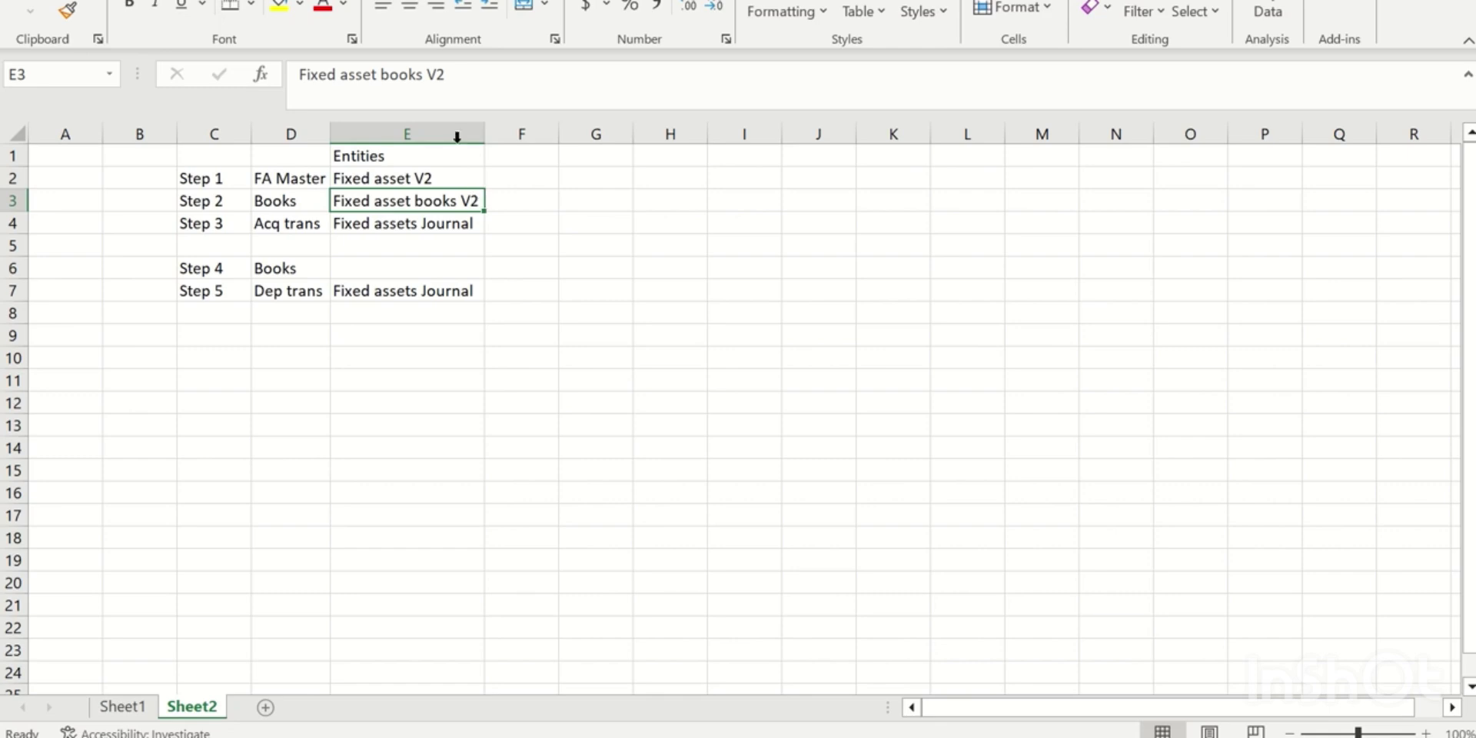
pyautogui.hotkey('ctrl', 'c')
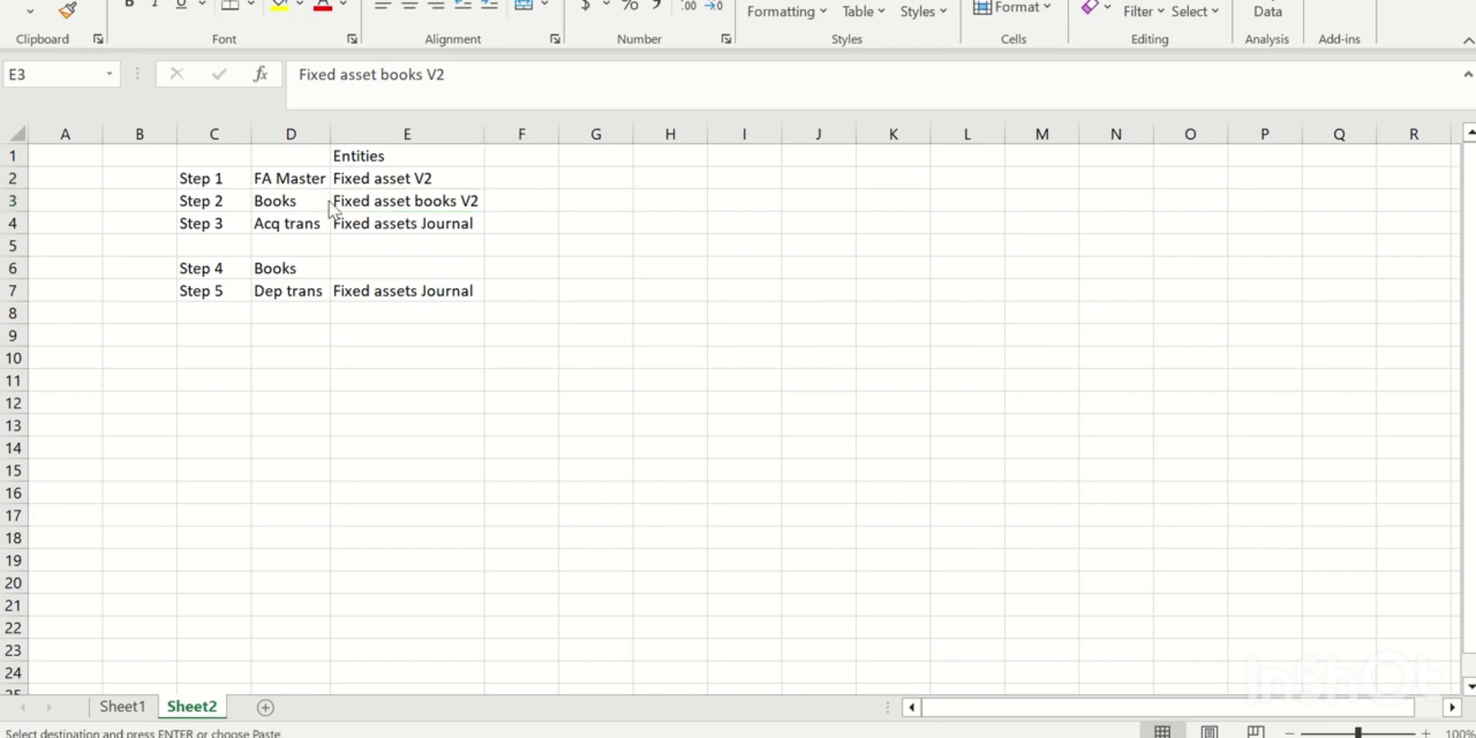
# Switch to the 2.FA Book update workbook, clear the copy selection, and examine the BOOKID column and the first acquisition date
pyautogui.moveTo(653, 735)
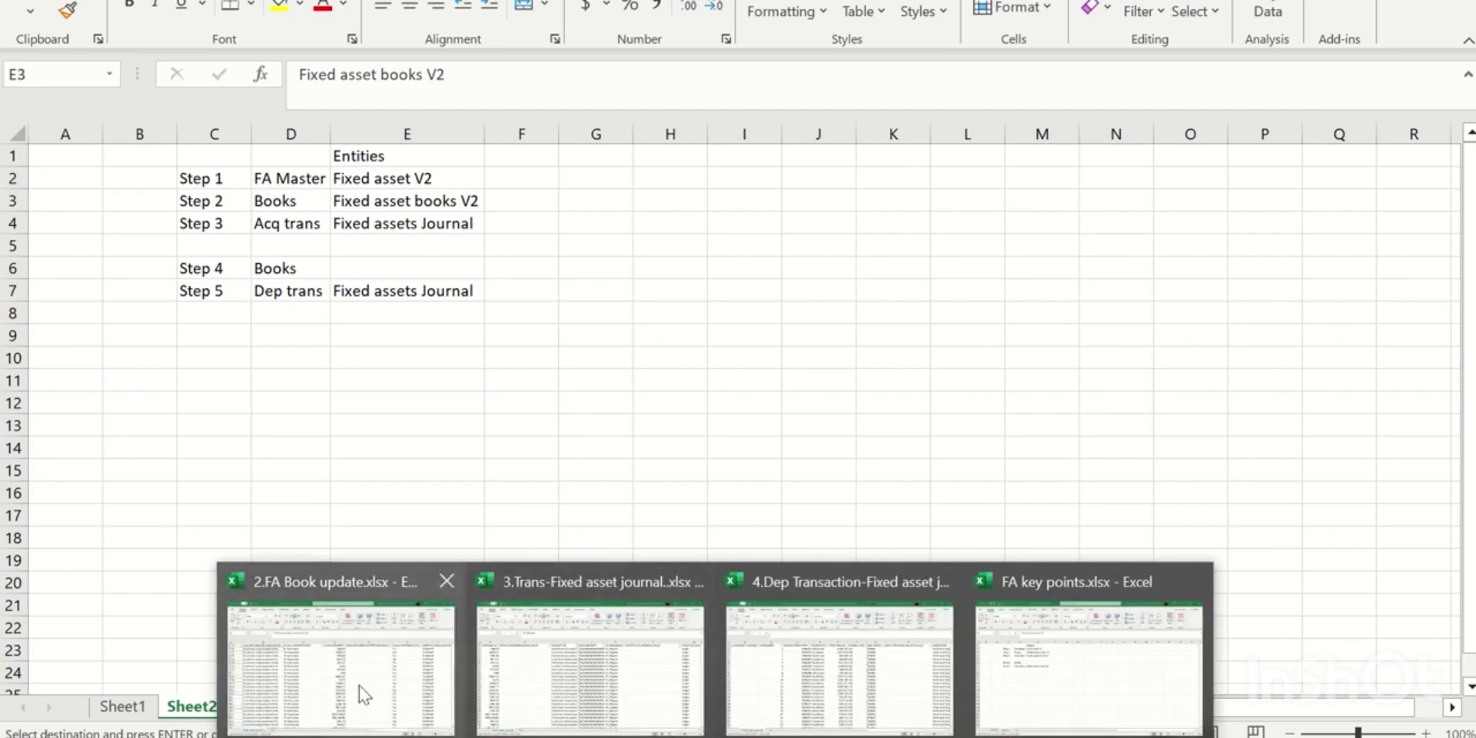
pyautogui.click(358, 688)
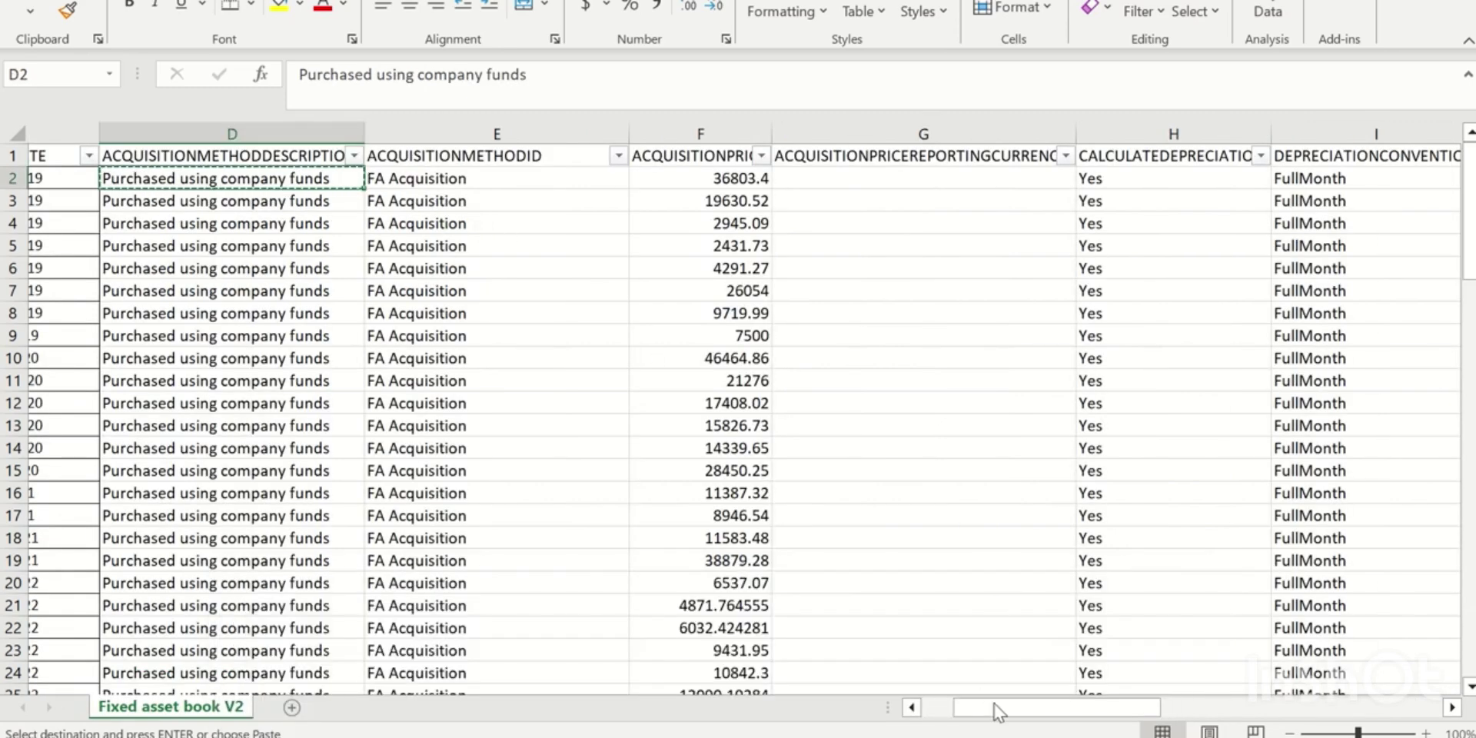
pyautogui.moveTo(989, 705); pyautogui.dragTo(956, 708)
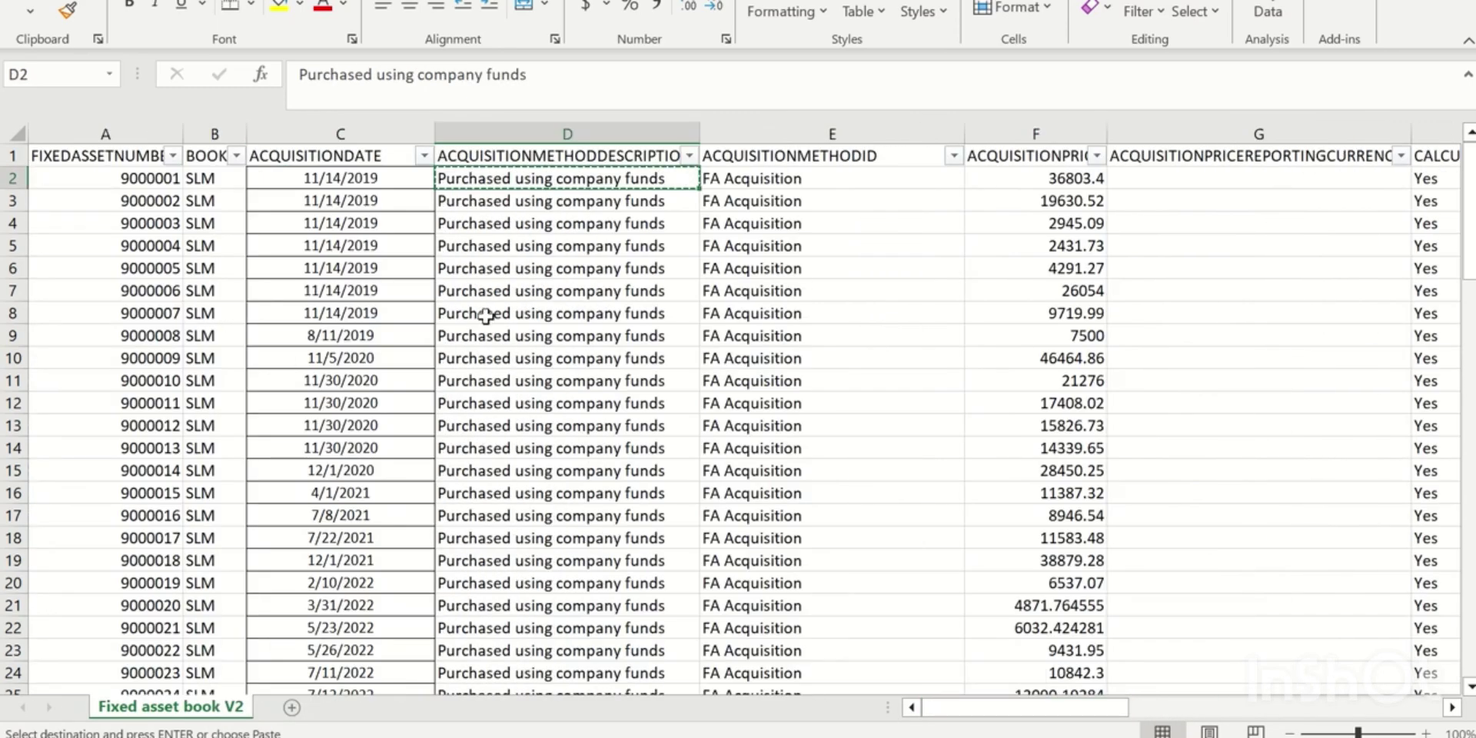
pyautogui.press('Escape')
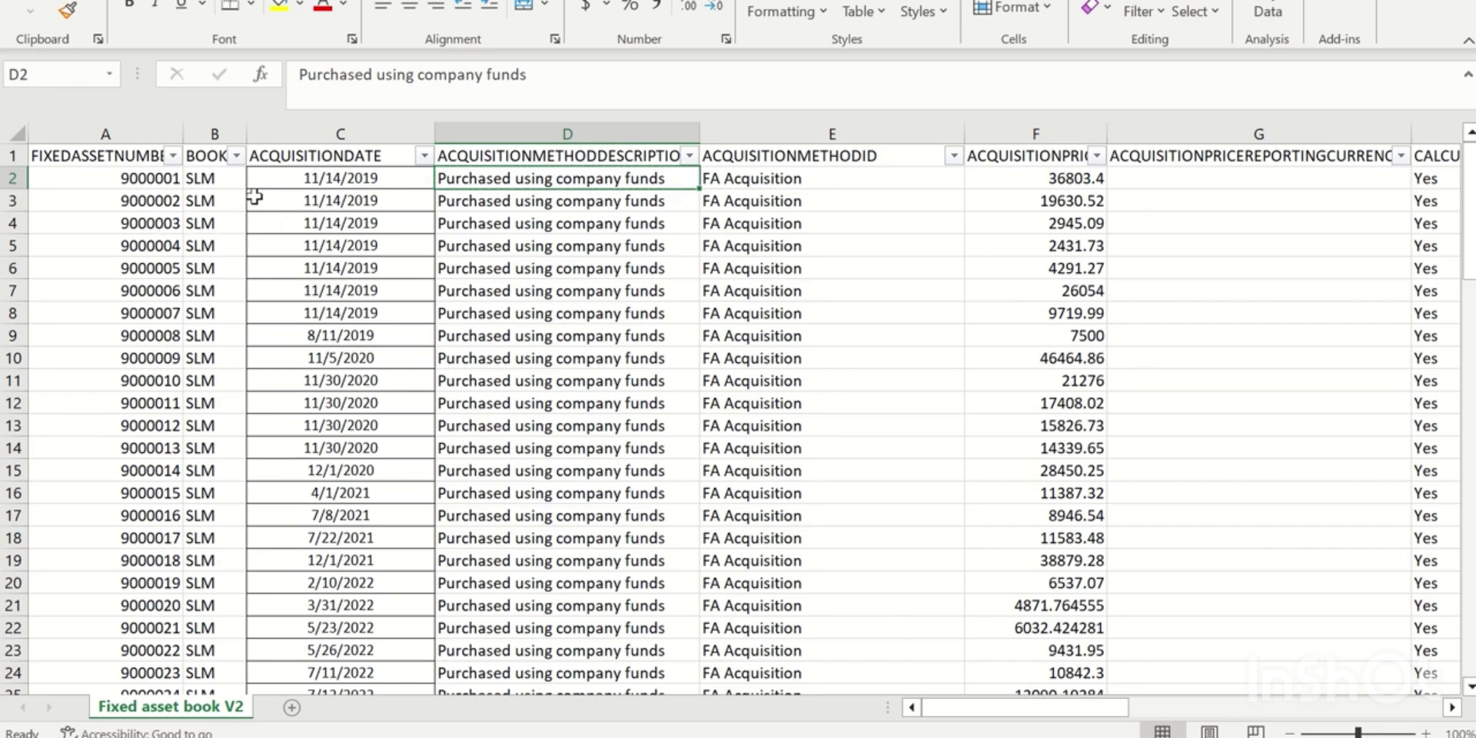
pyautogui.click(216, 155)
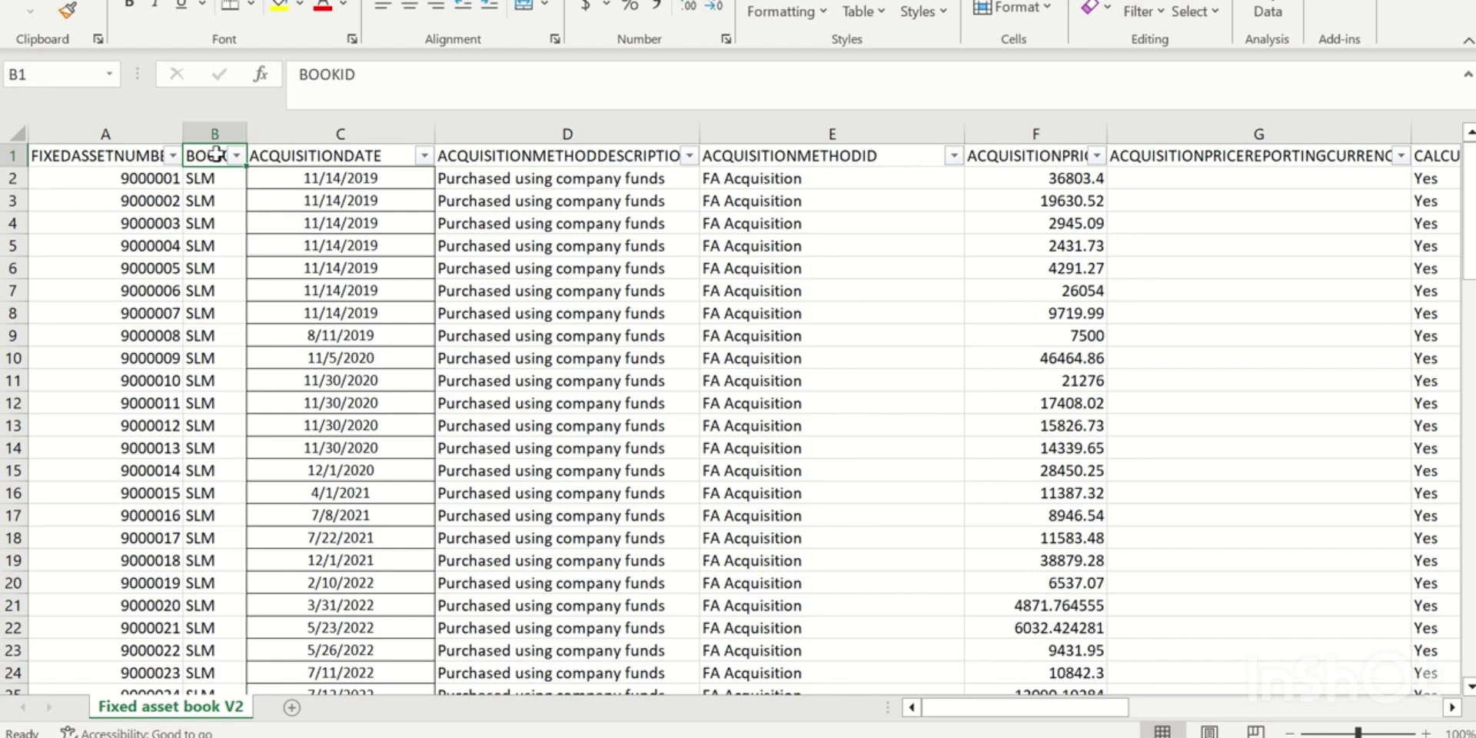
pyautogui.click(346, 179)
# Check the Acq date point on Sheet1 of FA key points, then examine the ACQUISITIONDATE column in 2.FA Book update
pyautogui.moveTo(804, 727)
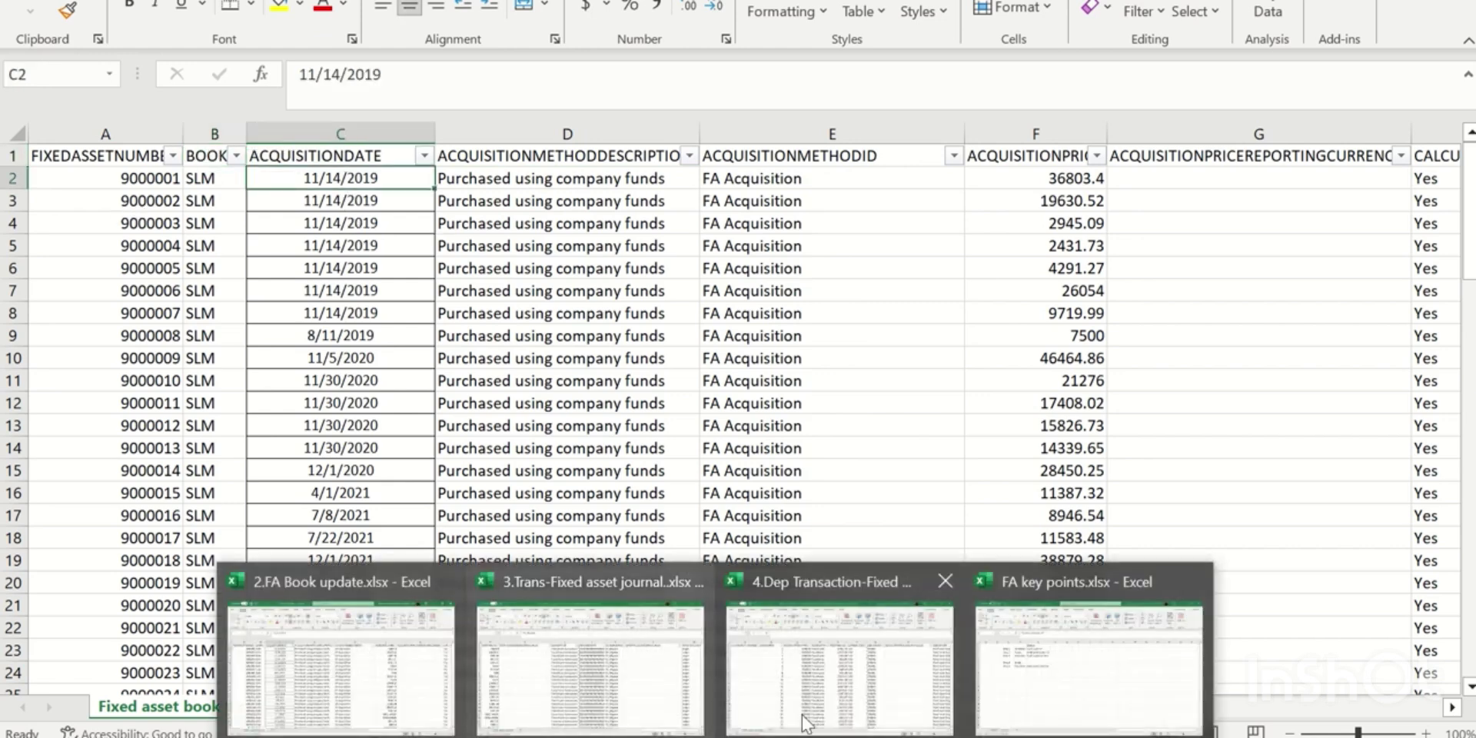
pyautogui.click(999, 675)
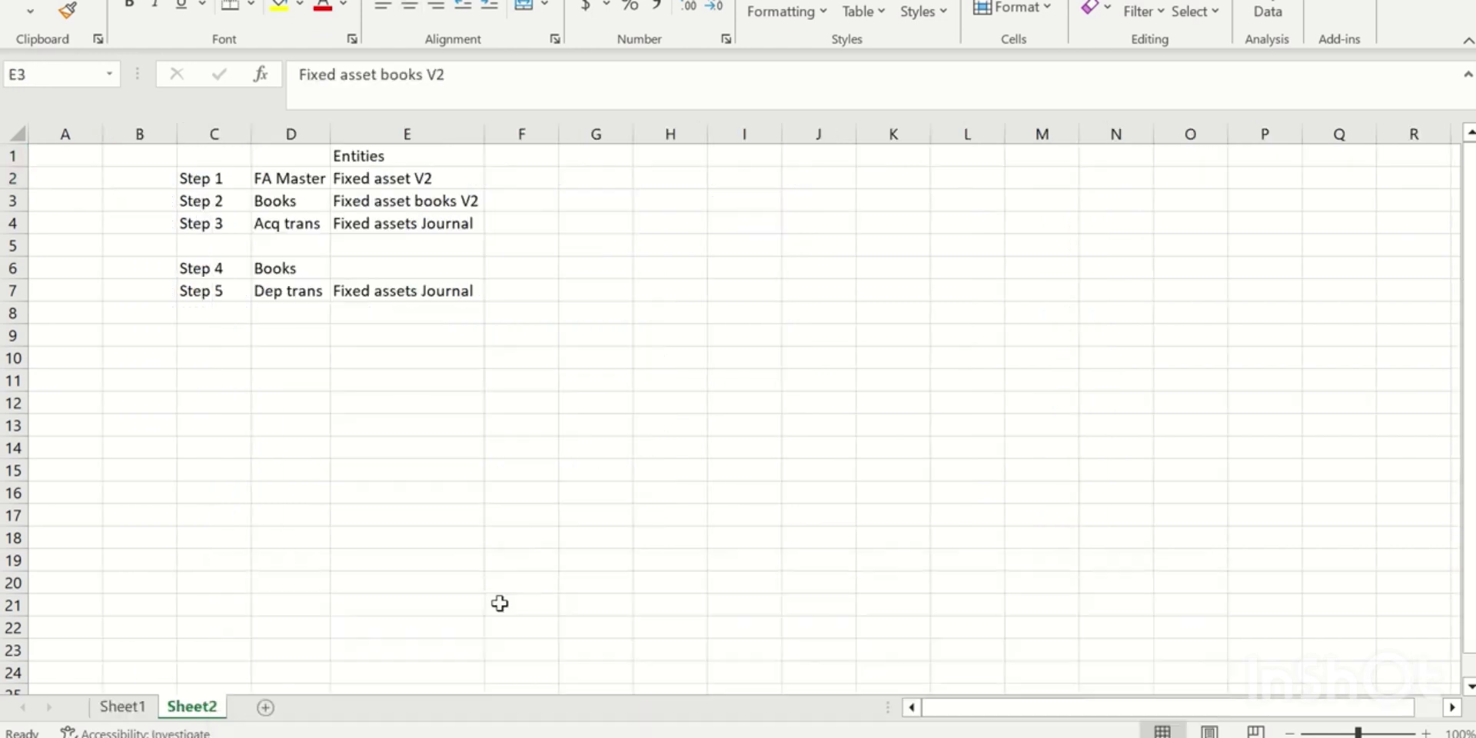
pyautogui.click(134, 707)
pyautogui.click(263, 201)
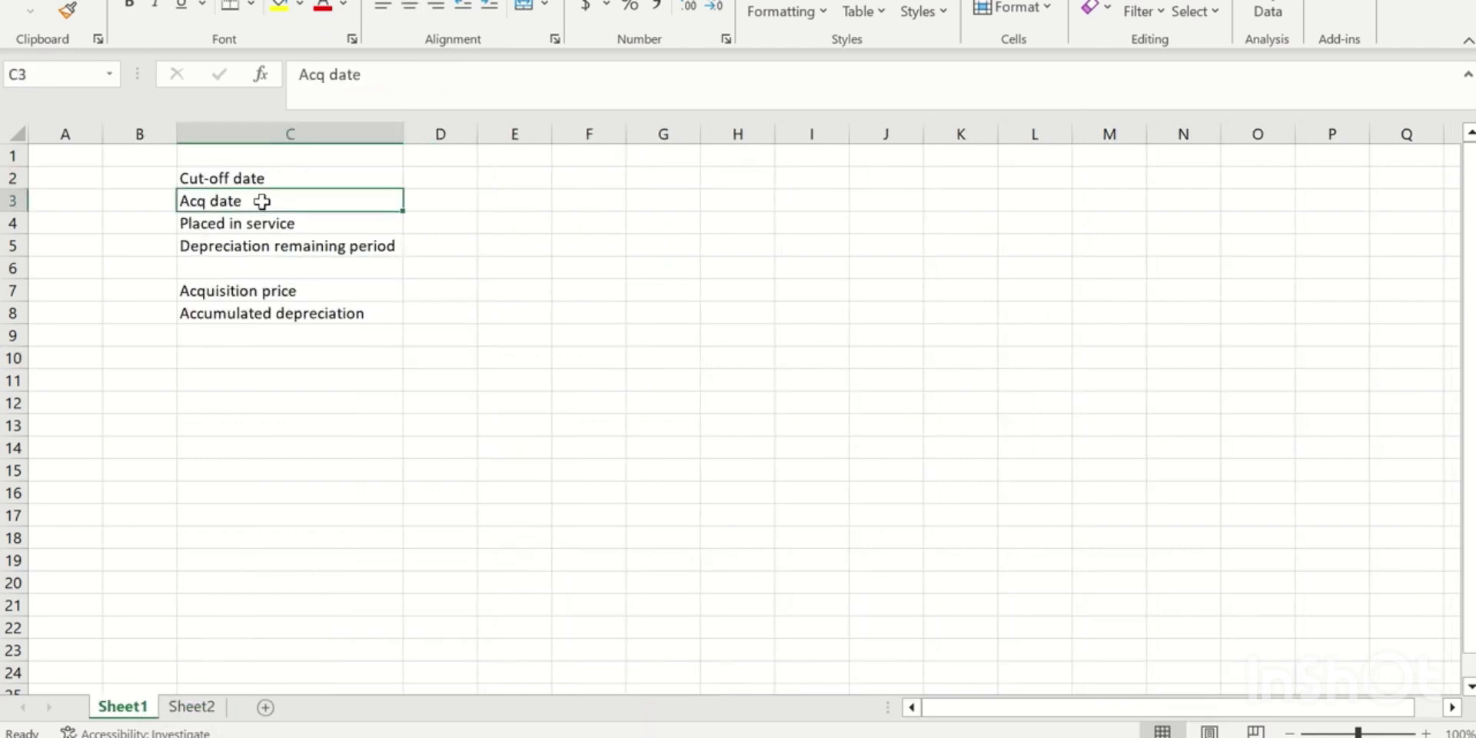
pyautogui.hotkey('alt', 'Tab')
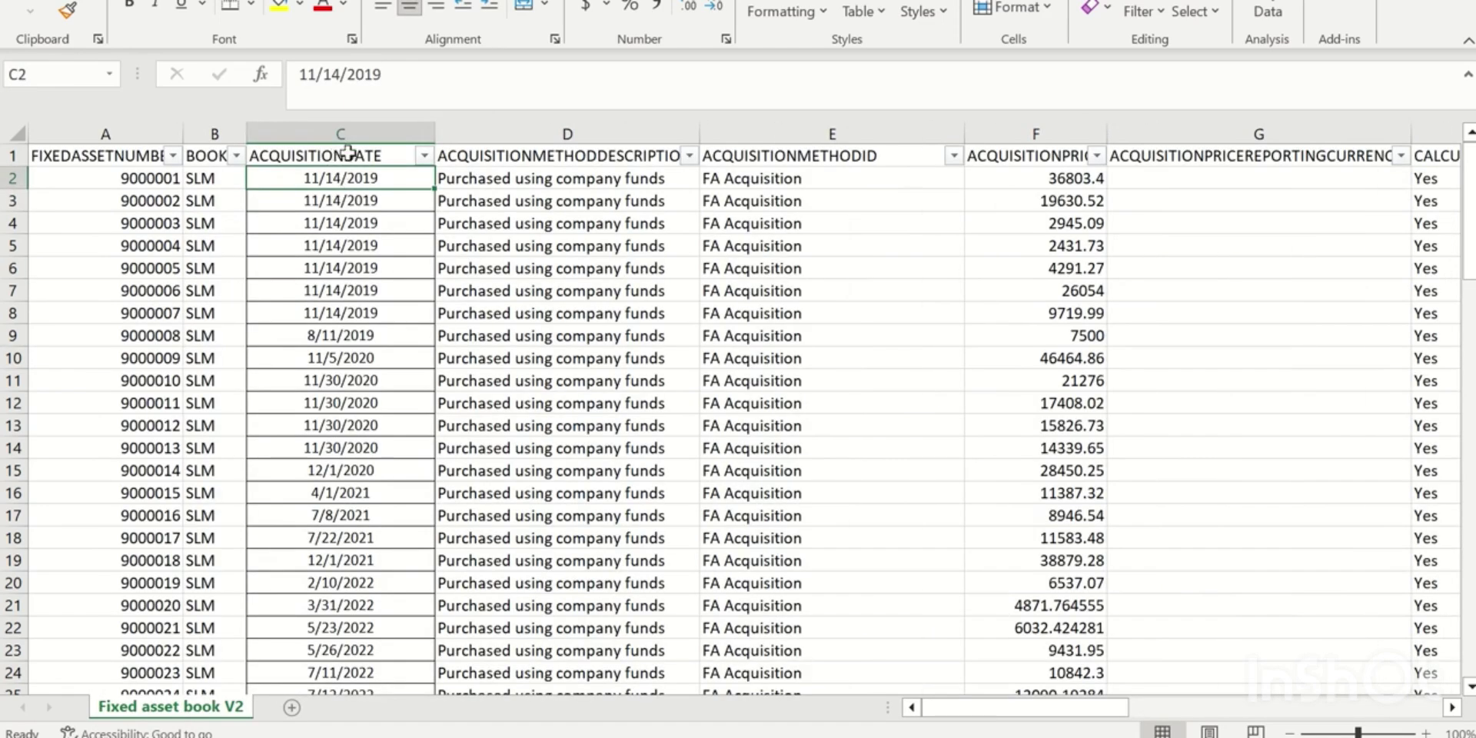
pyautogui.click(338, 133)
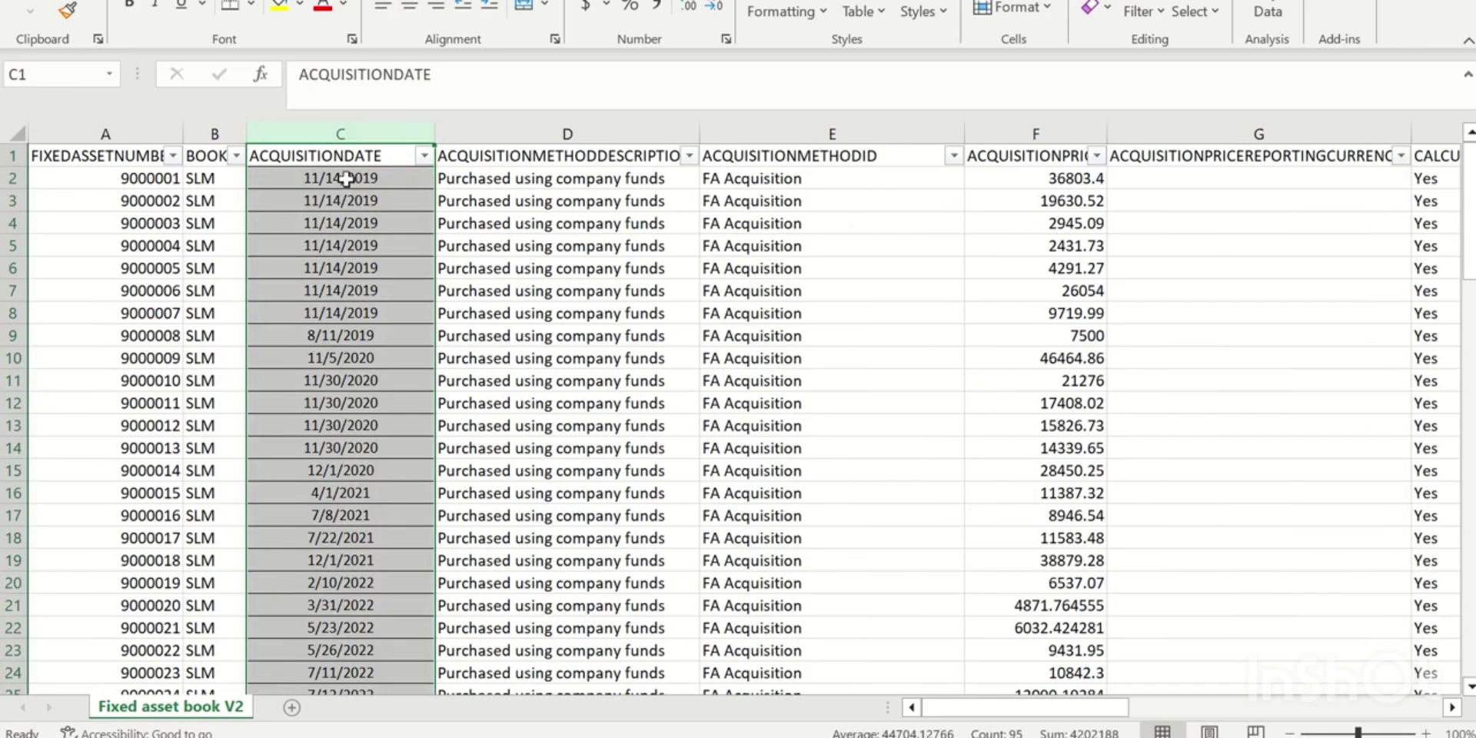
pyautogui.click(346, 178)
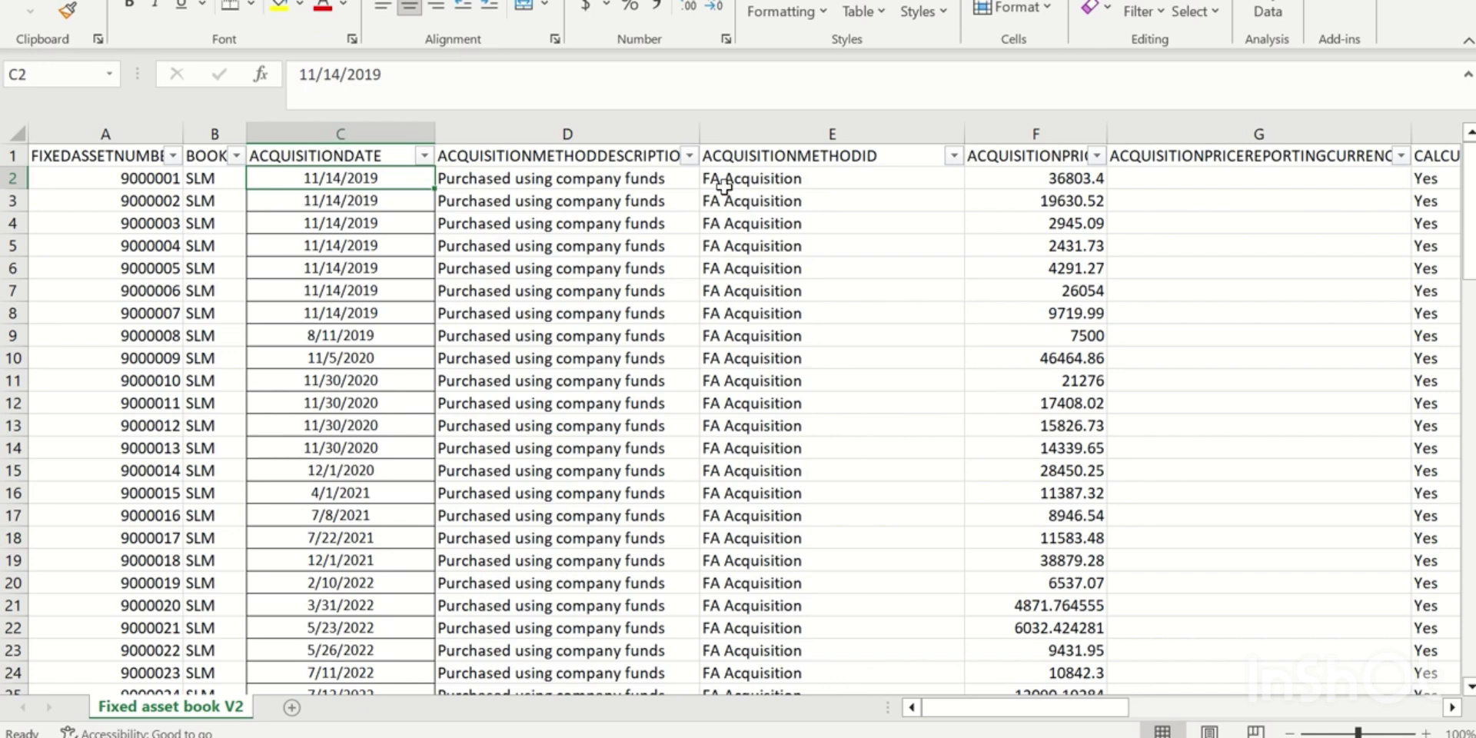
# Examine the acquisition price, depreciation periods and remaining depreciation periods columns, dismissing the Teams notification
pyautogui.click(1029, 155)
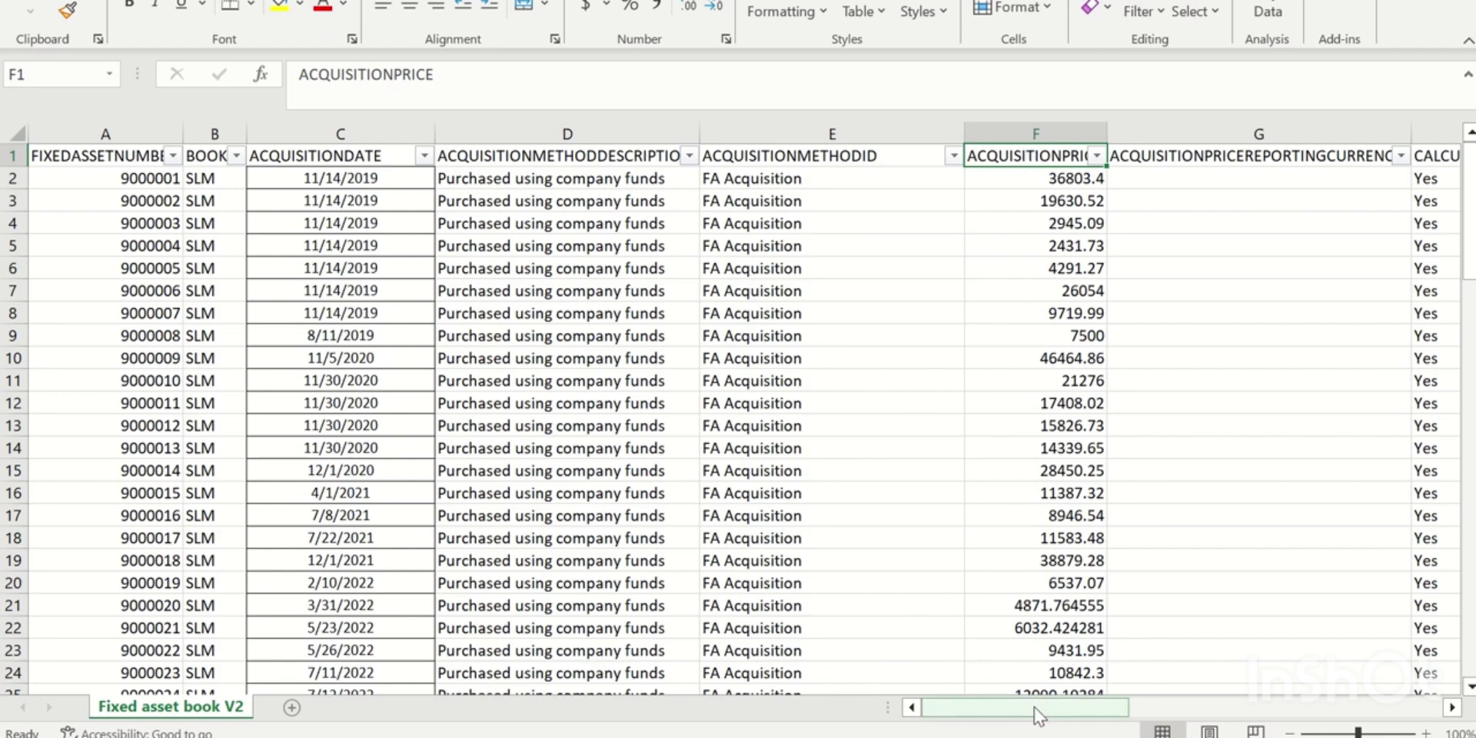
pyautogui.moveTo(1042, 707); pyautogui.dragTo(1231, 709)
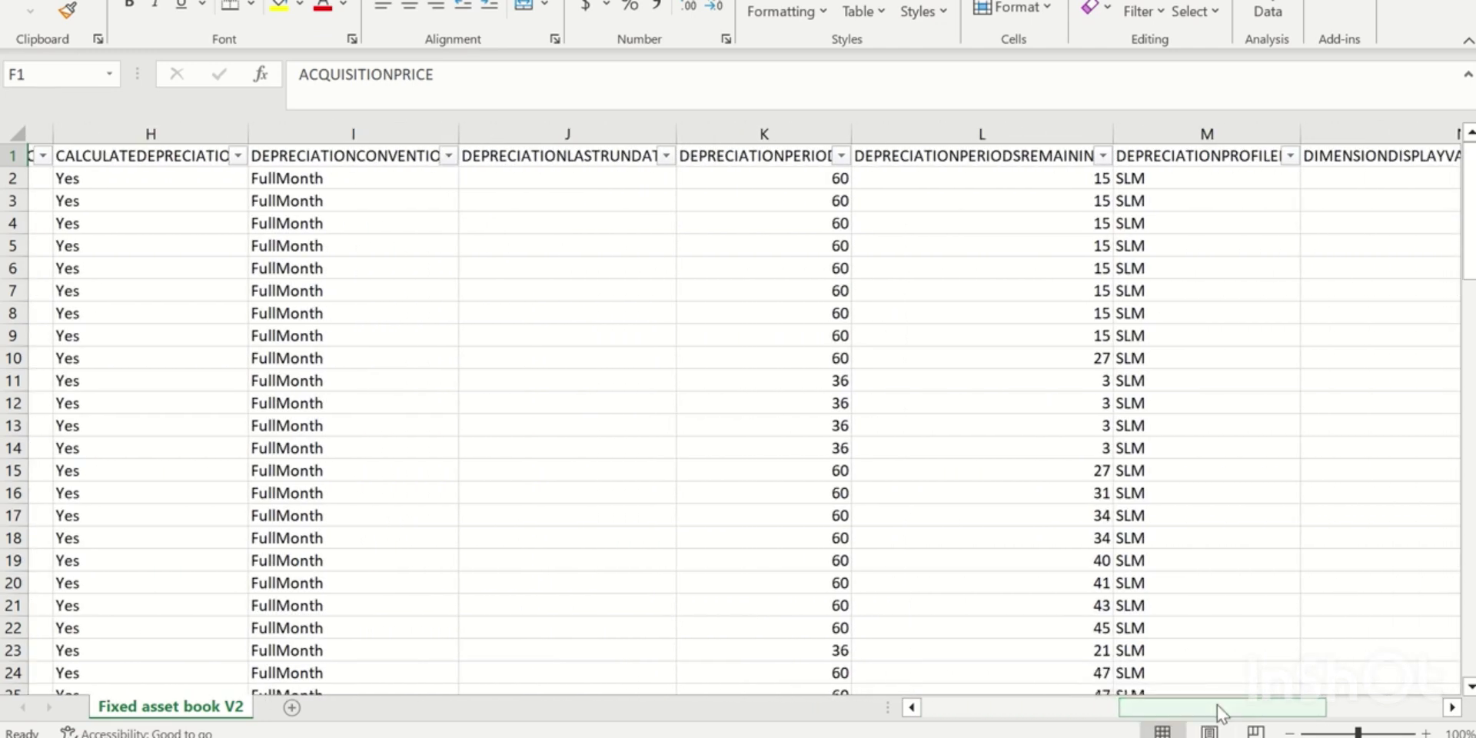
pyautogui.click(989, 148)
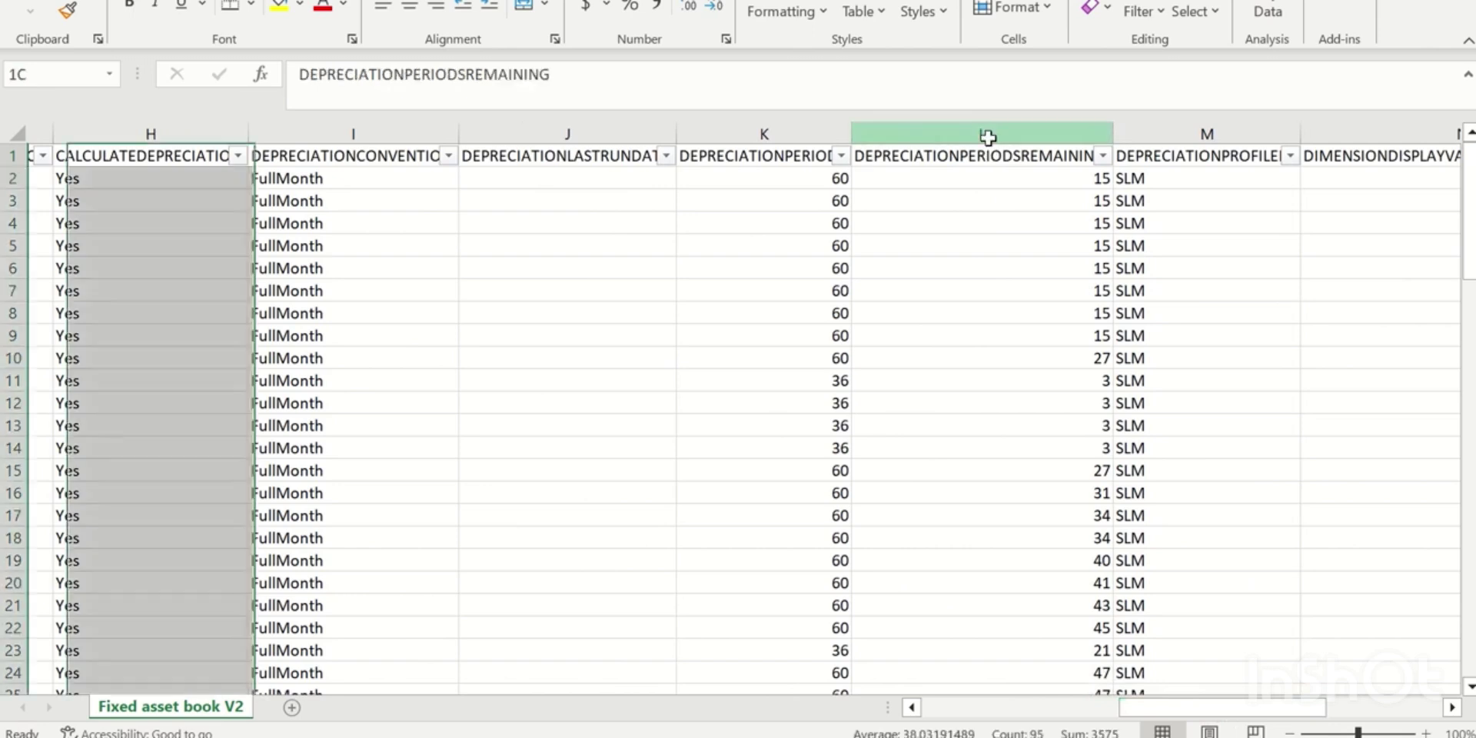
pyautogui.click(779, 127)
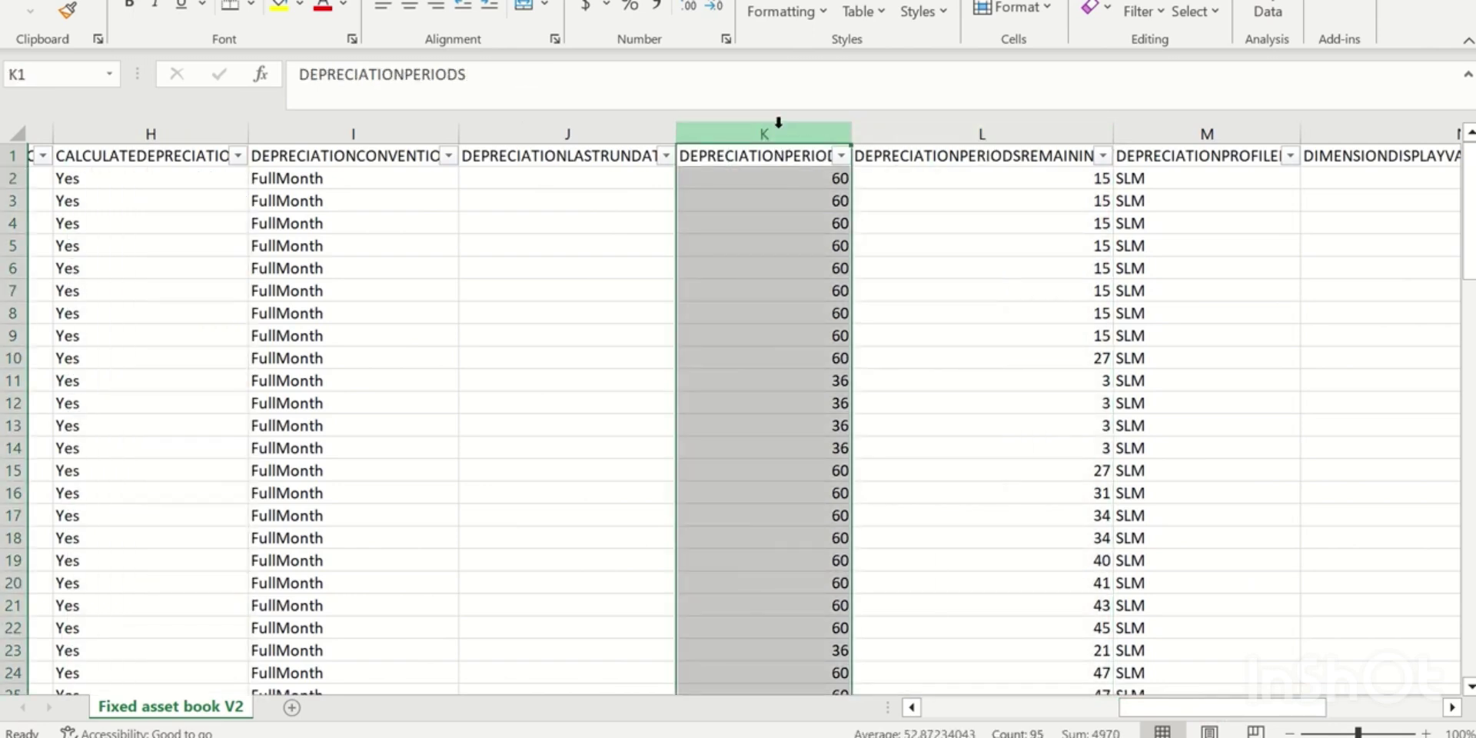
pyautogui.click(932, 134)
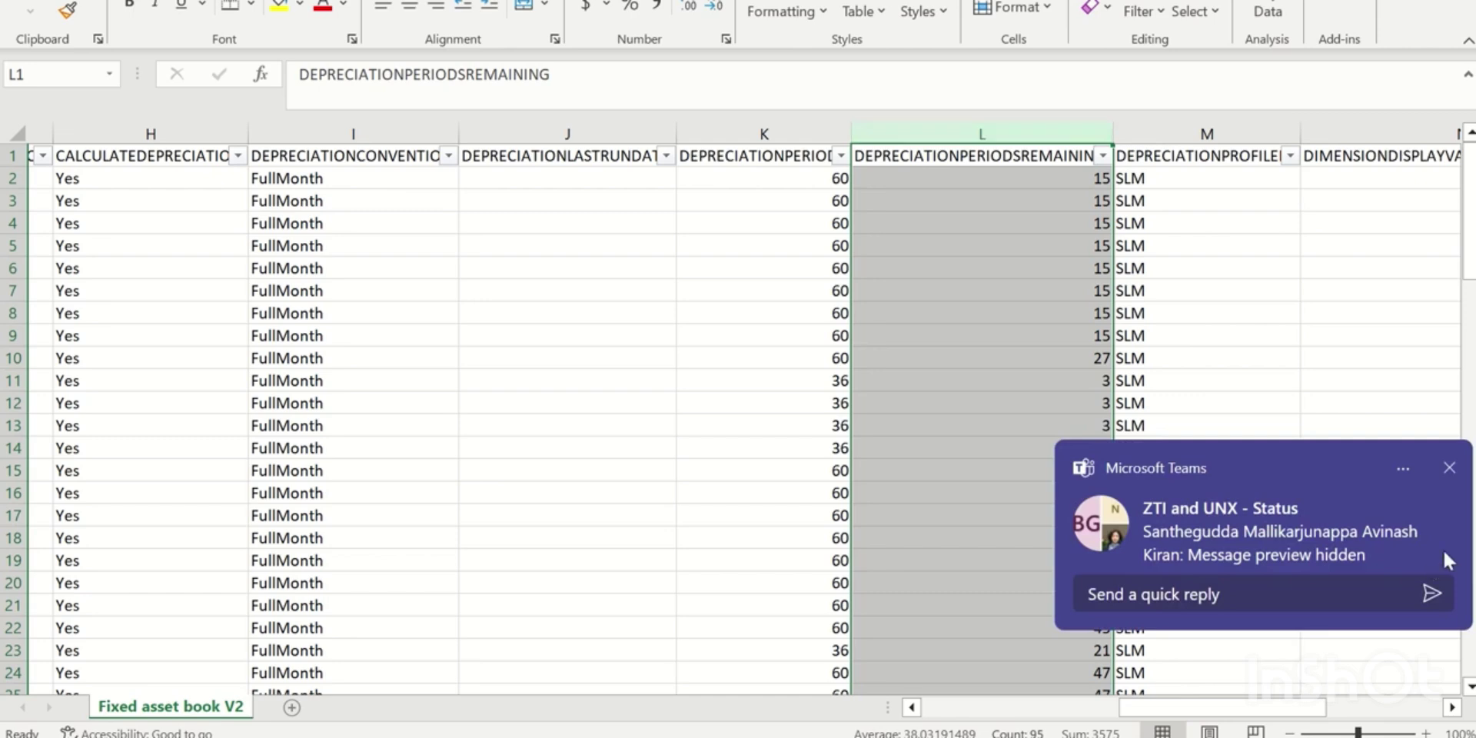
pyautogui.click(1450, 467)
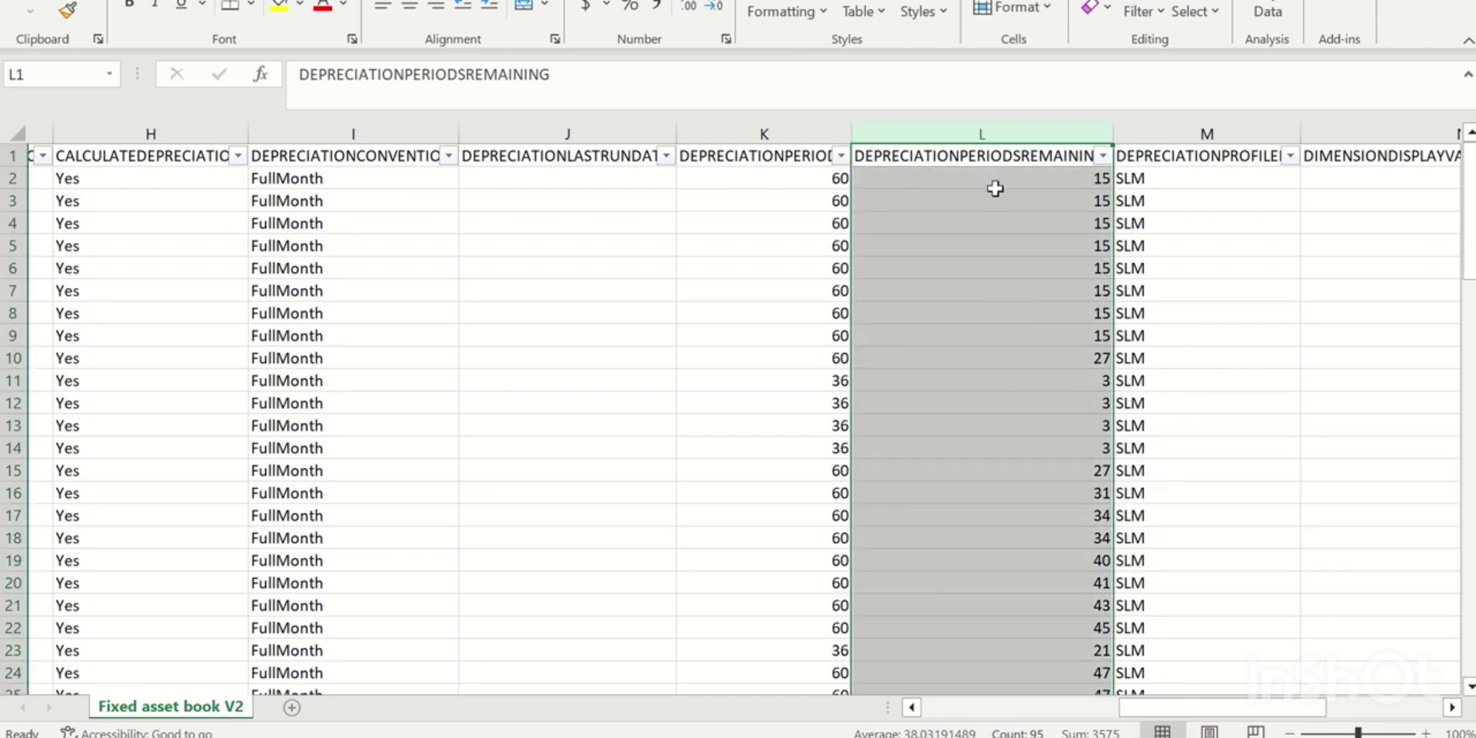
# Examine the PLACEDINSERVICE and SERVICELIFE columns of the fixed asset book sheet
pyautogui.moveTo(1290, 704); pyautogui.dragTo(1402, 698)
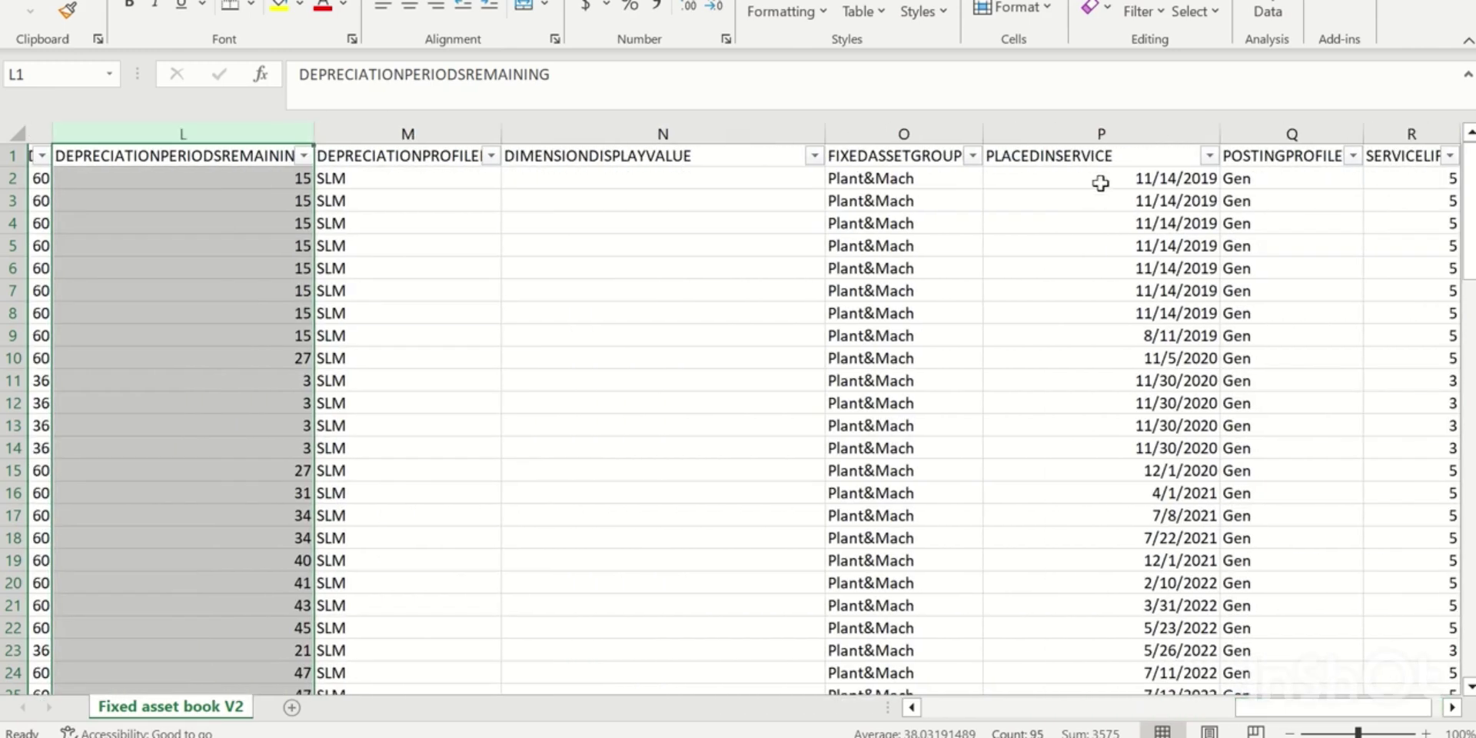
pyautogui.click(1092, 130)
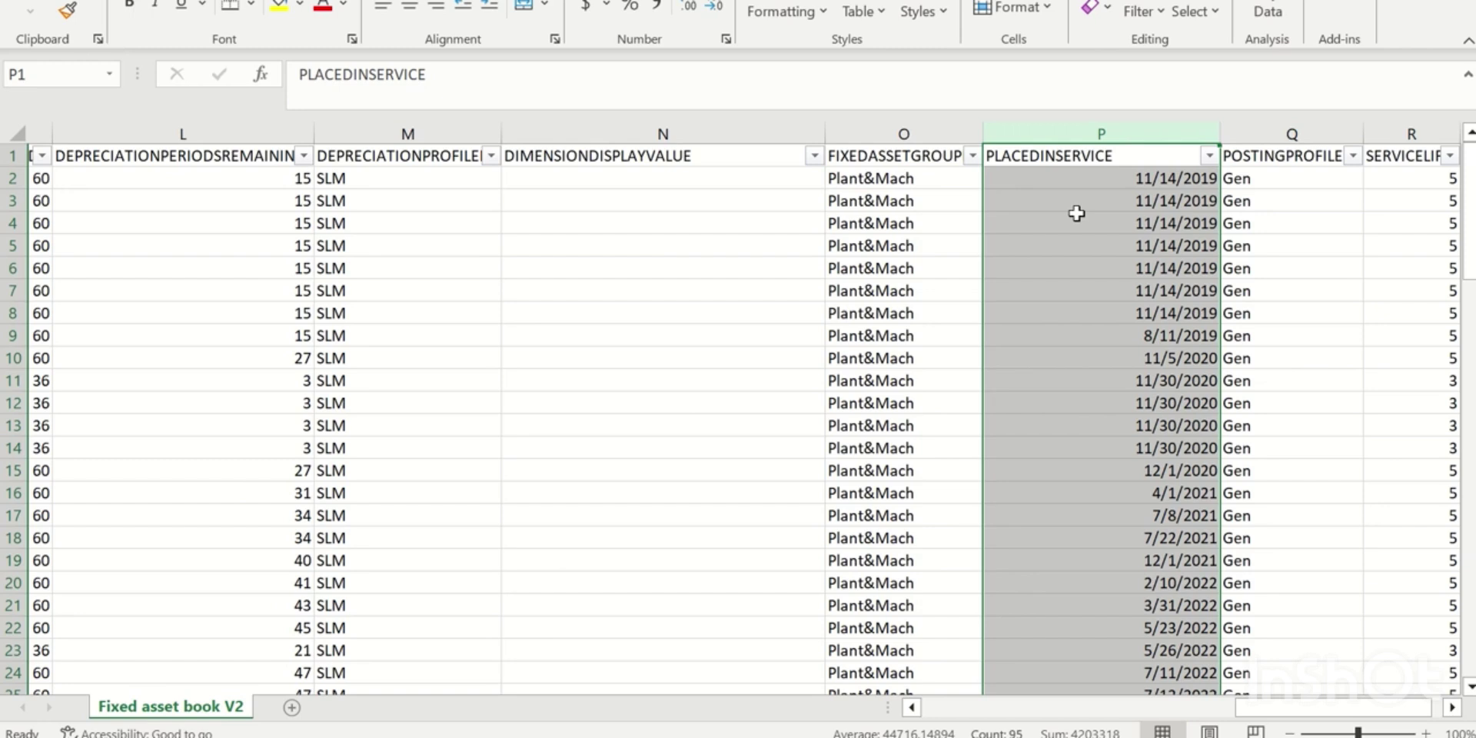
pyautogui.click(1414, 134)
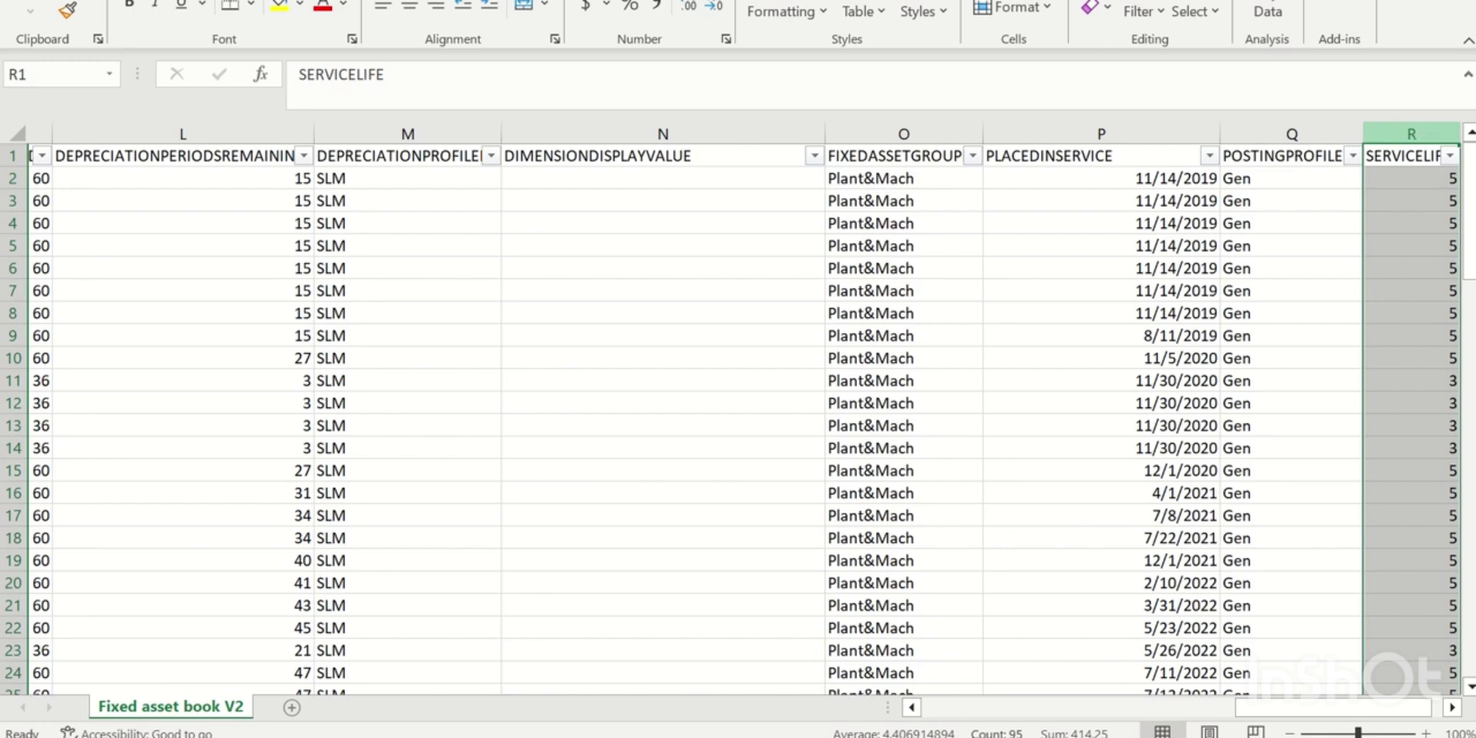
# Switch to Finance and Operations, leave the FA master execution summary, and create a new import project named FA book
pyautogui.hotkey('alt', 'Tab')
pyautogui.moveTo(658, 737)
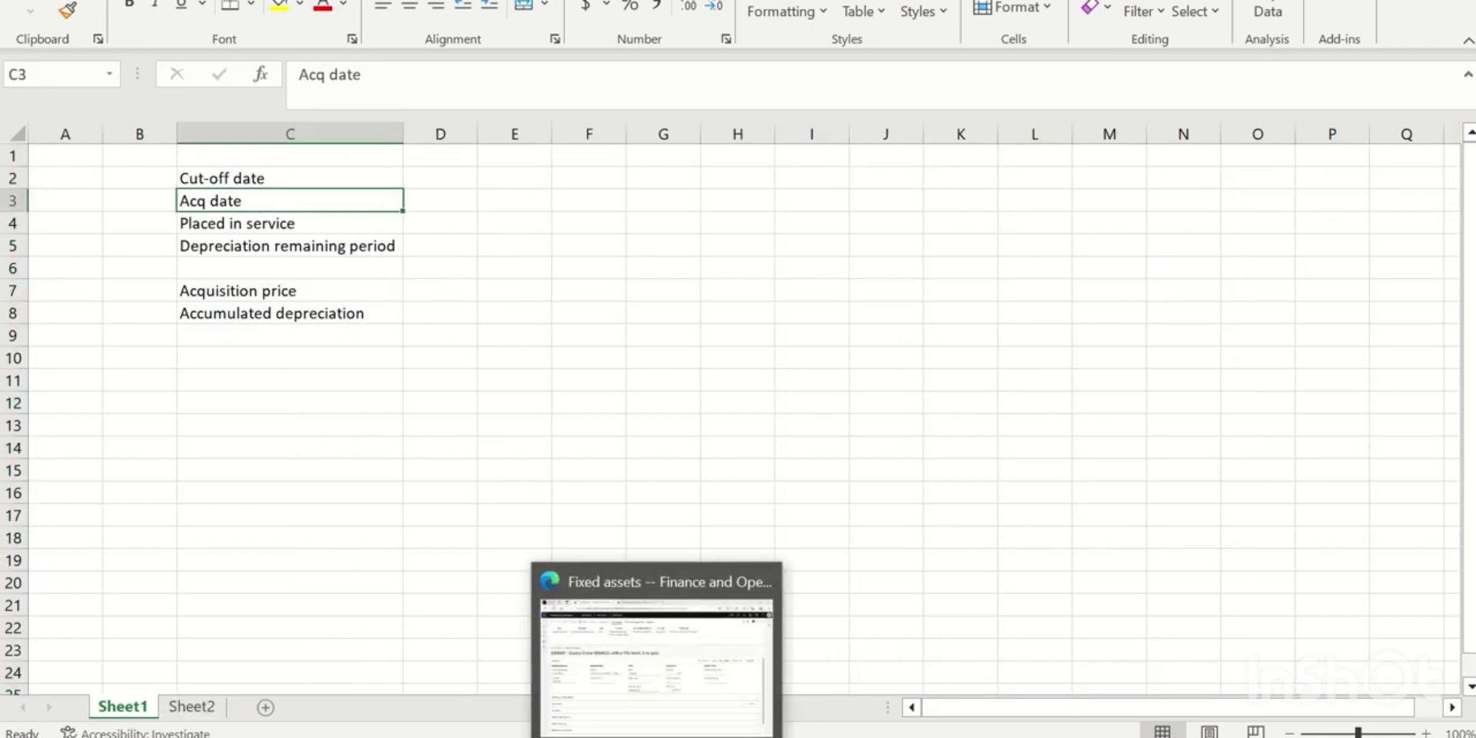
pyautogui.click(663, 701)
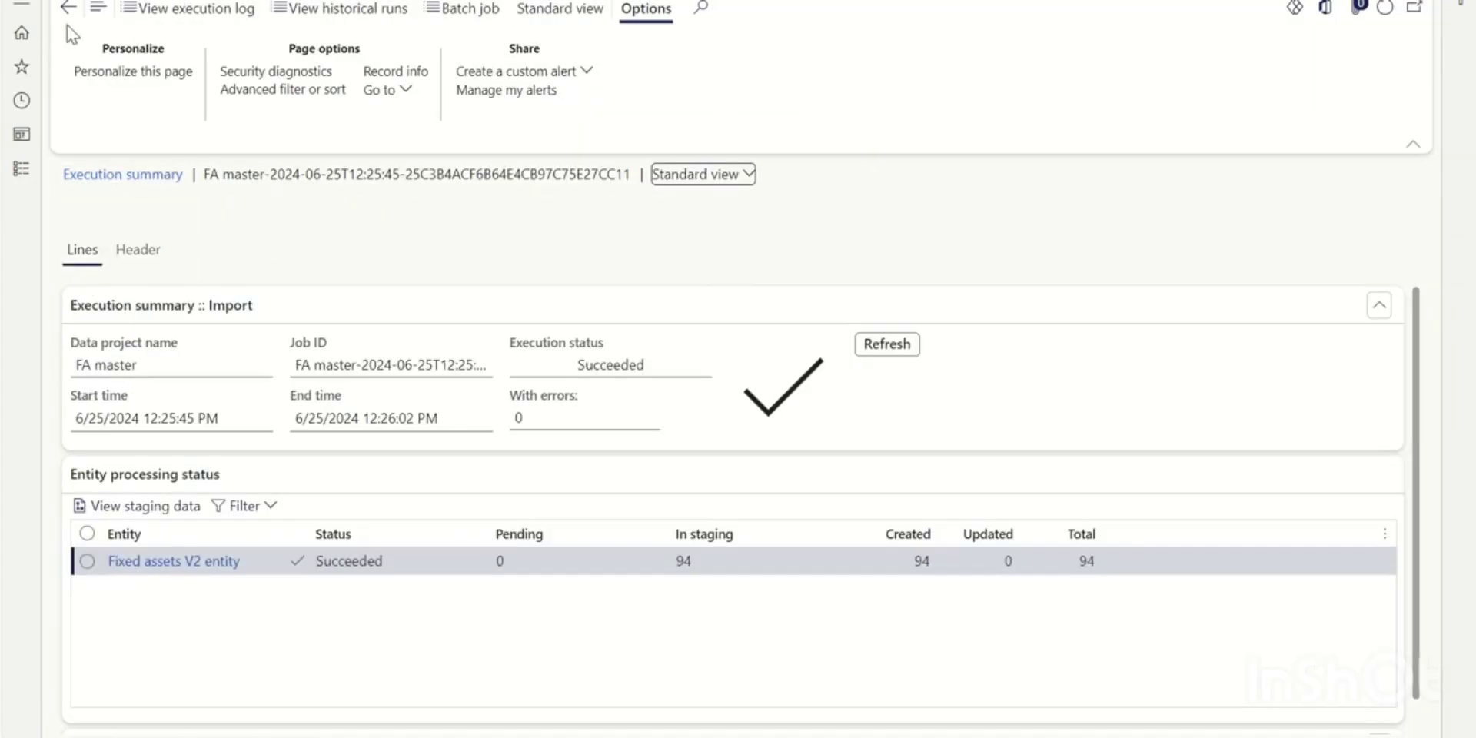
pyautogui.click(69, 7)
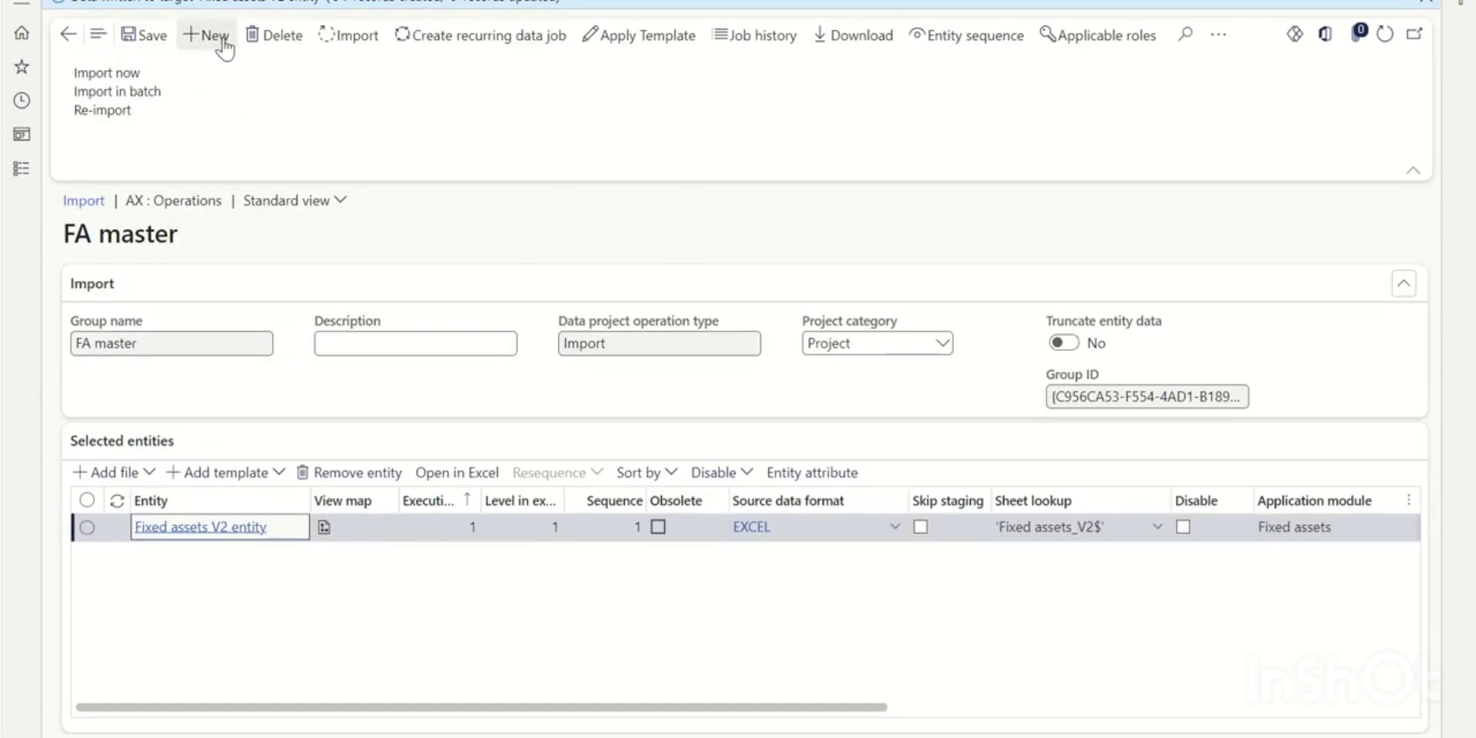
pyautogui.click(206, 40)
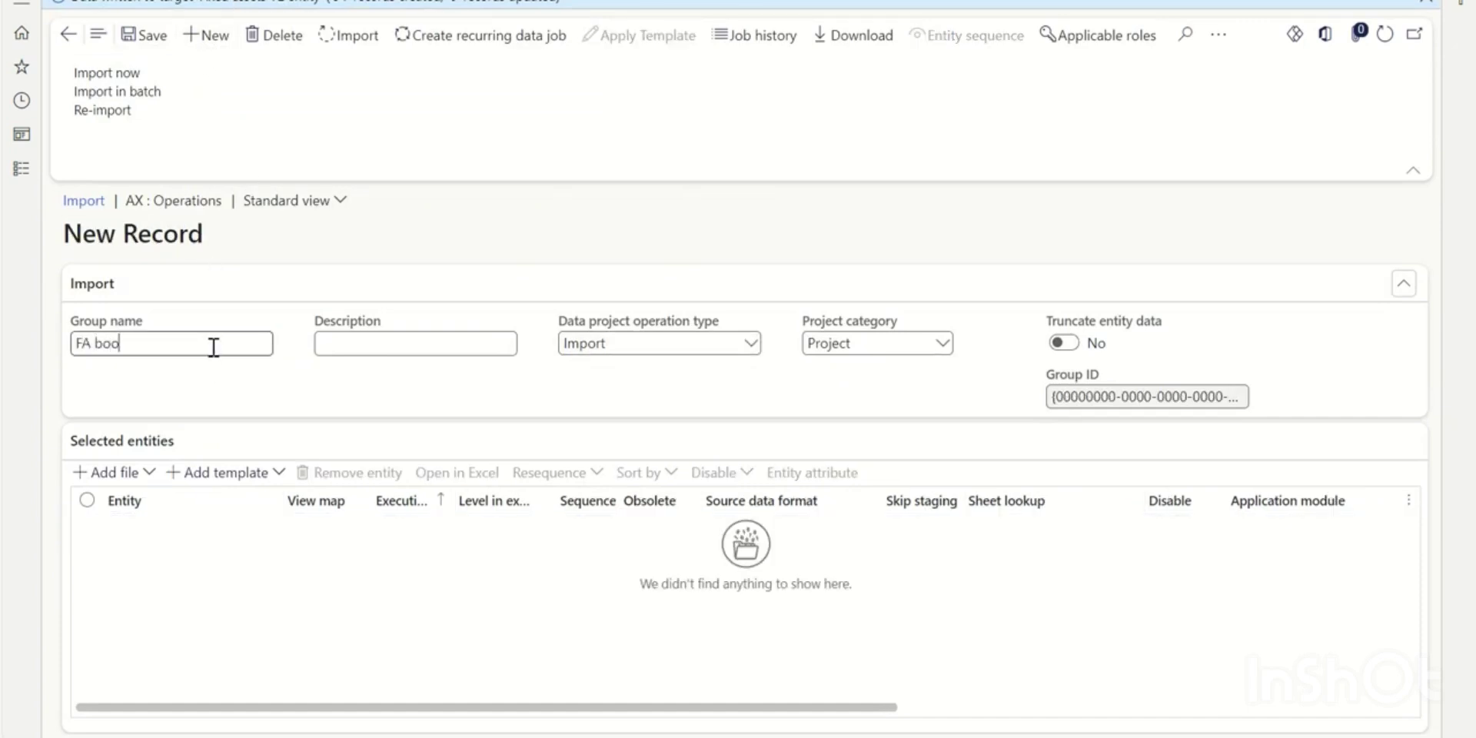
# Start adding an Excel file to the FA book project and choose Fixed asset book V2 as its entity, filtering for "fixed asset bo"
pyautogui.click(123, 474)
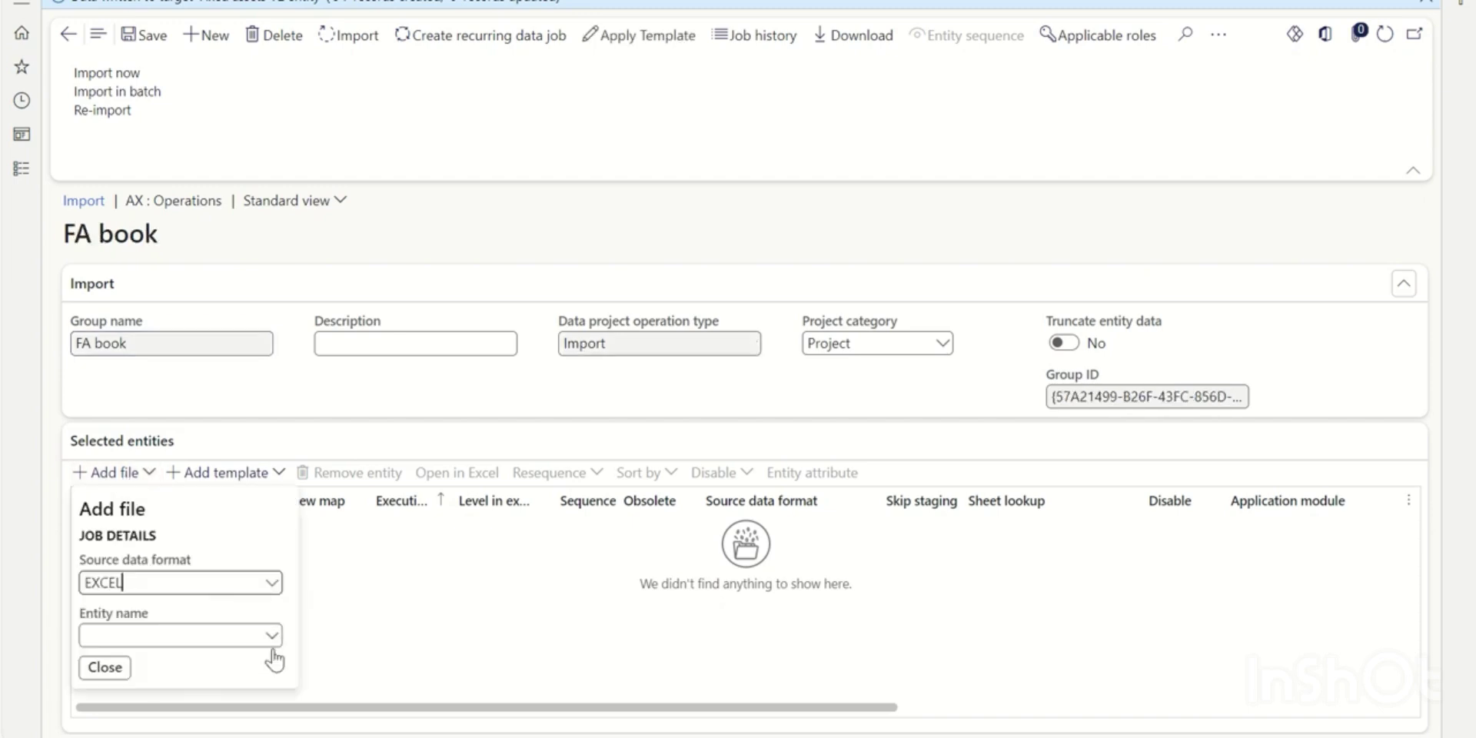
pyautogui.click(272, 636)
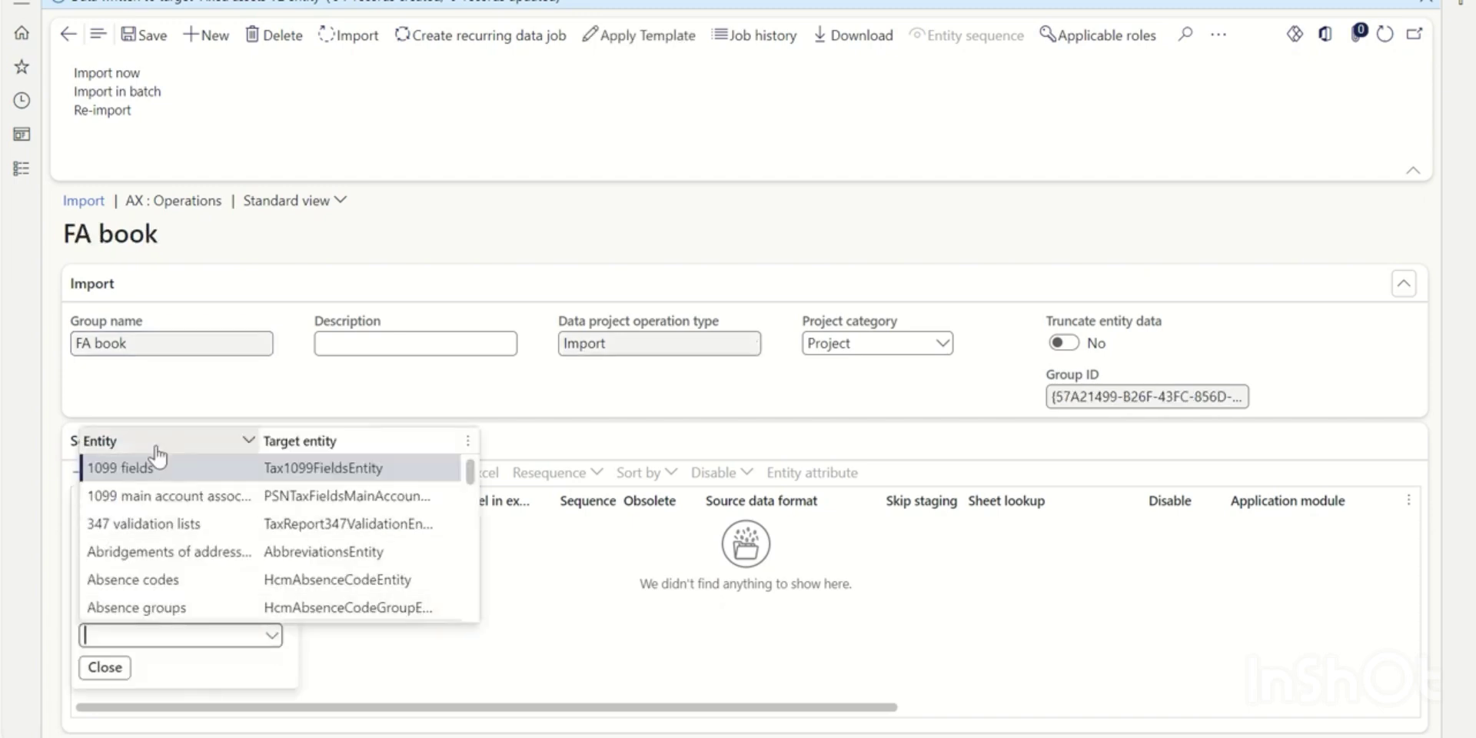
pyautogui.click(158, 450)
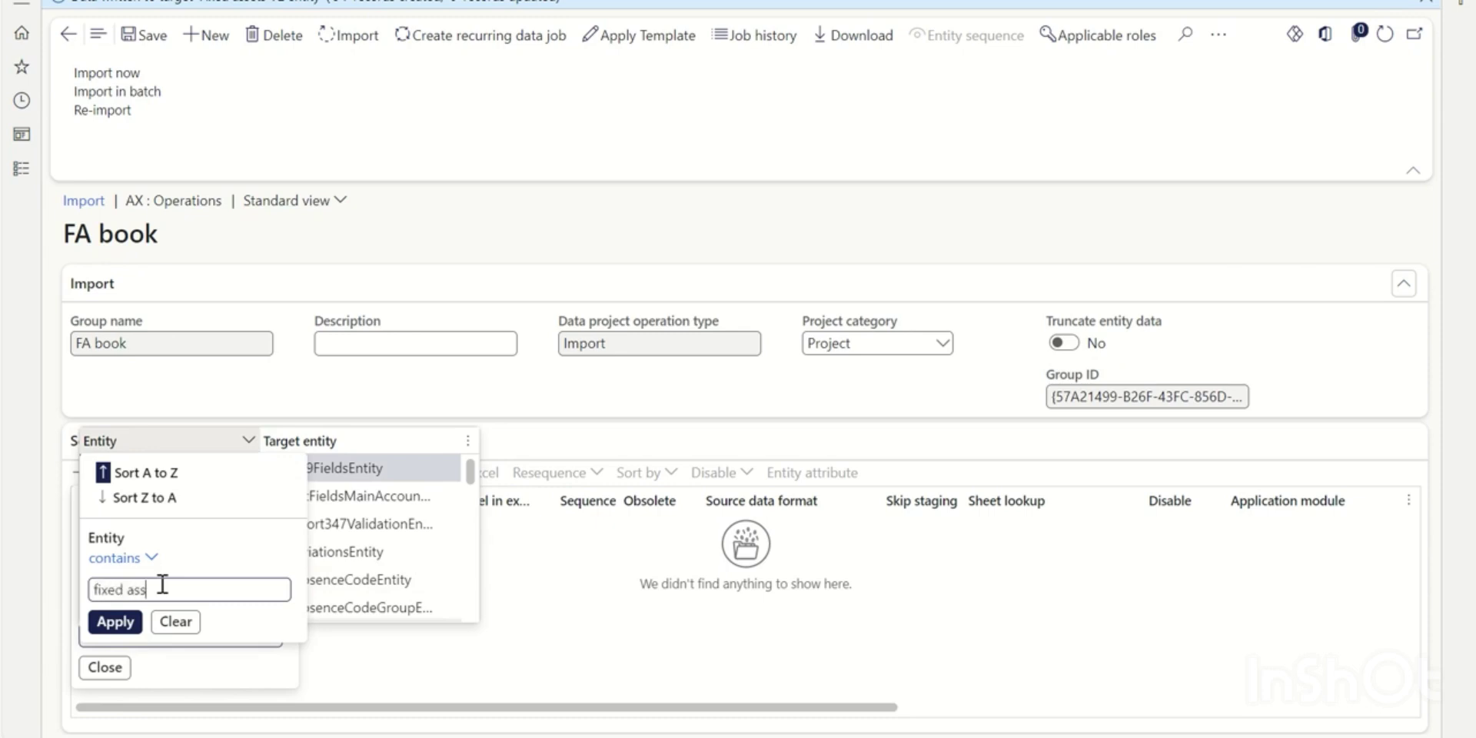
pyautogui.write('fixed asset bo')
pyautogui.press('Return')
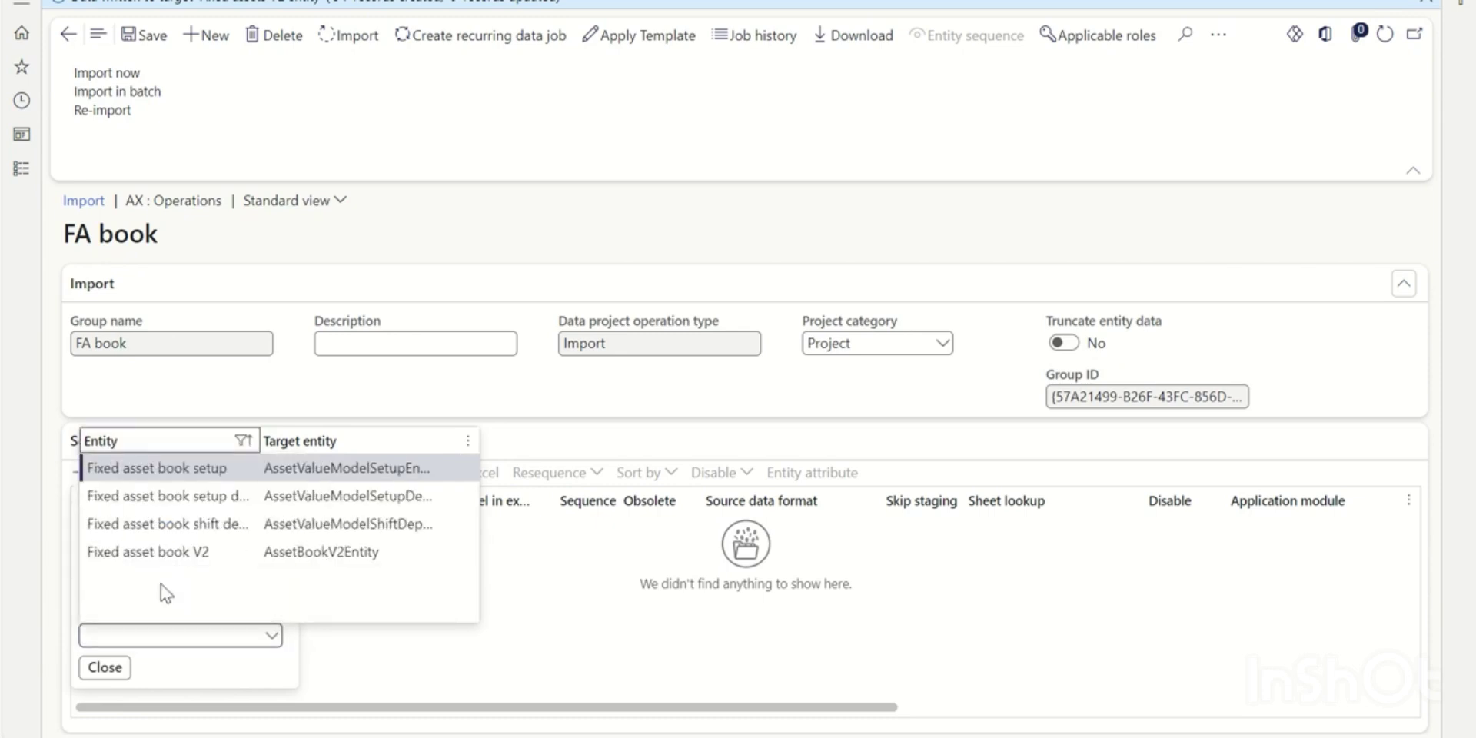
pyautogui.click(318, 553)
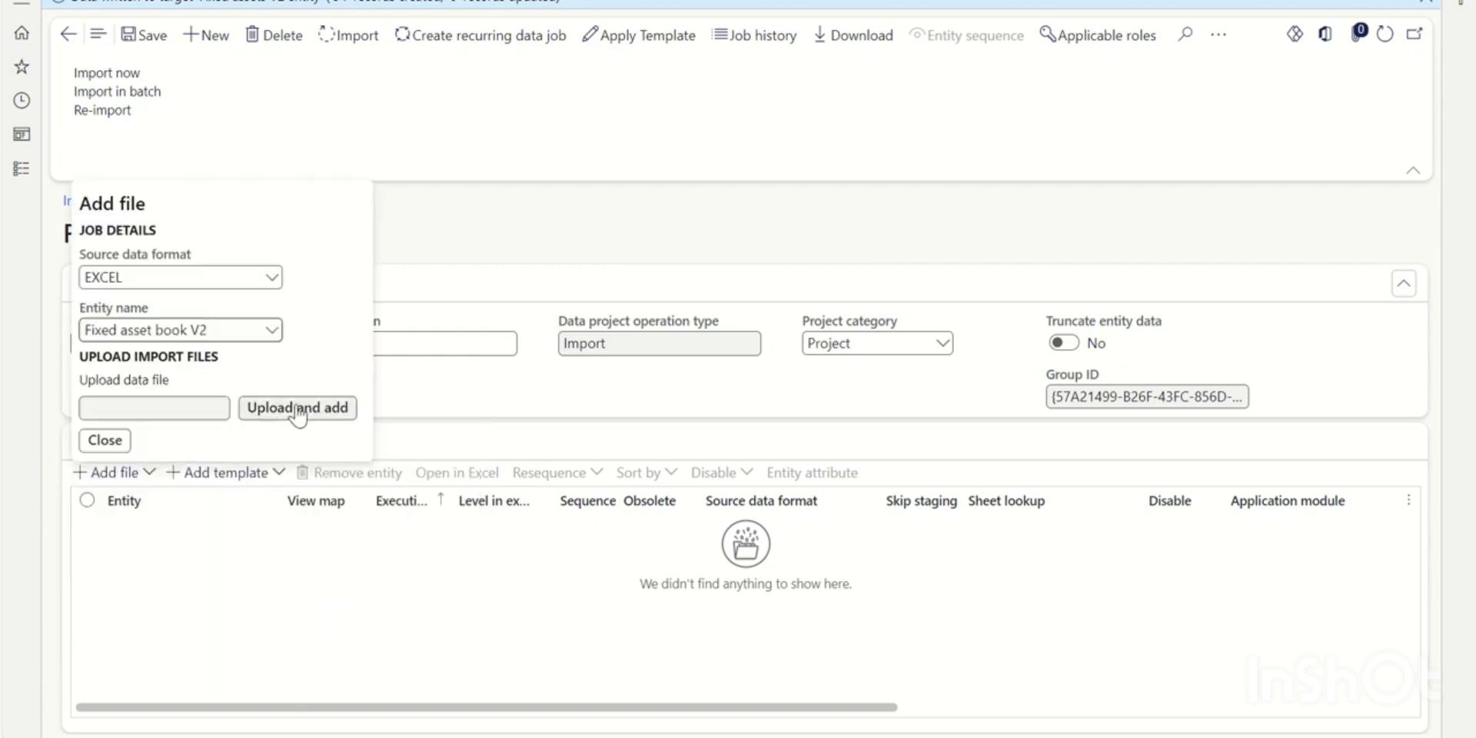
# Upload 2.FA Book update.xlsx to the FA book project and run the import of the Fixed asset book V2 entity immediately
pyautogui.click(294, 409)
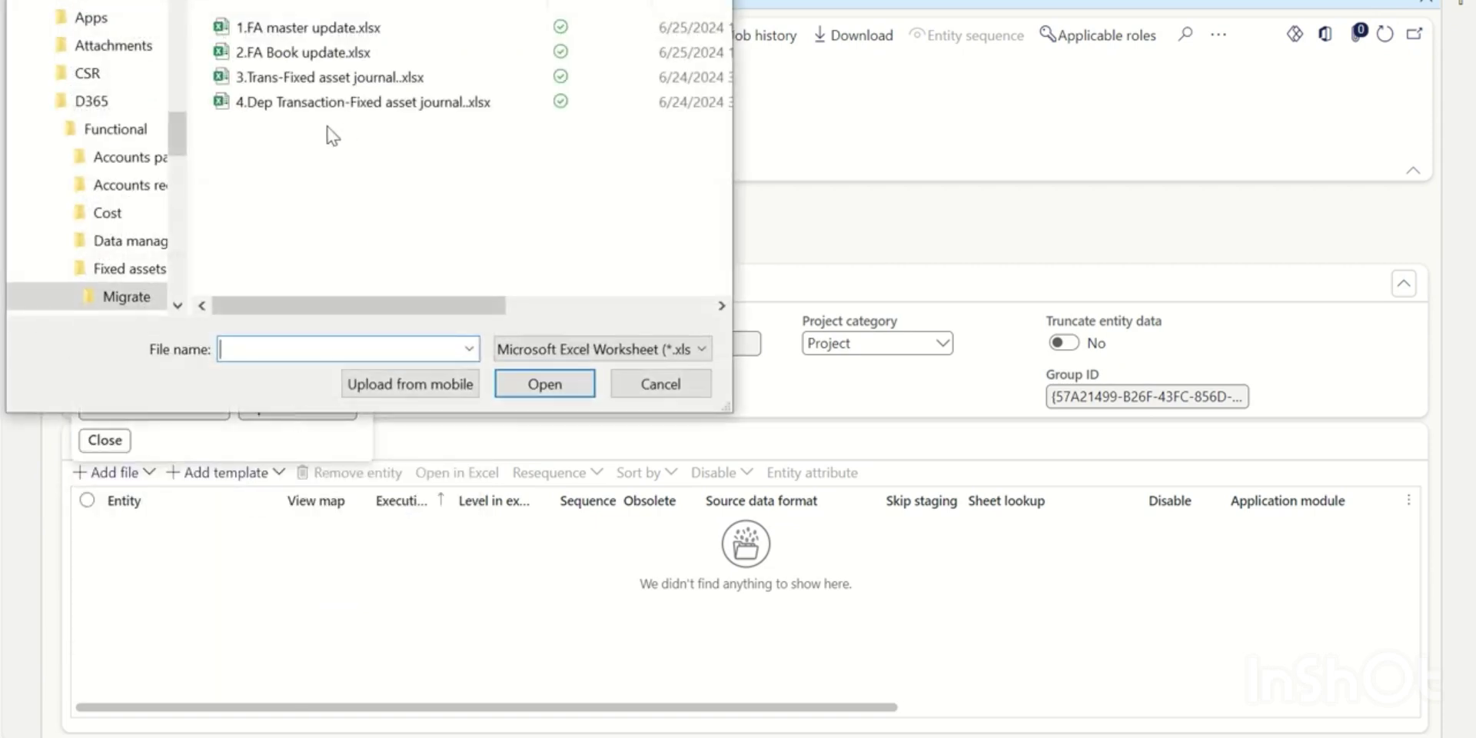
pyautogui.doubleClick(307, 54)
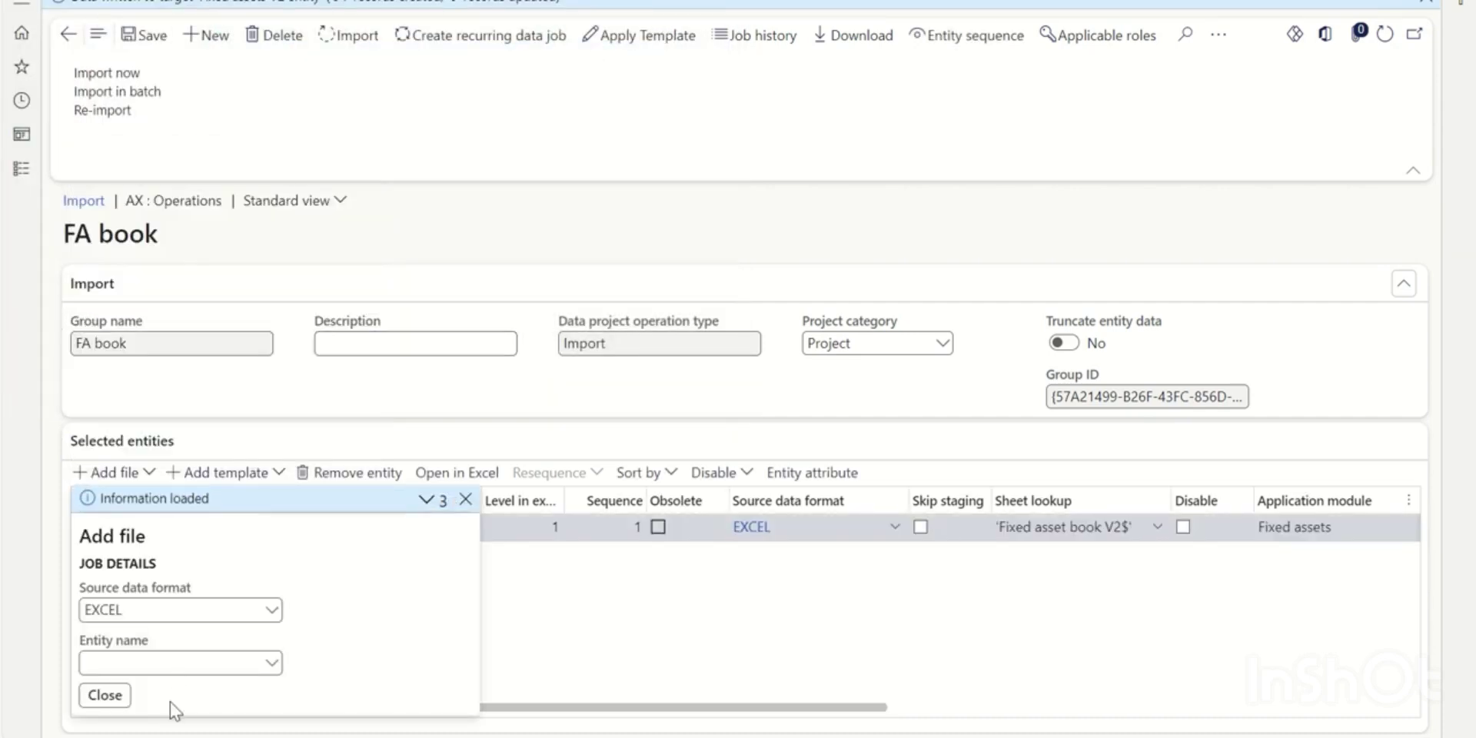
pyautogui.click(103, 696)
pyautogui.click(87, 527)
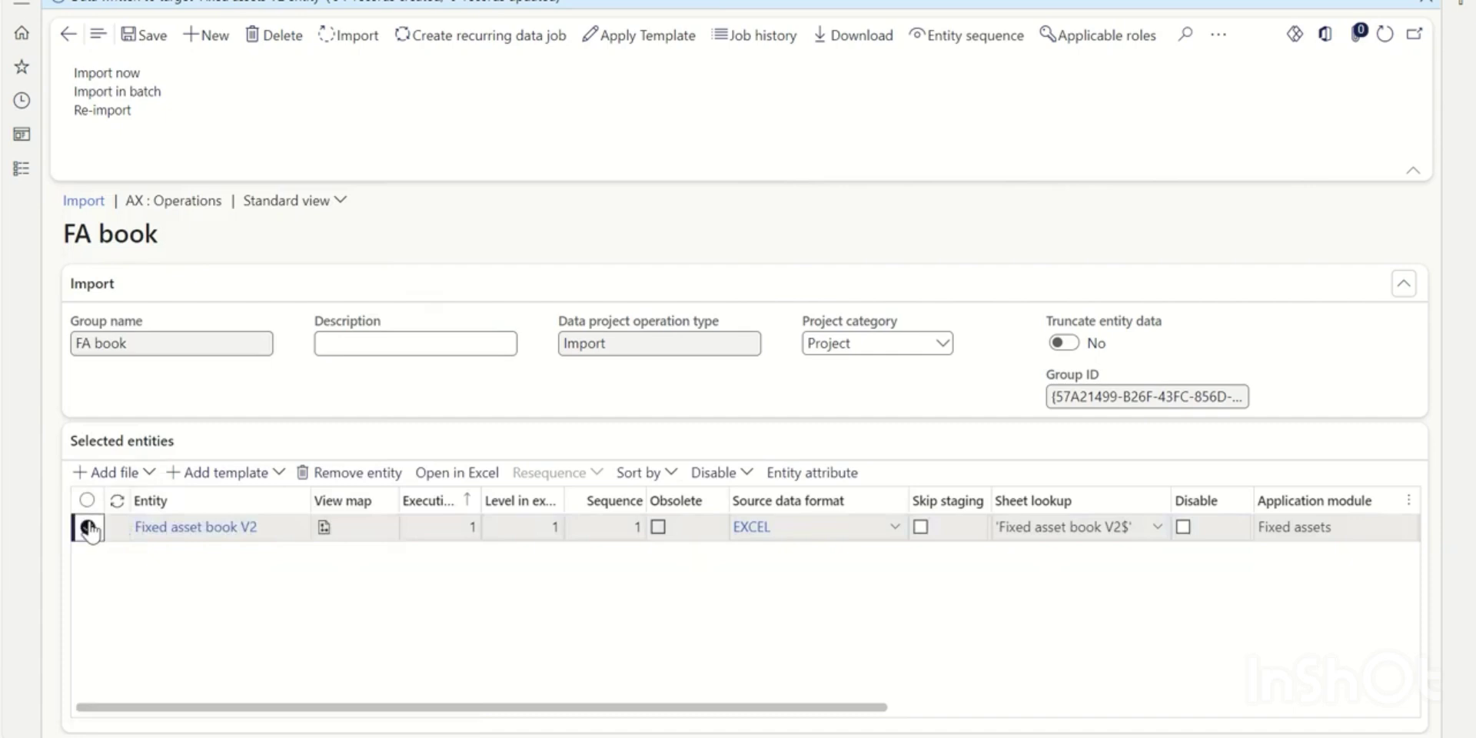
pyautogui.click(130, 75)
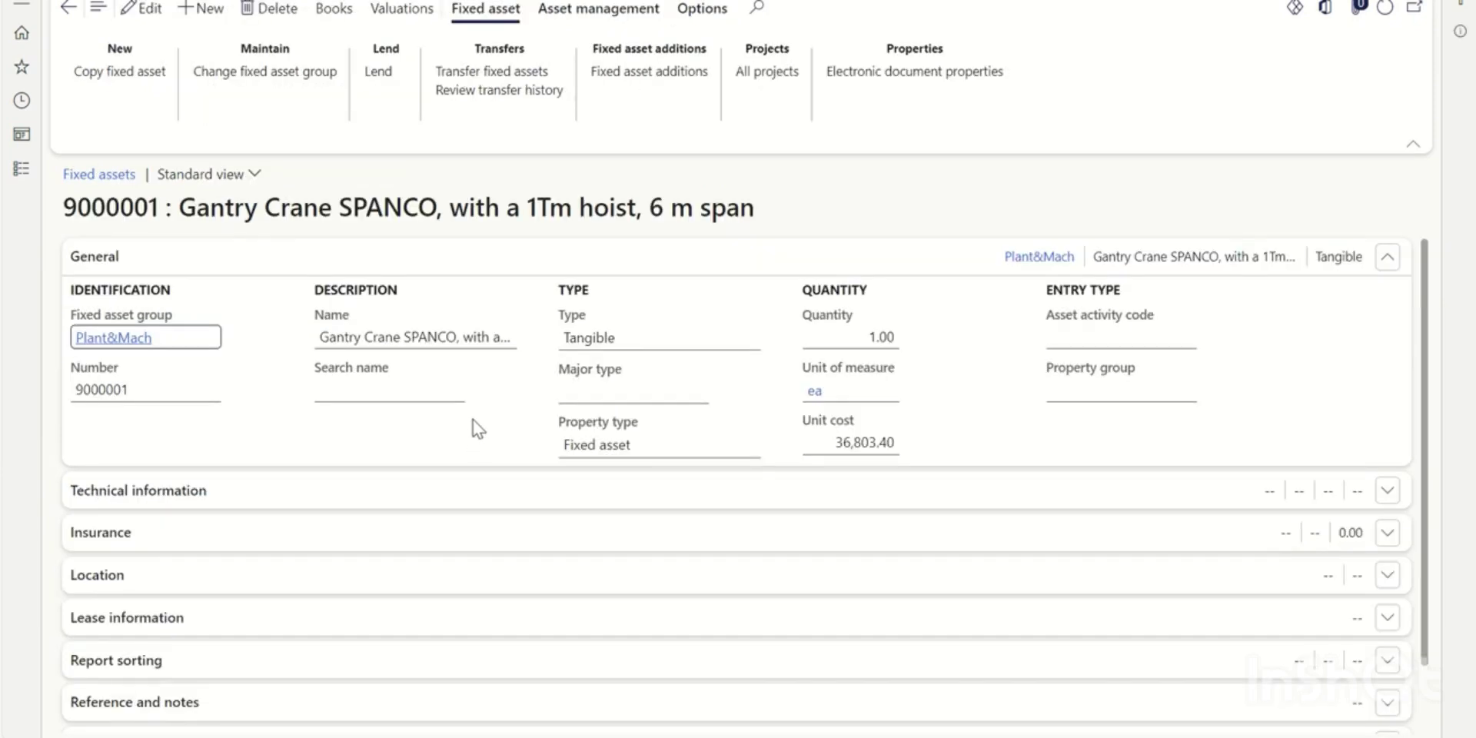
# Refresh fixed asset 9000001, open its books, and examine the acquisition details of the SLM book
pyautogui.click(1385, 7)
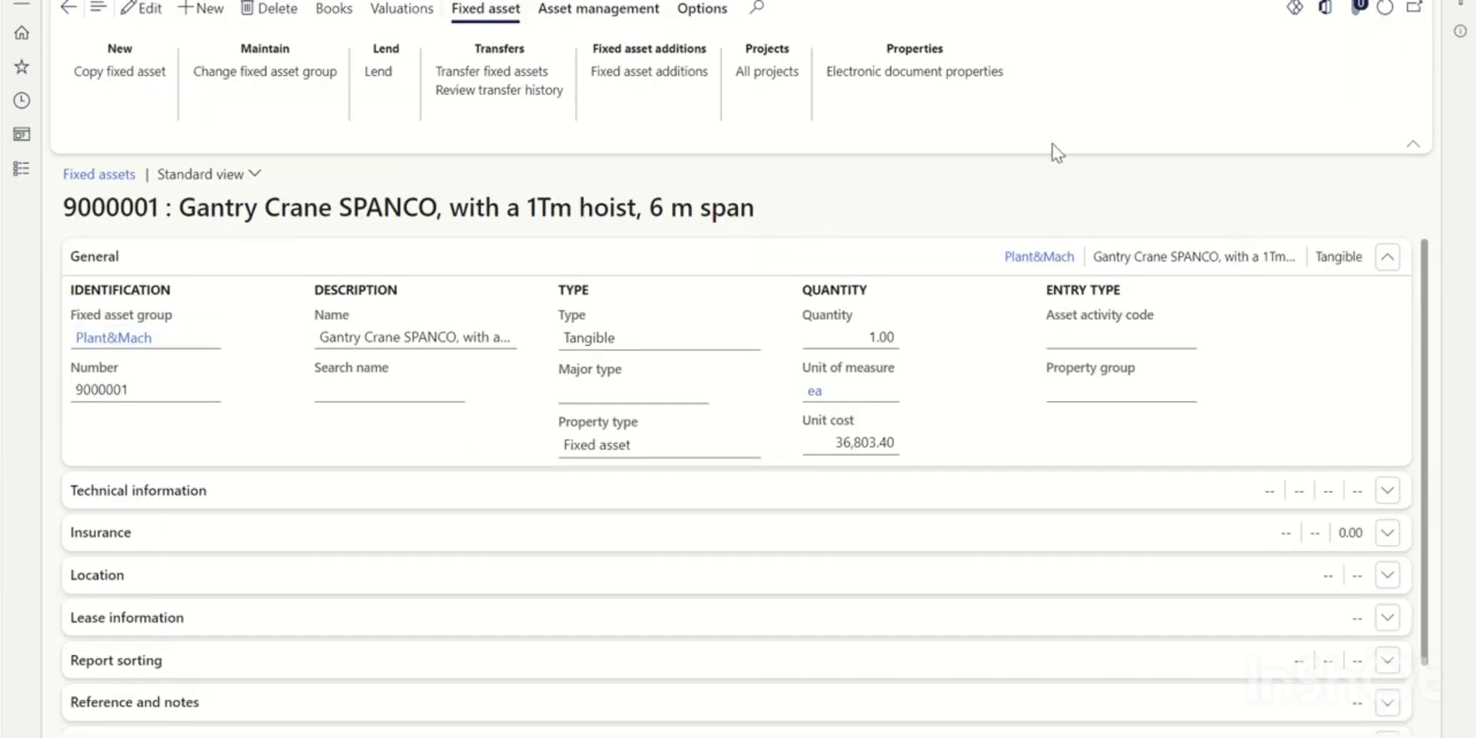
pyautogui.click(335, 11)
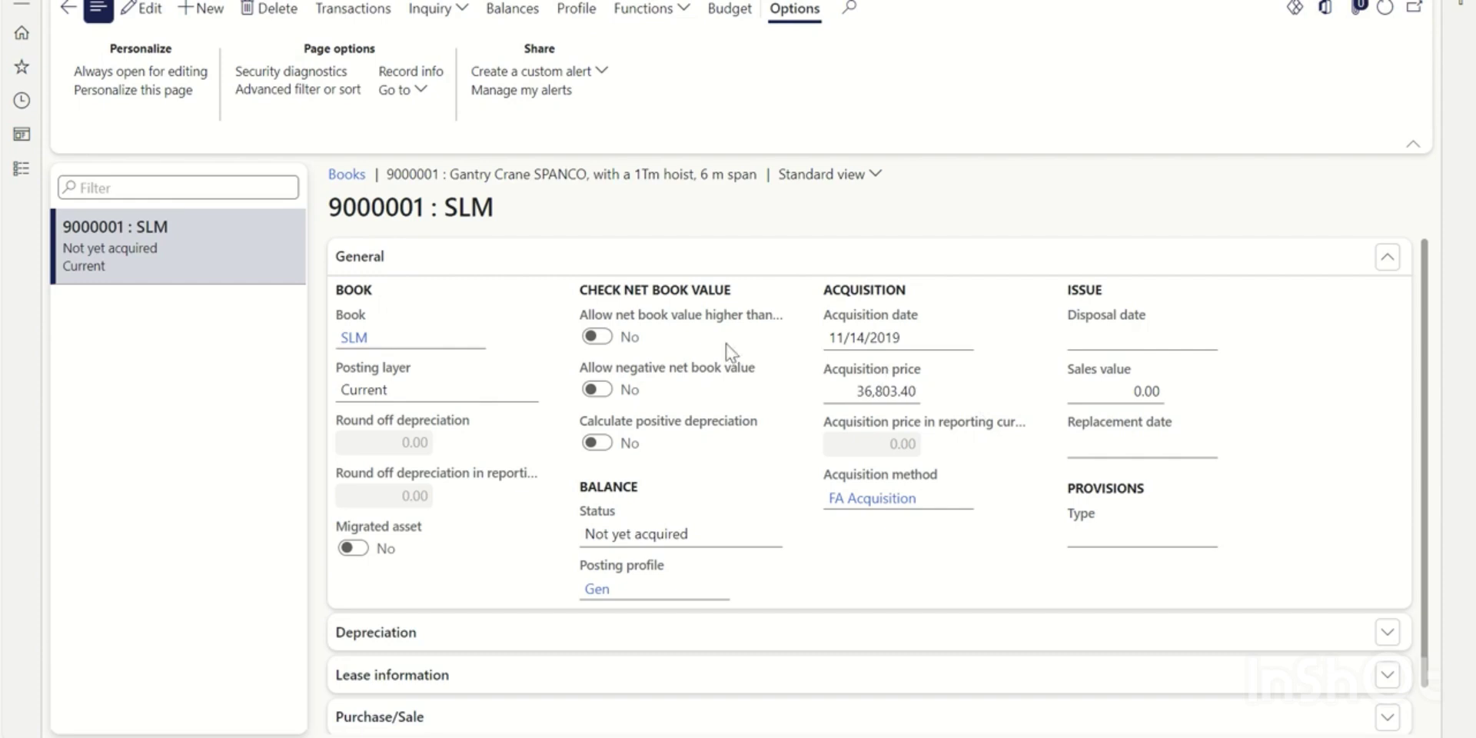
pyautogui.scroll(-1, 726, 343)
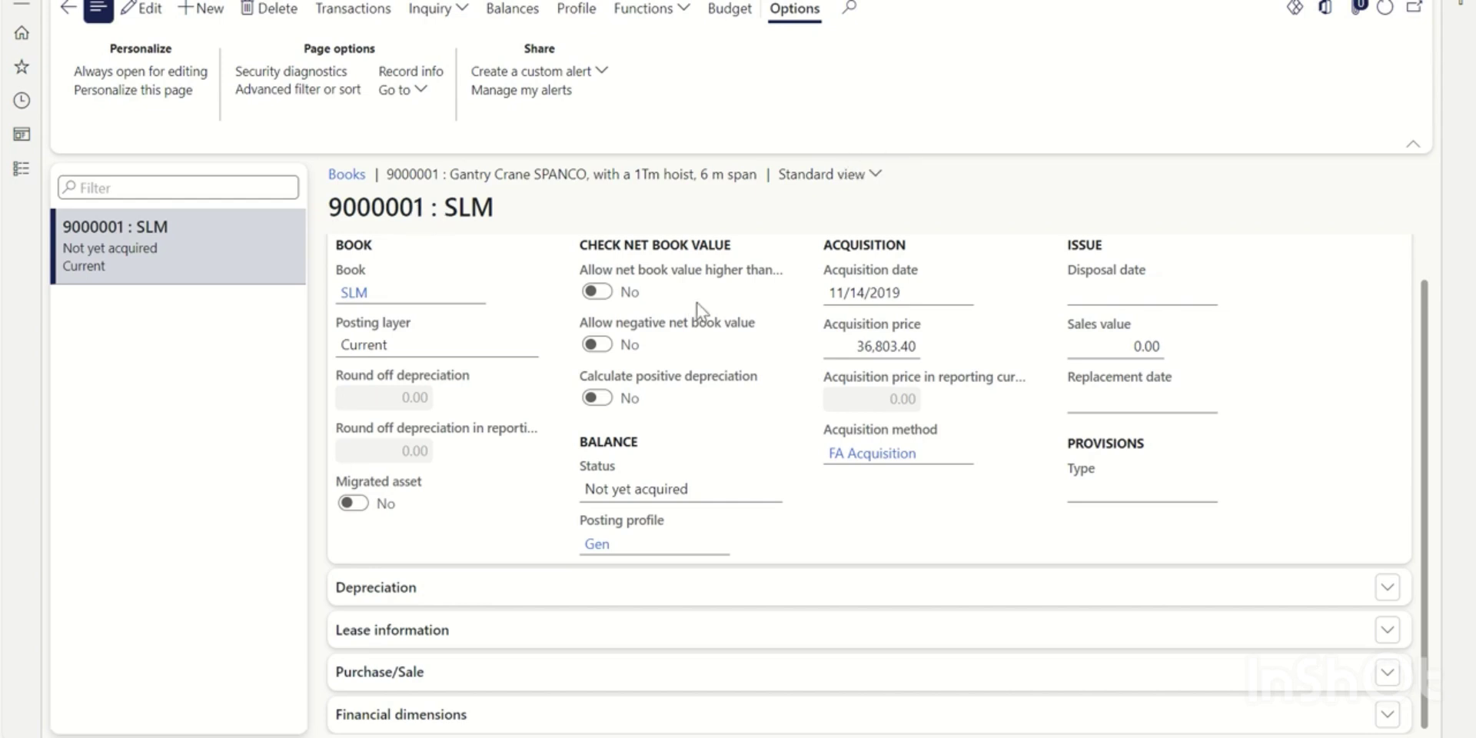
pyautogui.moveTo(894, 280)
# Expand the SLM book's depreciation details and compare the placed in service date, service life and depreciation periods with the acquisition details
pyautogui.click(636, 600)
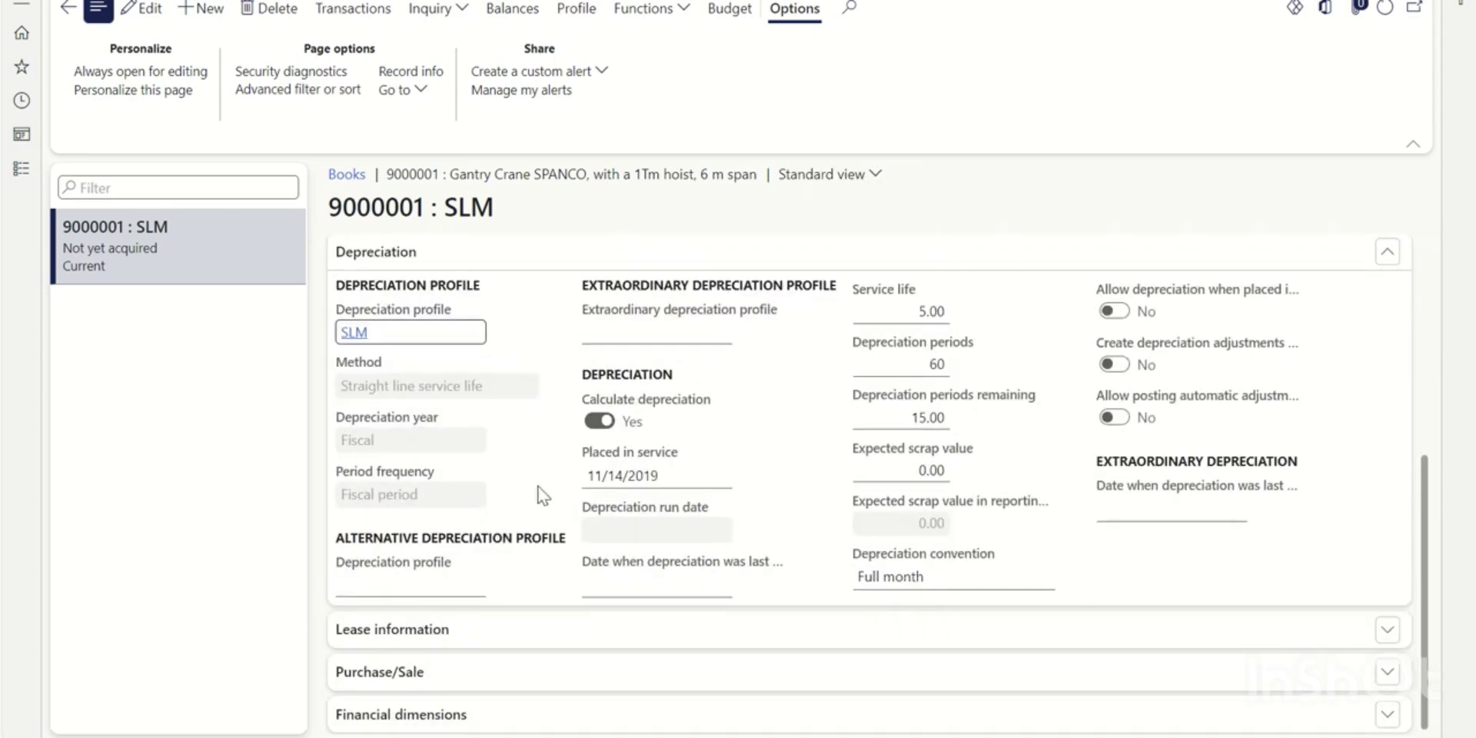
pyautogui.moveTo(930, 316)
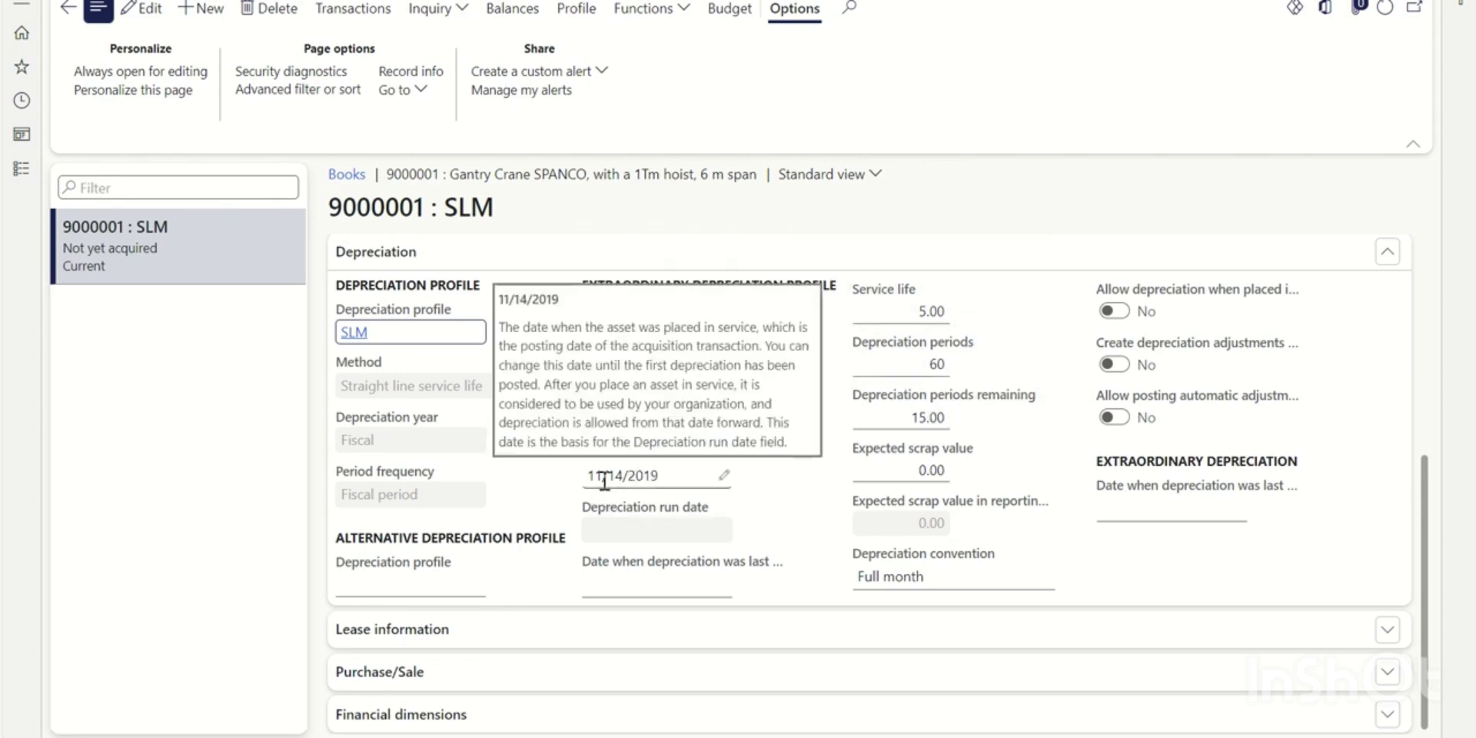
pyautogui.scroll(5, 627, 481)
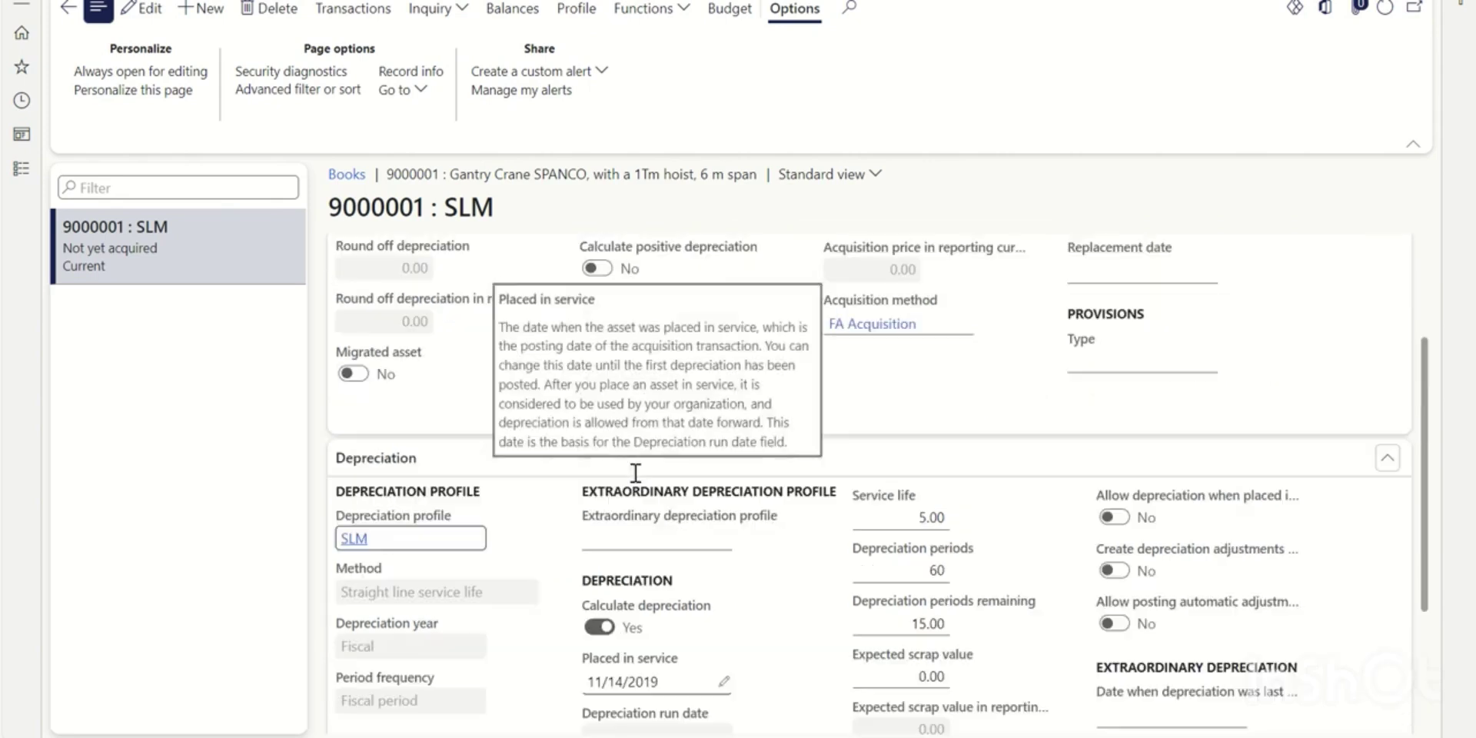
pyautogui.scroll(-5, 873, 331)
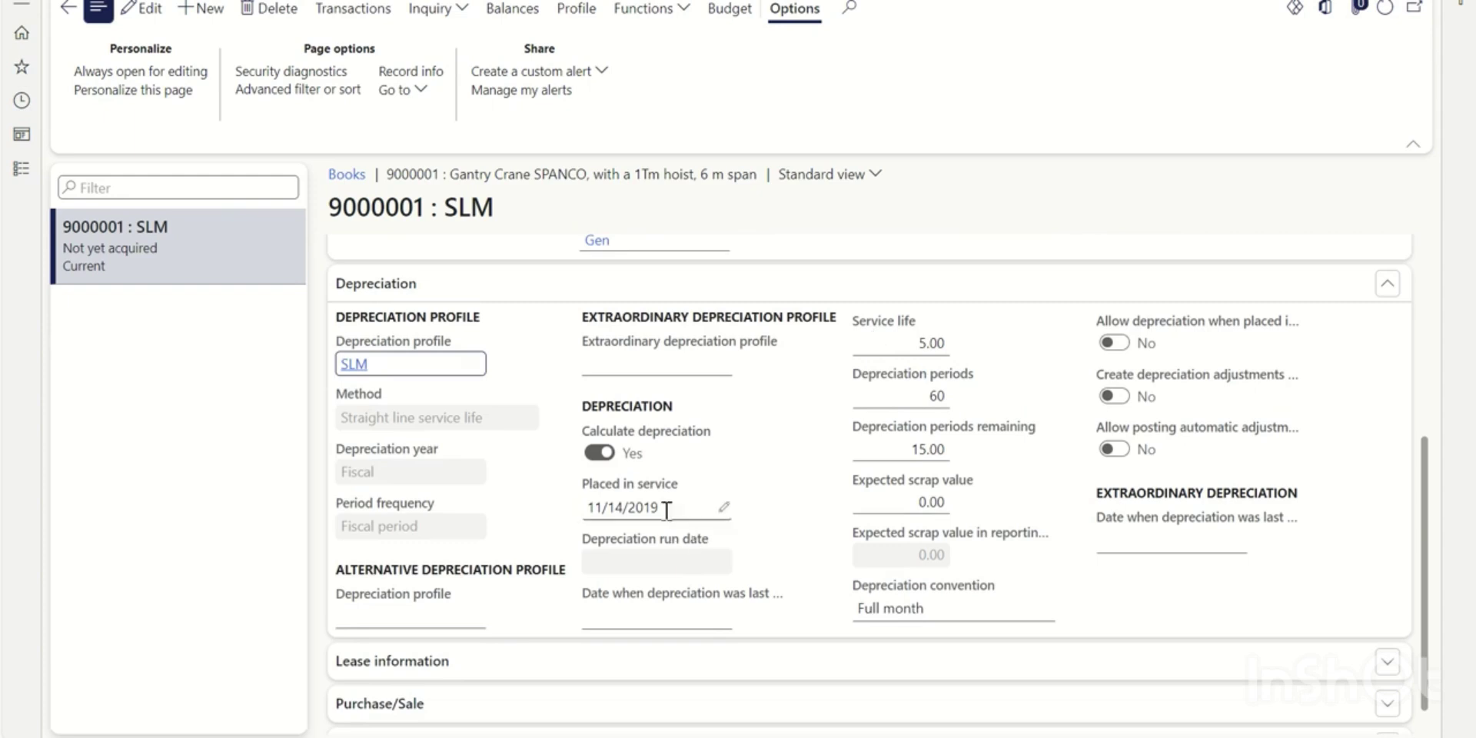
pyautogui.moveTo(662, 509)
pyautogui.scroll(5, 719, 508)
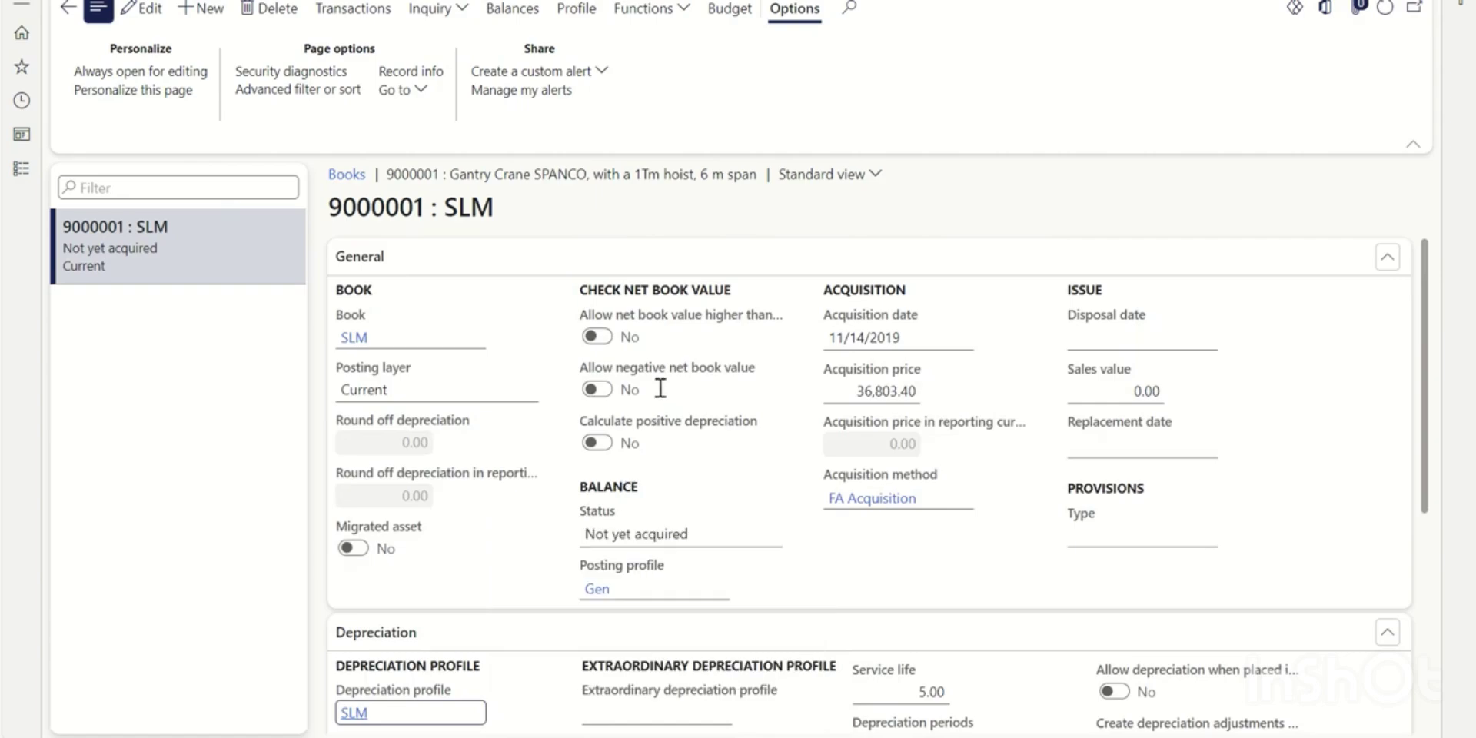
# Switch to the FA key points workbook and check the Acq trans step and its entity on Sheet2
pyautogui.hotkey('alt', 'Tab')
pyautogui.hotkey('alt', 'Tab')
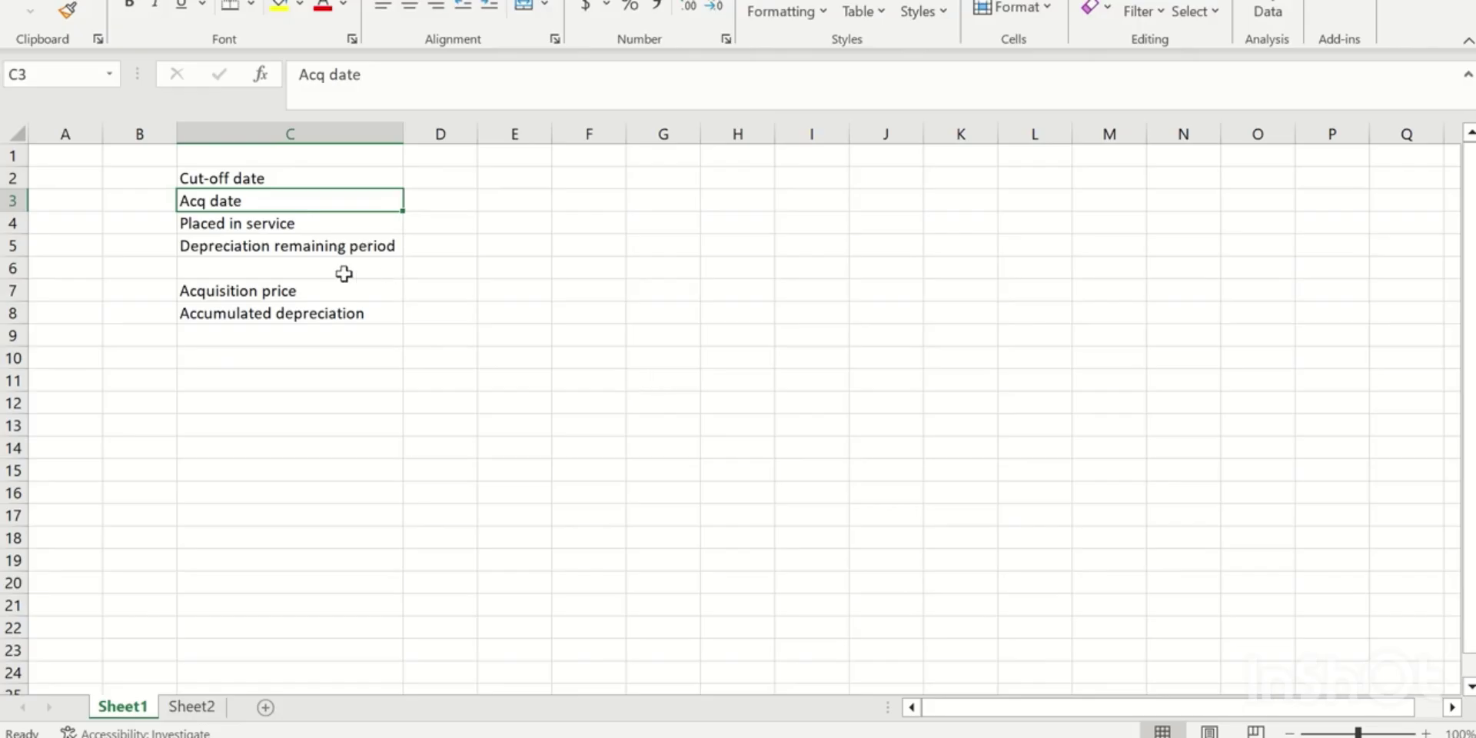
pyautogui.click(192, 706)
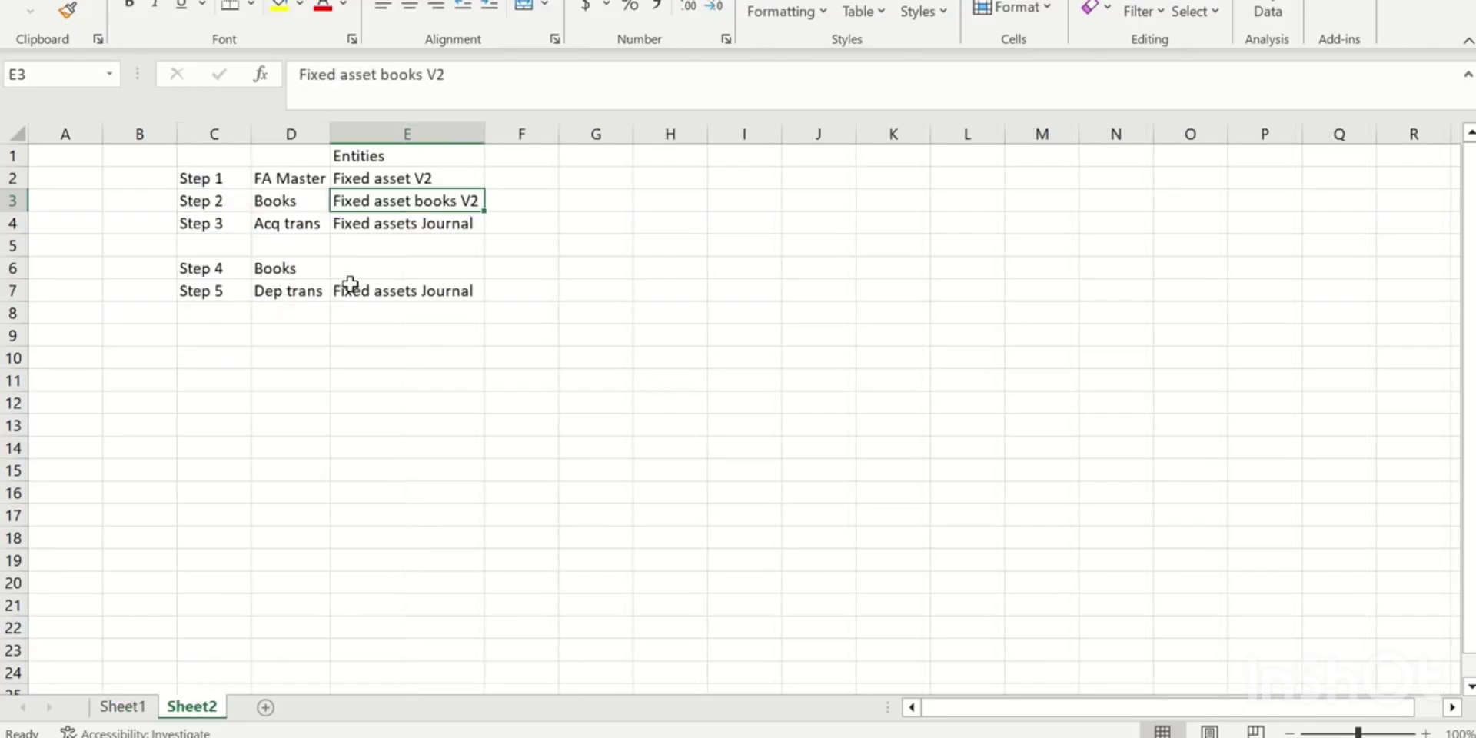
pyautogui.click(295, 228)
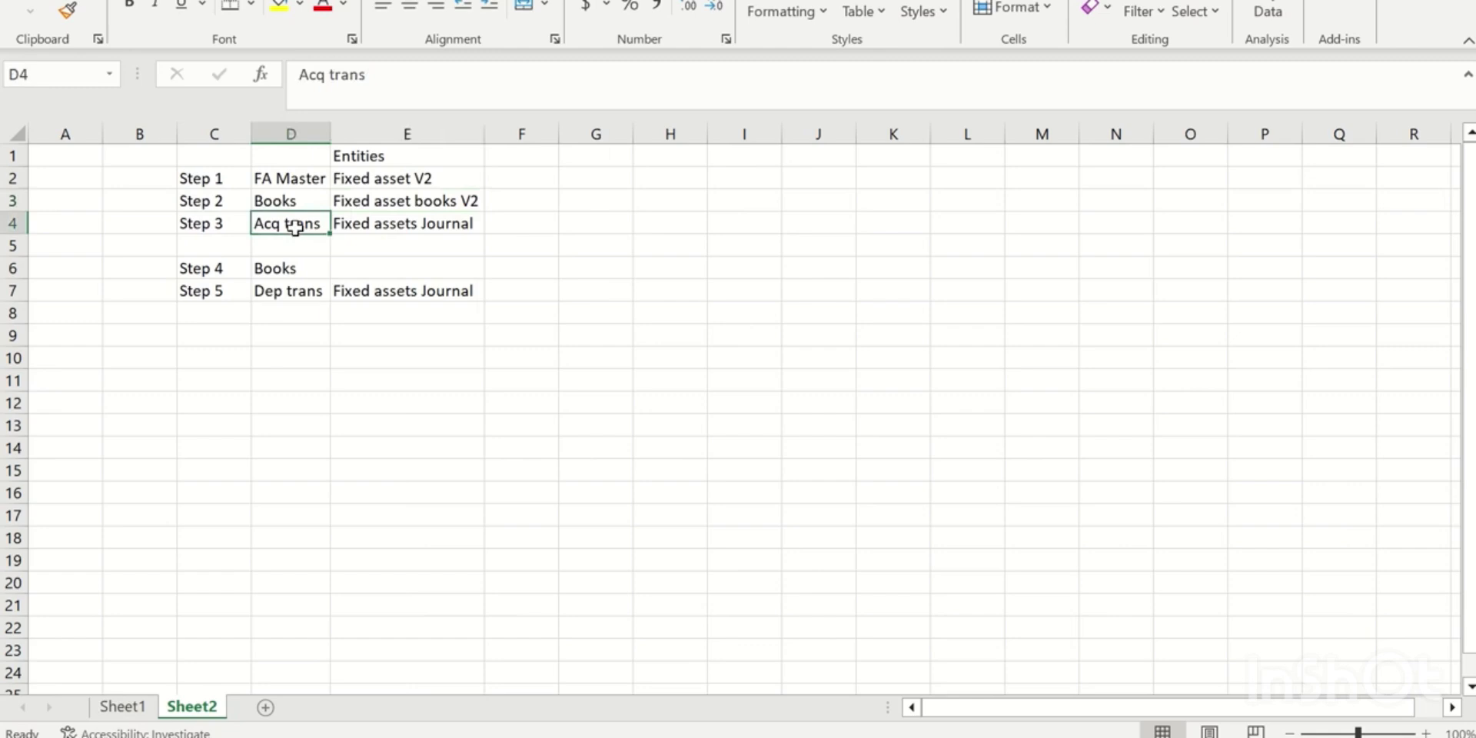
pyautogui.click(406, 226)
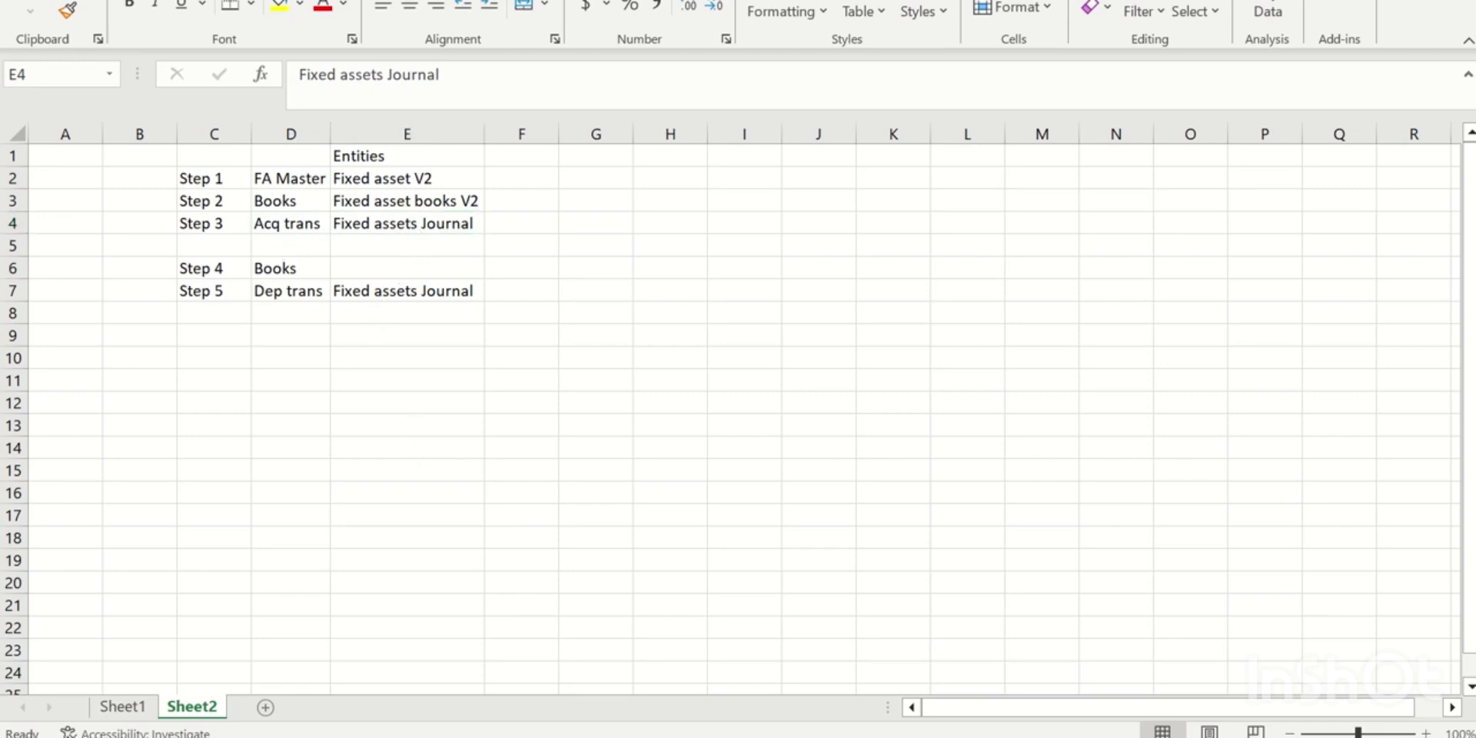
# Switch to the Fixed_asset_journal sheet and examine the debit amount, journal name, transaction type, TRANSDATE and value model columns
pyautogui.click(411, 653)
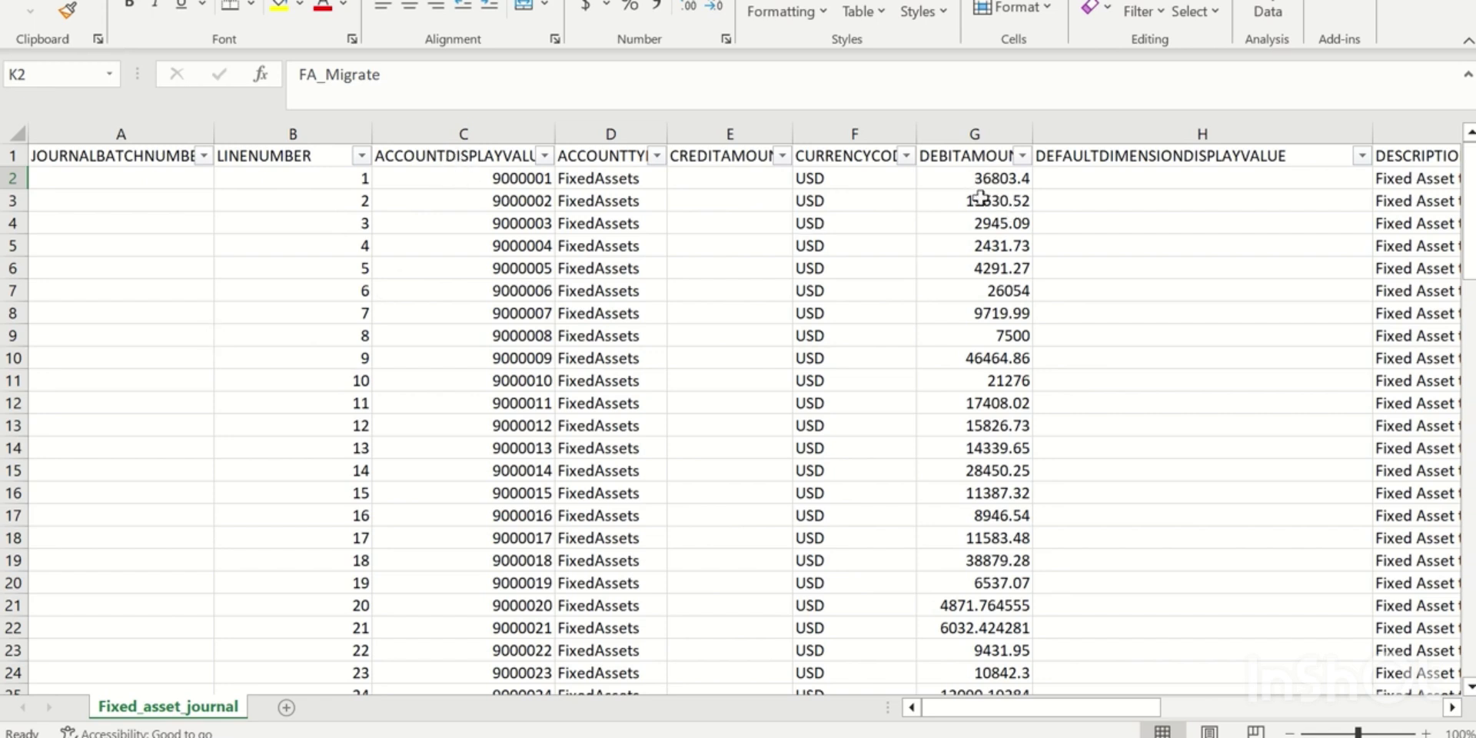
pyautogui.moveTo(1136, 709); pyautogui.dragTo(1419, 697)
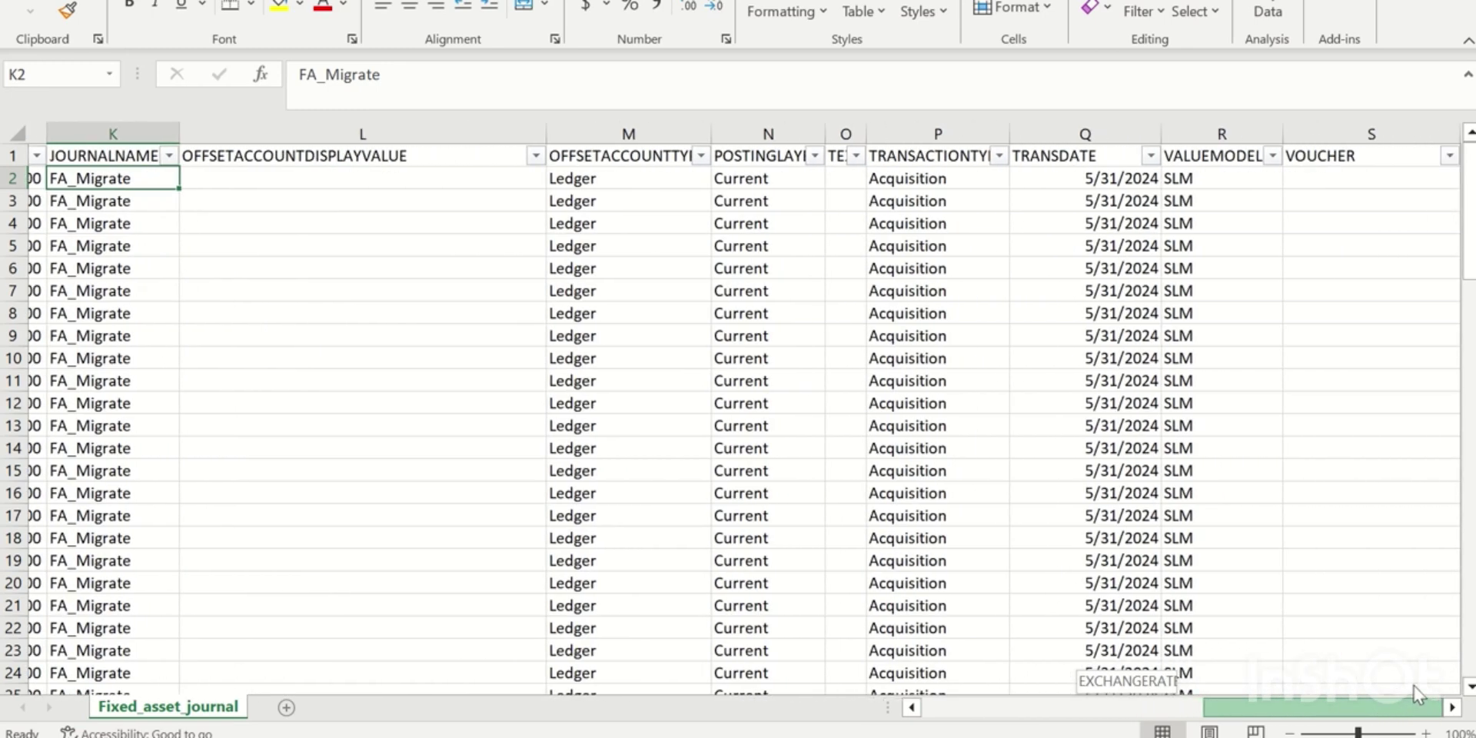
pyautogui.moveTo(1420, 697); pyautogui.dragTo(1419, 697)
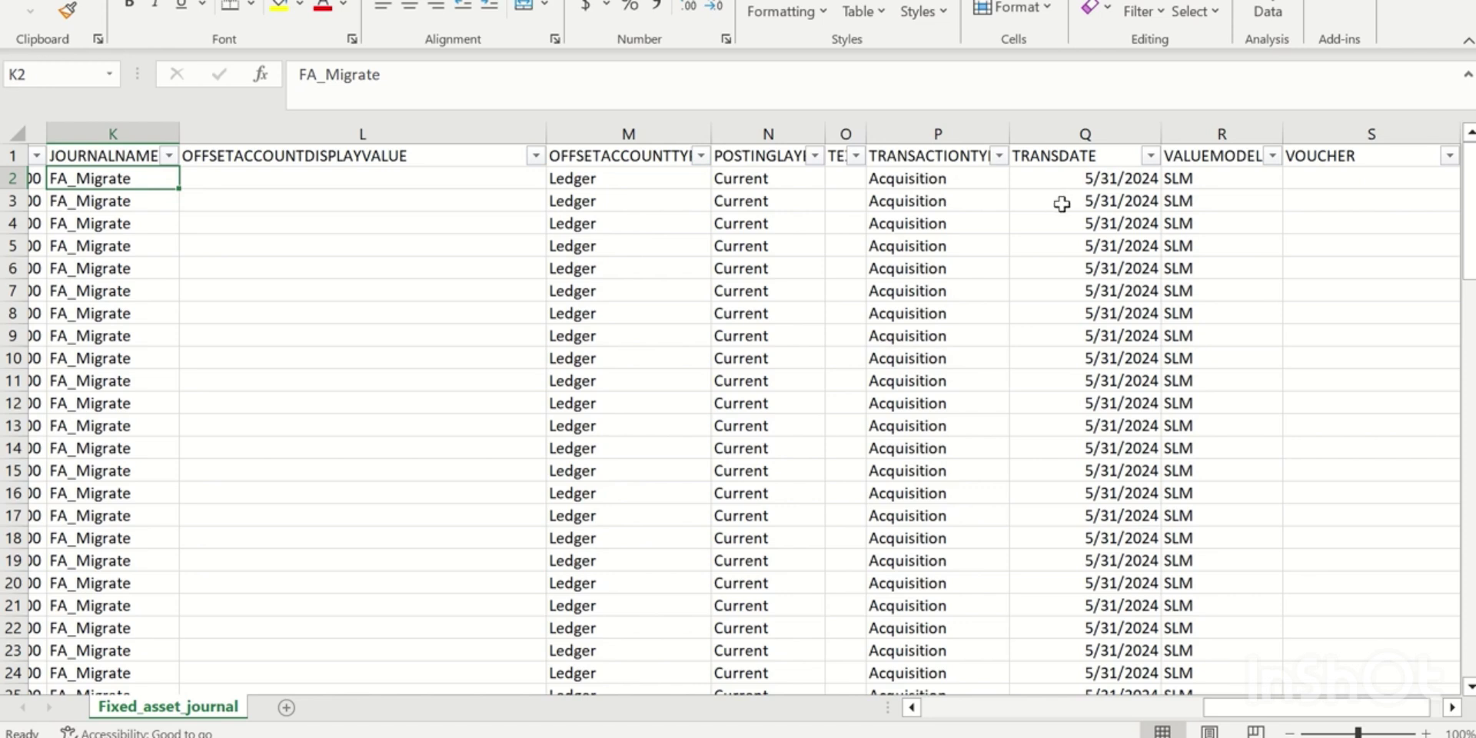
pyautogui.scroll(-8, 1044, 212)
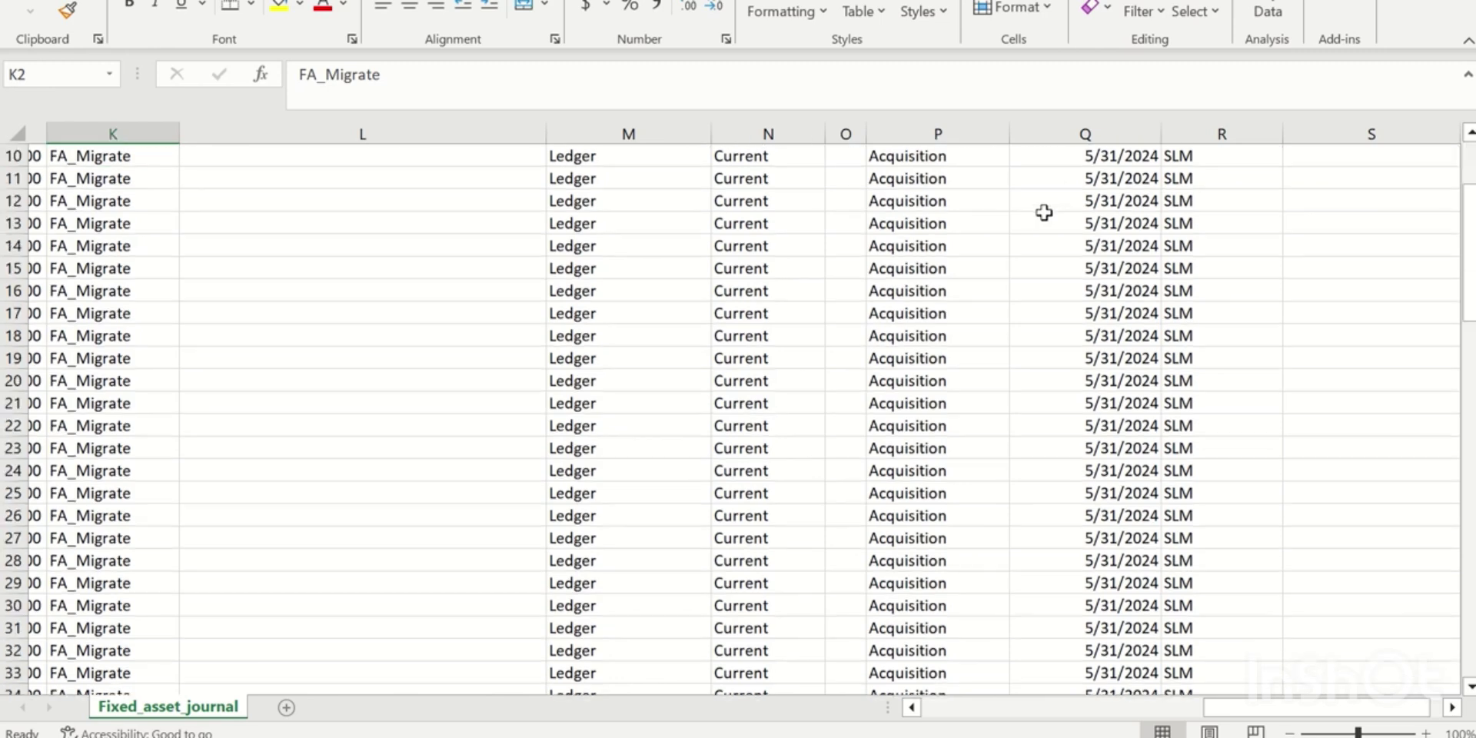
pyautogui.scroll(8, 1044, 213)
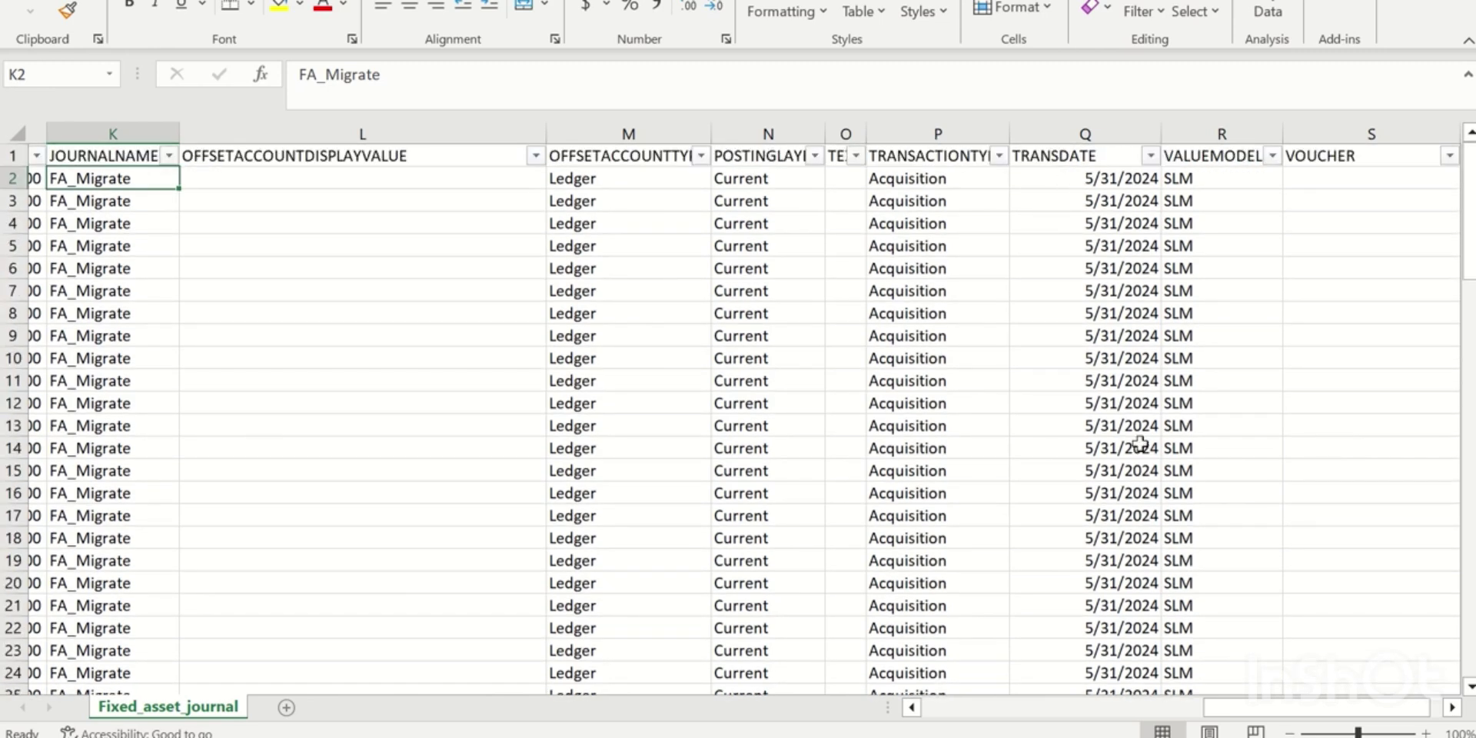
pyautogui.moveTo(1289, 707); pyautogui.dragTo(1000, 712)
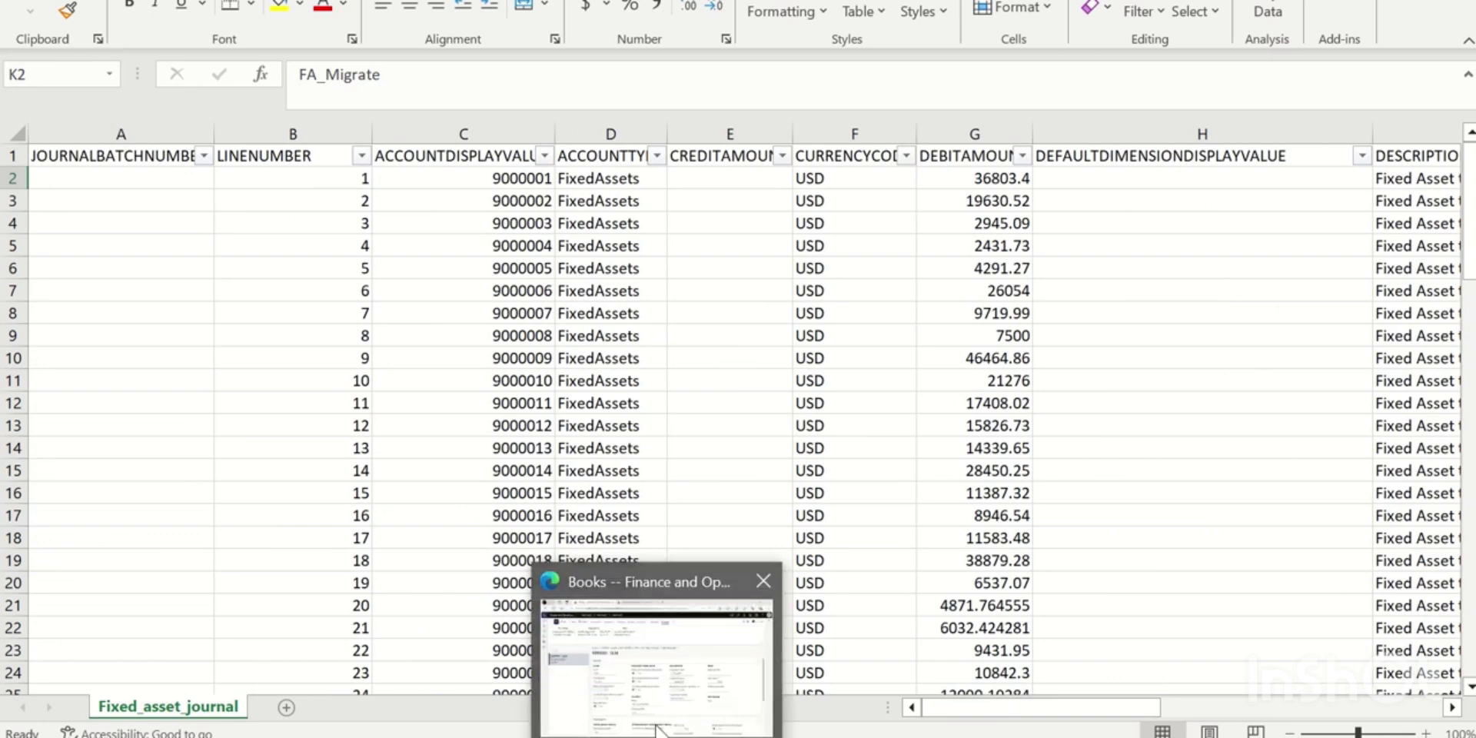
# Switch to Dynamics 365 Finance in the browser, duplicate the tab, and open the Fixed assets journal page of the Fixed assets module
pyautogui.click(659, 723)
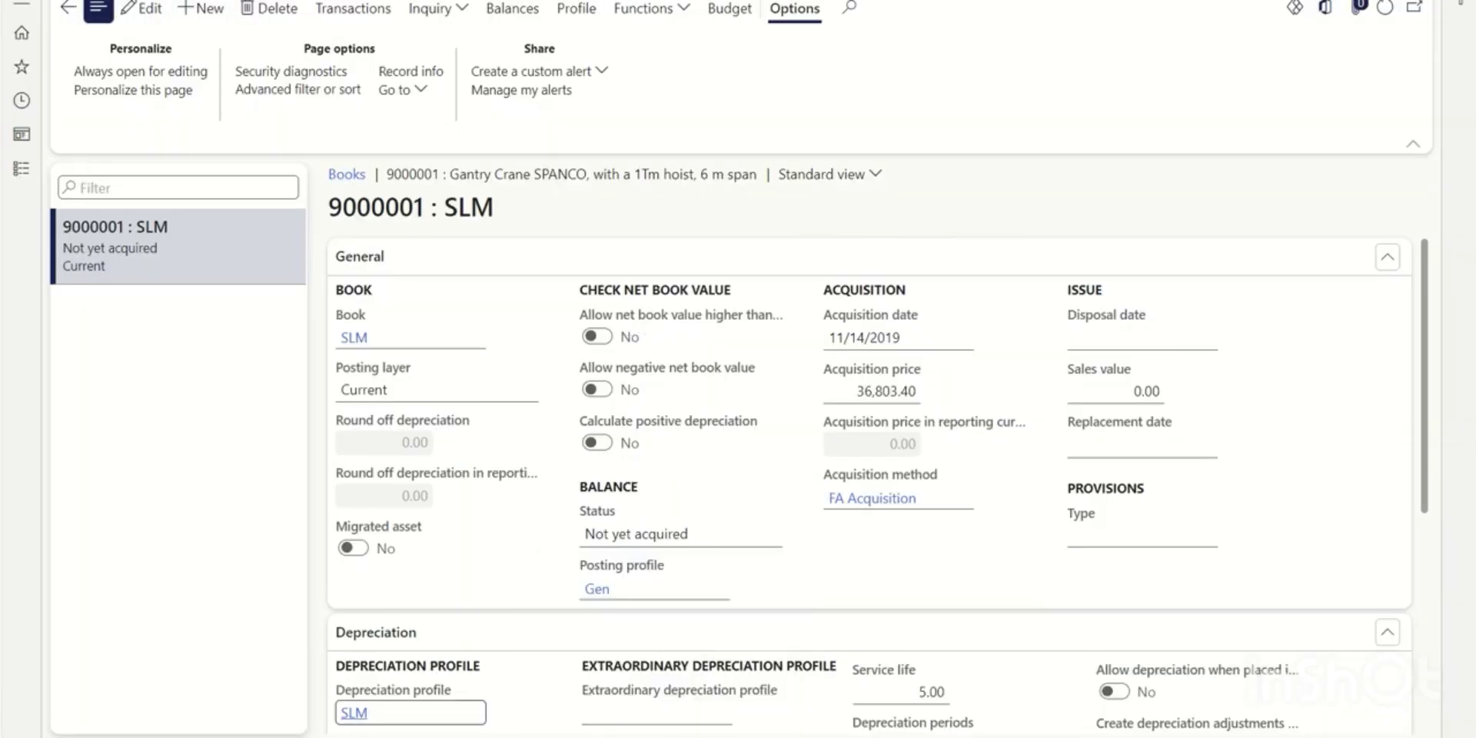
pyautogui.rightClick(392, 1)
pyautogui.click(457, 31)
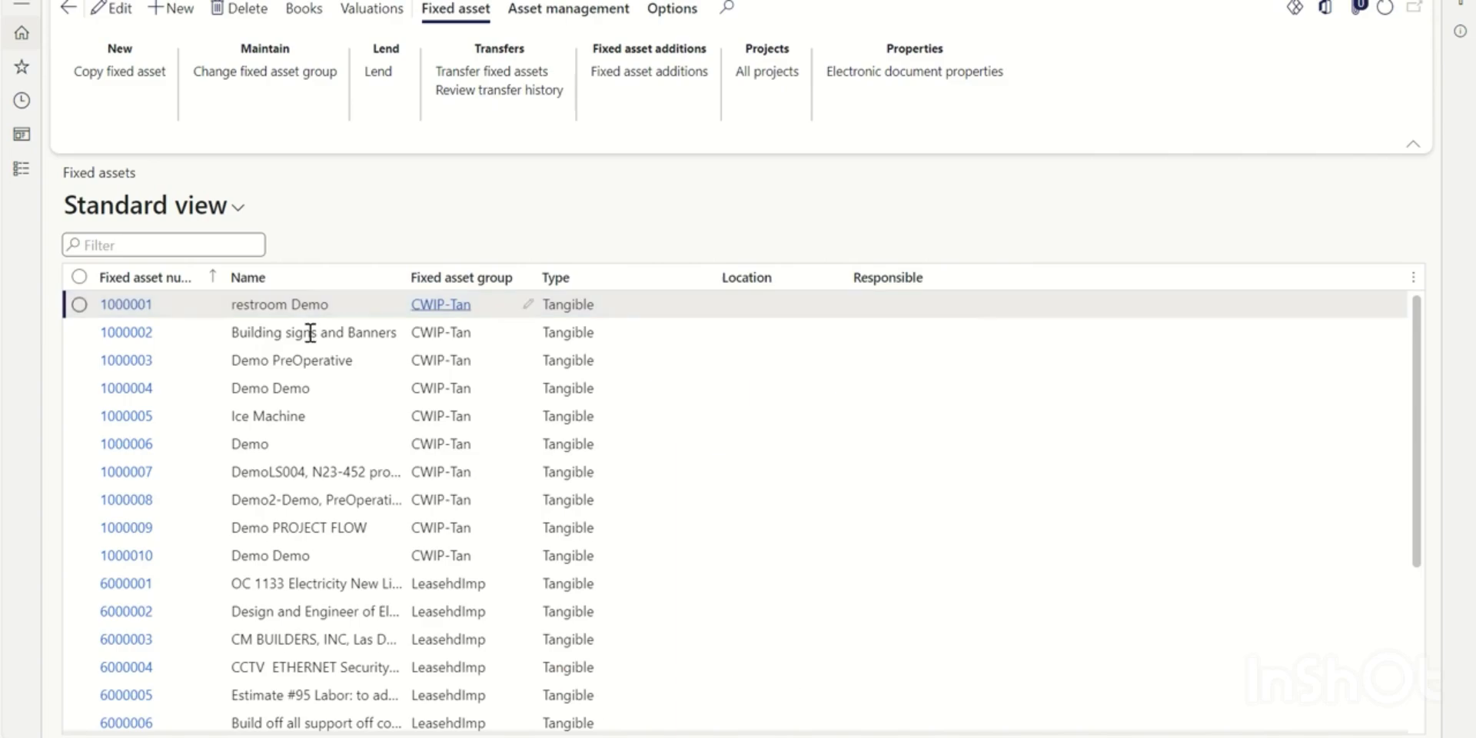
pyautogui.click(29, 184)
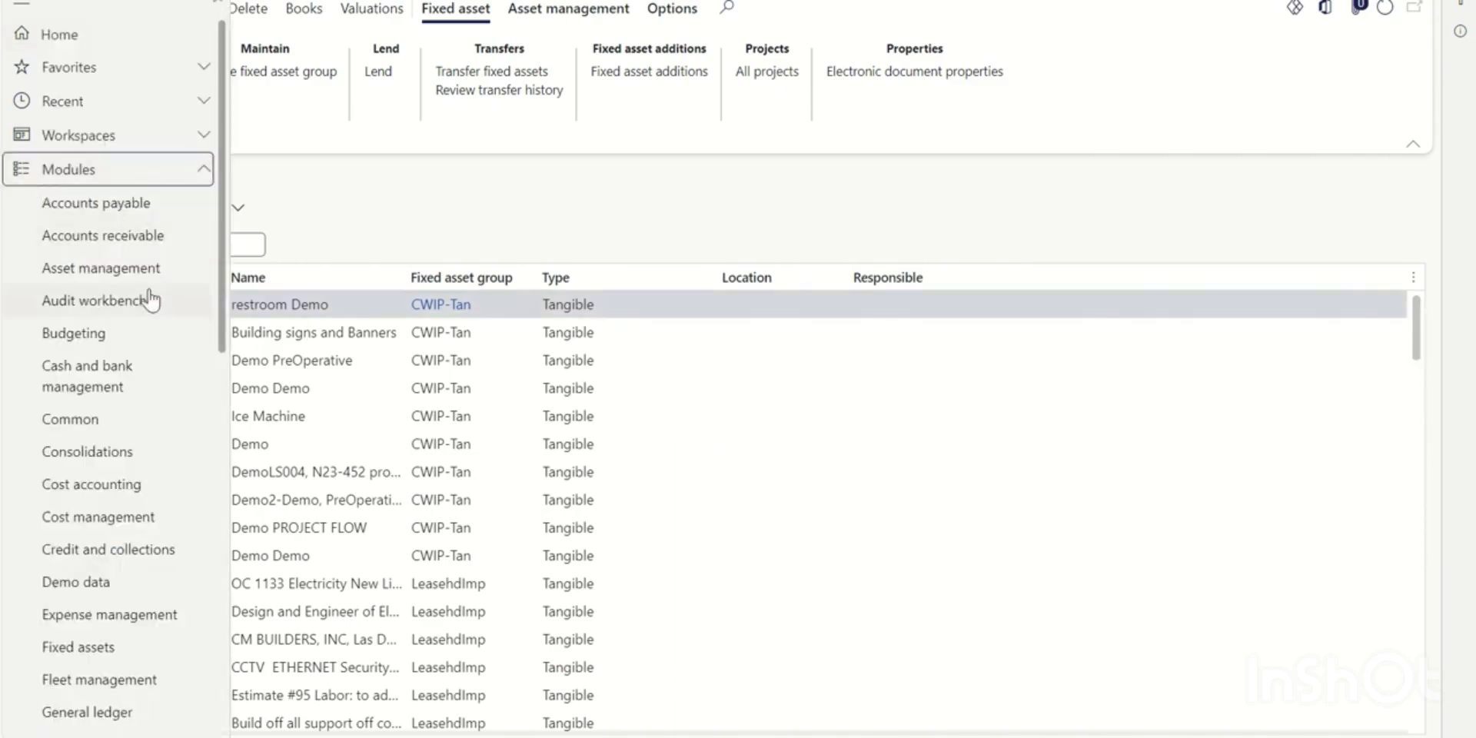
pyautogui.scroll(-3, 145, 323)
pyautogui.scroll(-3, 132, 500)
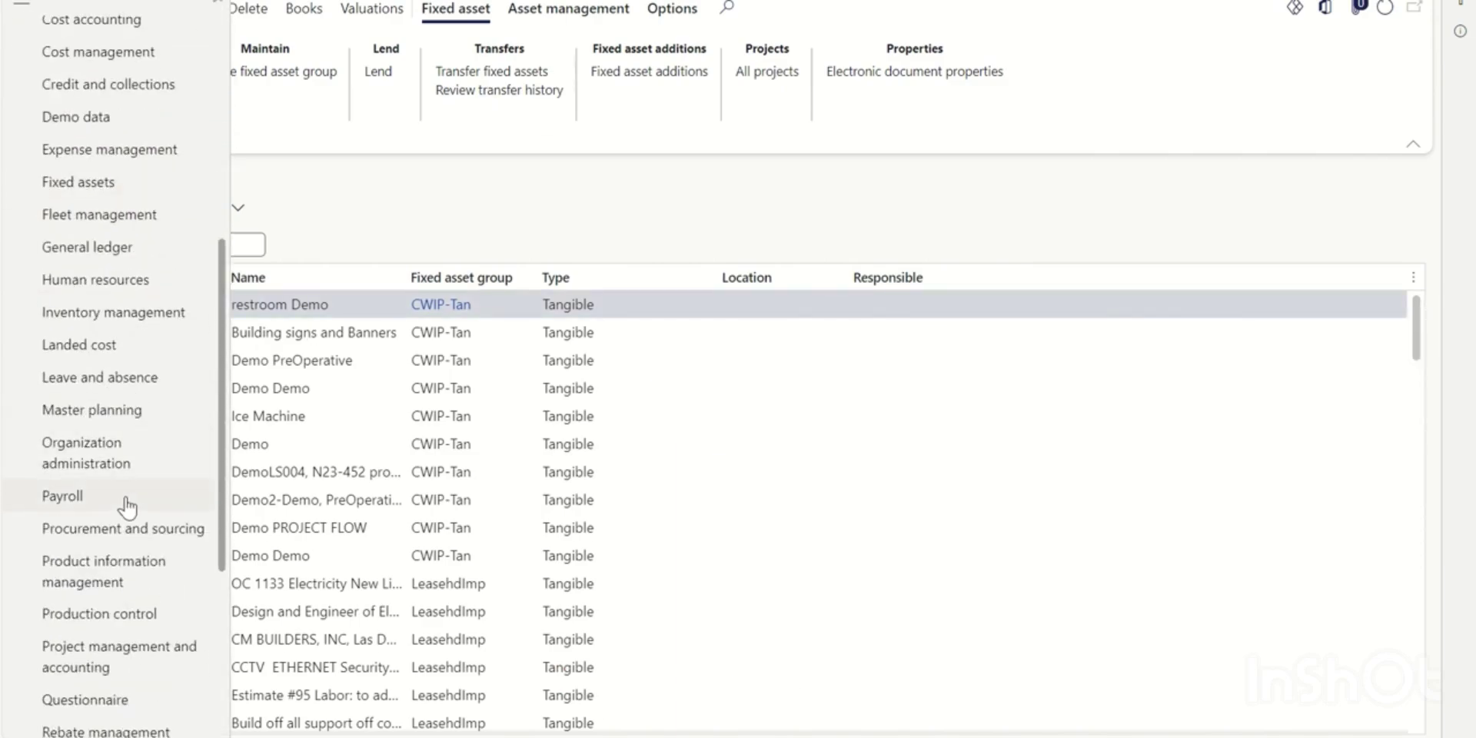
pyautogui.scroll(-2, 139, 492)
pyautogui.scroll(4, 139, 492)
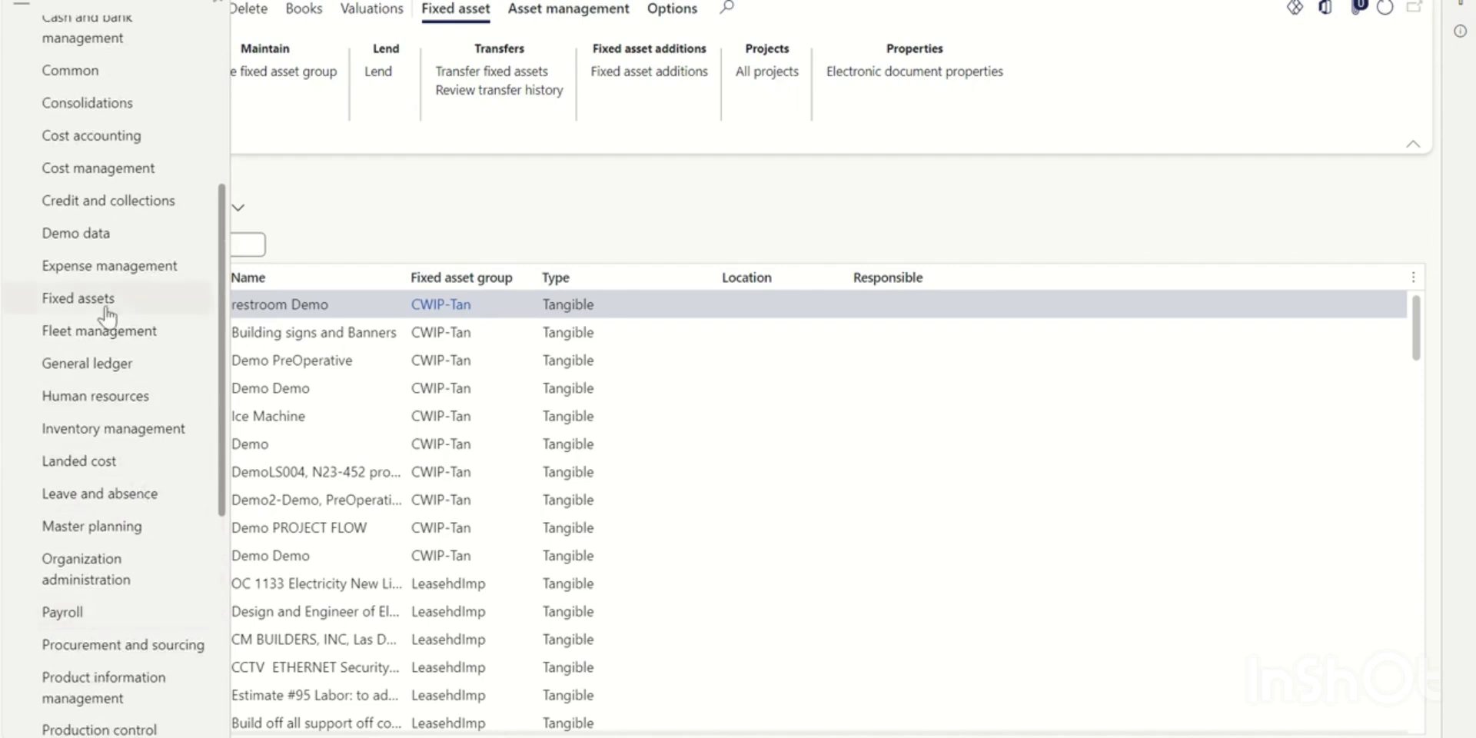
pyautogui.click(75, 302)
pyautogui.click(299, 131)
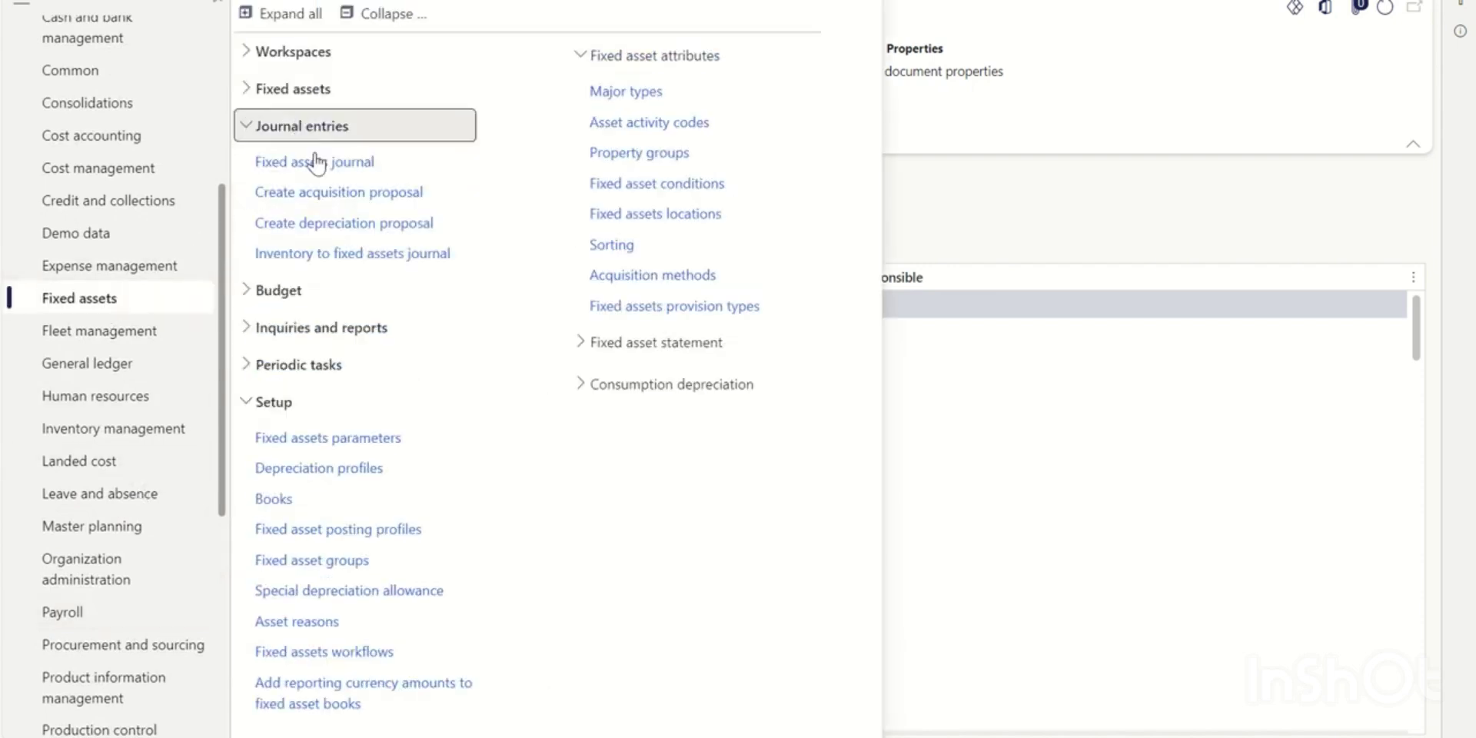
pyautogui.click(315, 163)
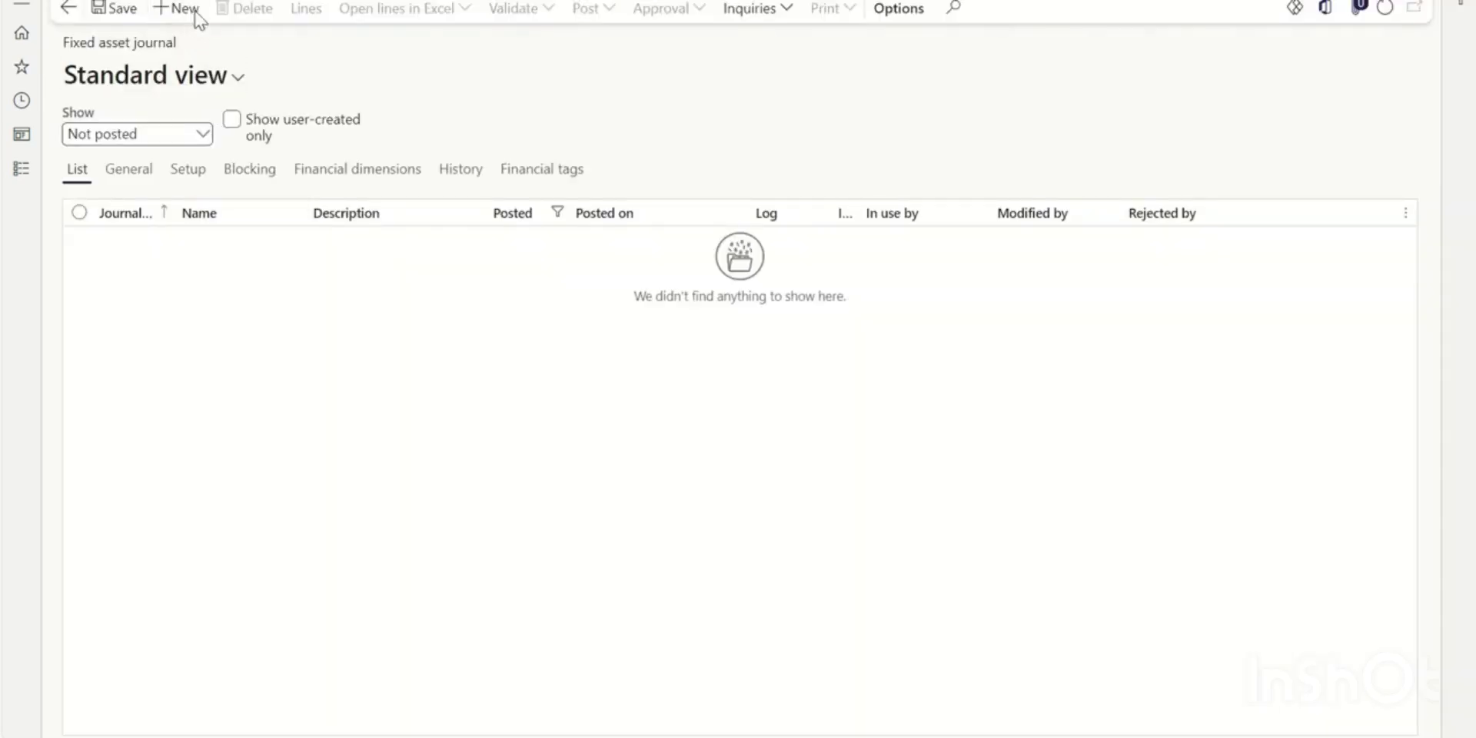
# Create a new fixed asset journal with the journal name FA_Migrate
pyautogui.click(194, 12)
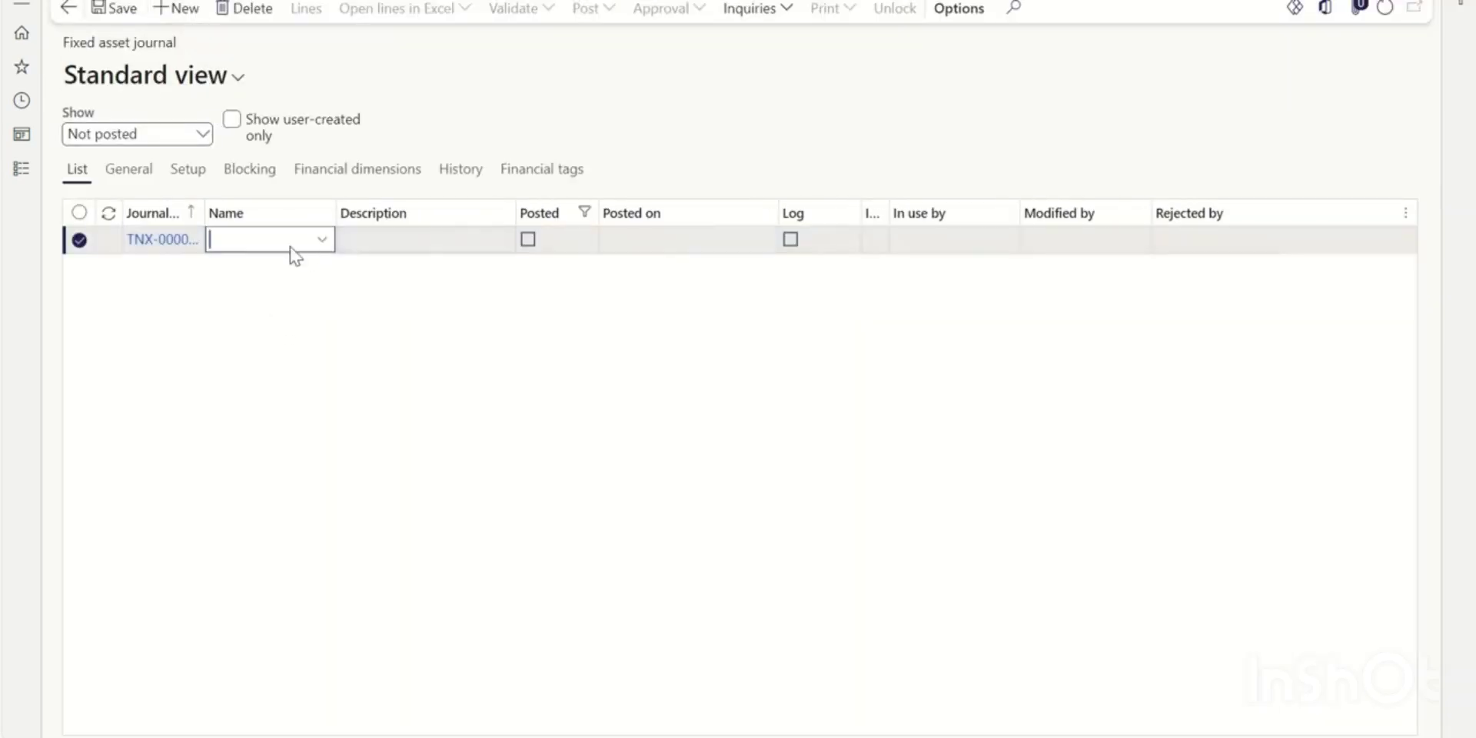
pyautogui.click(271, 240)
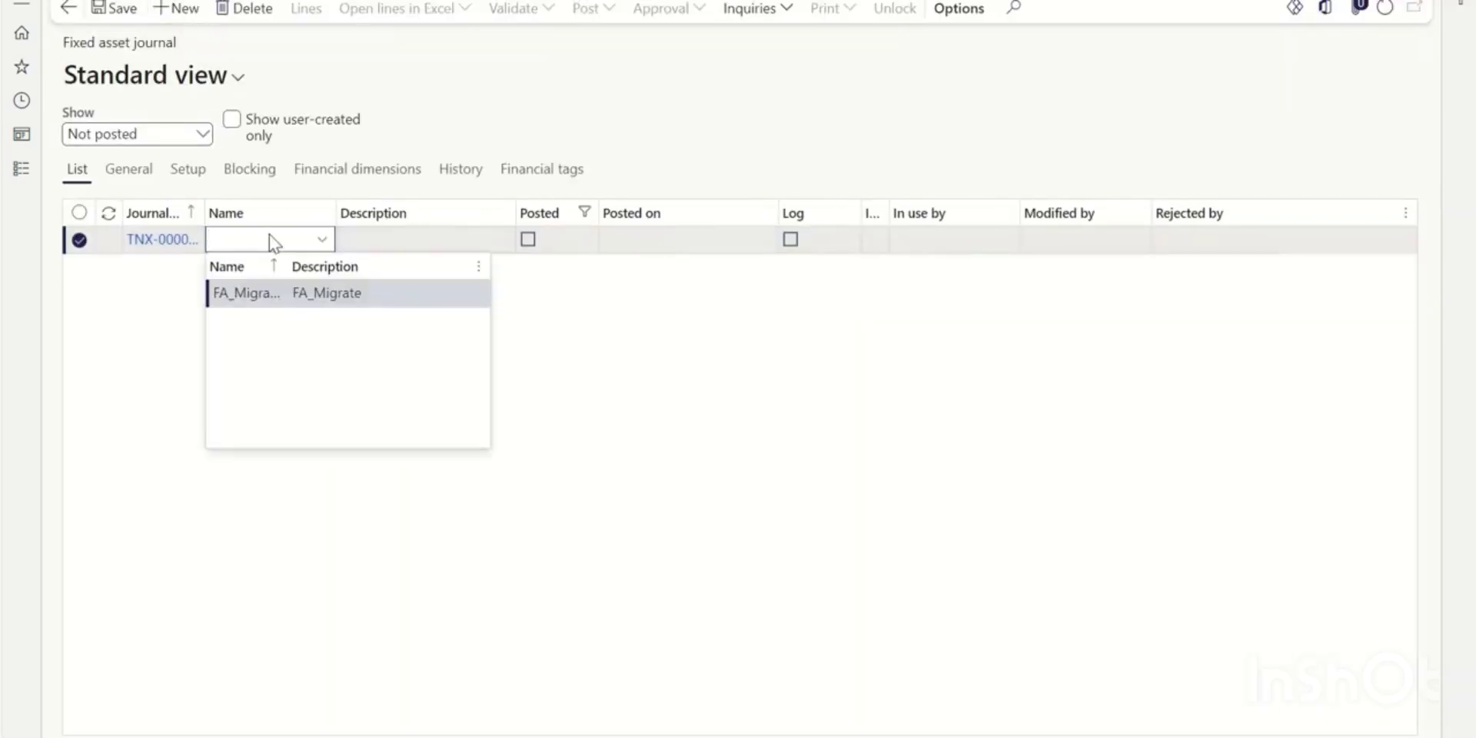
pyautogui.click(306, 296)
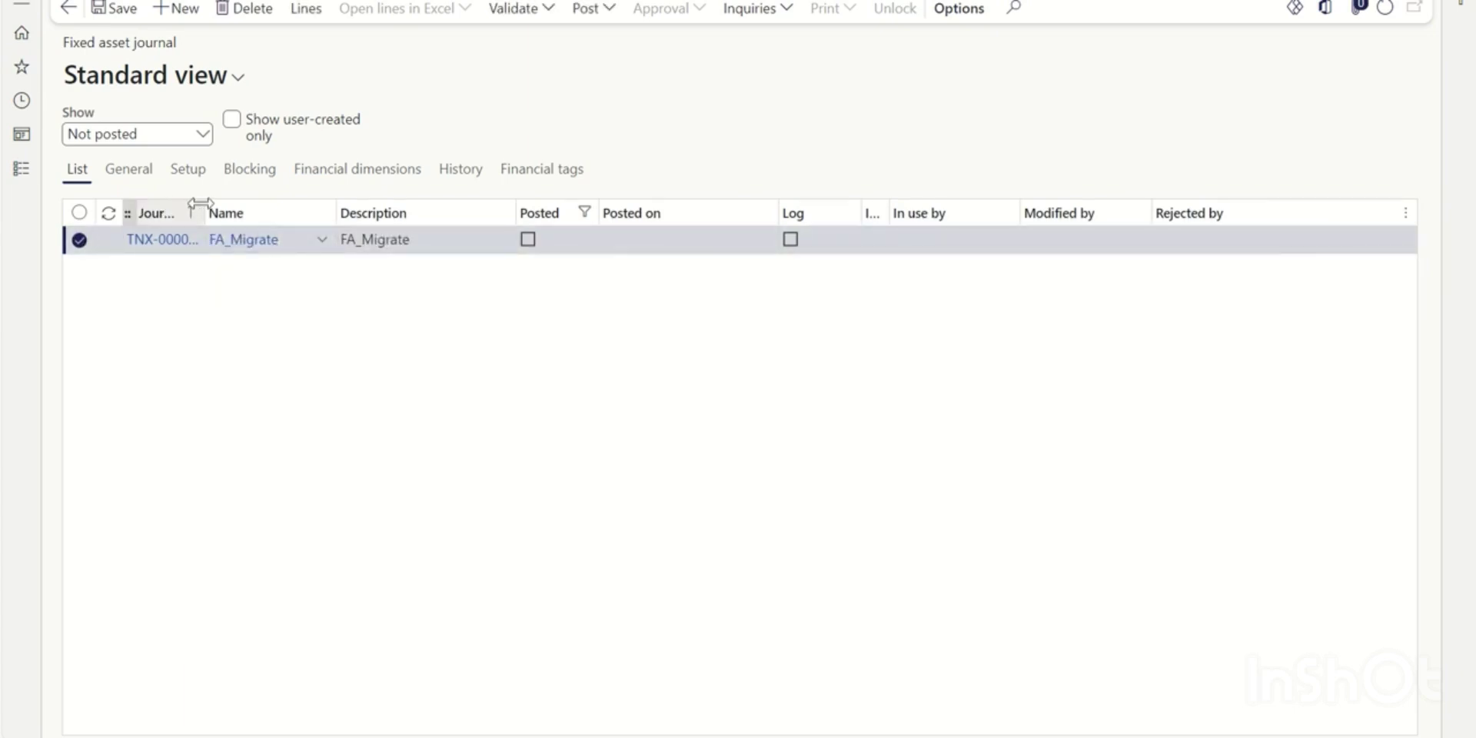
# Copy journal batch number TNX-000018 into the JOURNALBATCHNUMBER column of the Trans-Fixed asset journal workbook in Excel and fill every row with it
pyautogui.moveTo(199, 204); pyautogui.dragTo(133, 252)
pyautogui.hotkey('ctrl', 'c')
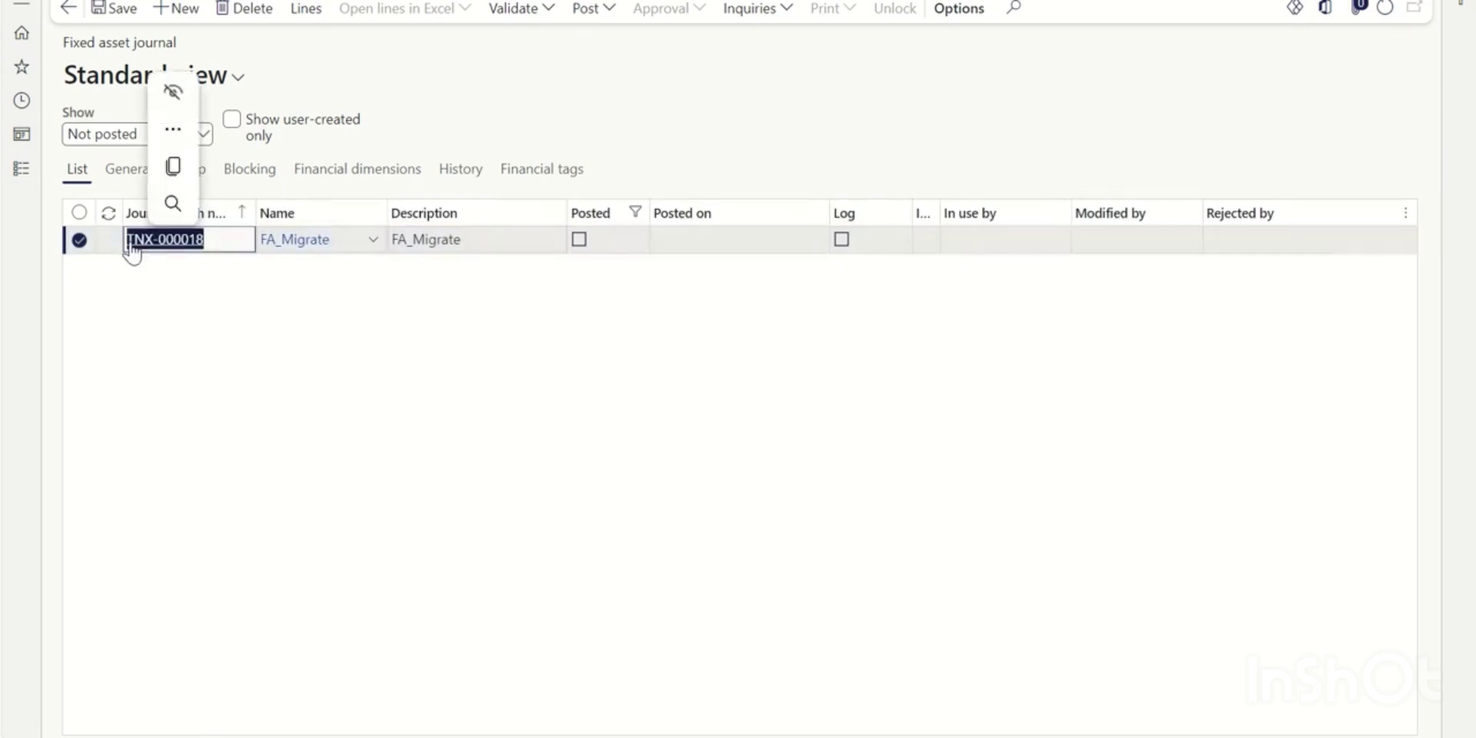
pyautogui.moveTo(716, 735)
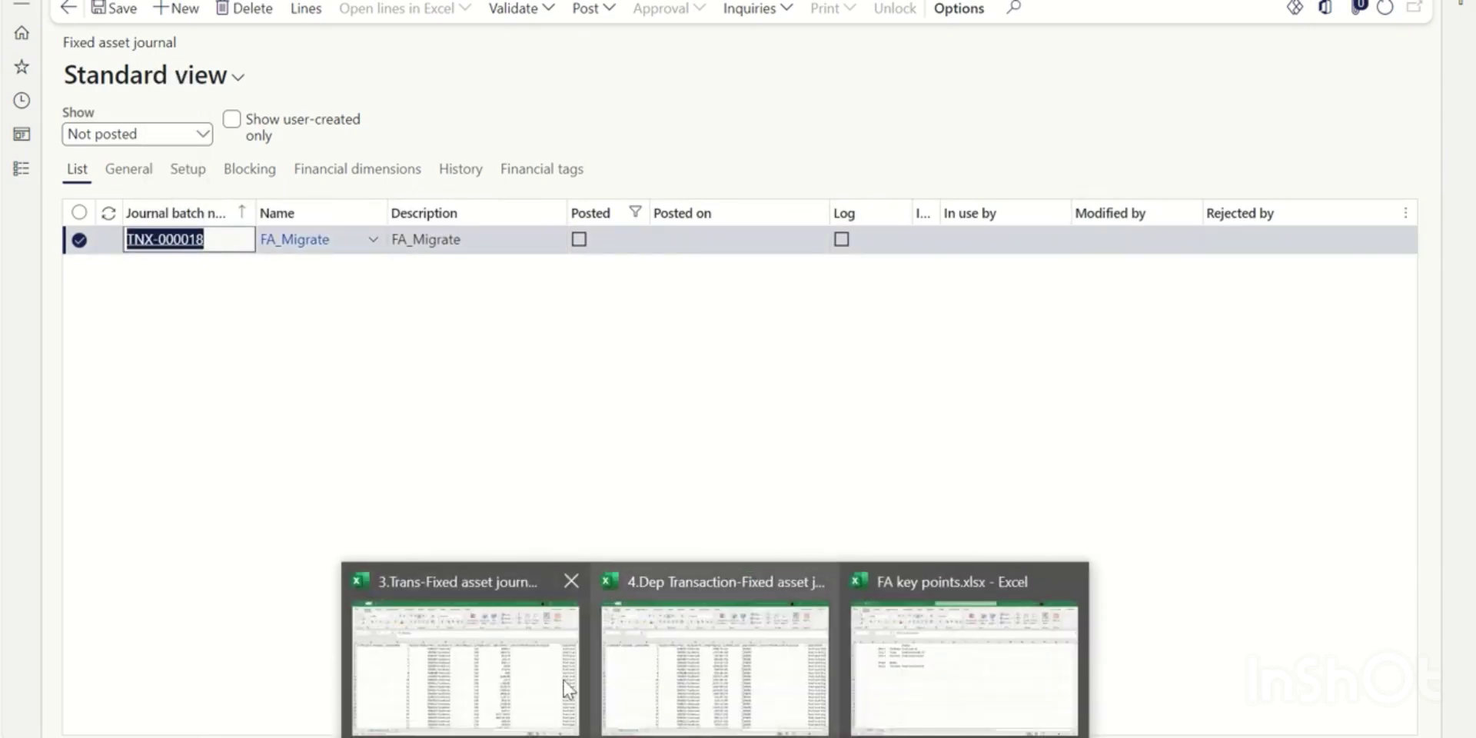
pyautogui.click(537, 669)
pyautogui.click(141, 175)
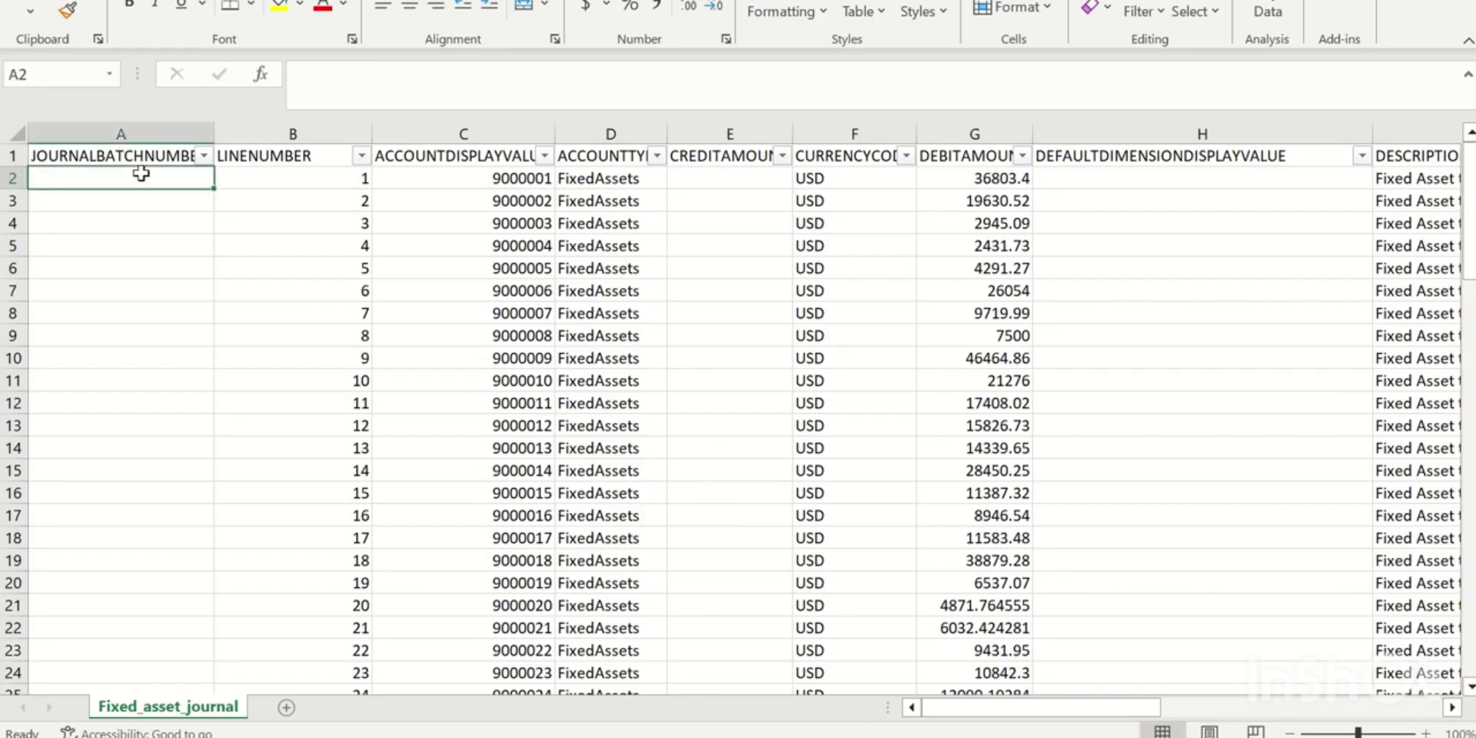
pyautogui.hotkey('ctrl', 'v')
pyautogui.press('Return')
pyautogui.hotkey('ctrl', 'v')
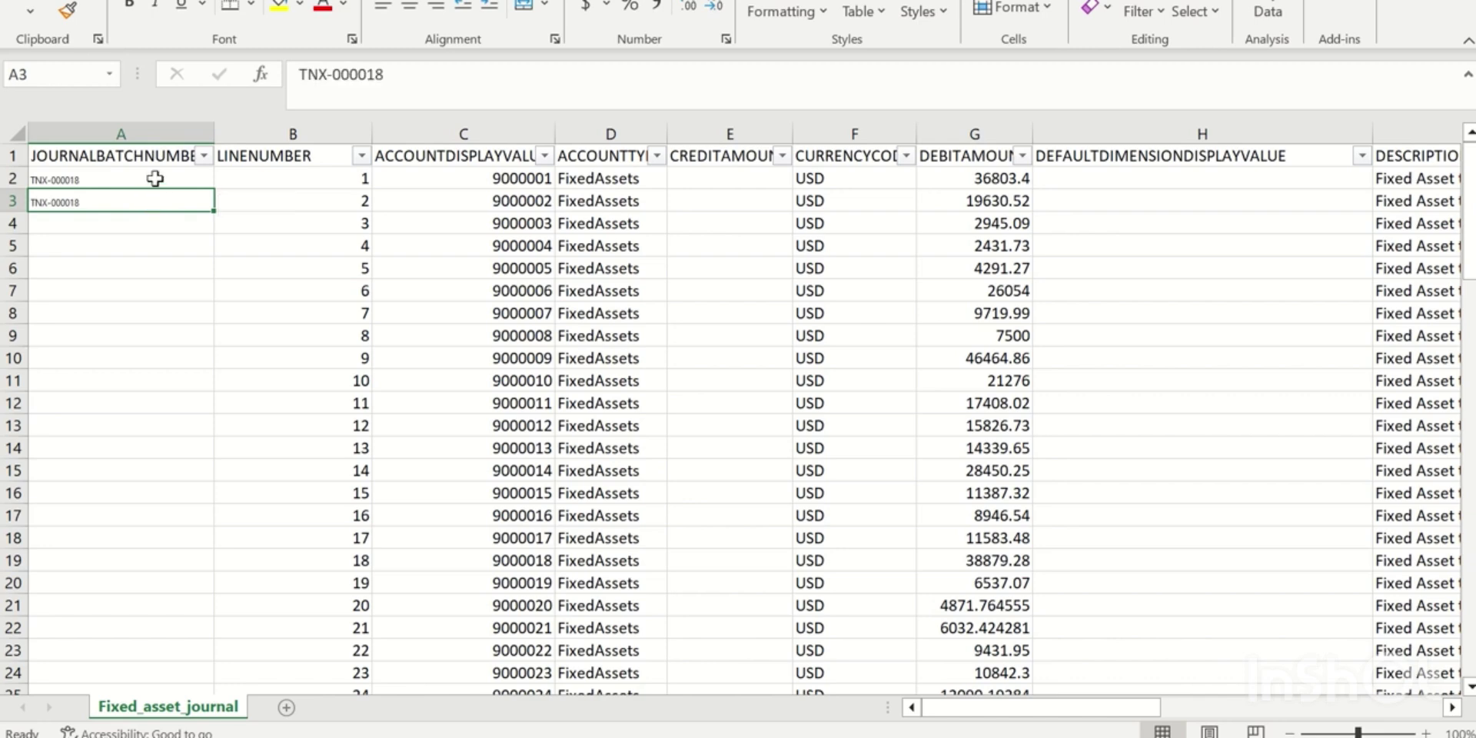
pyautogui.moveTo(155, 178); pyautogui.dragTo(159, 202)
pyautogui.doubleClick(210, 214)
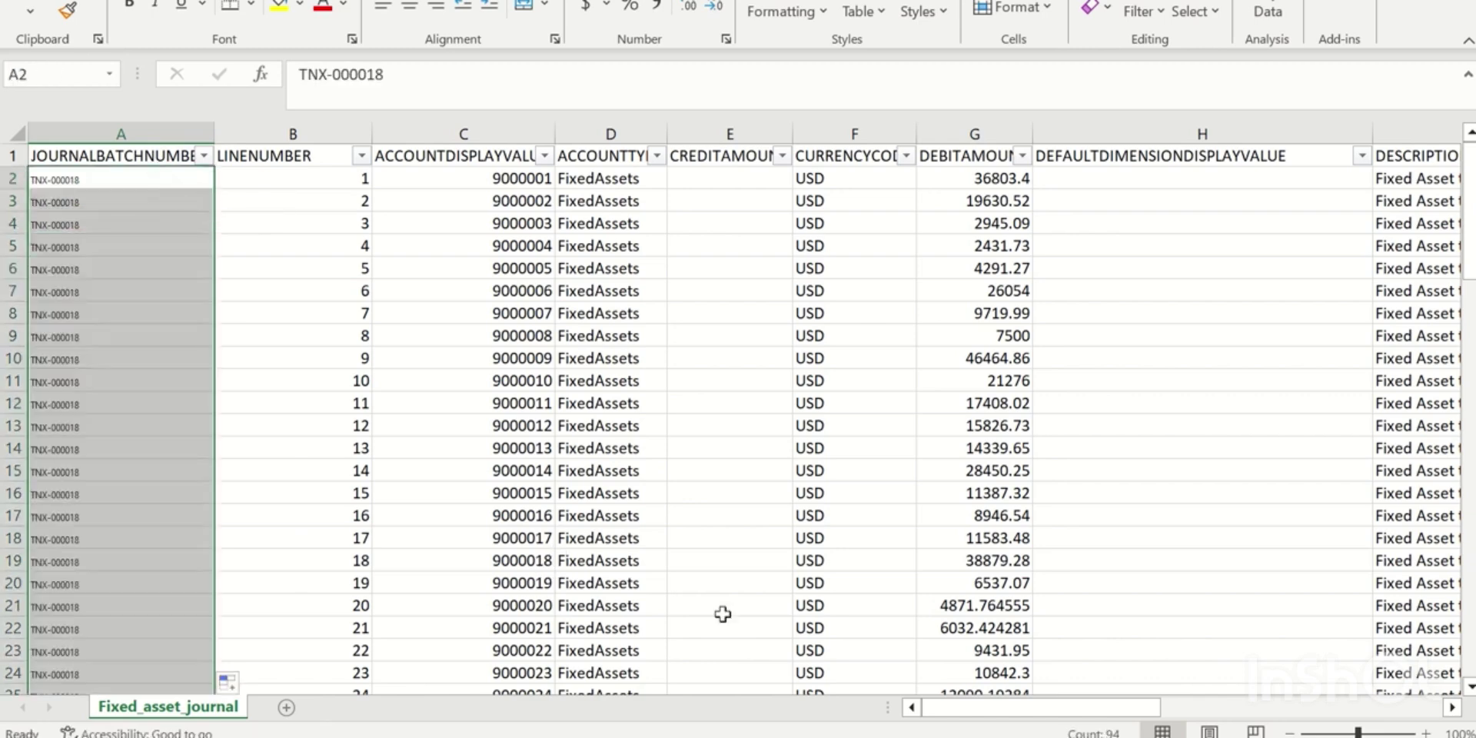
# Open the lines of the FA_Migrate journal in Finance and copy the first line's voucher number
pyautogui.moveTo(960, 709); pyautogui.dragTo(1300, 711)
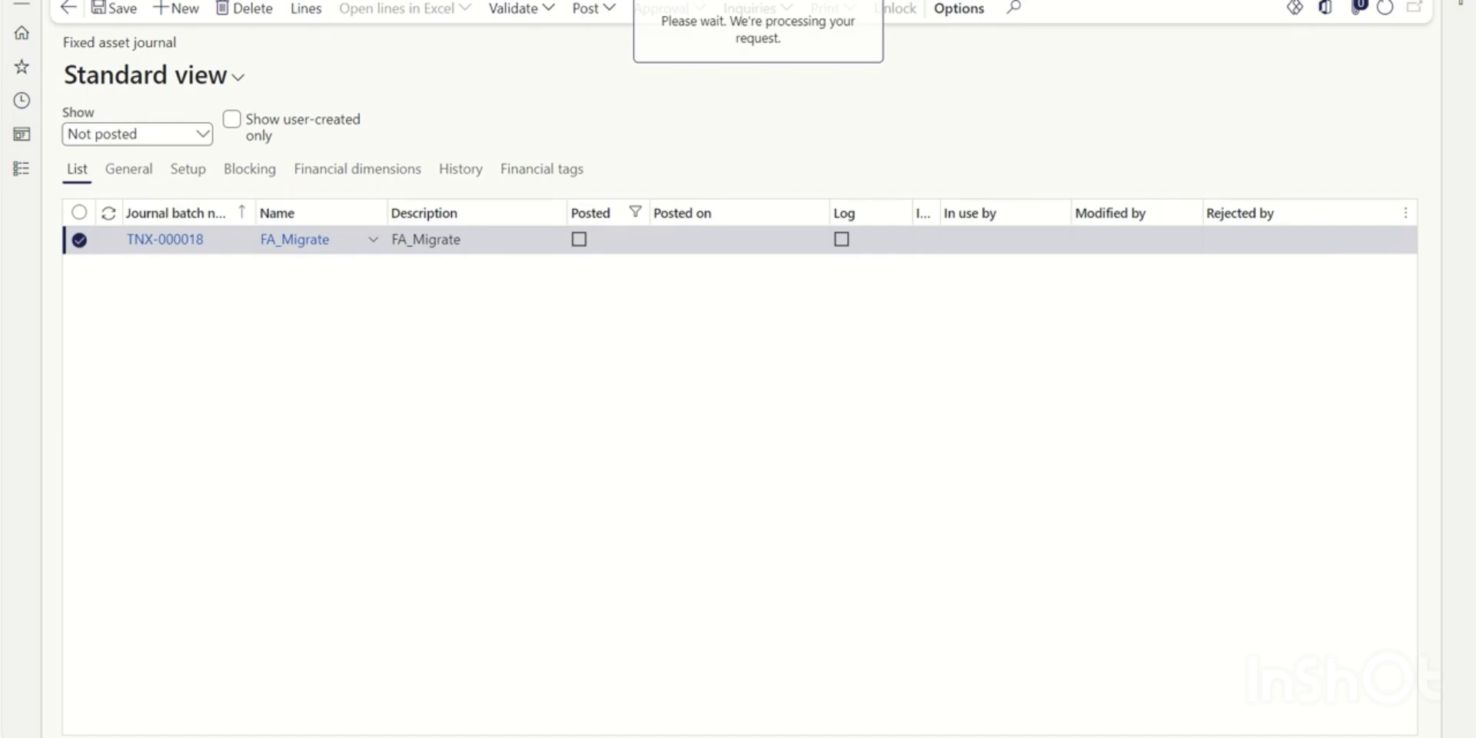
pyautogui.moveTo(331, 196); pyautogui.dragTo(386, 202)
pyautogui.moveTo(381, 188); pyautogui.dragTo(255, 231)
pyautogui.hotkey('ctrl', 'c')
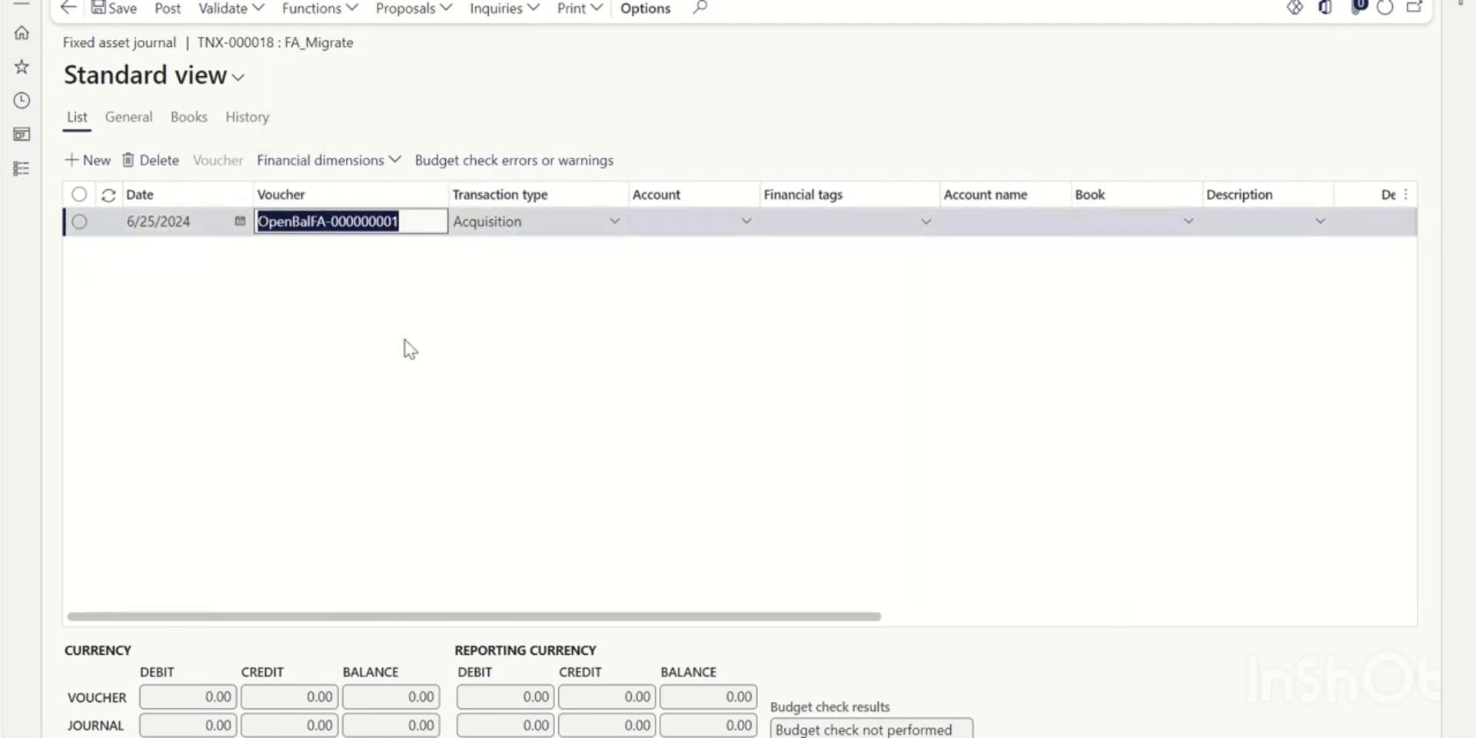
# Switch to the Excel journal sheet, enter OpenBalFA-000000001 in the first VOUCHER cell, and fill the series down all rows
pyautogui.hotkey('alt', 'Tab')
pyautogui.click(1322, 183)
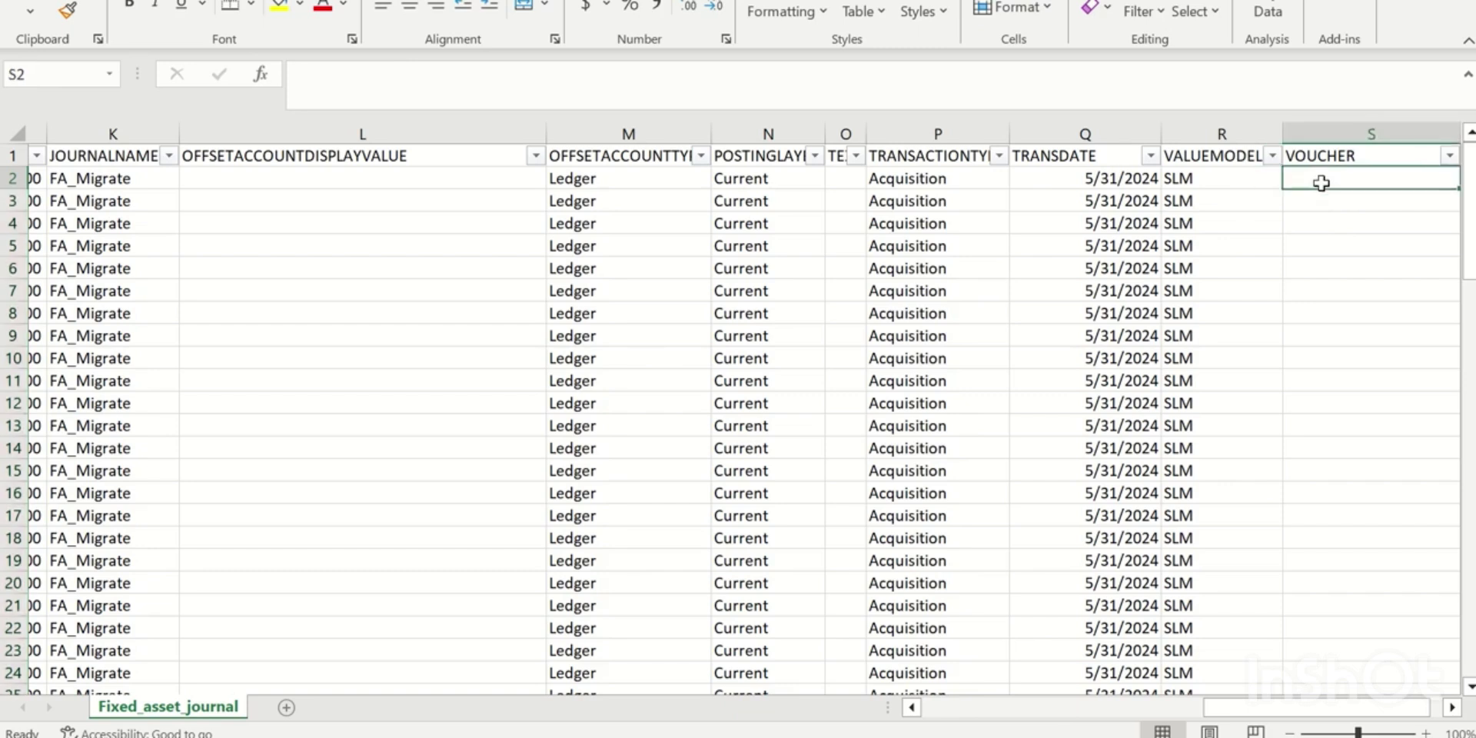
pyautogui.hotkey('ctrl', 'v')
pyautogui.moveTo(1237, 710); pyautogui.dragTo(1285, 709)
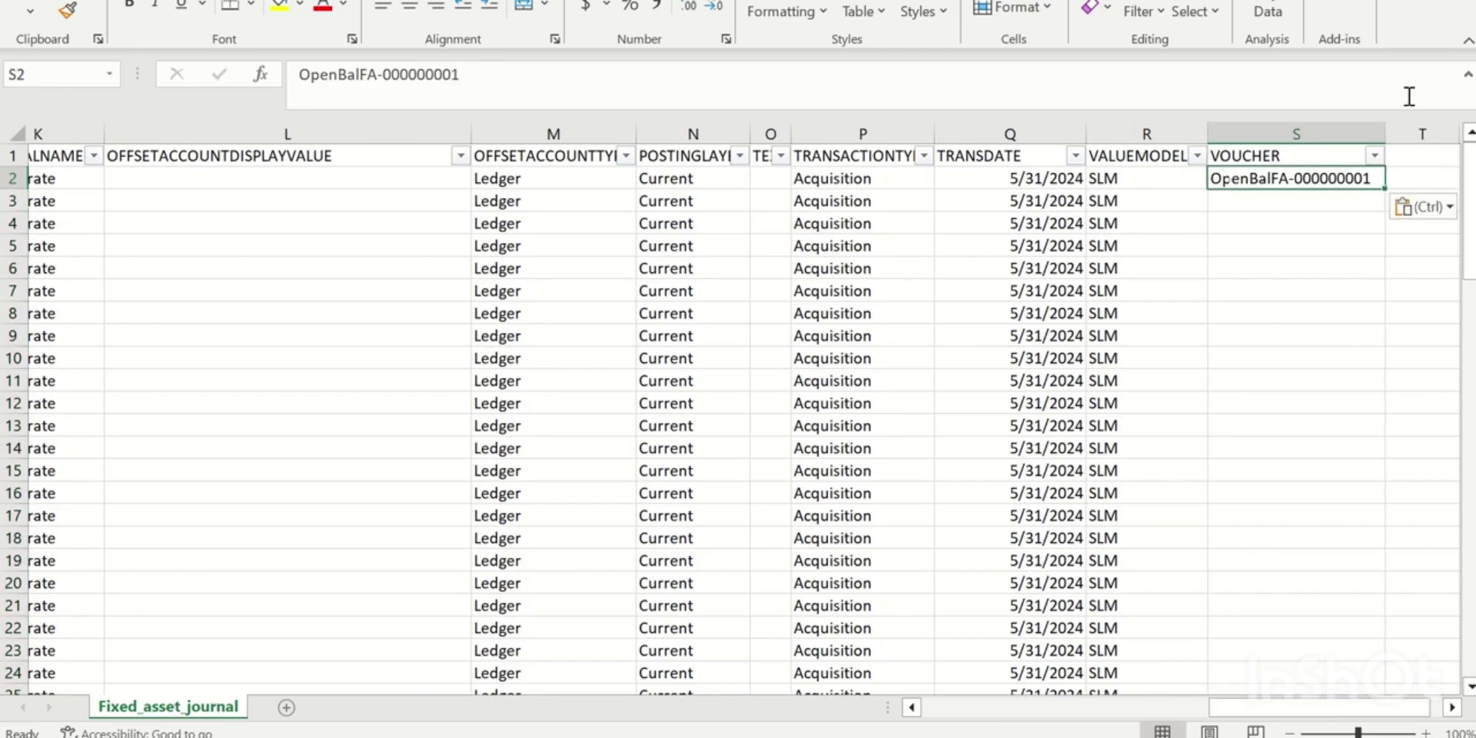
pyautogui.doubleClick(1386, 188)
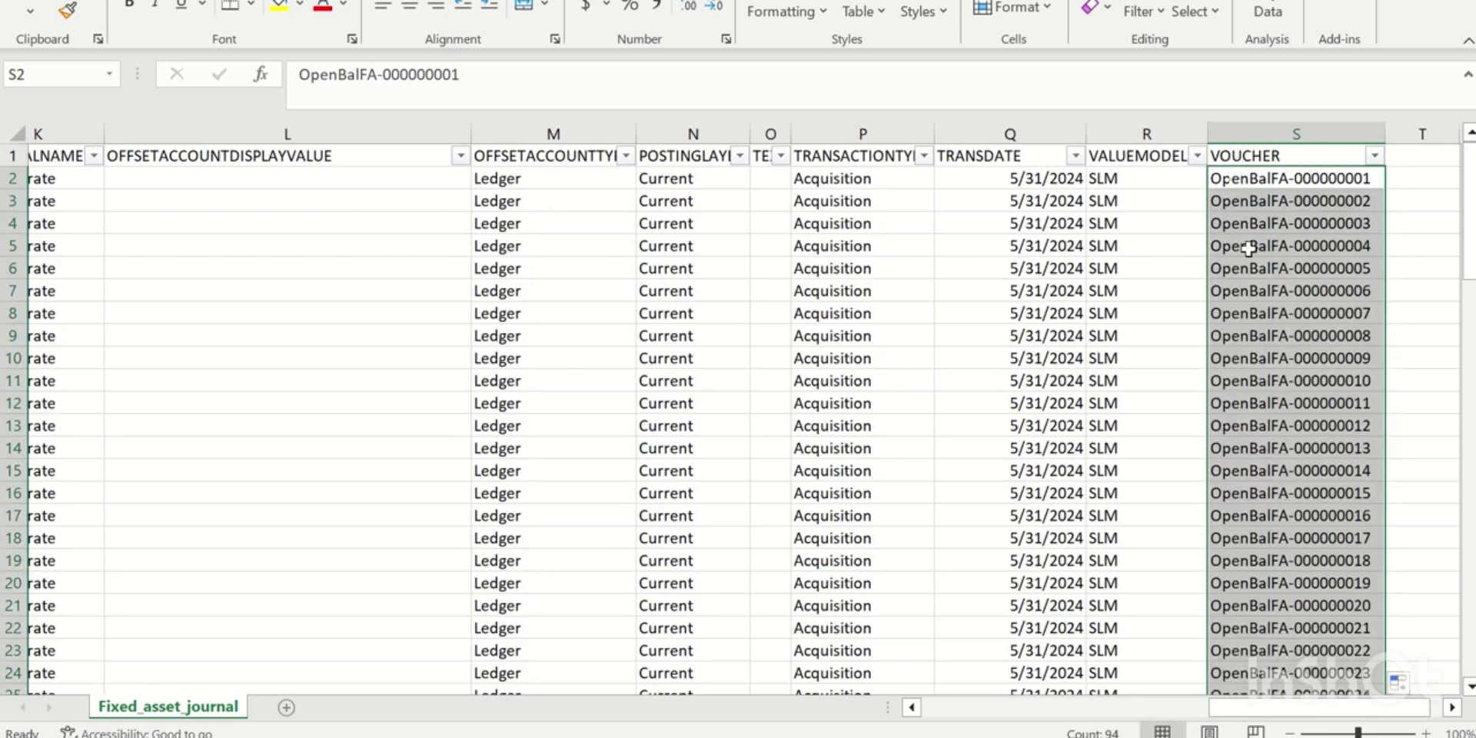
pyautogui.moveTo(1233, 719); pyautogui.dragTo(944, 719)
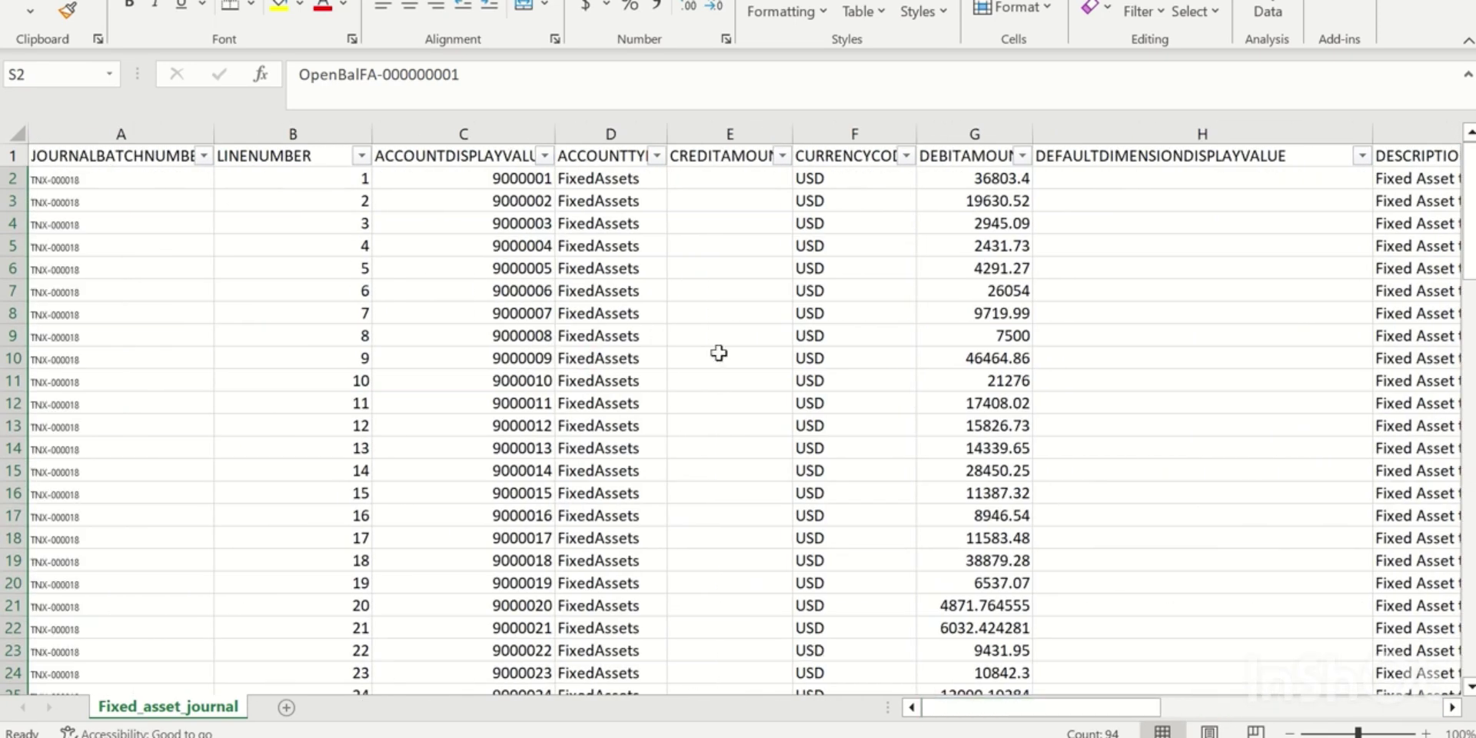
# Switch to the Finance data management page, leave the FA book execution summary, and create an import project with the group name FaAcq
pyautogui.hotkey('alt', 'Tab')
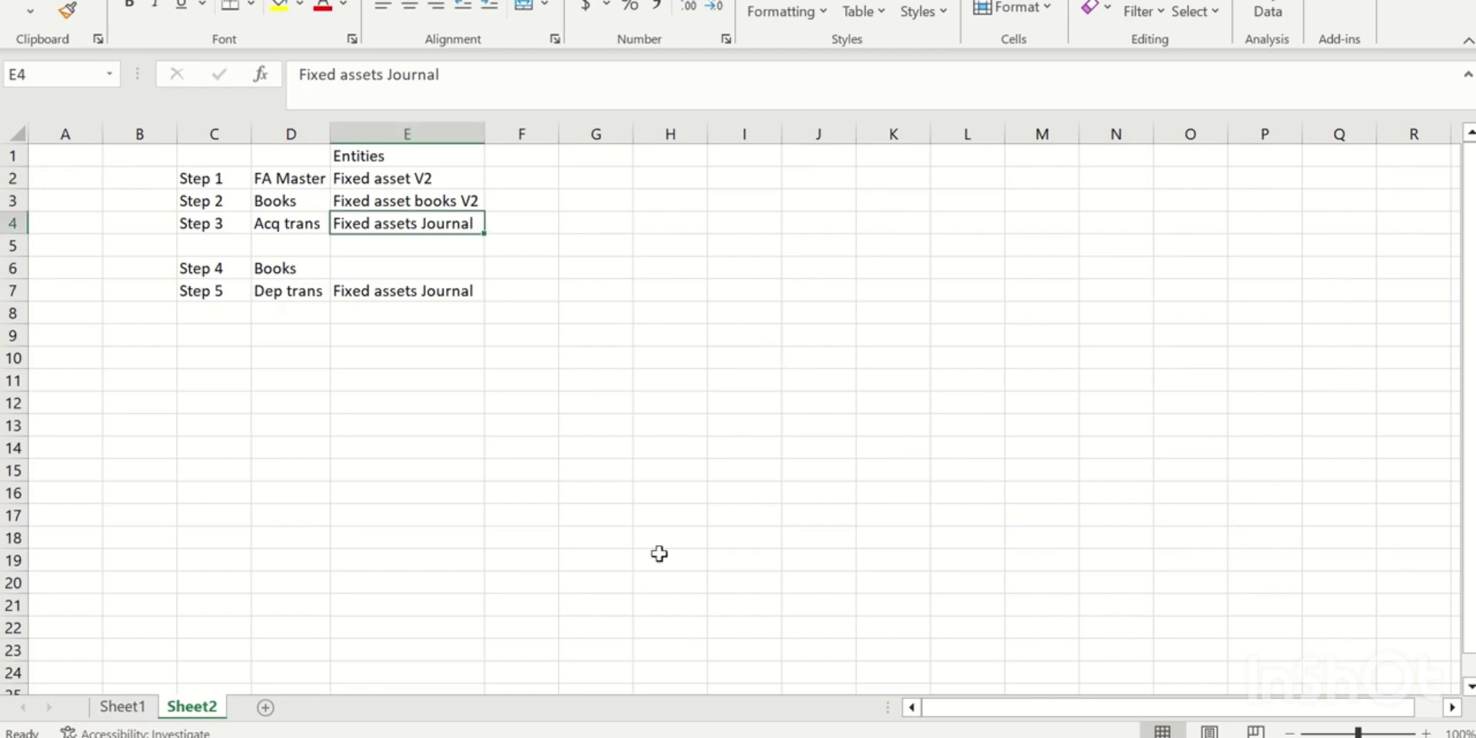
pyautogui.moveTo(658, 734)
pyautogui.click(652, 706)
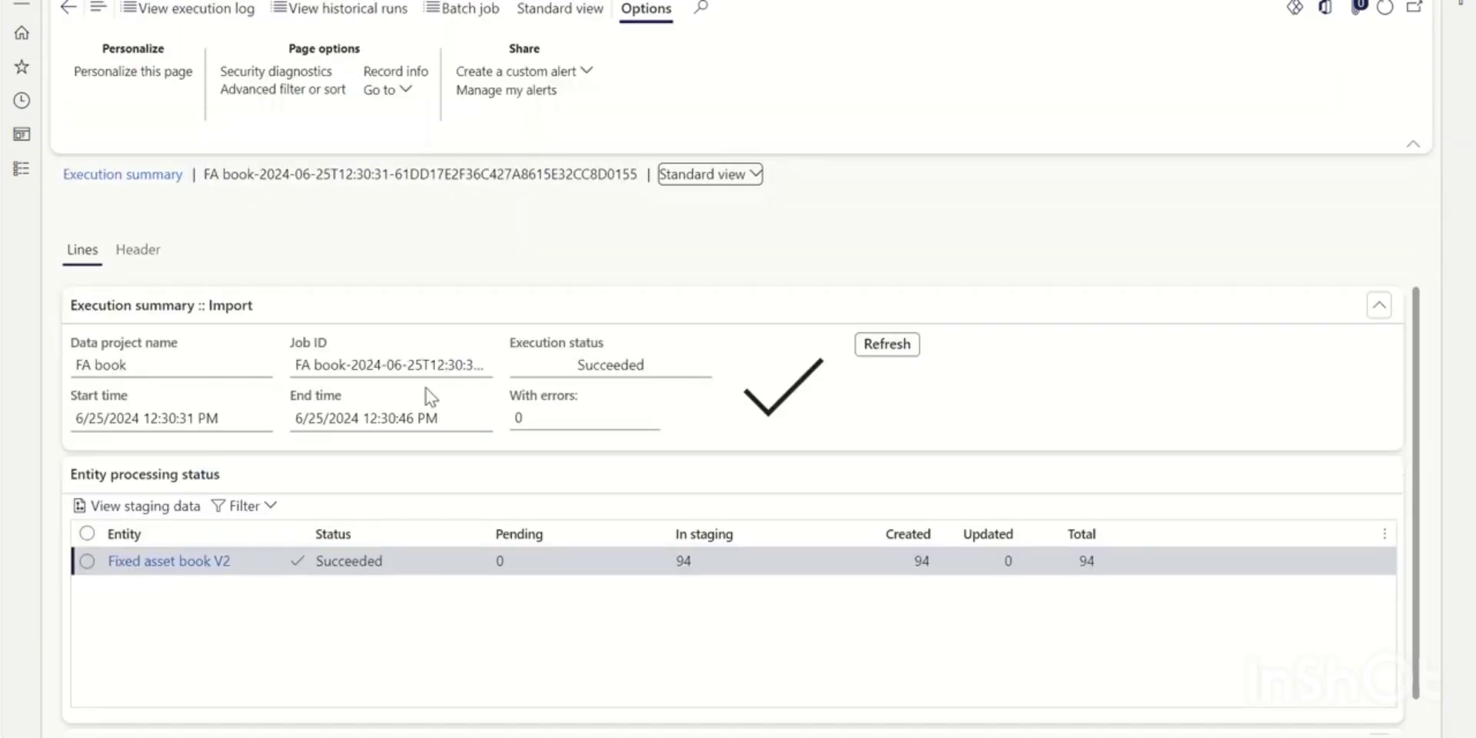
pyautogui.click(67, 22)
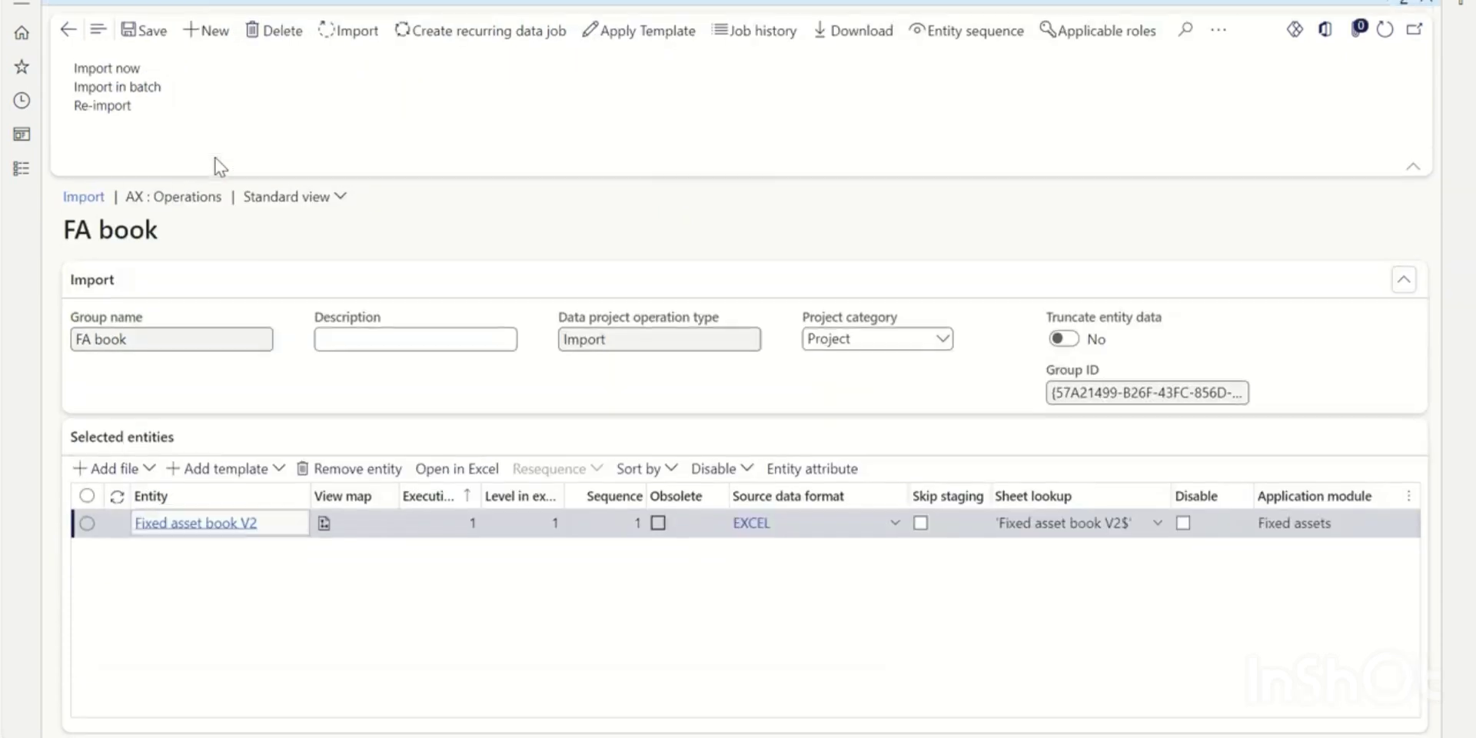
pyautogui.click(229, 36)
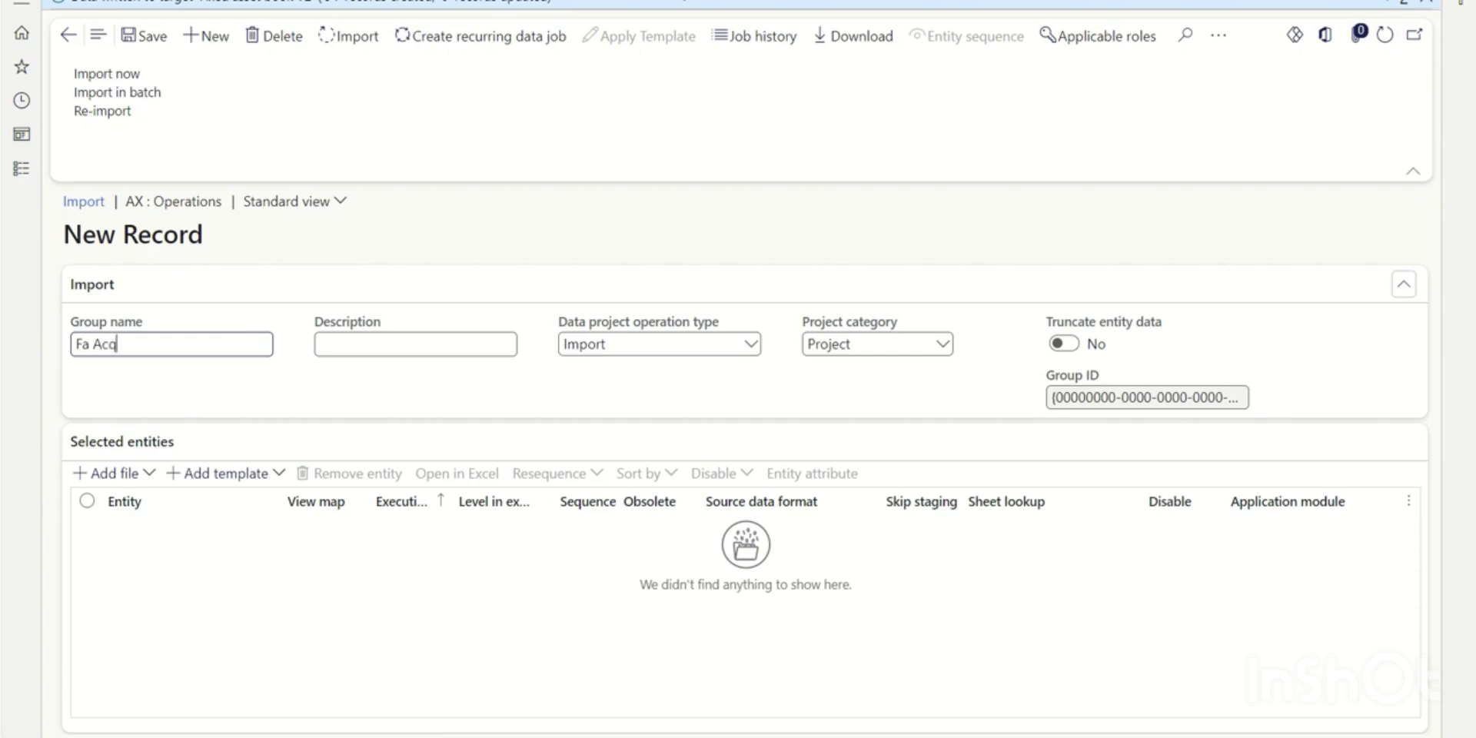
pyautogui.click(100, 475)
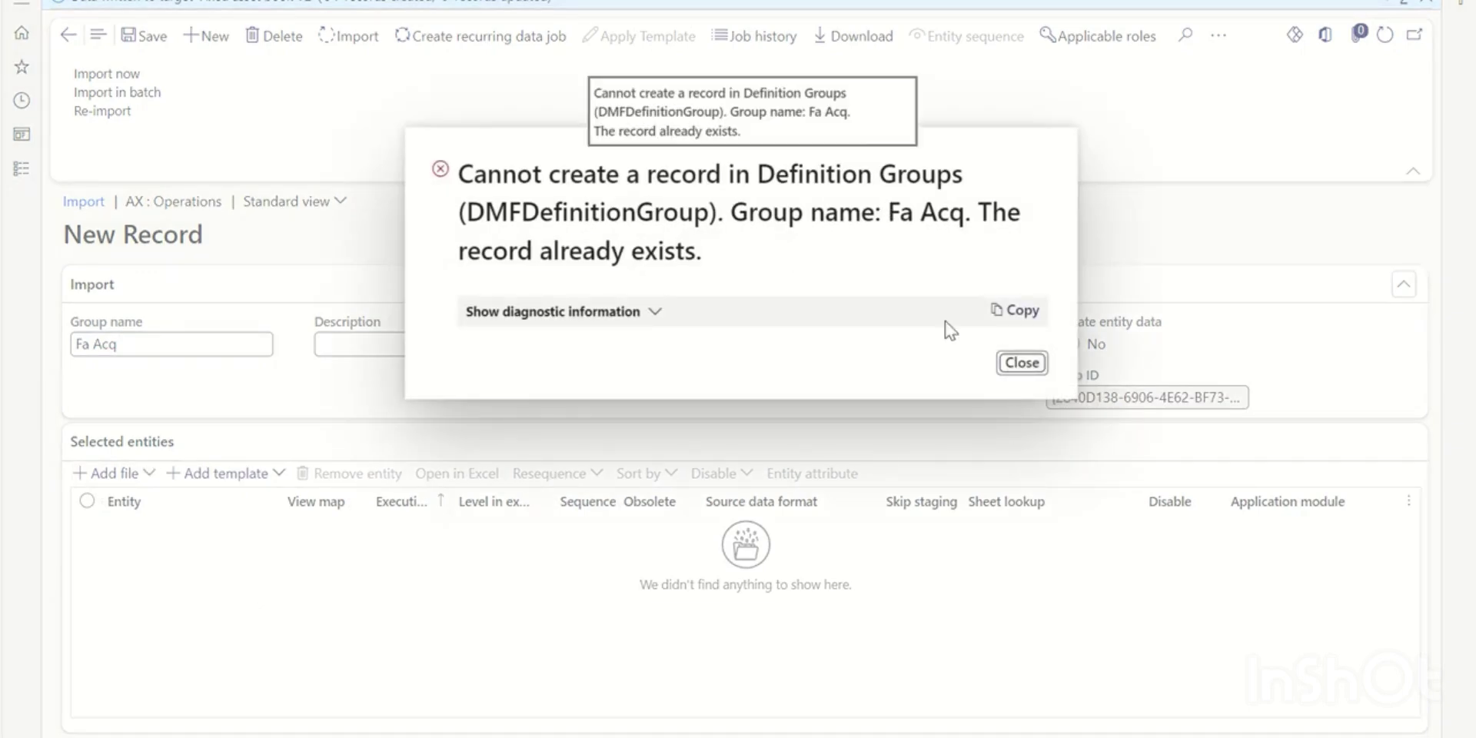
pyautogui.click(1022, 363)
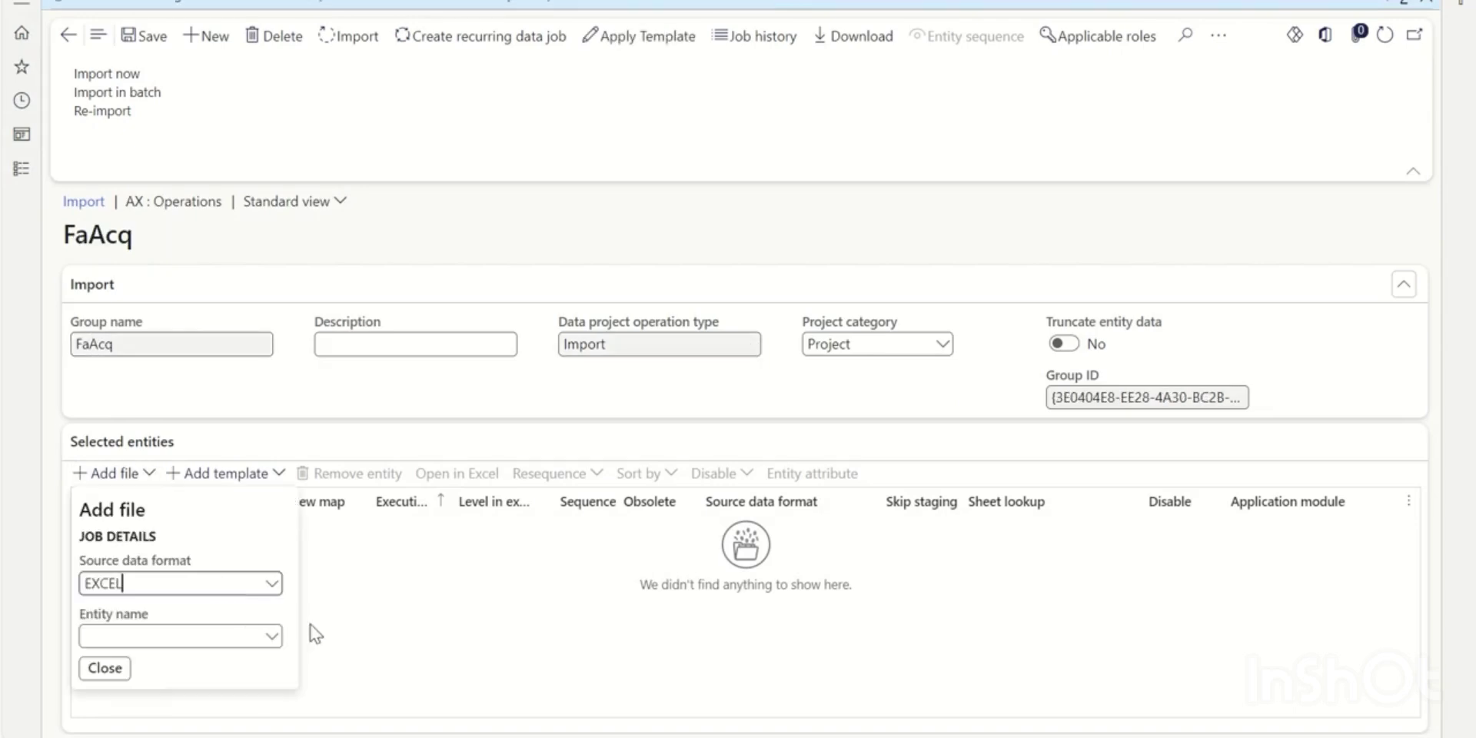
# Set up a file for the FaAcq project with source format EXCEL and entity Fixed asset journal, filtering the entity list by name
pyautogui.click(263, 636)
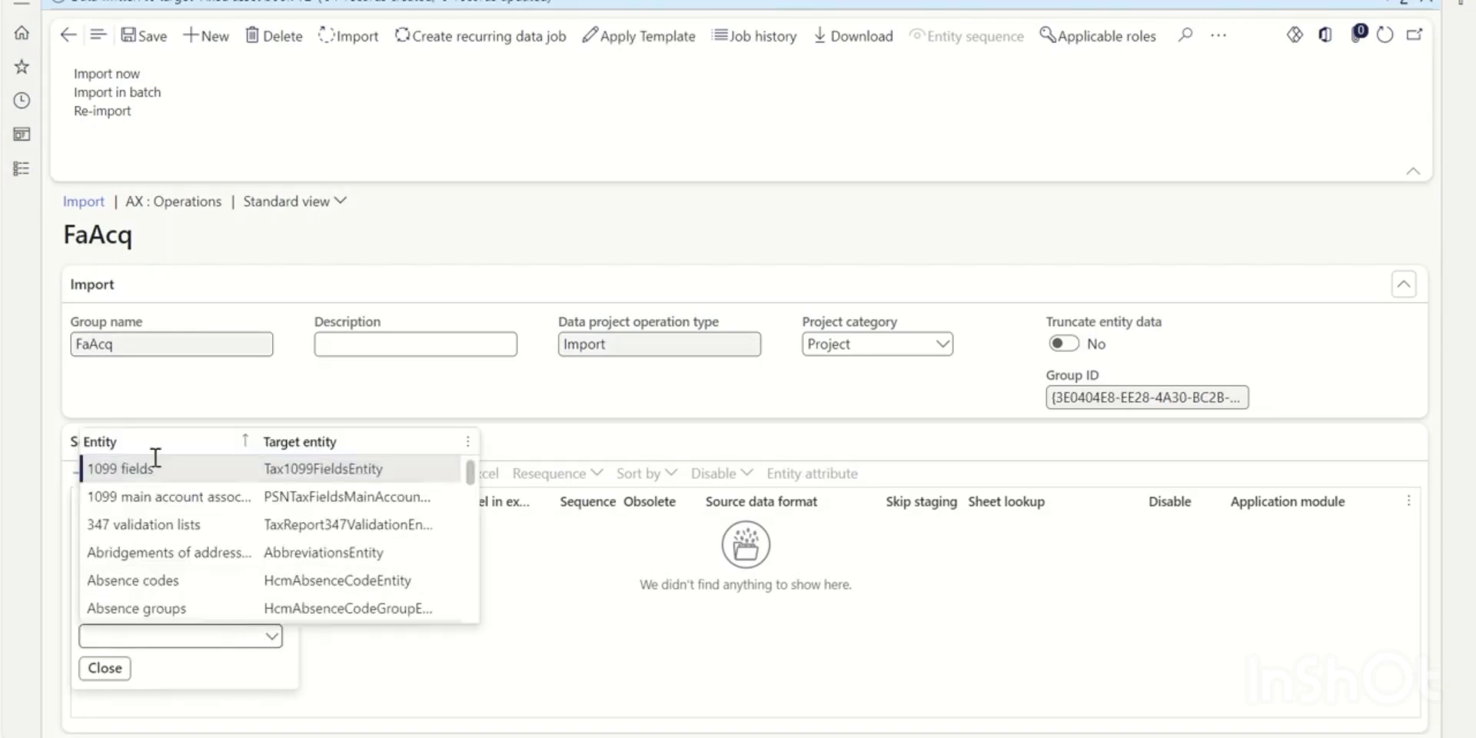
pyautogui.click(154, 442)
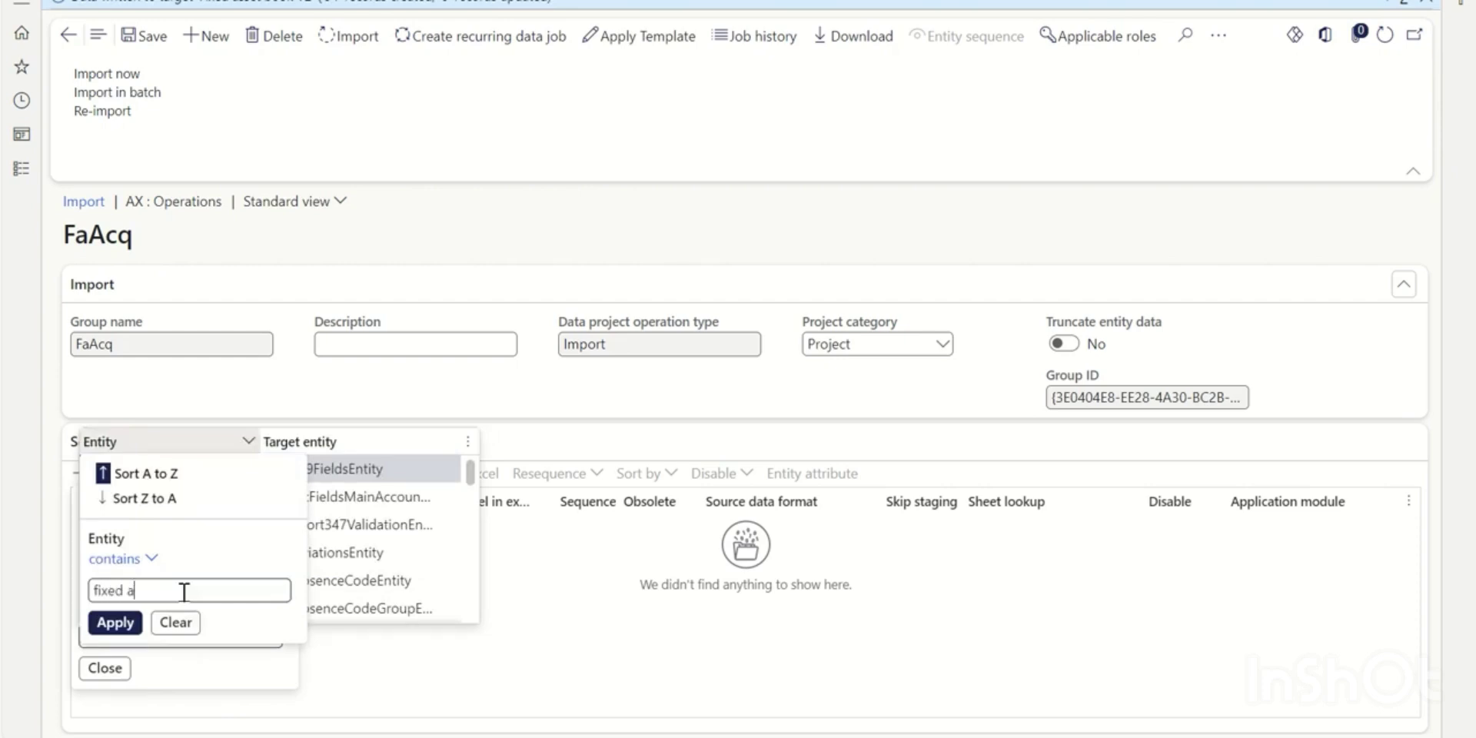
pyautogui.write('fixed asset')
pyautogui.press('Return')
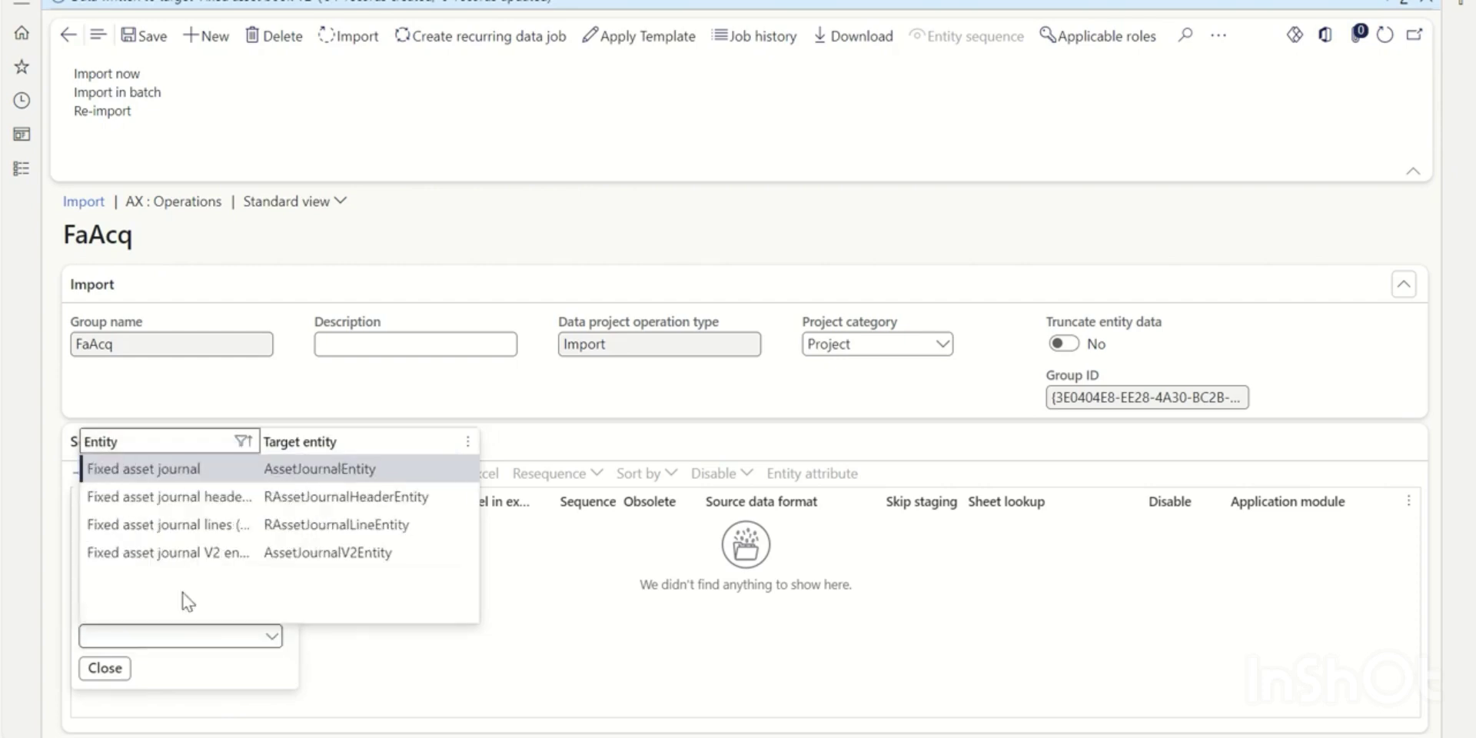
pyautogui.click(298, 466)
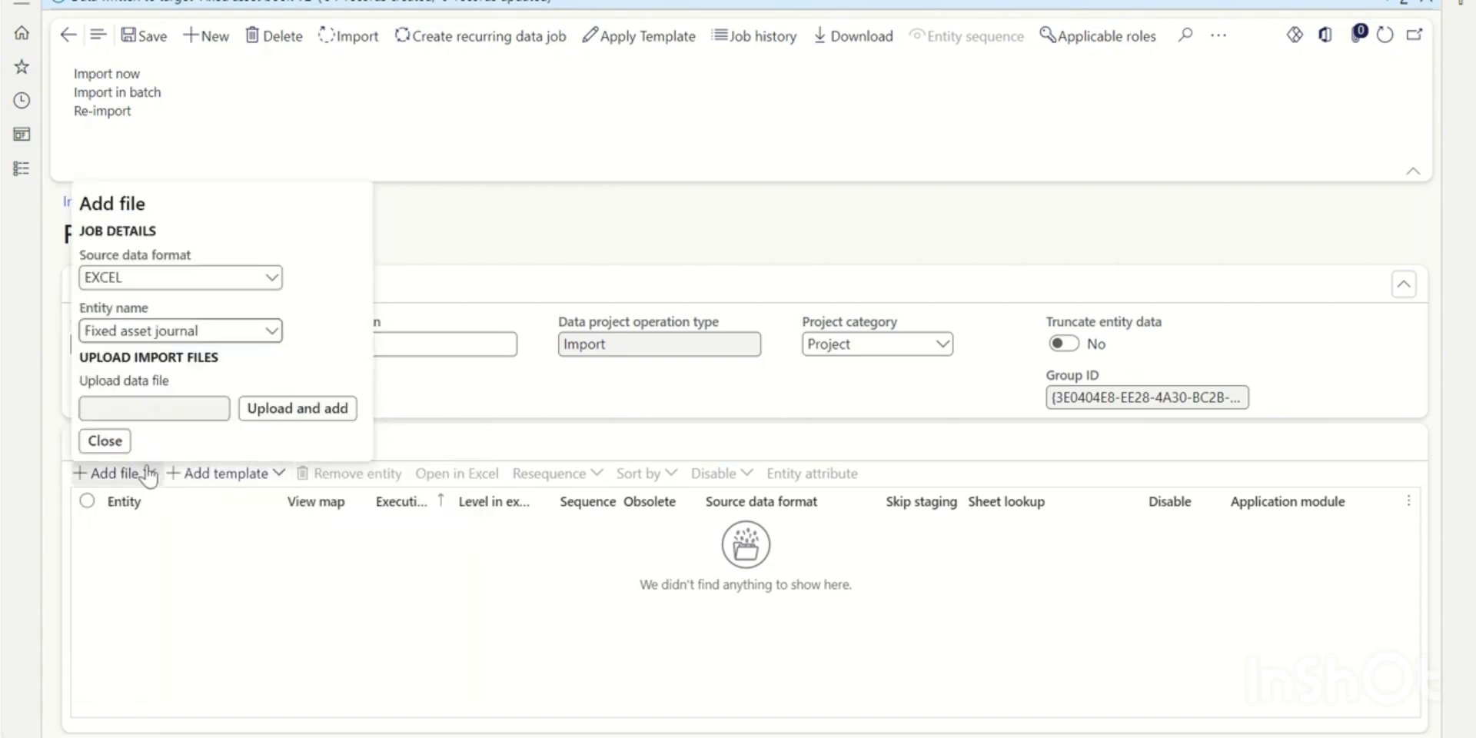
# Upload 3.Trans-Fixed asset journal..xlsx to the FaAcq project and import the Fixed asset journal entity immediately
pyautogui.click(305, 414)
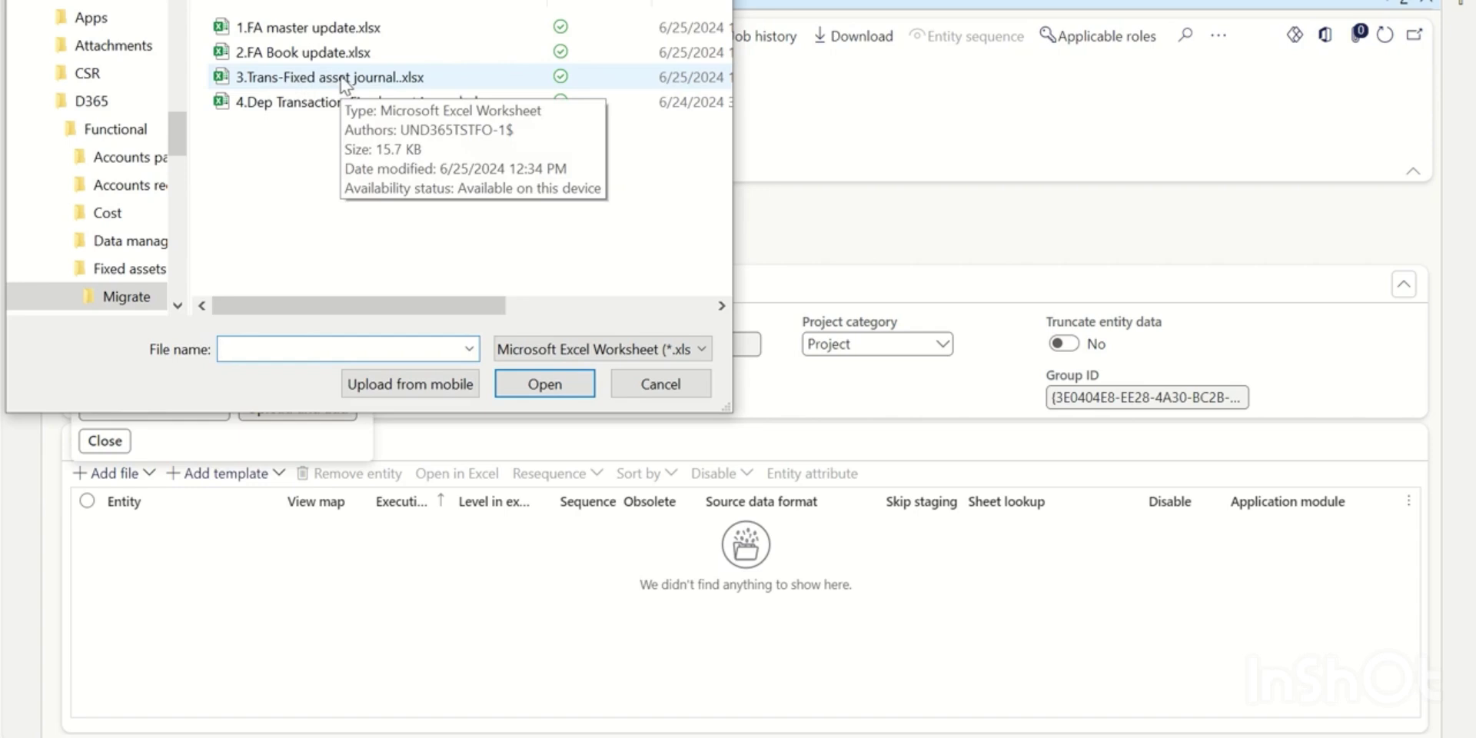
pyautogui.doubleClick(341, 77)
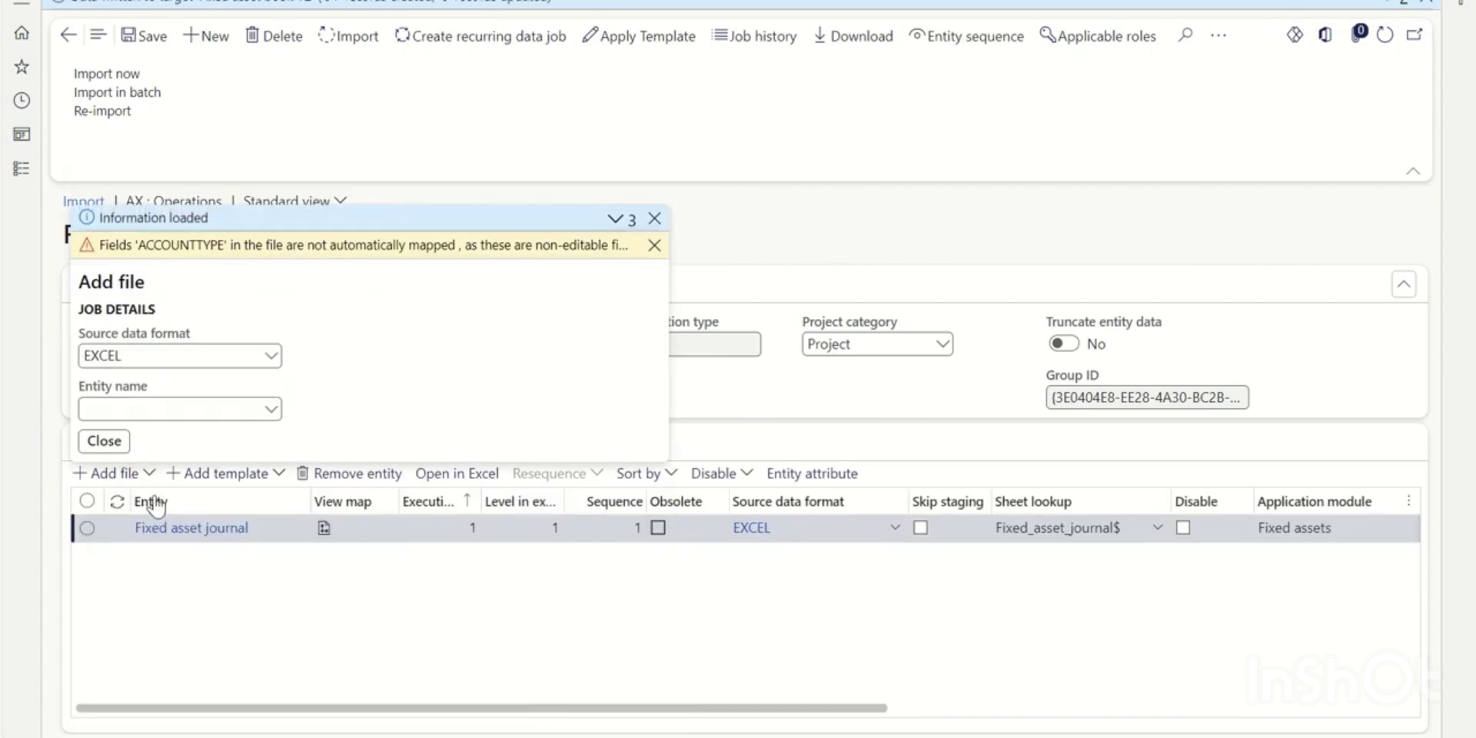
pyautogui.click(103, 438)
pyautogui.click(87, 527)
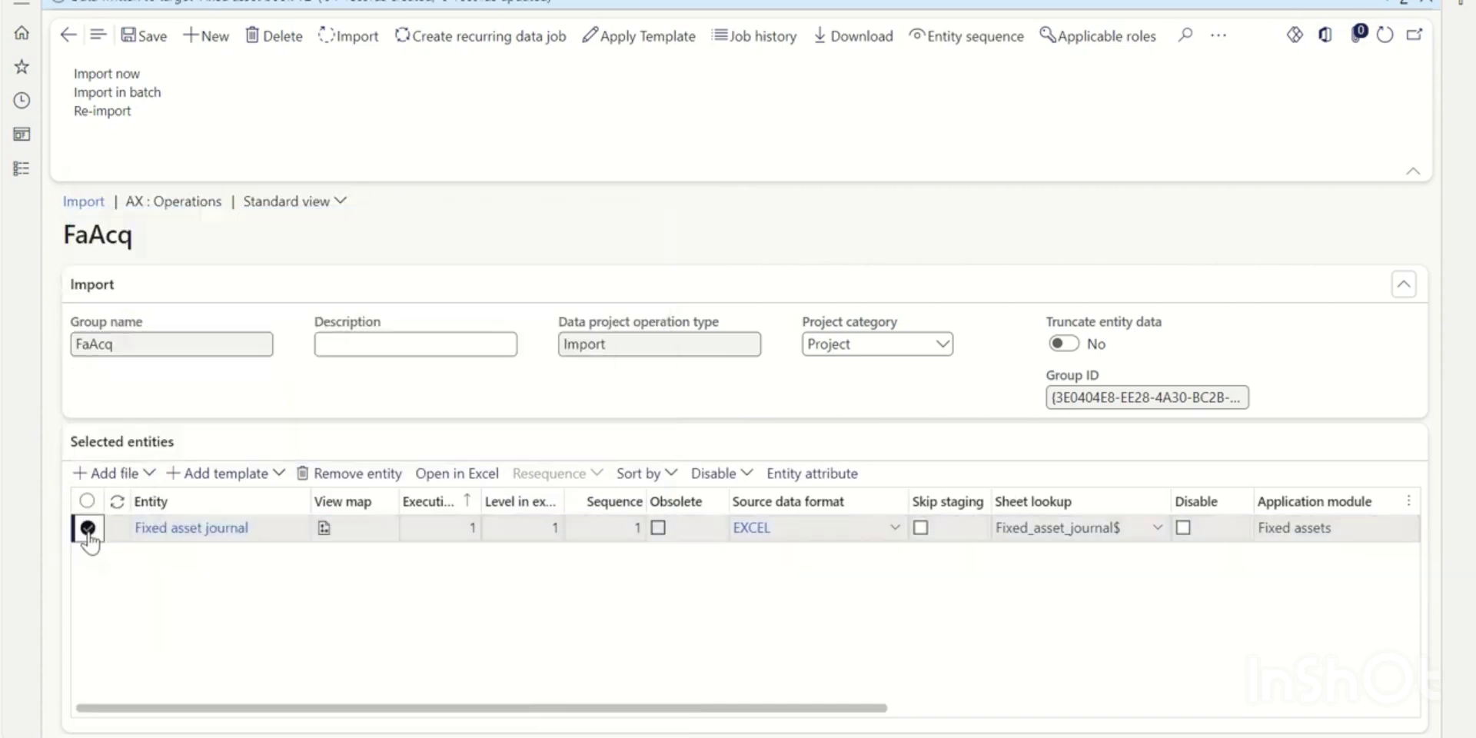
pyautogui.click(142, 79)
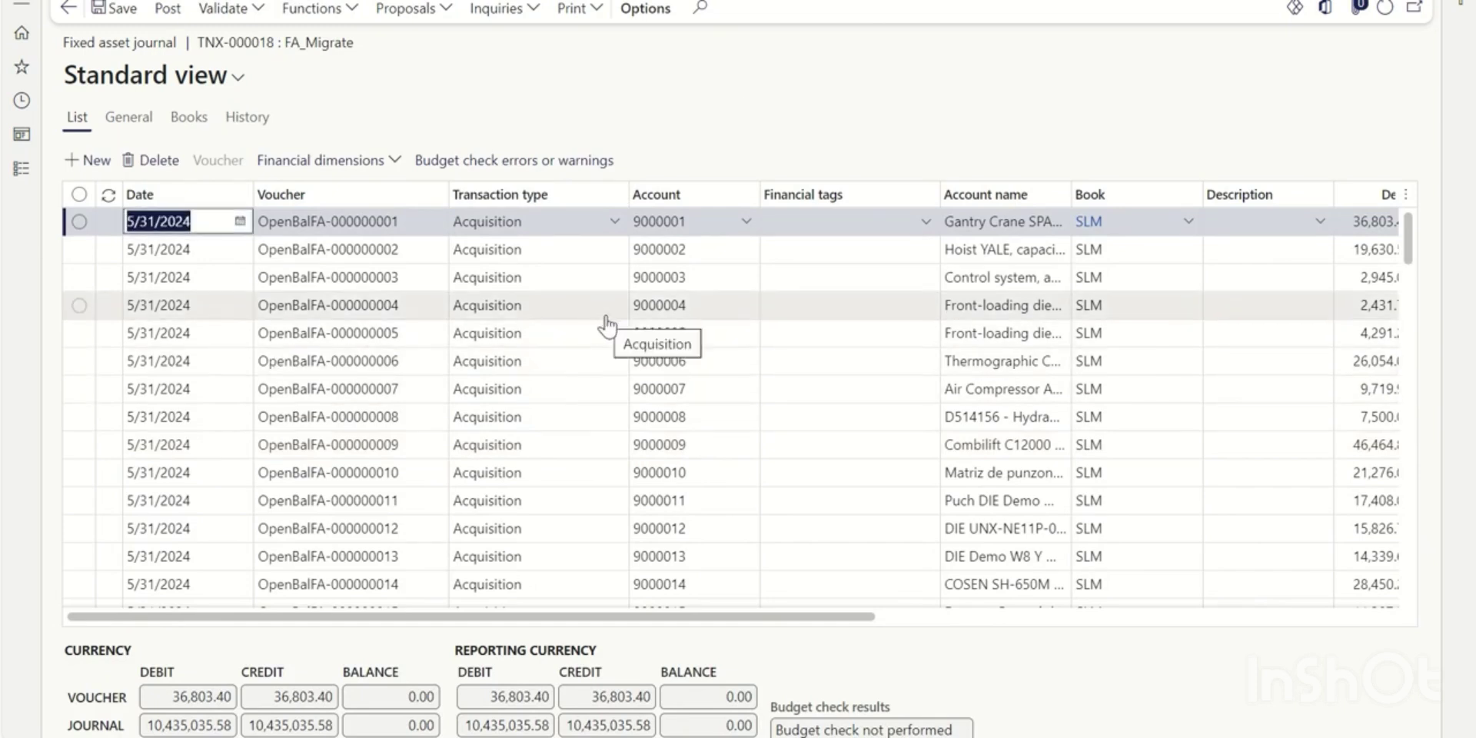
# Review the imported acquisition lines in the FA_Migrate journal, including their amounts and offset accounts, and simulate posting
pyautogui.scroll(-2, 781, 356)
pyautogui.scroll(2, 787, 346)
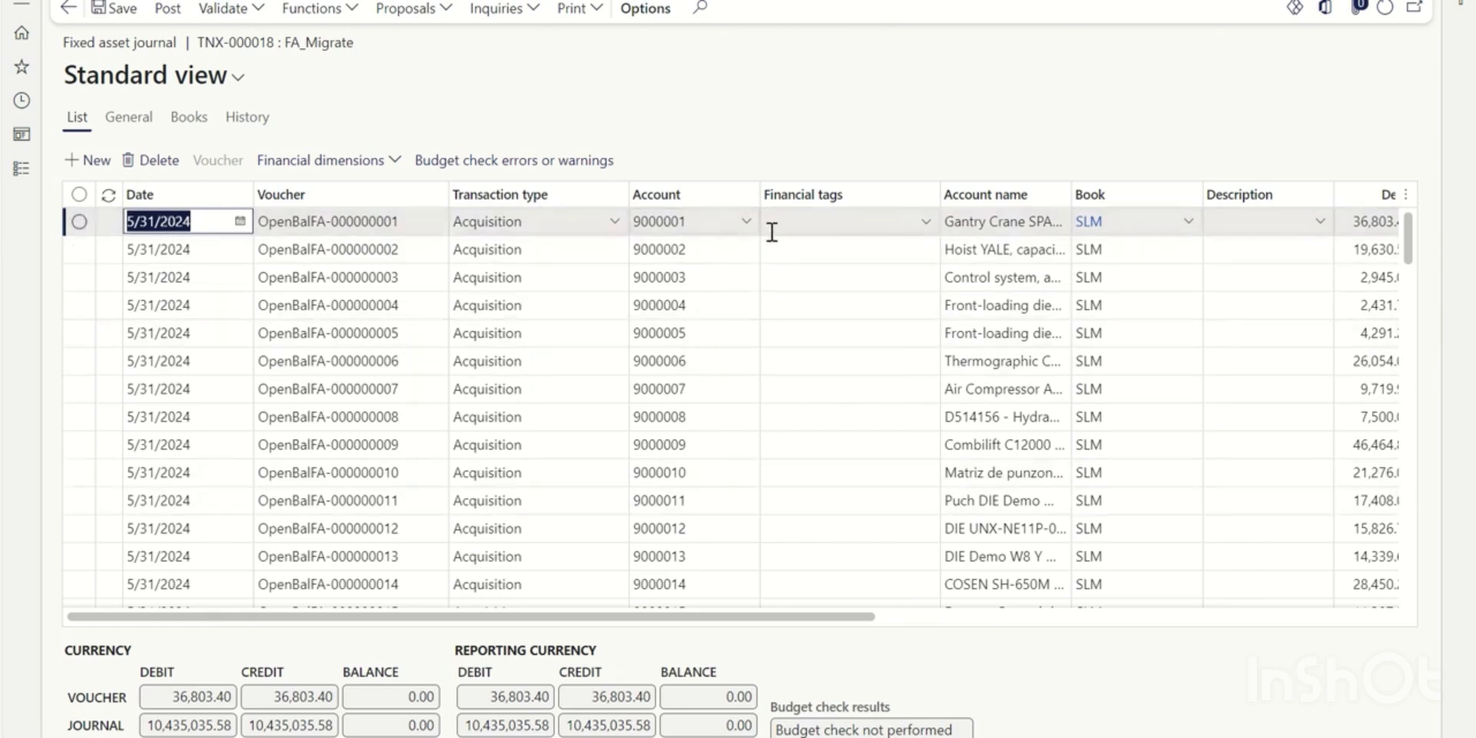
pyautogui.moveTo(825, 618); pyautogui.dragTo(1346, 624)
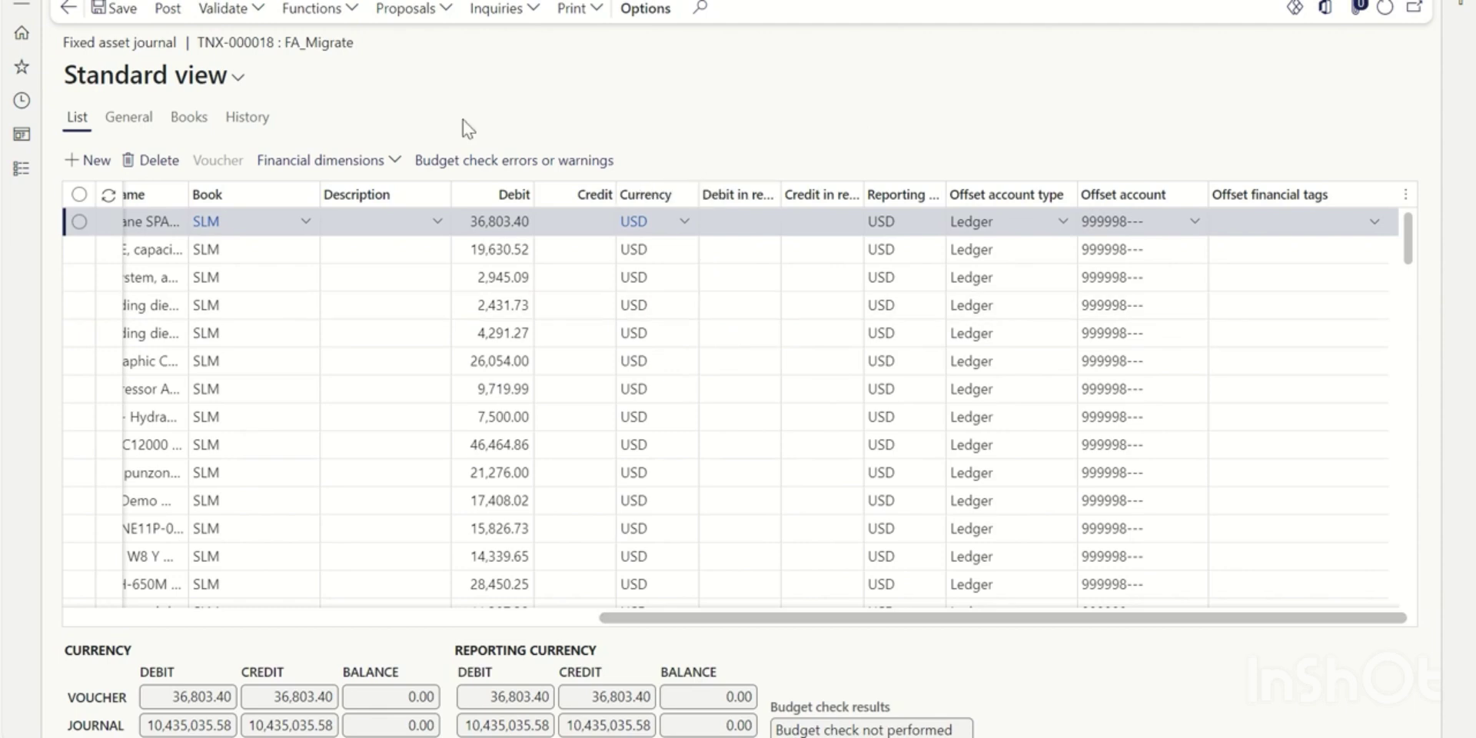
pyautogui.click(250, 9)
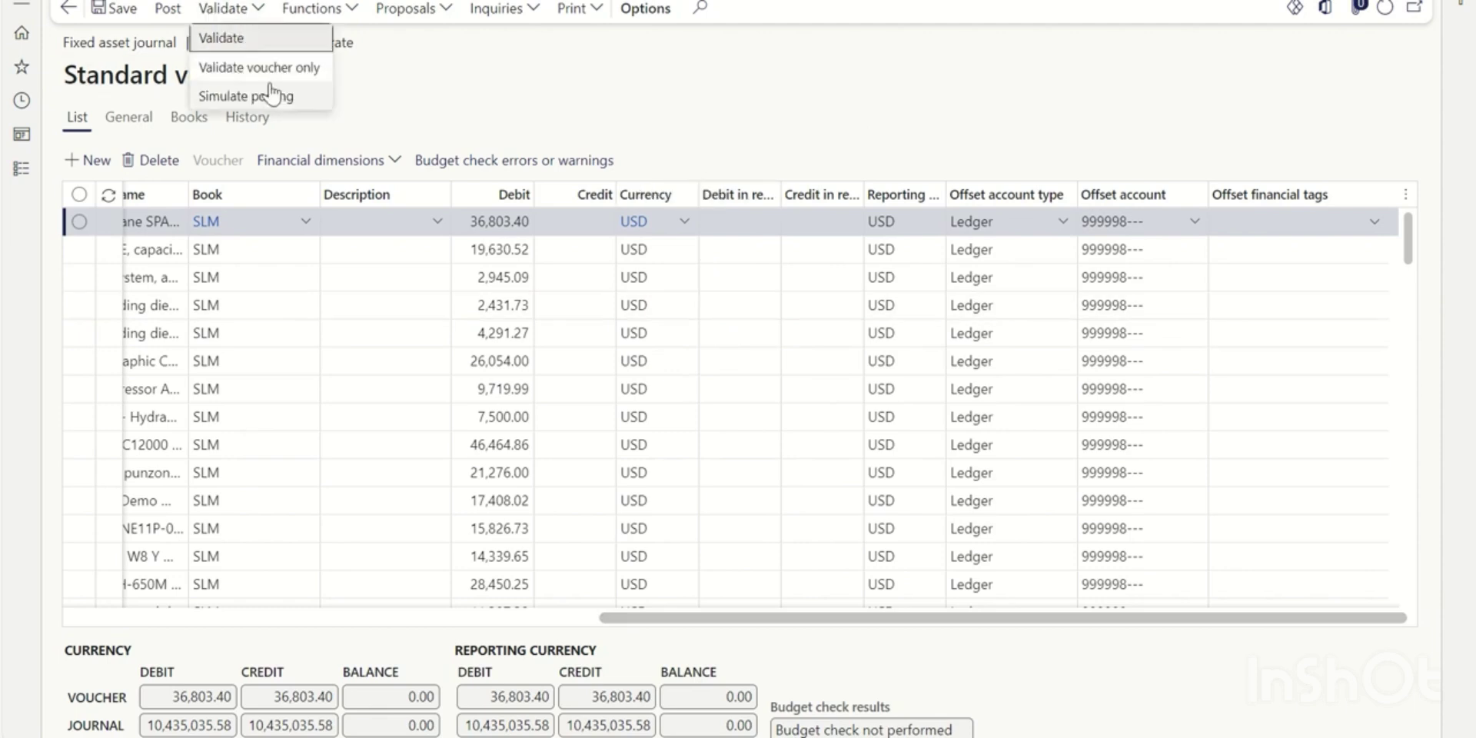
pyautogui.click(269, 99)
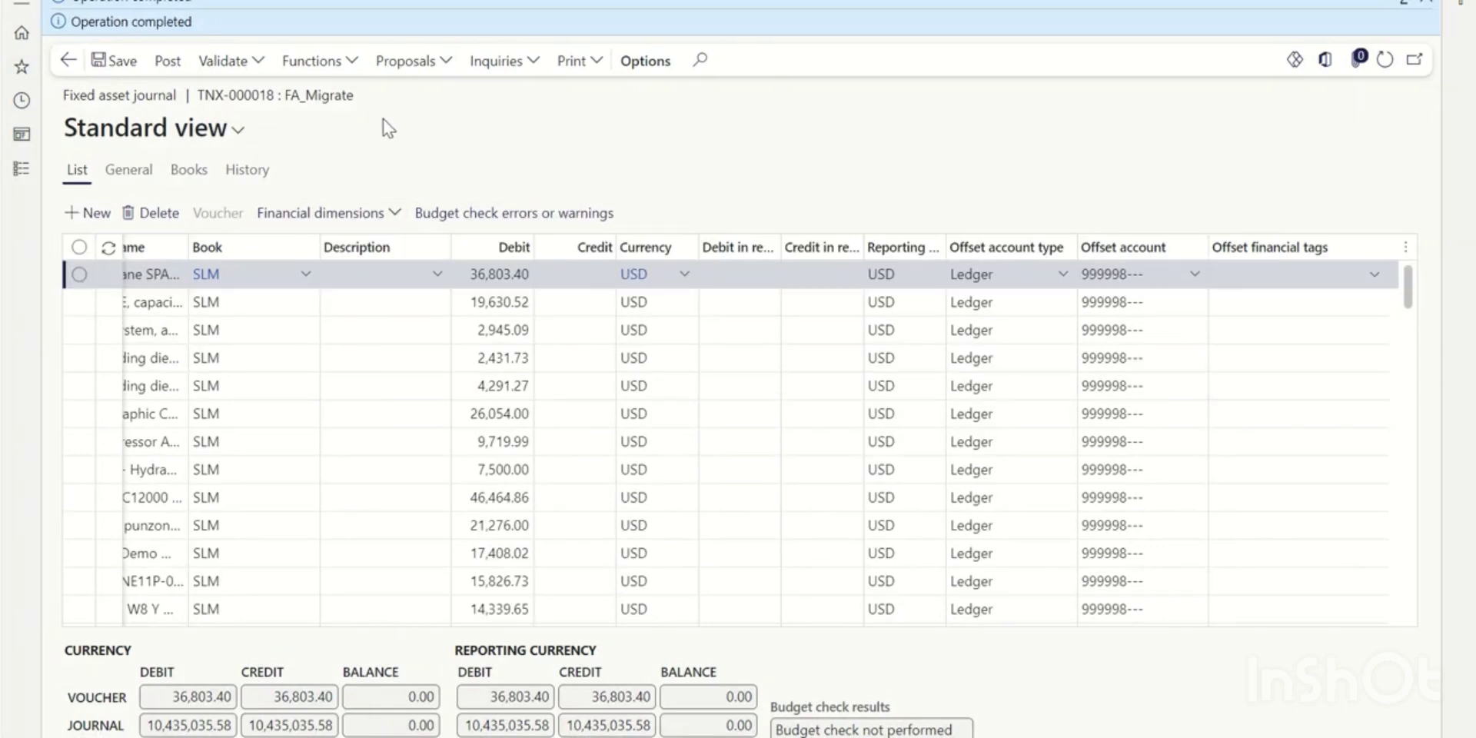
# Switch to the FA key points workbook in Excel, check the Step 4 Books entry, and return to the fixed asset journal
pyautogui.moveTo(715, 734)
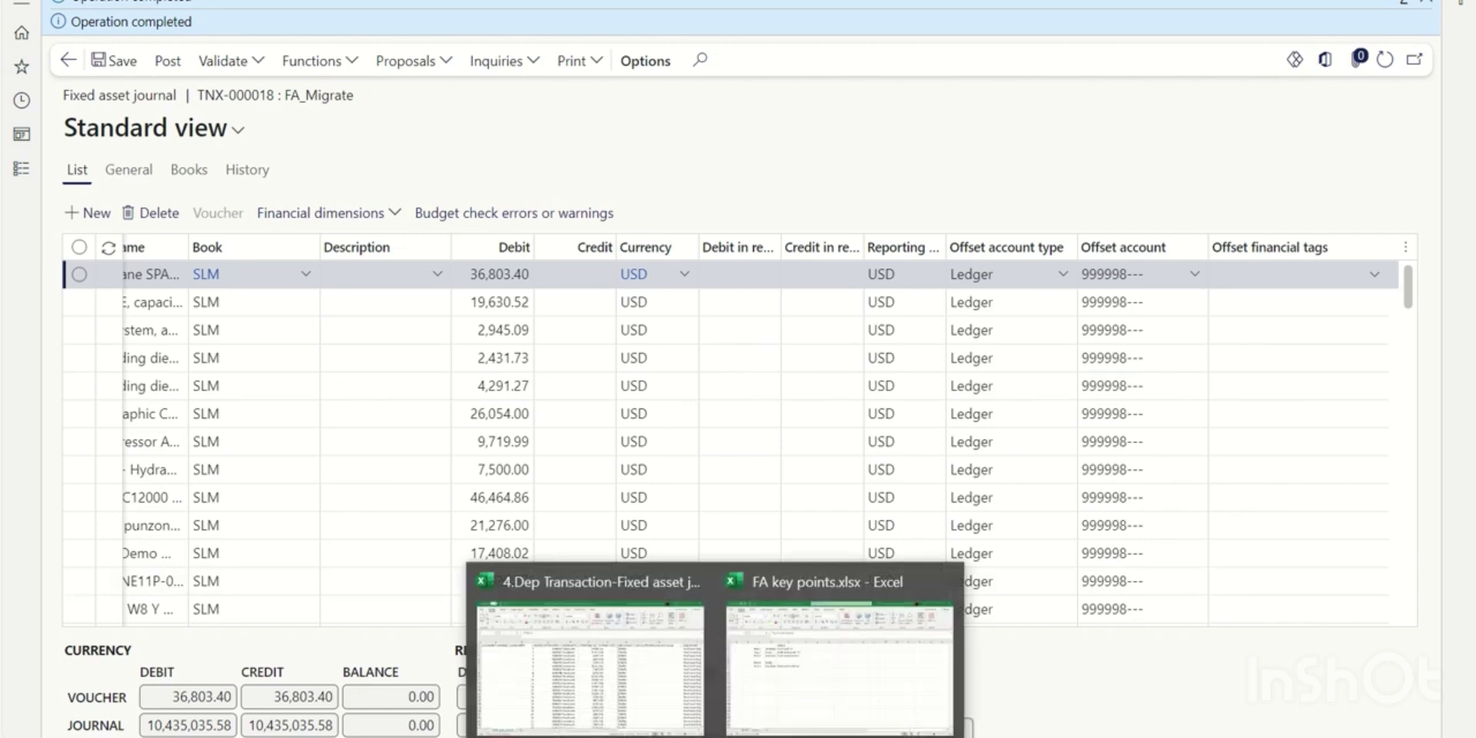
pyautogui.click(768, 670)
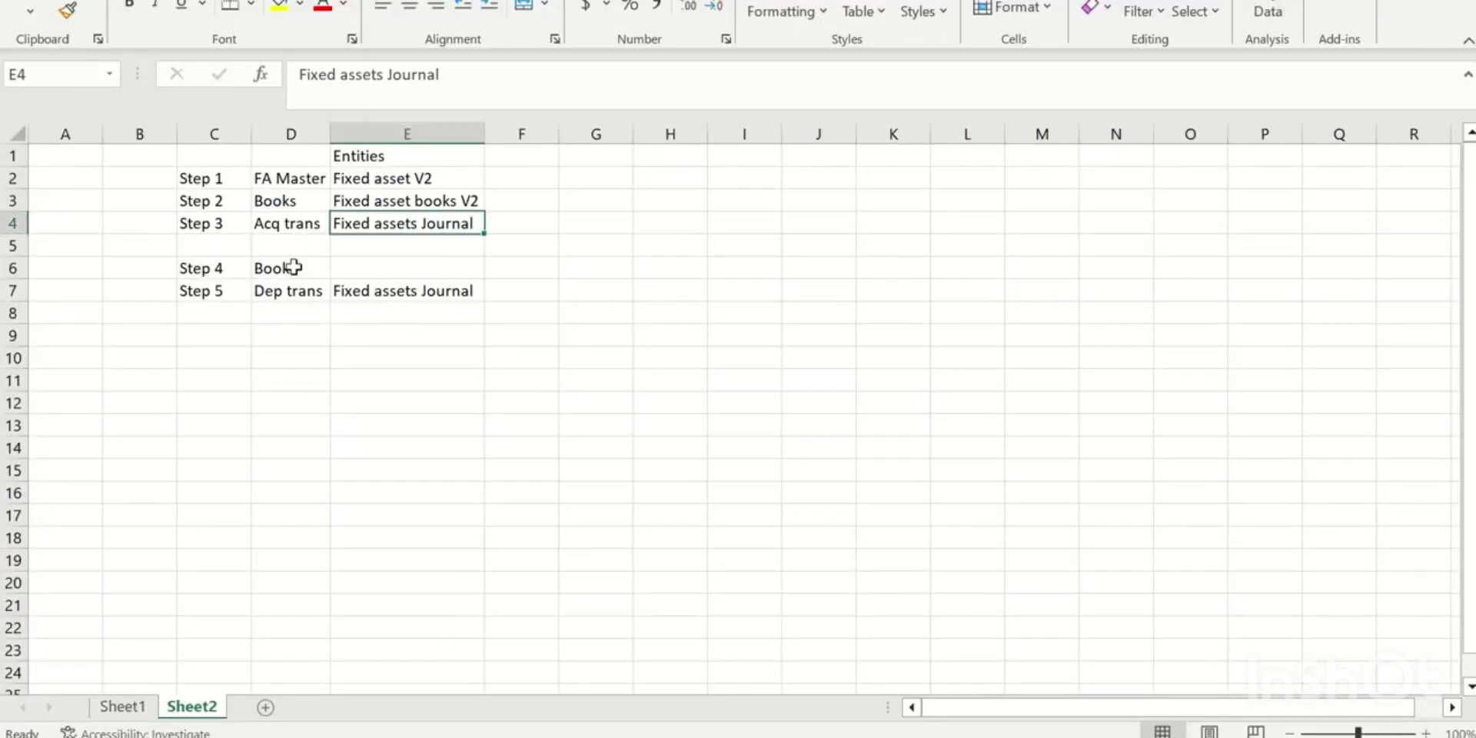
pyautogui.click(222, 267)
pyautogui.click(277, 268)
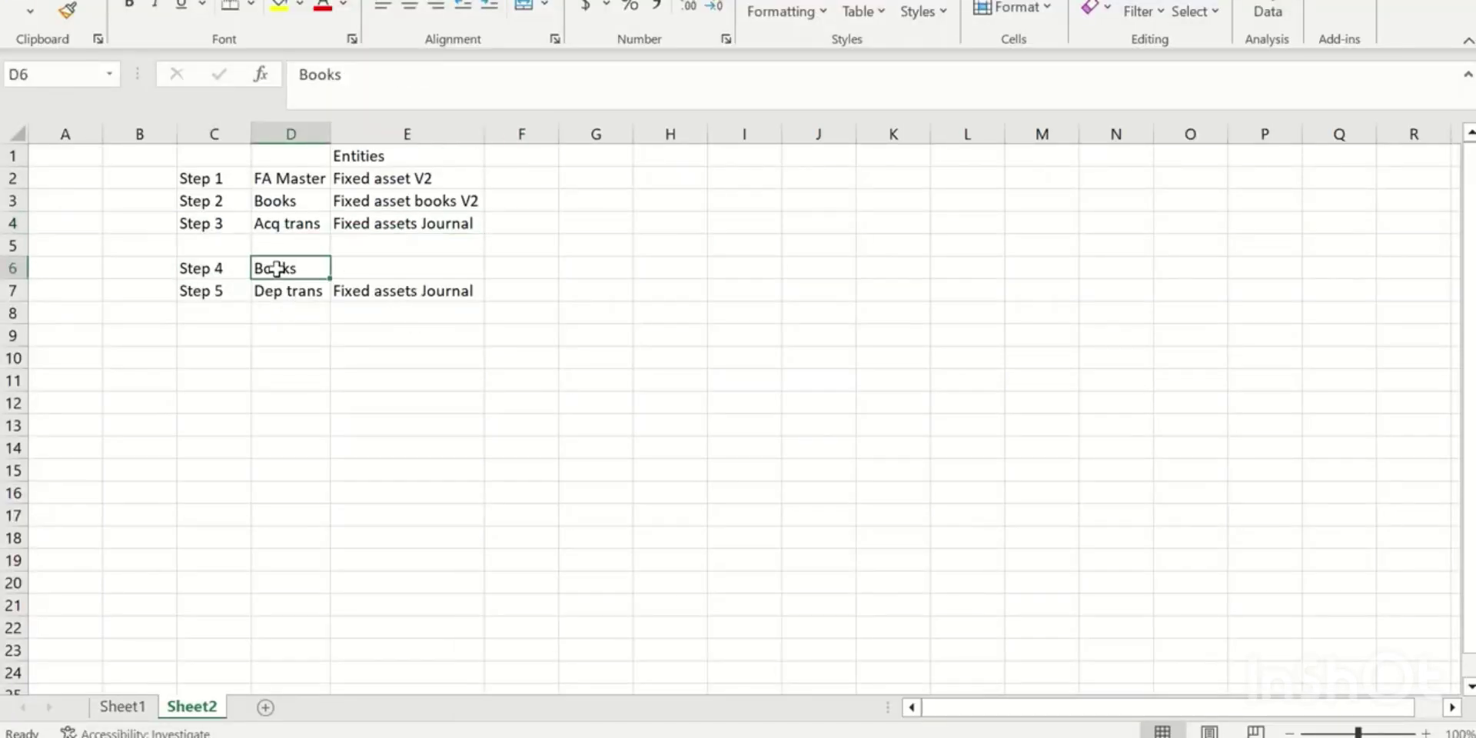
pyautogui.moveTo(658, 734)
pyautogui.click(657, 676)
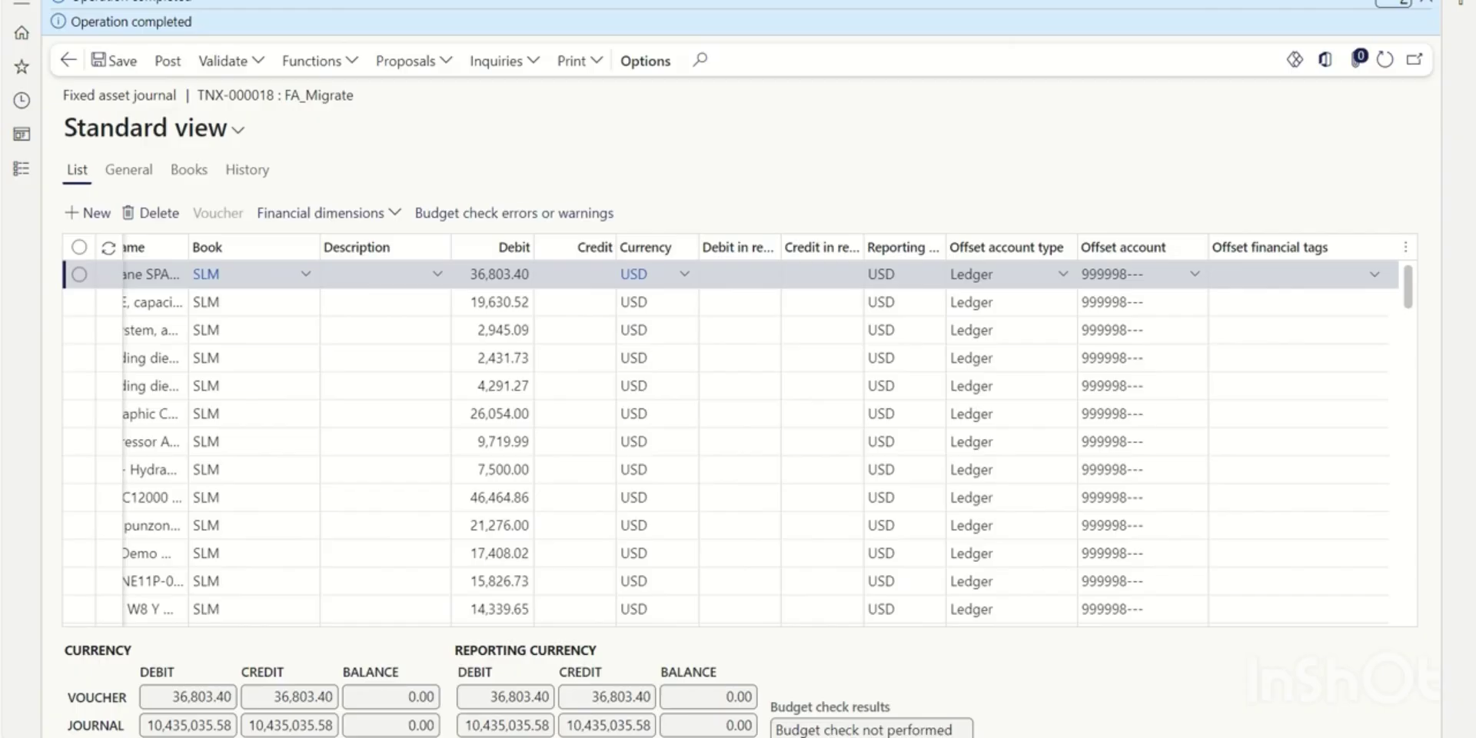
# Check the acquisition date in asset 9000001's SLM book, and post the FA_Migrate fixed asset journal
pyautogui.click(206, 274)
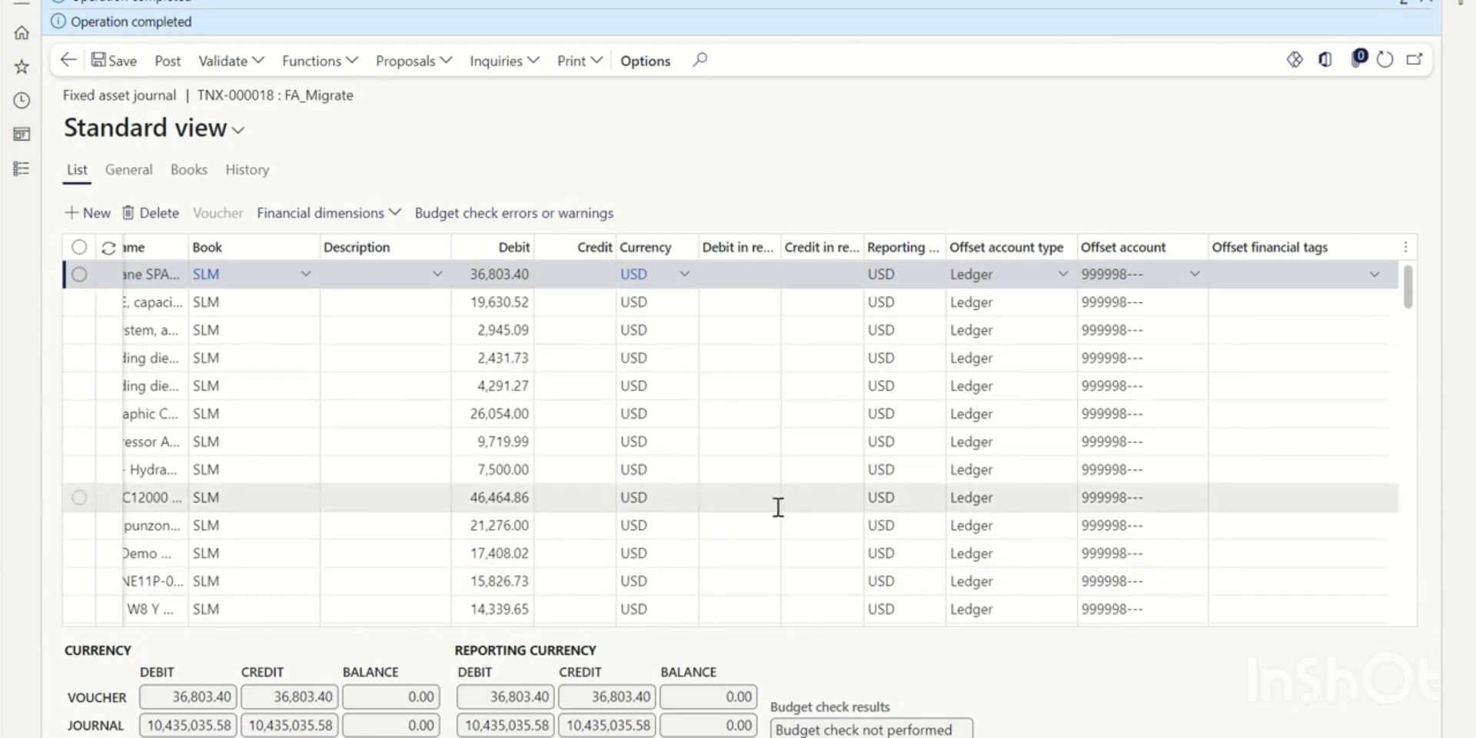
pyautogui.scroll(-3, 771, 510)
pyautogui.scroll(2, 685, 329)
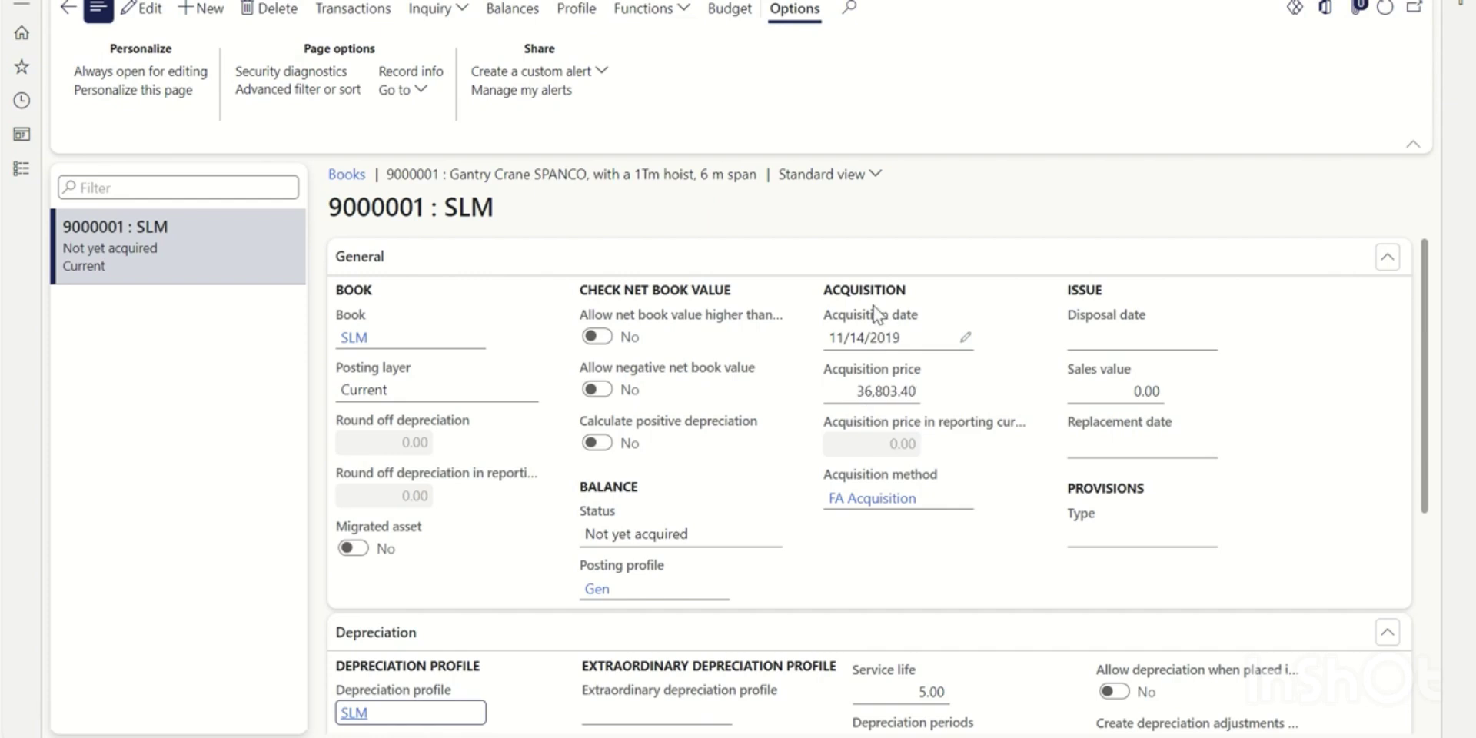
pyautogui.moveTo(874, 309)
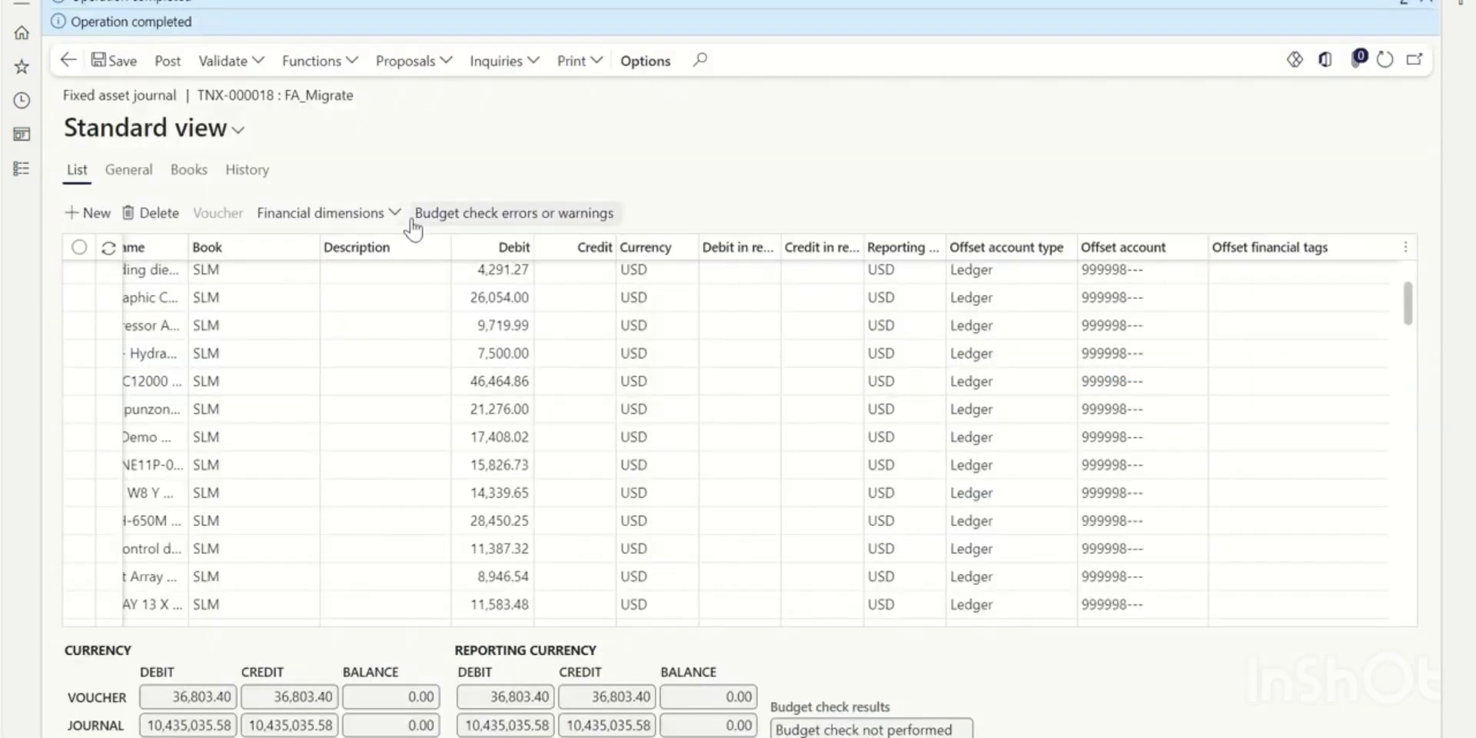
pyautogui.click(166, 61)
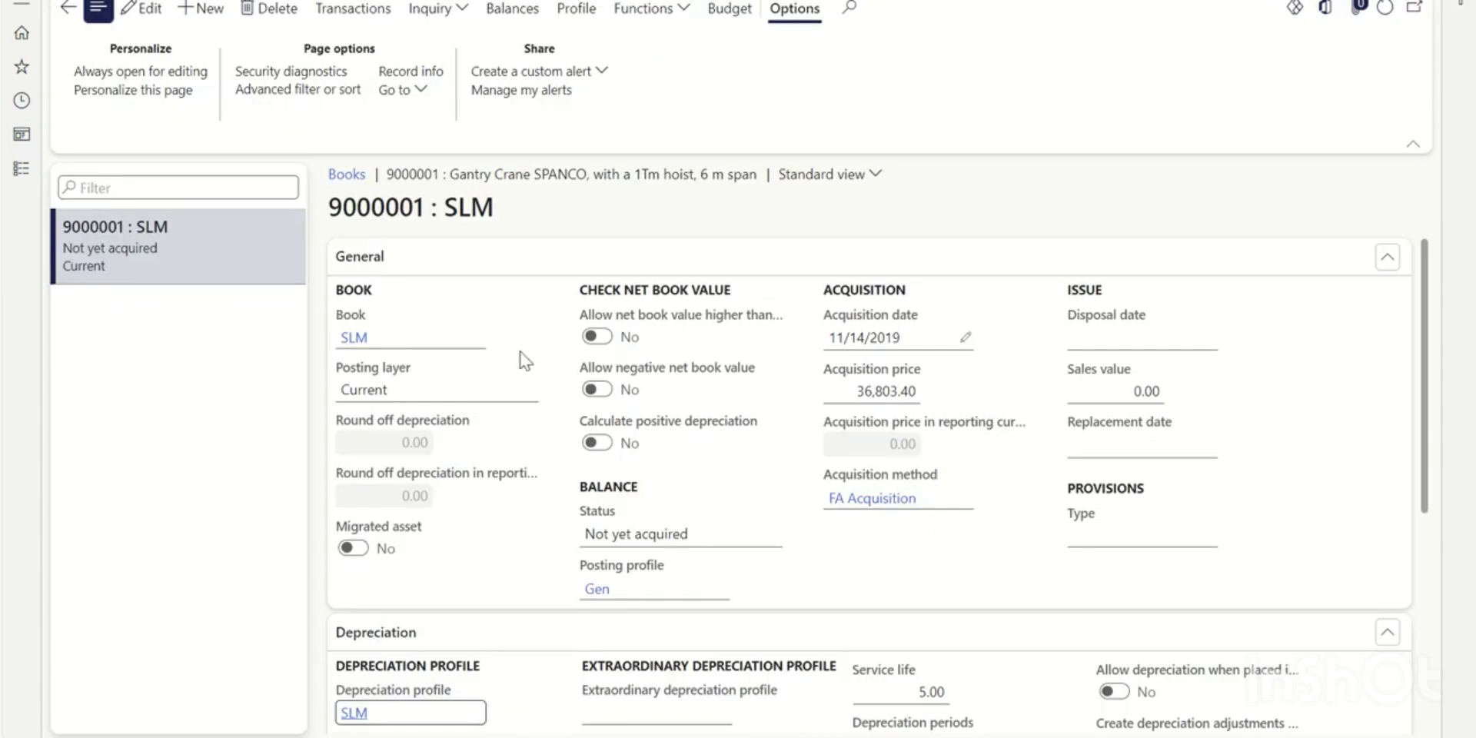
# Refresh asset 9000001's SLM book and examine its acquisition date, placed in service date, and remaining depreciation periods
pyautogui.click(1385, 9)
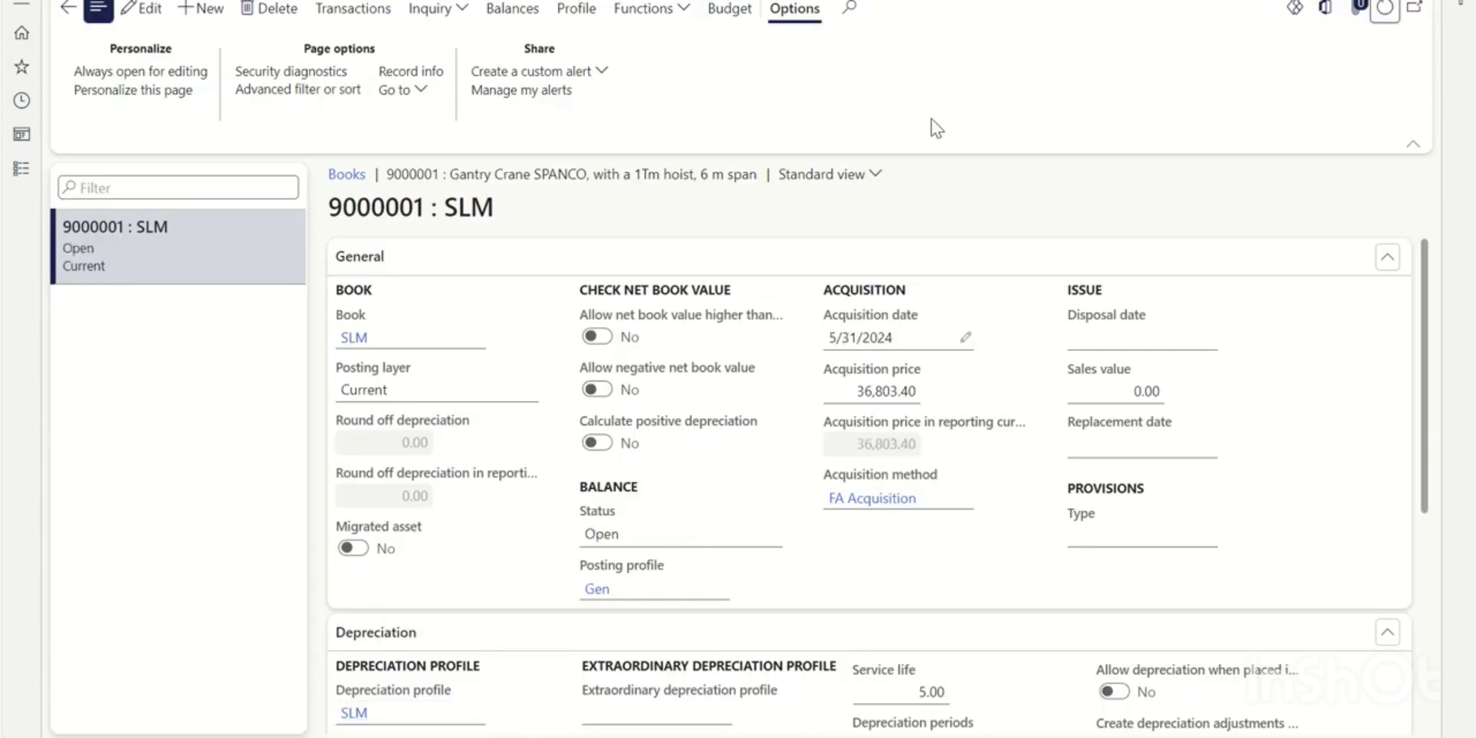
pyautogui.click(1019, 343)
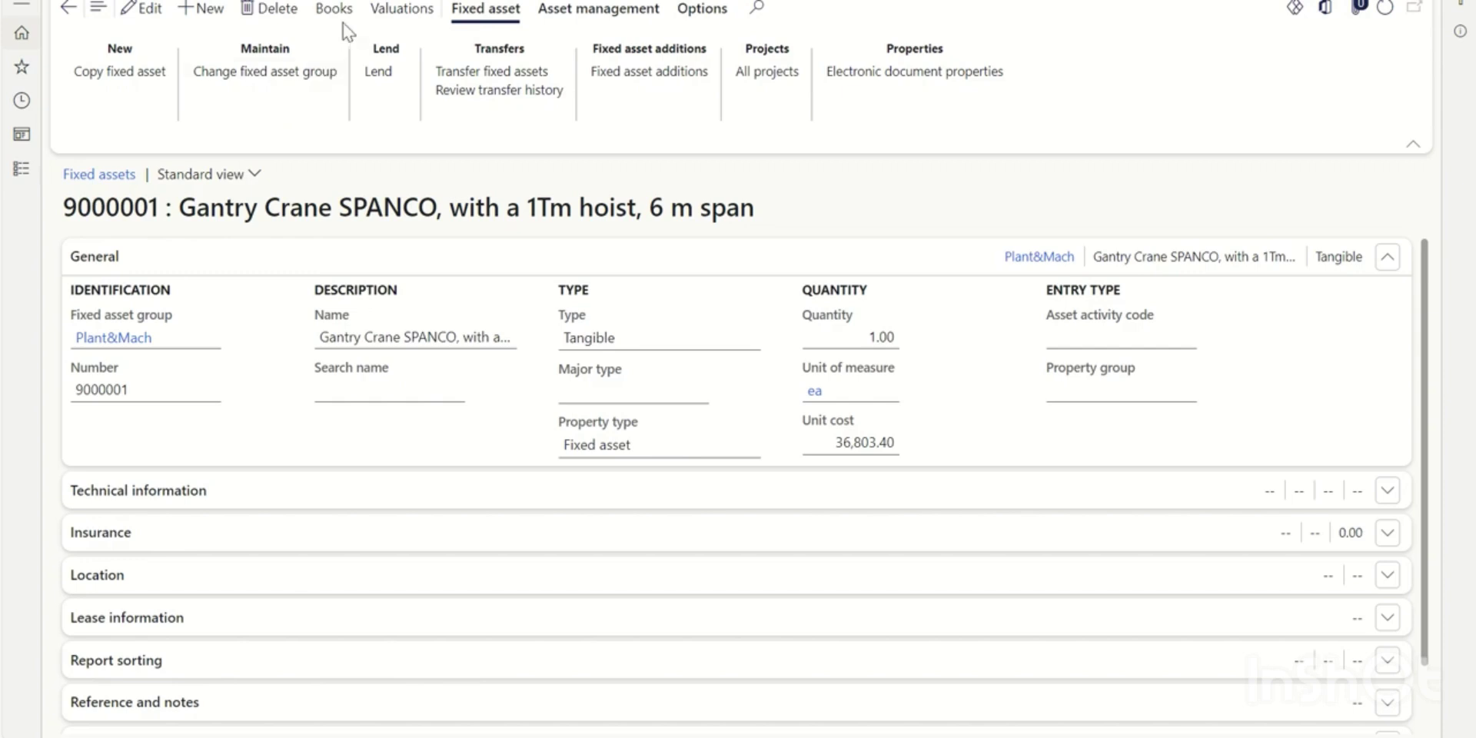
pyautogui.click(338, 14)
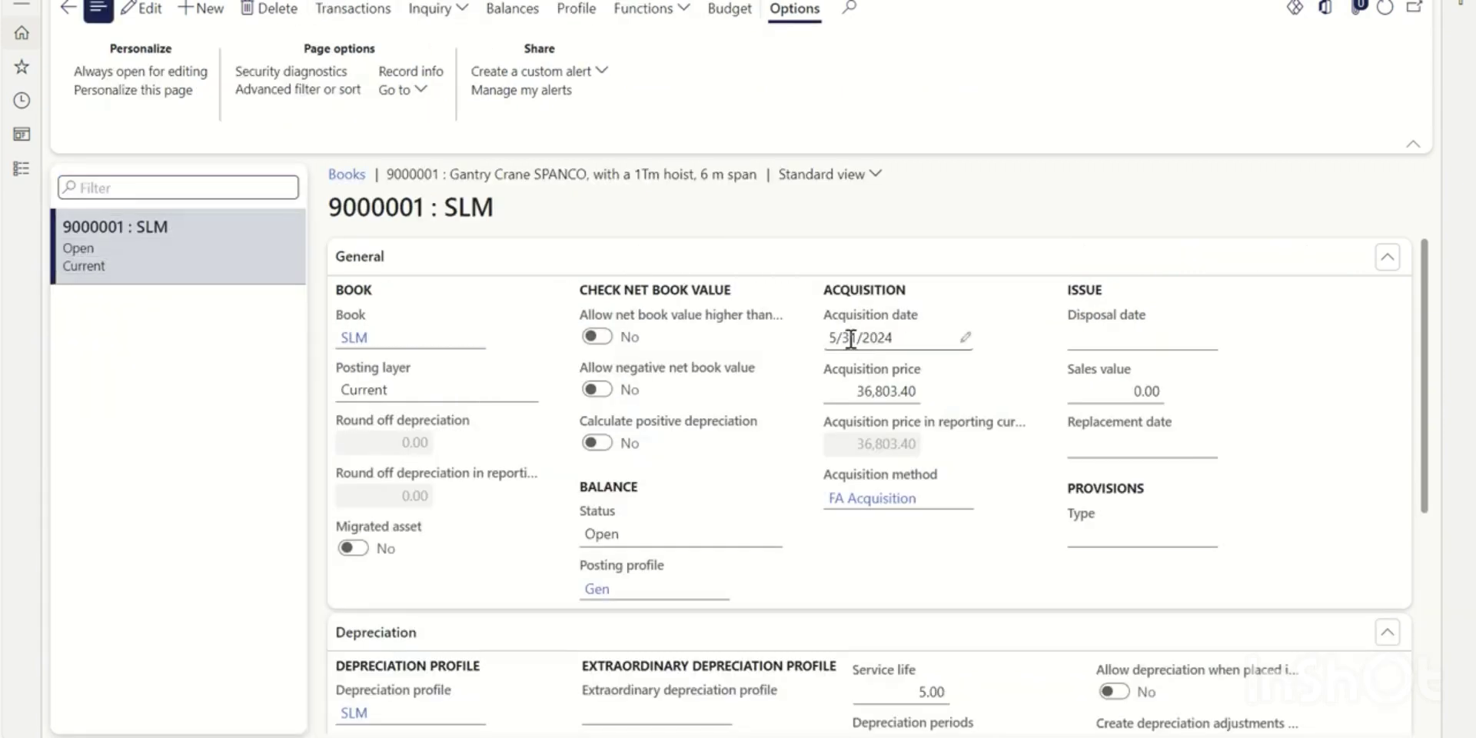
pyautogui.moveTo(895, 346)
pyautogui.scroll(-5, 862, 338)
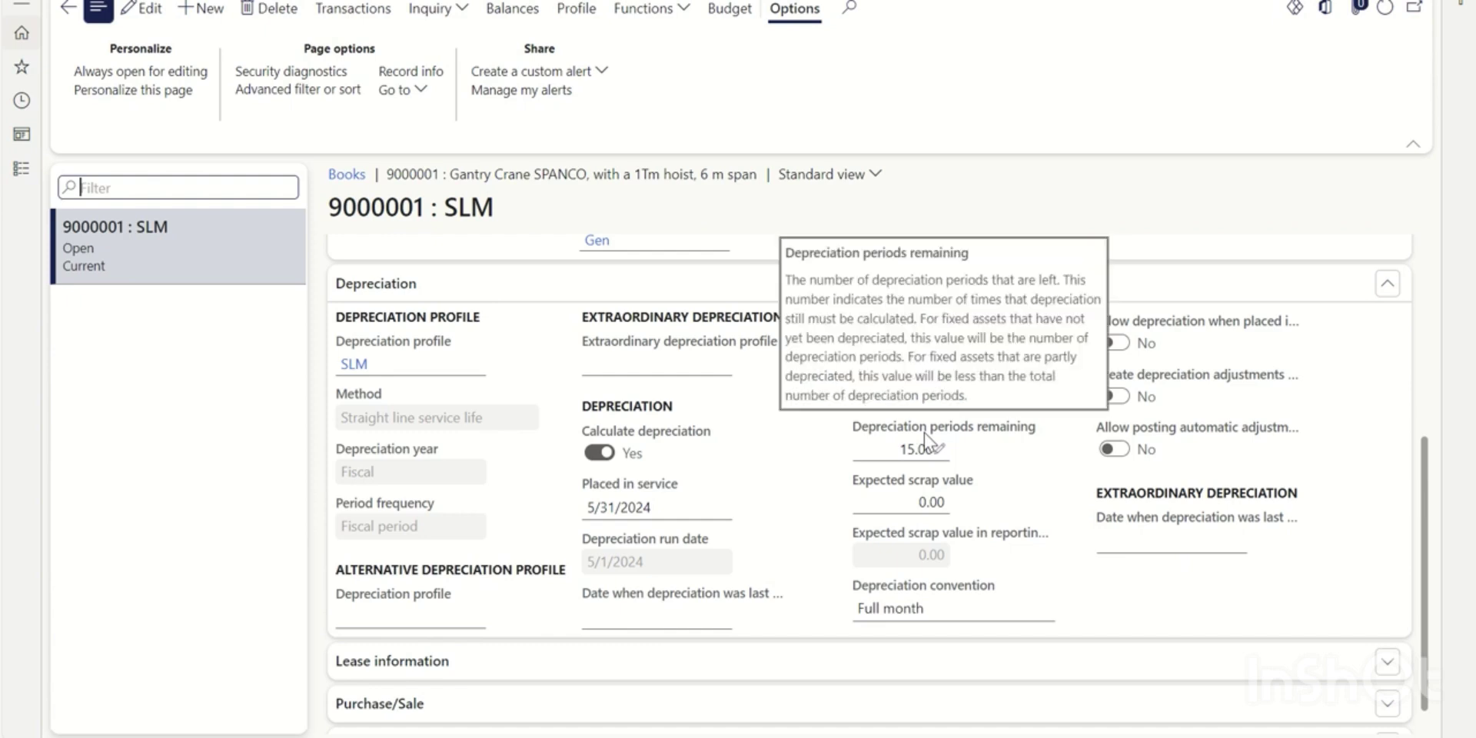
pyautogui.scroll(5, 800, 465)
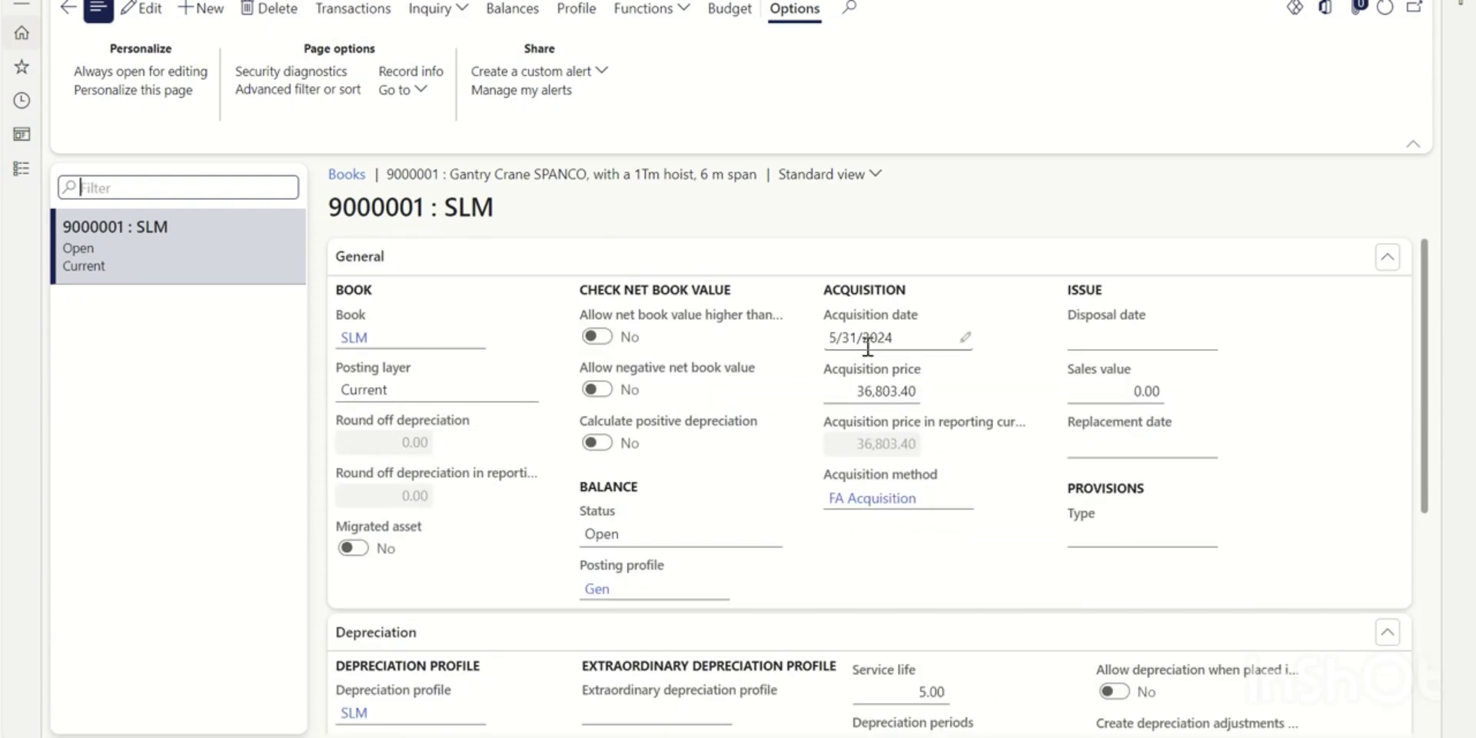
pyautogui.moveTo(880, 315)
pyautogui.scroll(-5, 881, 315)
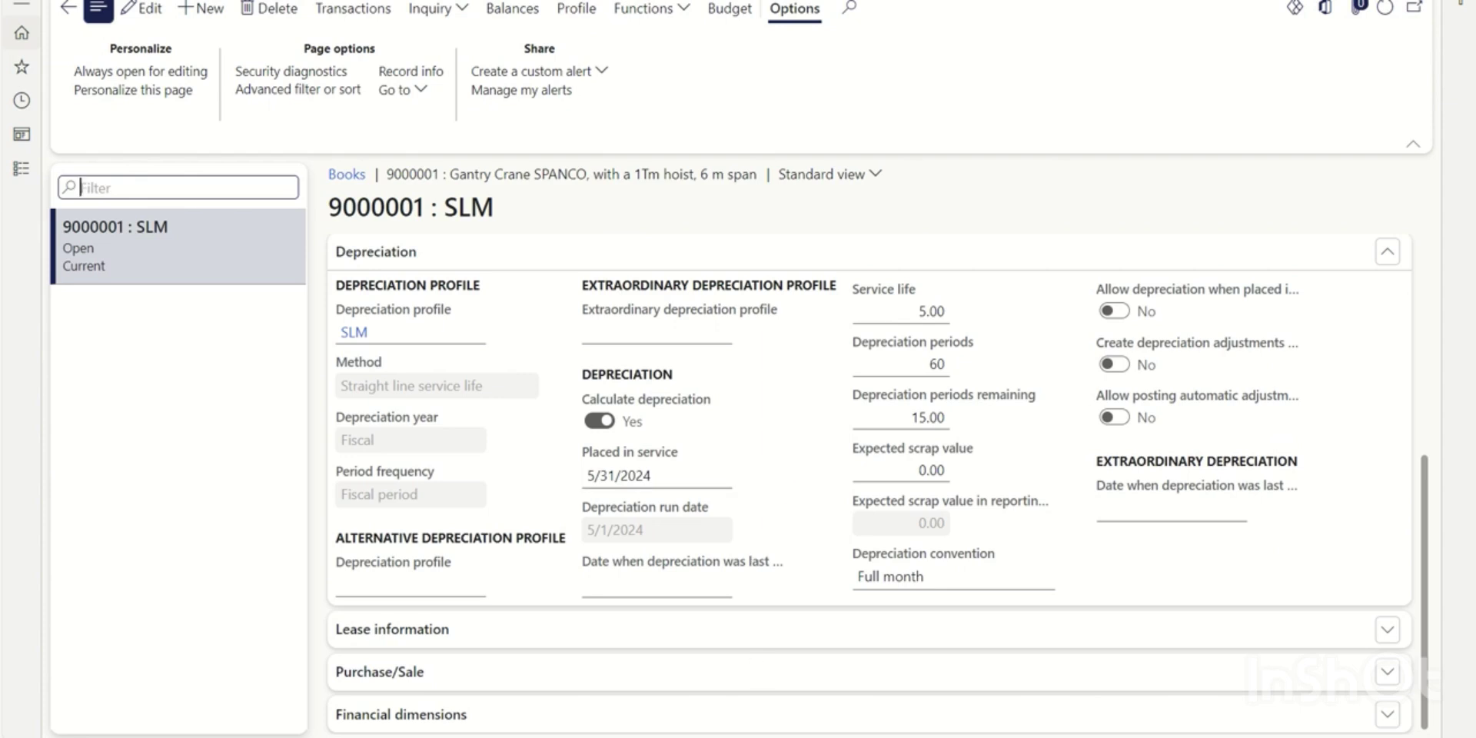
# Compare the Books entities for Step 2 and Step 4 in the FA key points workbook, and return to the asset book
pyautogui.click(767, 677)
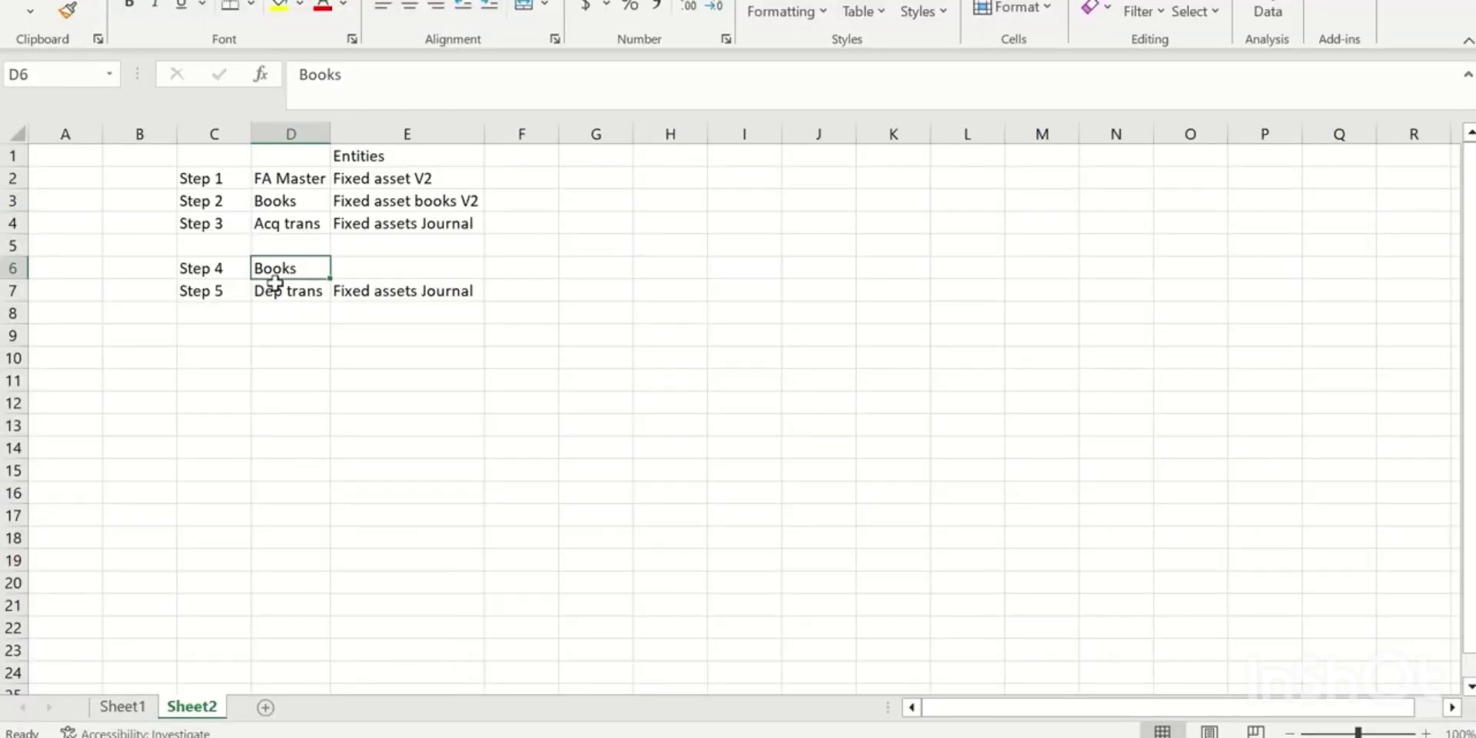
pyautogui.click(366, 286)
pyautogui.click(279, 267)
pyautogui.click(386, 202)
pyautogui.click(356, 266)
pyautogui.hotkey('alt', 'Tab')
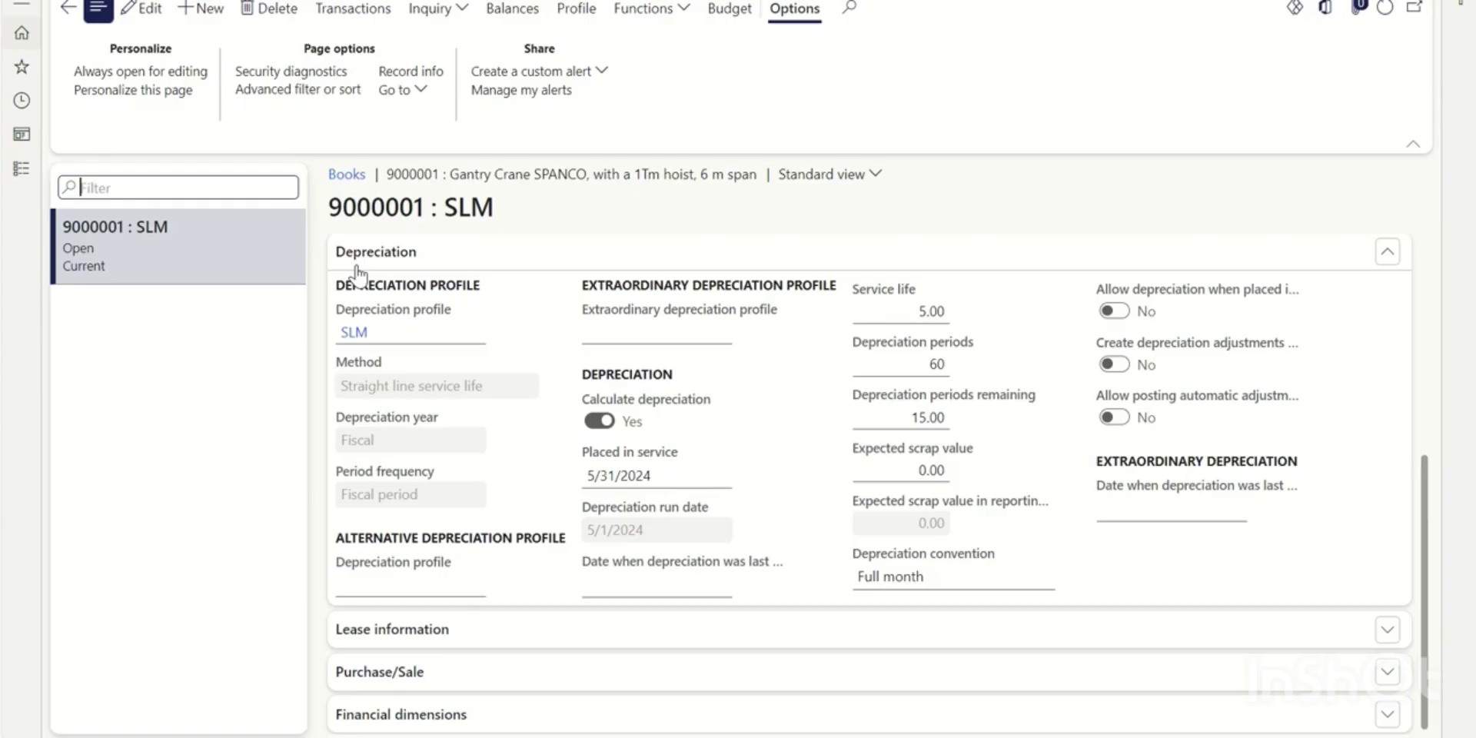
# Recheck the SLM book's acquisition and depreciation details, view asset 9000001's posted transactions, and go back
pyautogui.scroll(5, 884, 523)
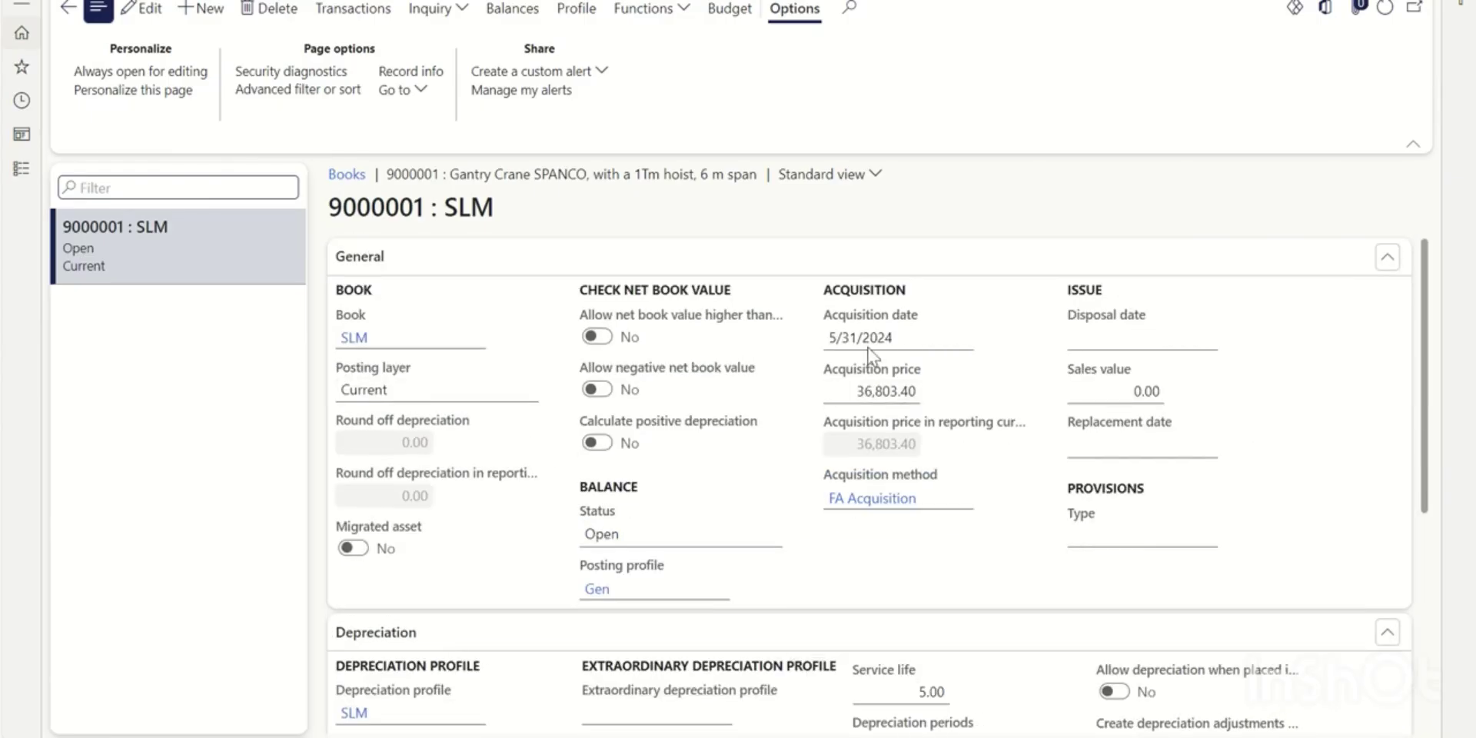
pyautogui.scroll(-3, 868, 347)
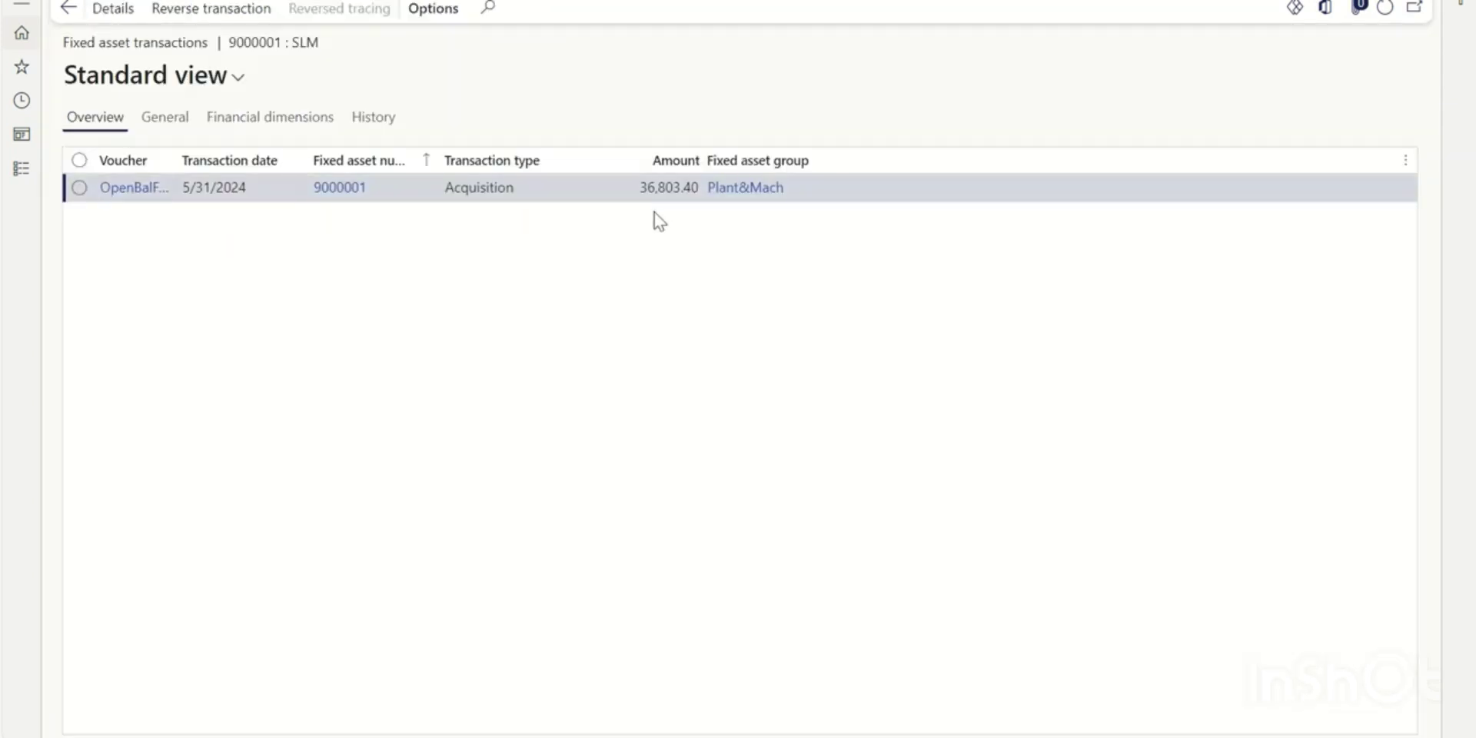
pyautogui.click(68, 7)
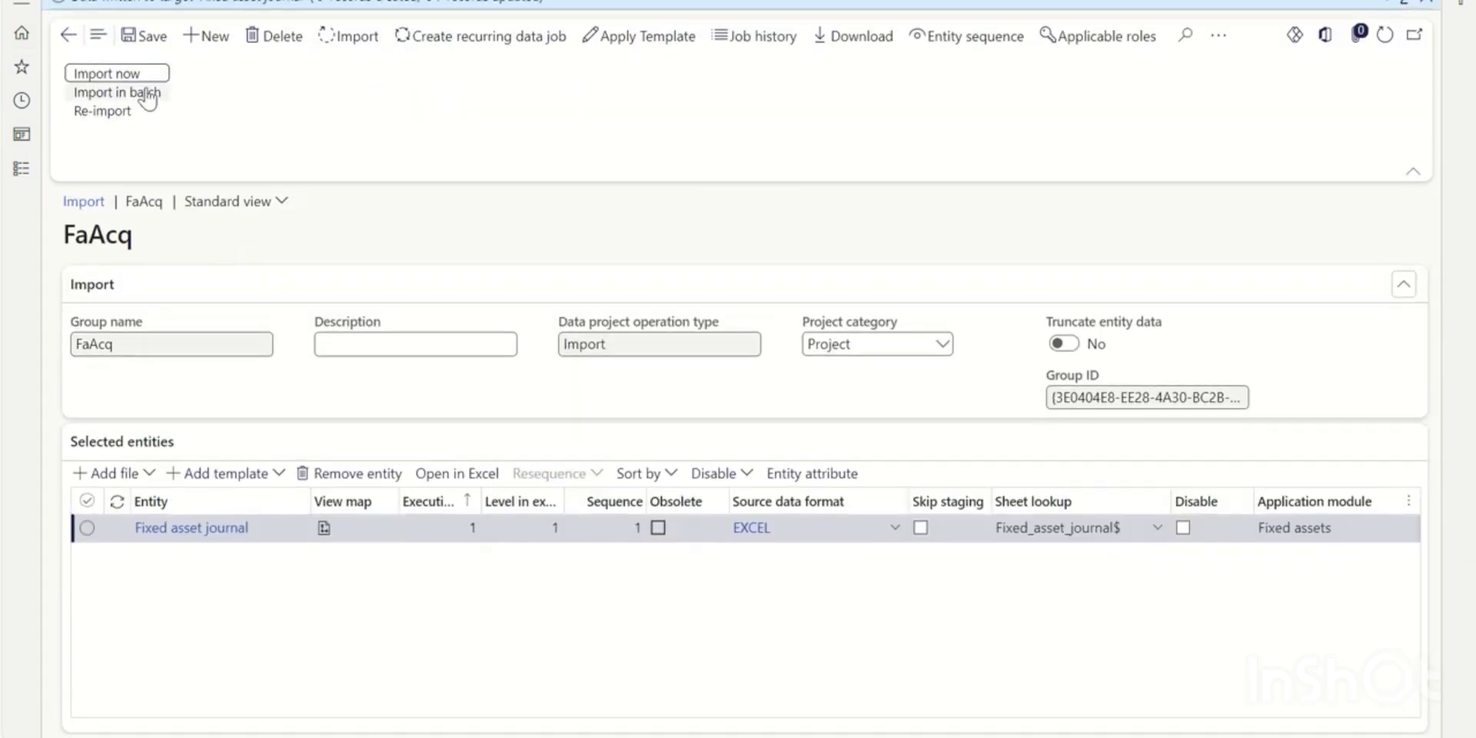
# Create an import project with the group name FABokkr and set up an EXCEL file for the Fixed asset book V2 entity
pyautogui.hotkey('alt', 'n')
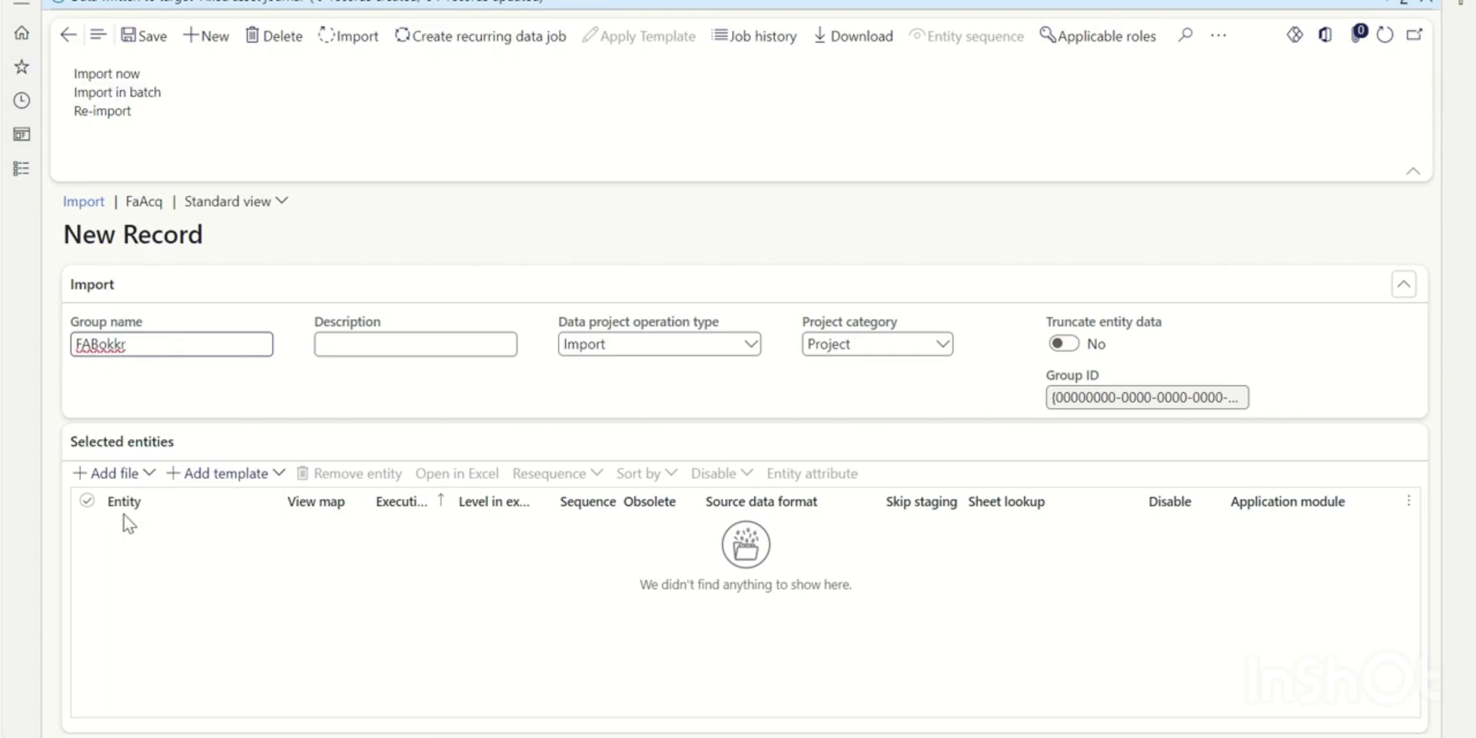
pyautogui.click(123, 484)
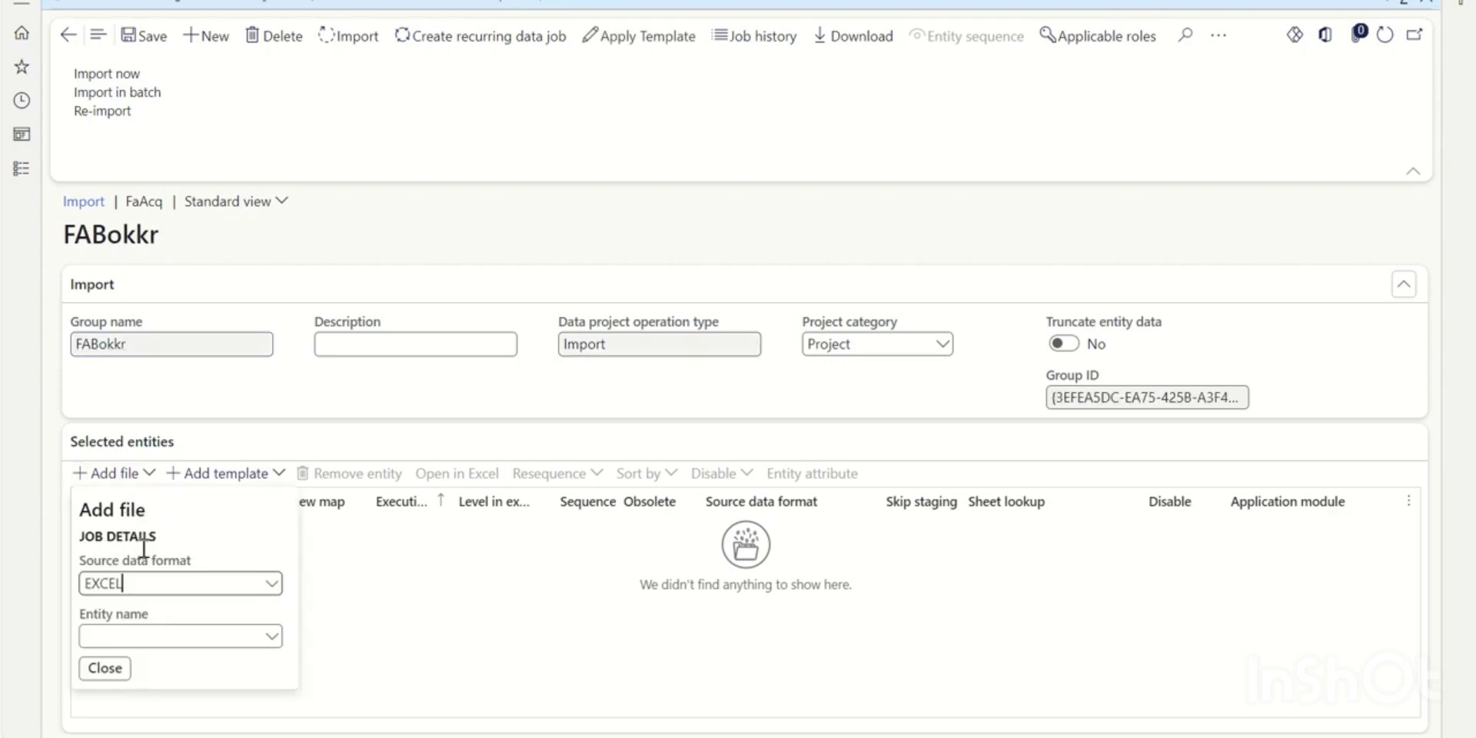
pyautogui.click(275, 638)
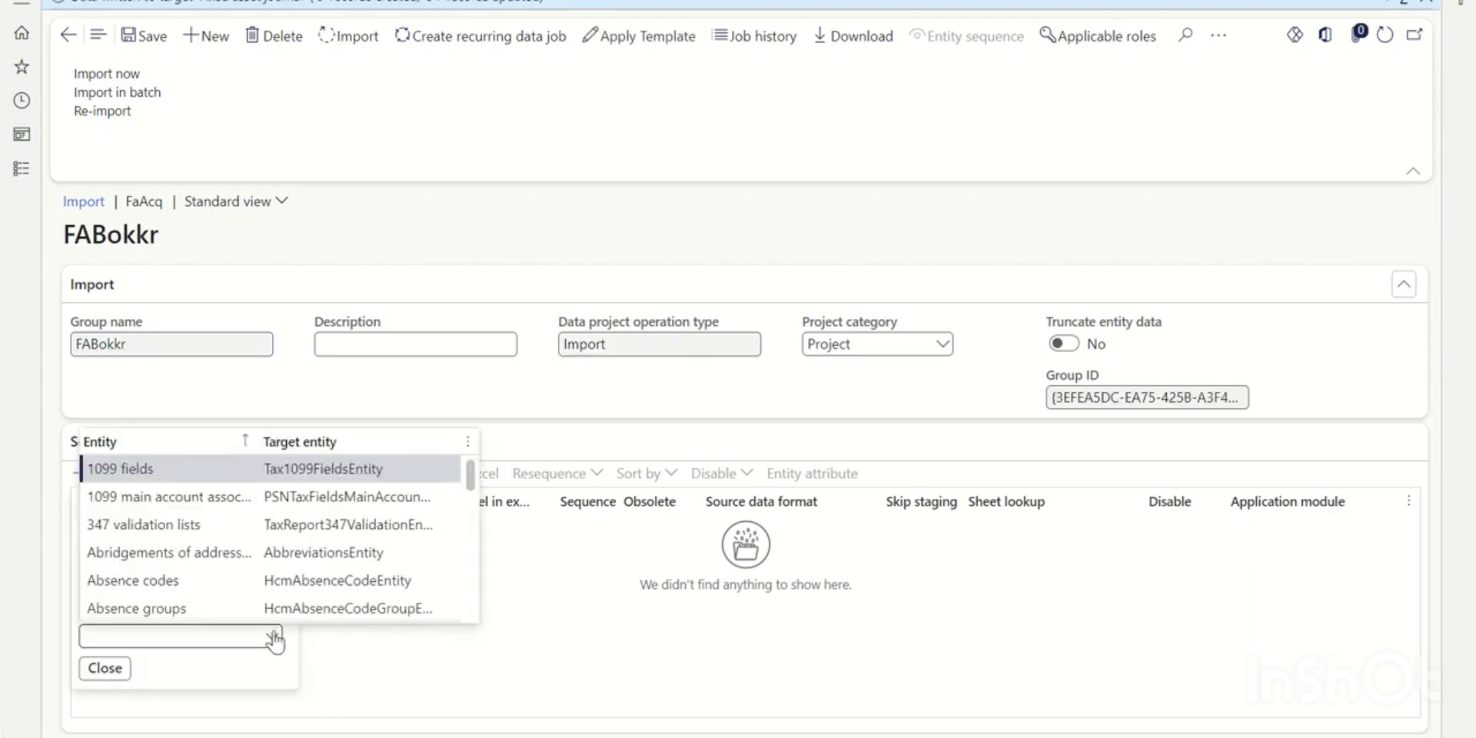
pyautogui.hotkey('ctrl', 'g')
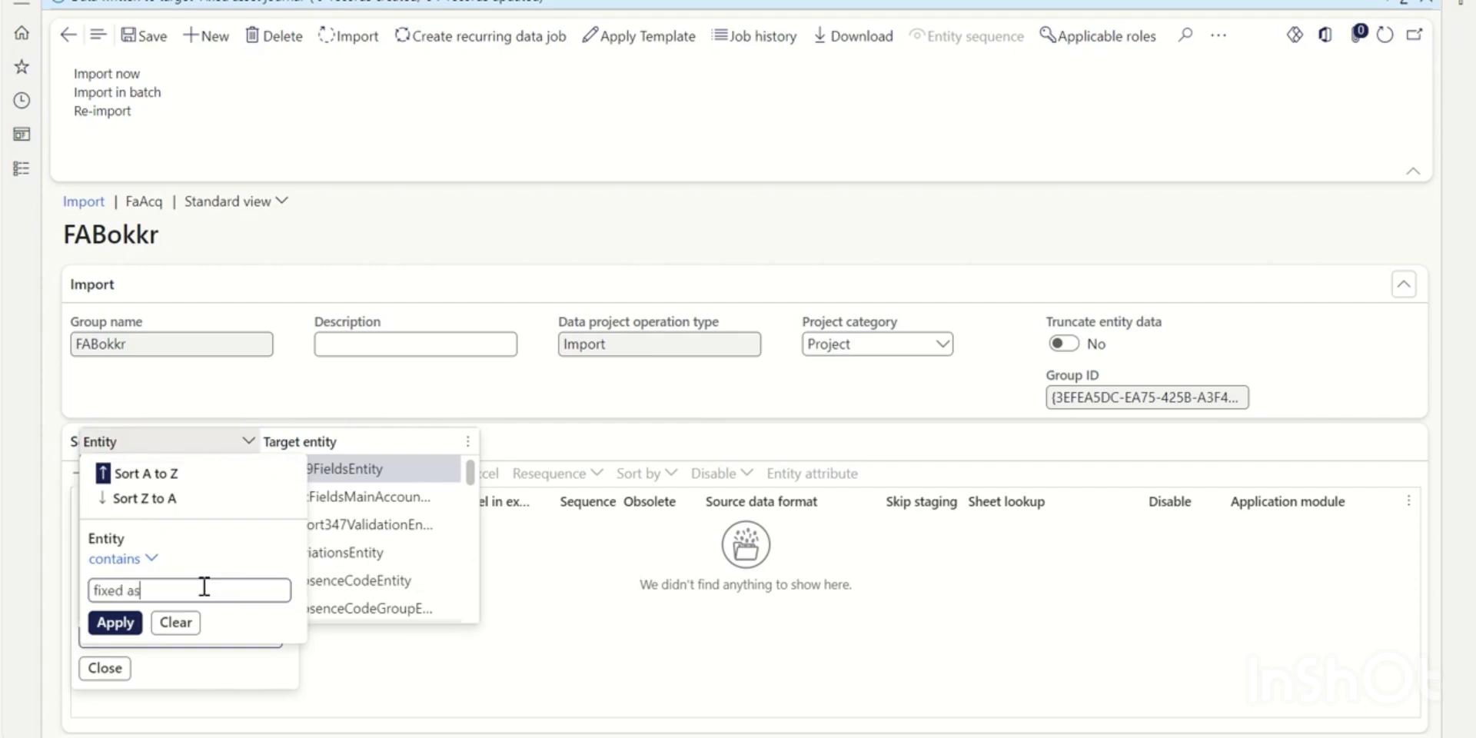
pyautogui.press('Return')
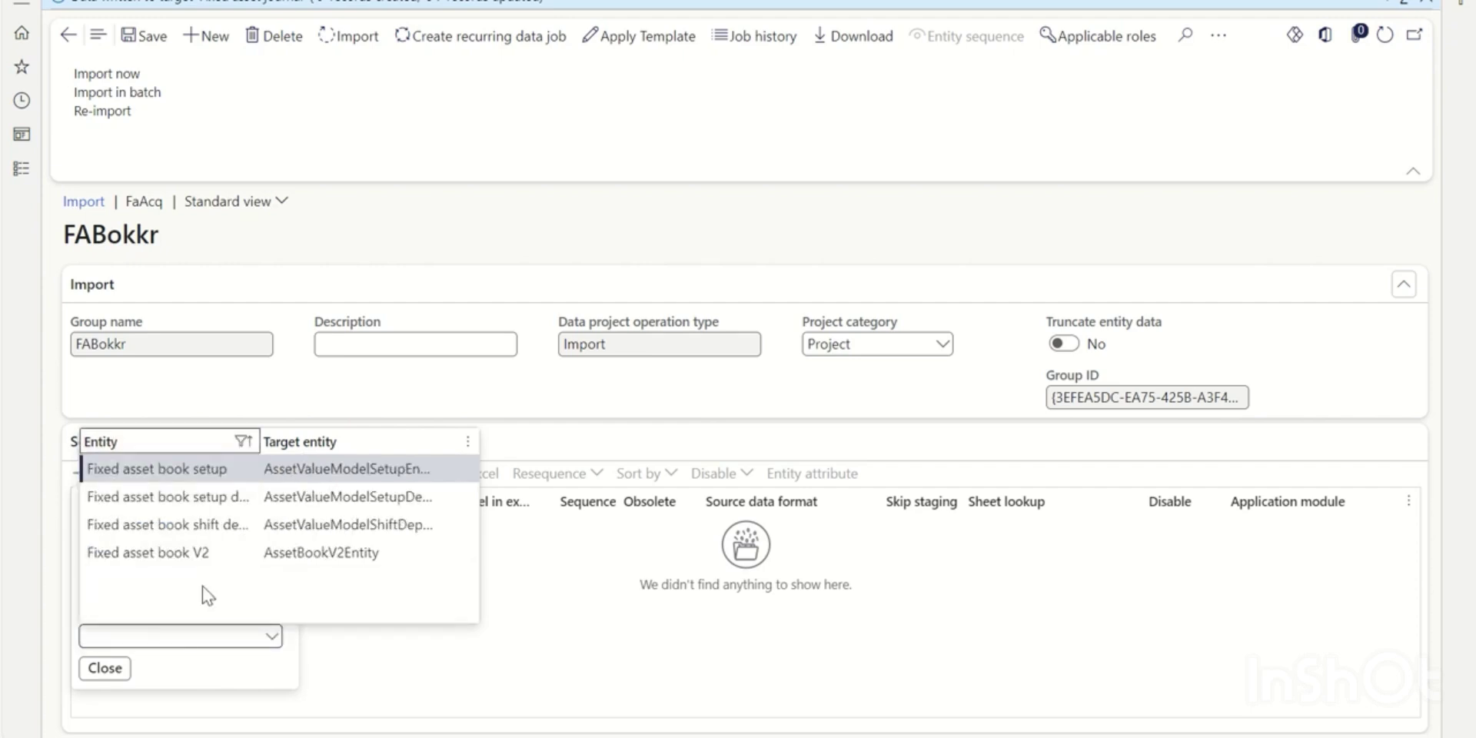
pyautogui.click(299, 553)
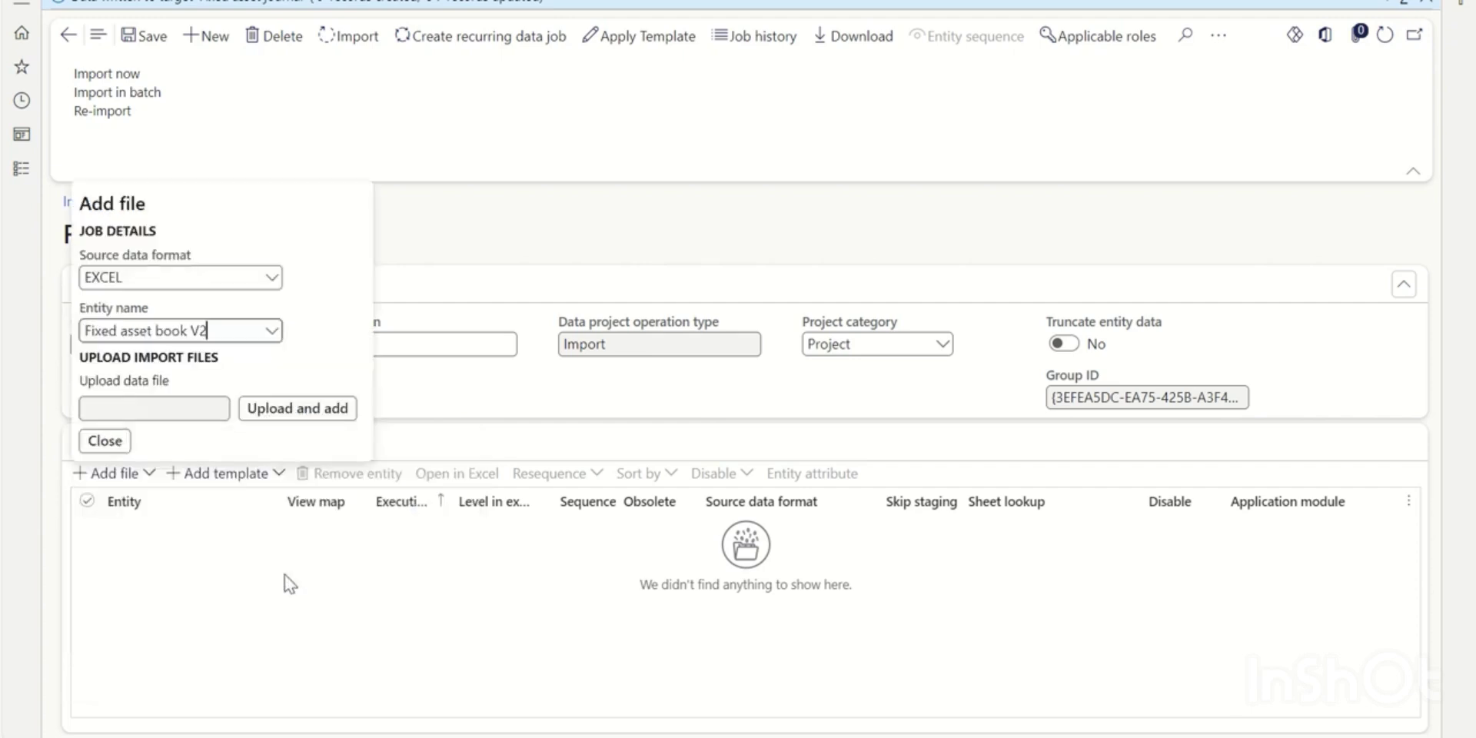
# Upload 2.FA Book update.xlsx from D365's Functional > Fixed assets > Migrate folder as the Fixed asset book V2 import file
pyautogui.click(310, 414)
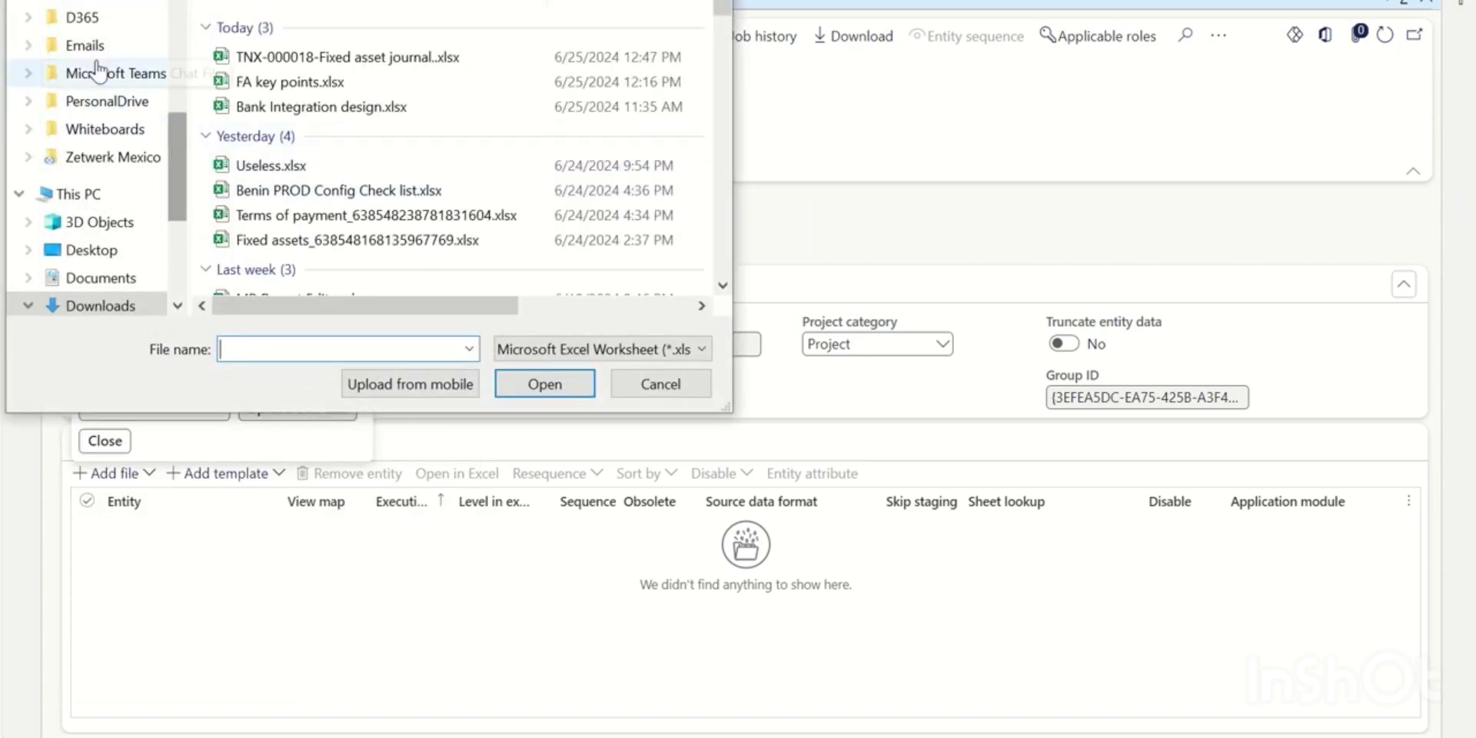
pyautogui.click(84, 19)
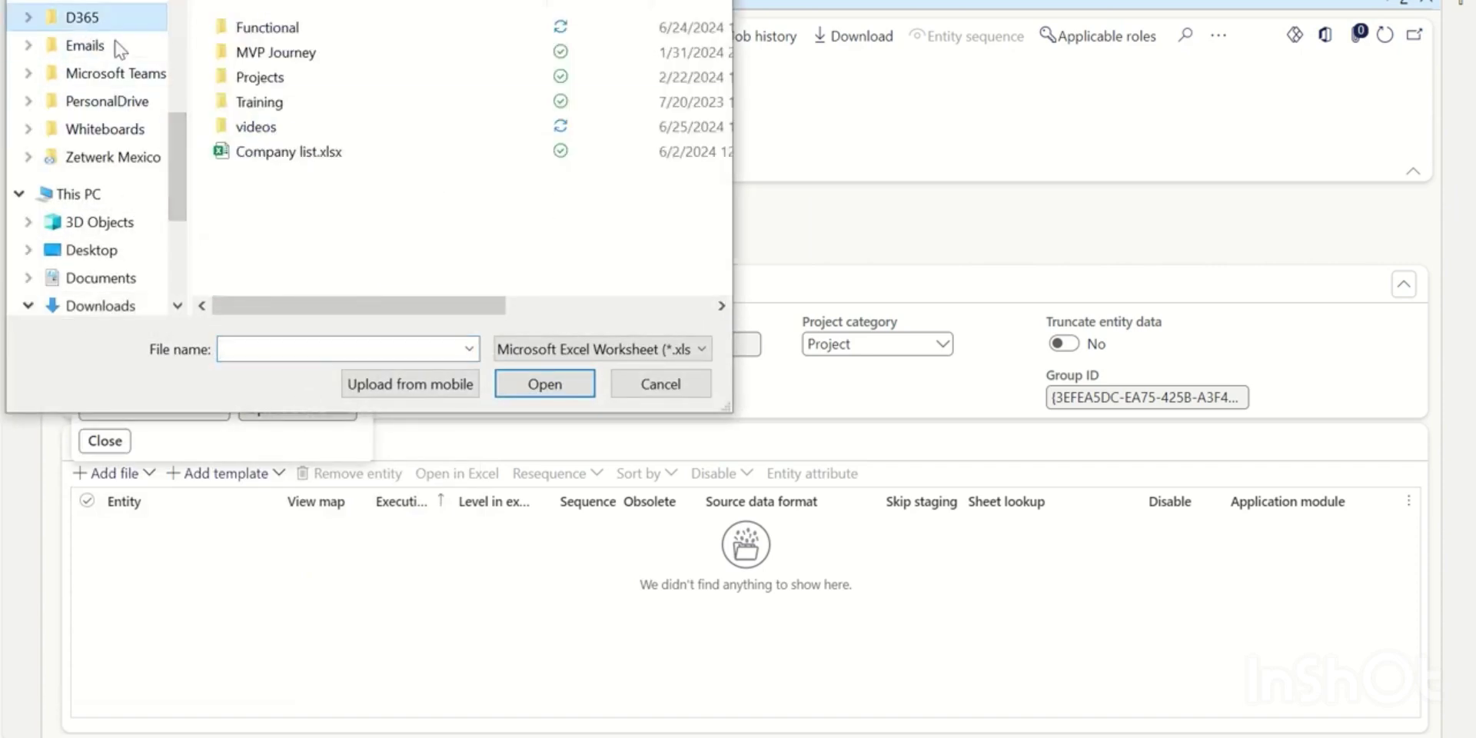
pyautogui.doubleClick(278, 78)
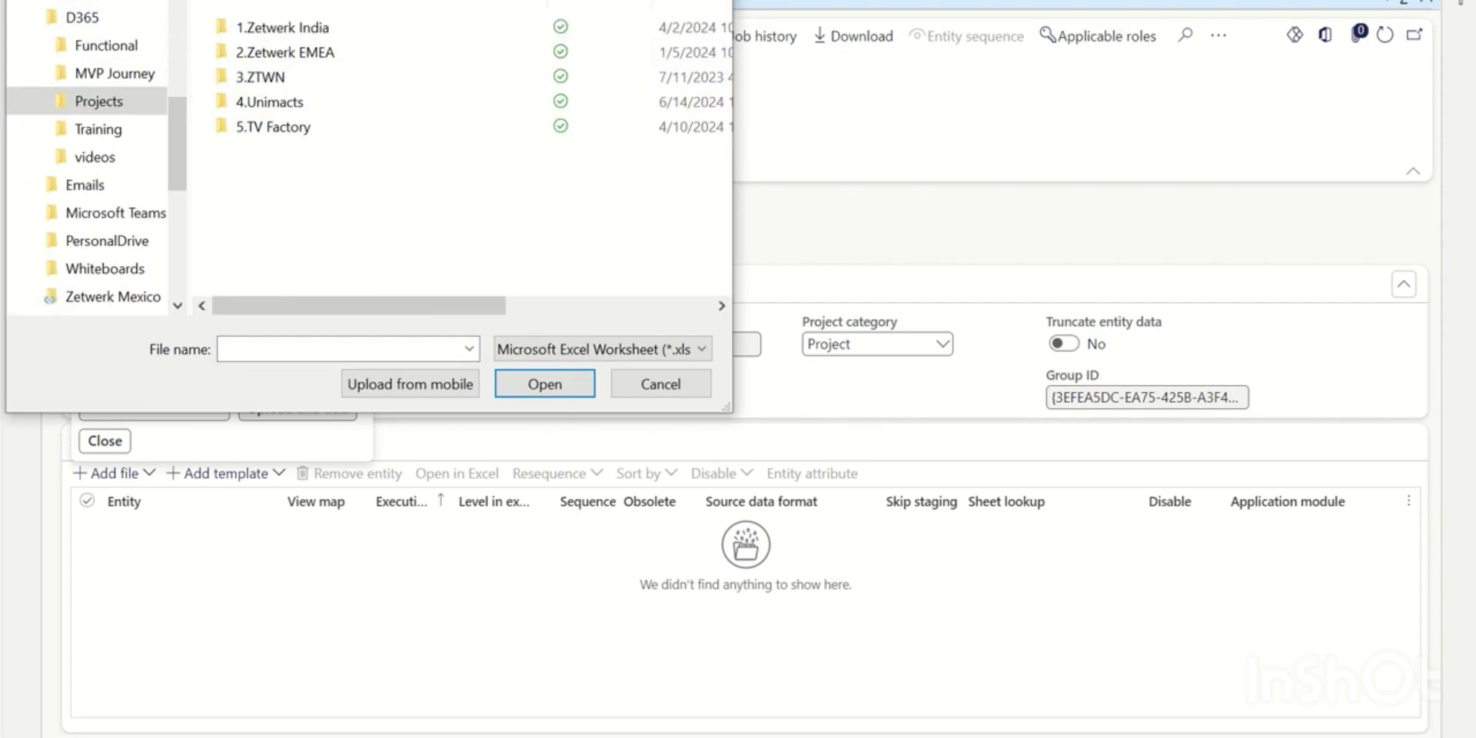
pyautogui.hotkey('alt', 'Left')
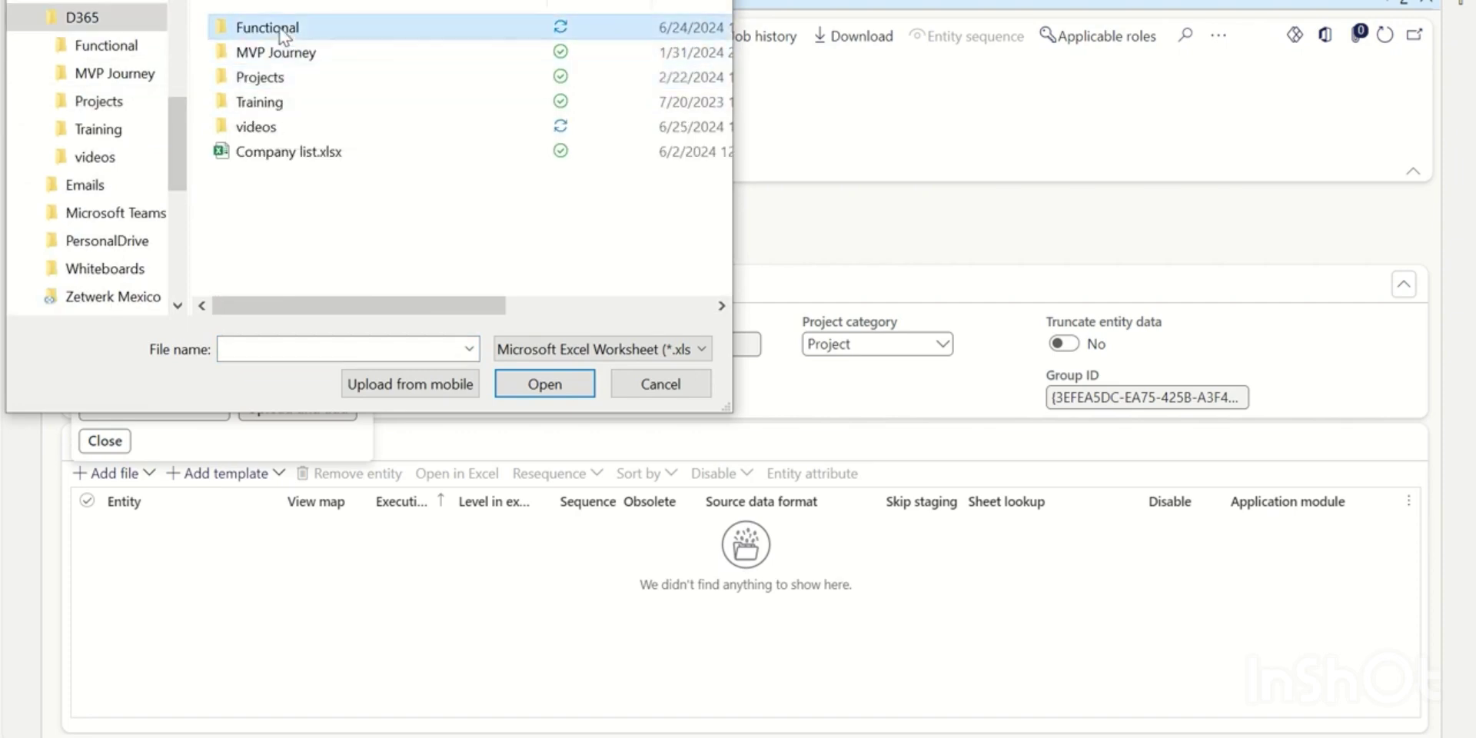
pyautogui.doubleClick(288, 31)
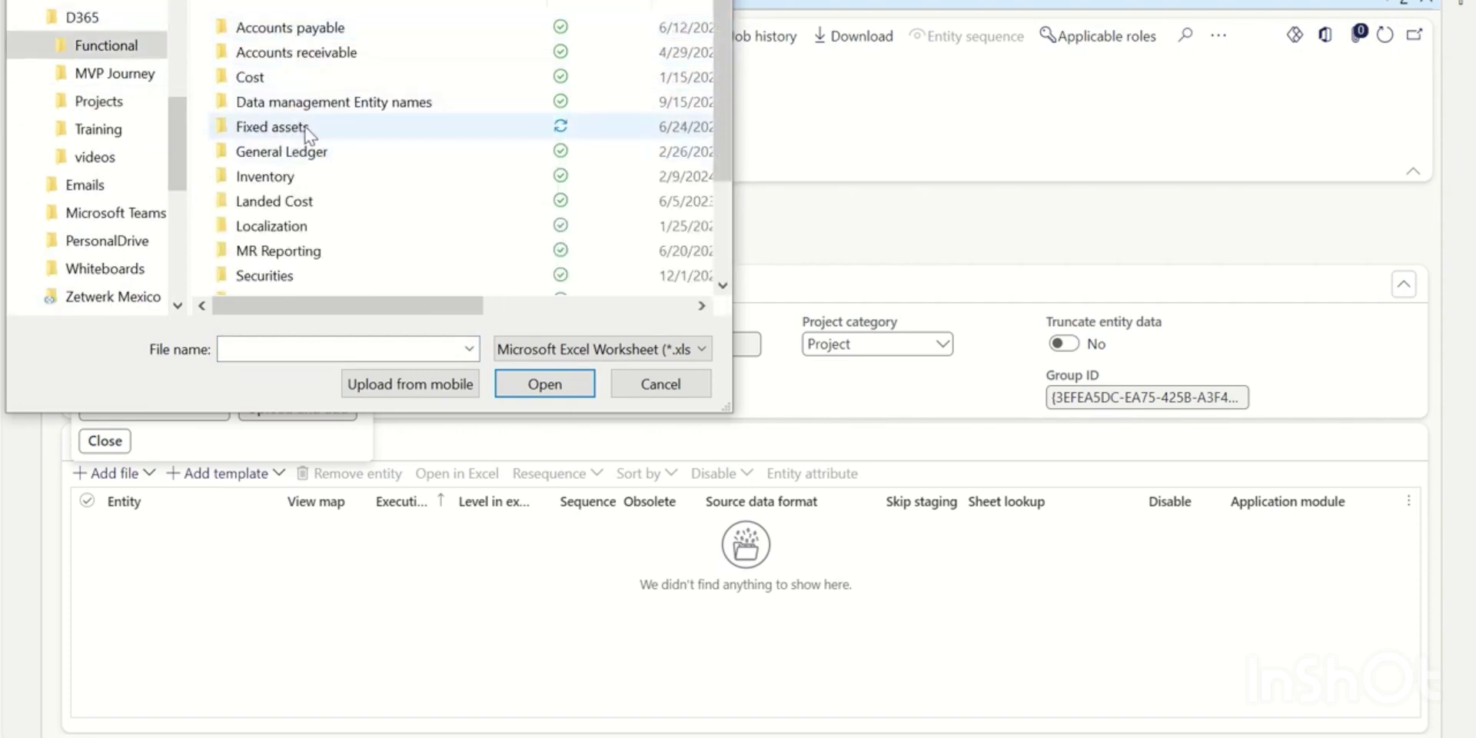
pyautogui.doubleClick(307, 129)
pyautogui.doubleClick(290, 34)
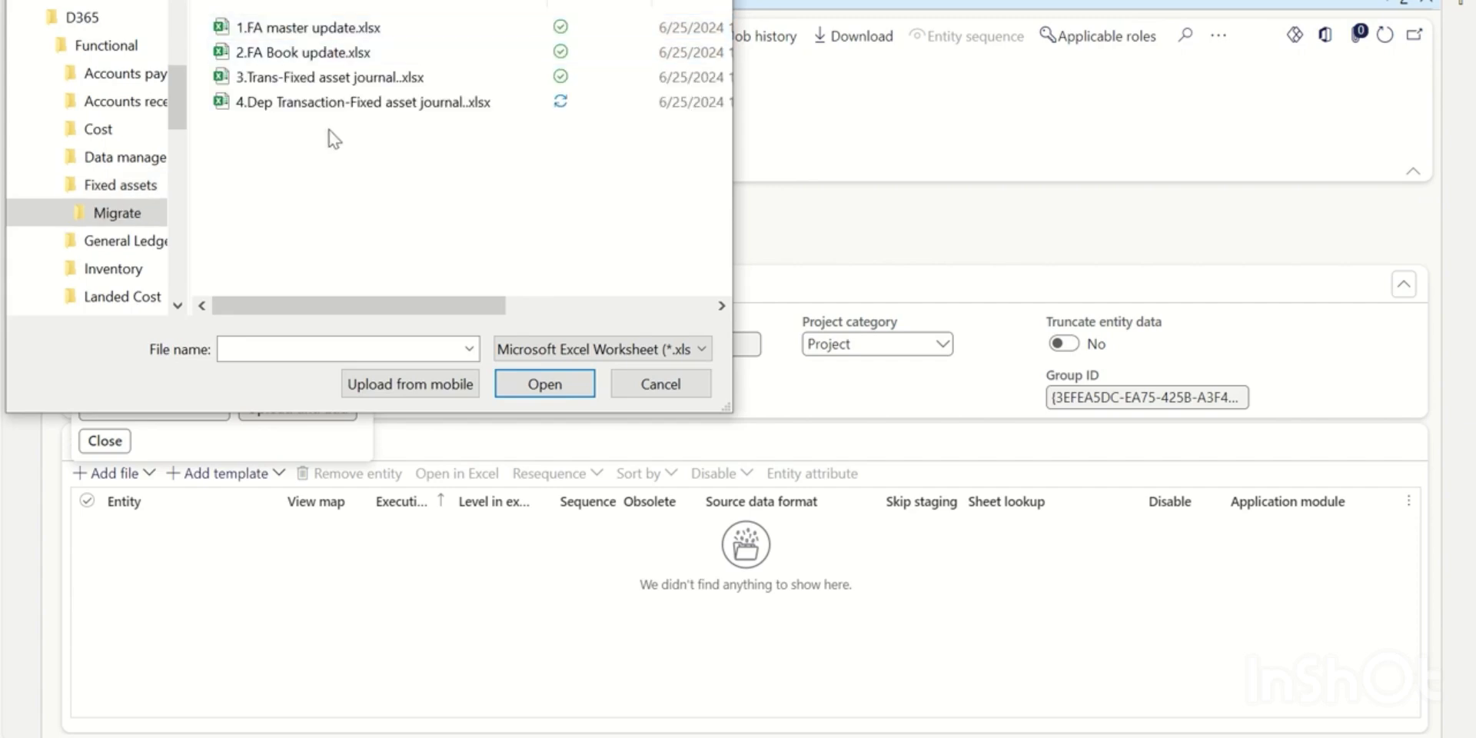
pyautogui.doubleClick(322, 59)
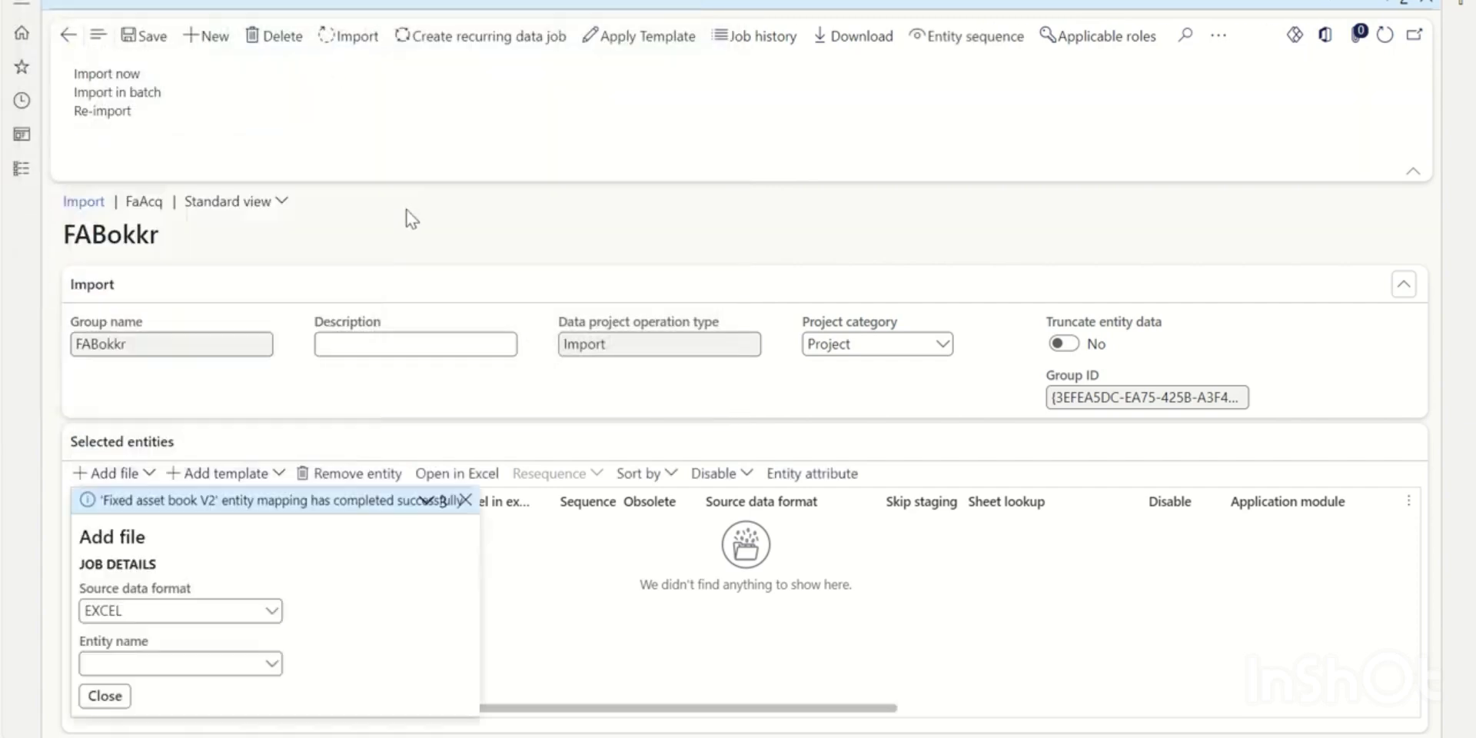
# Close the file setup, select the Fixed asset book V2 entity, and import it immediately
pyautogui.click(104, 696)
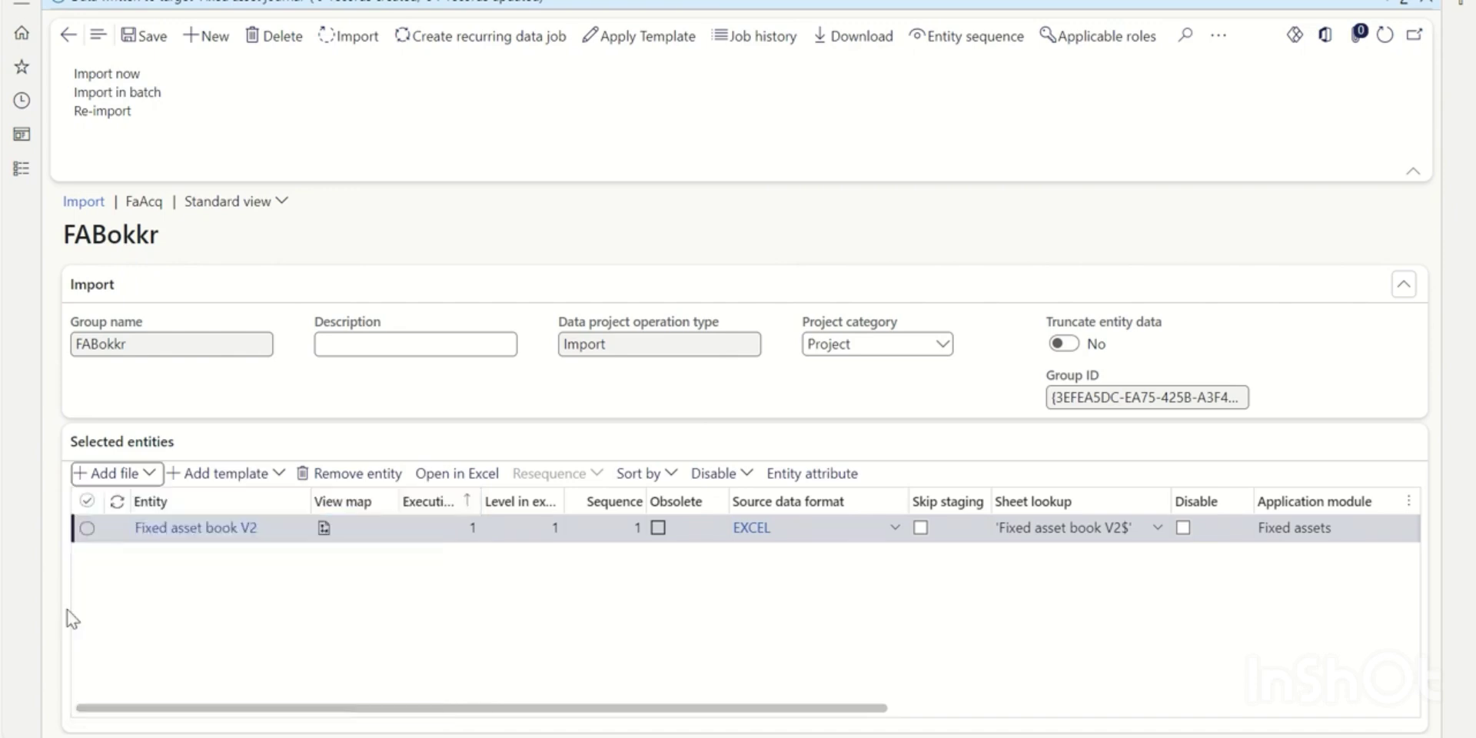
pyautogui.click(87, 527)
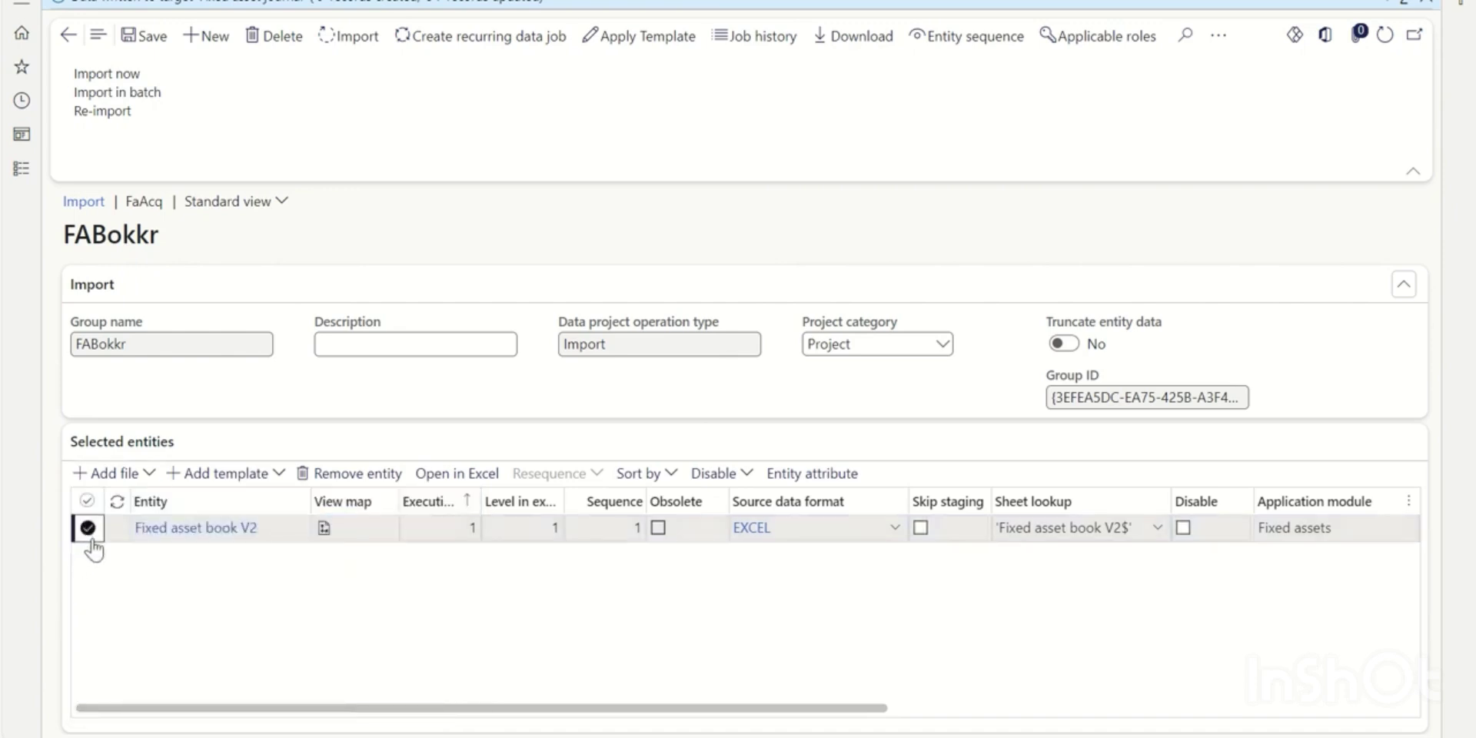
pyautogui.click(163, 74)
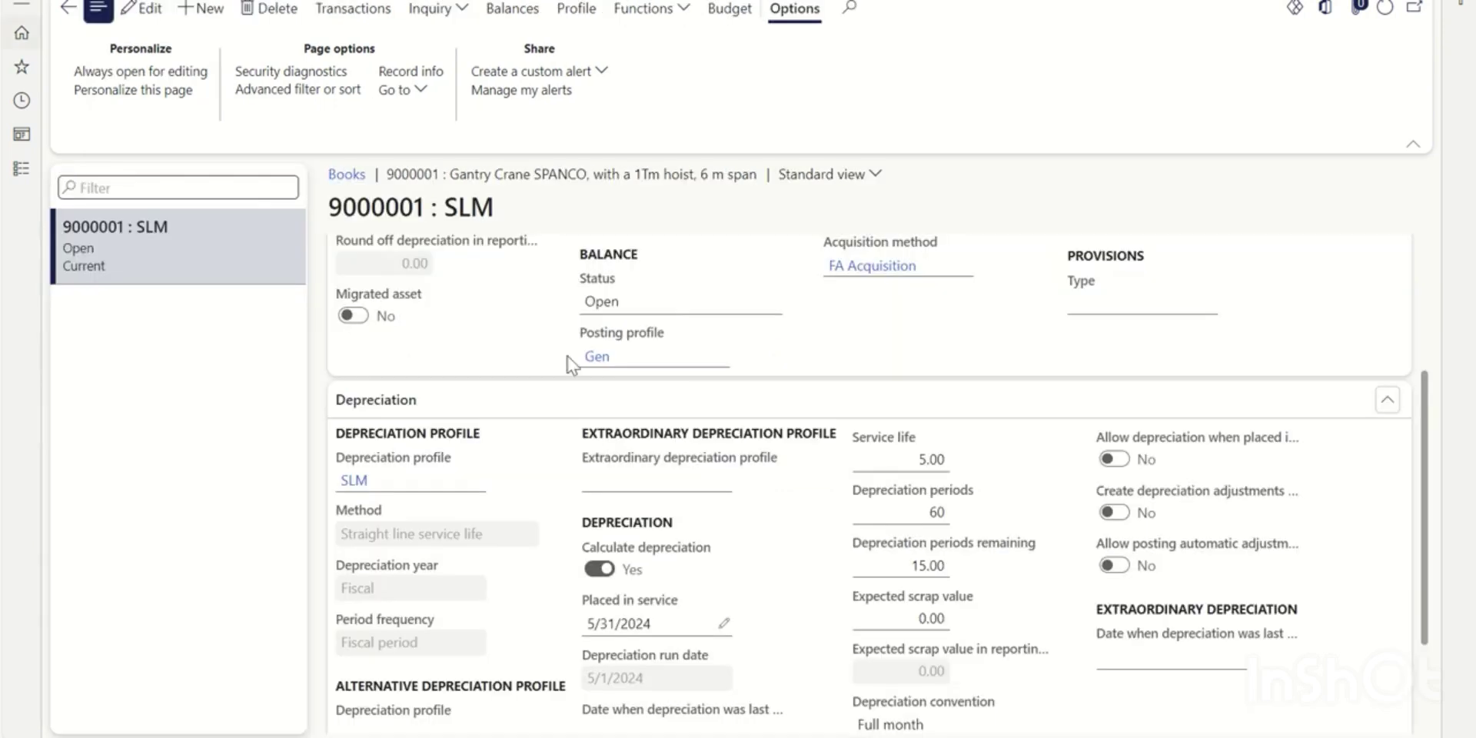
# Refresh asset 9000001's SLM book and examine its acquisition date, placed in service date, and depreciation periods remaining
pyautogui.scroll(3, 970, 486)
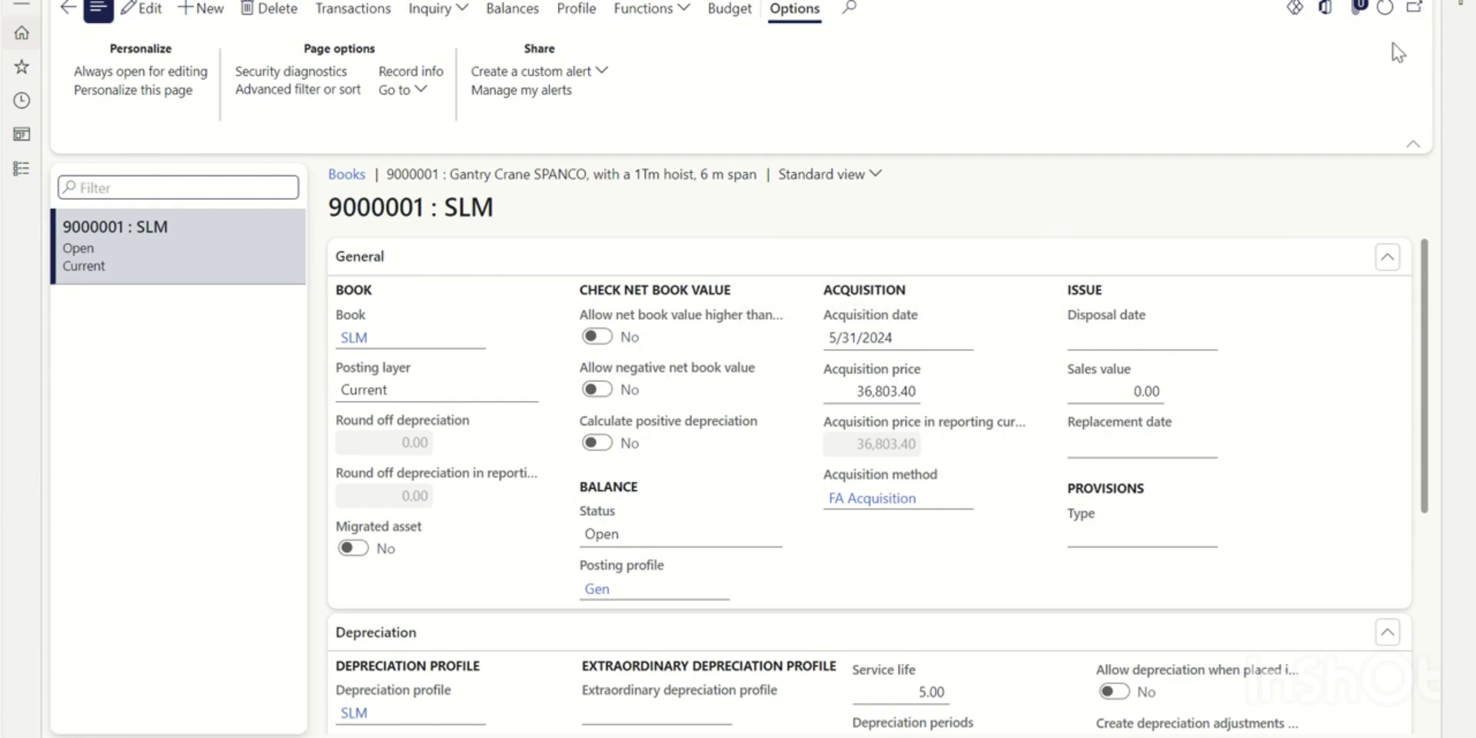
pyautogui.click(1385, 9)
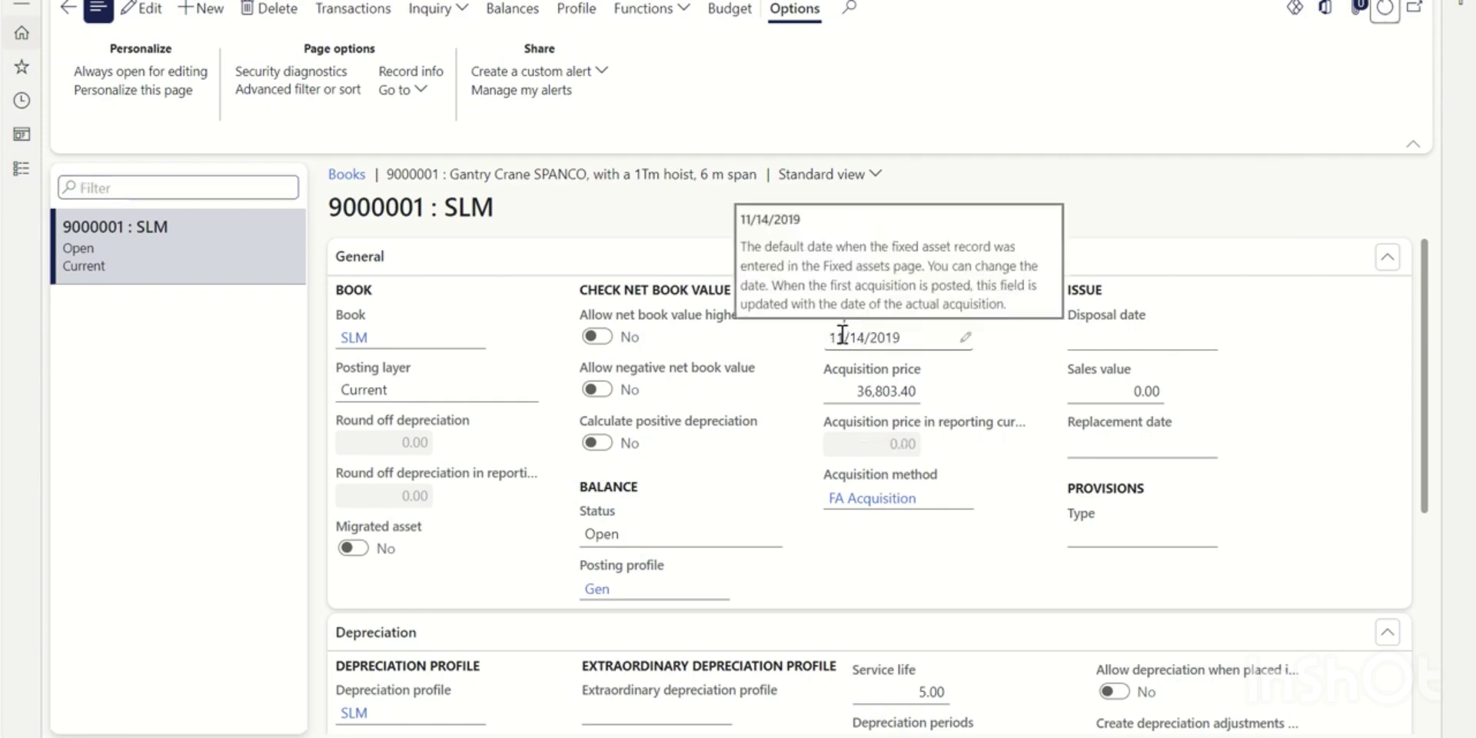
pyautogui.scroll(-5, 817, 343)
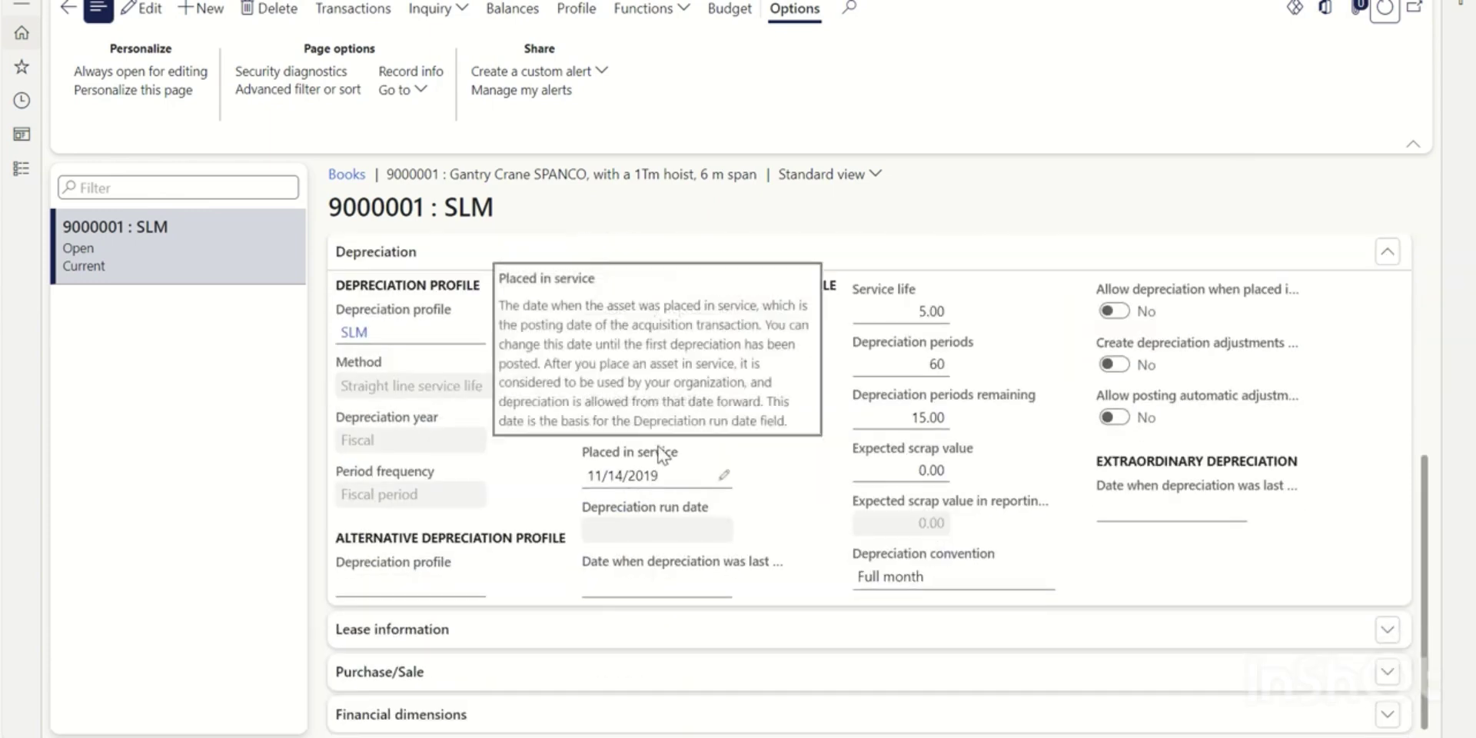
pyautogui.moveTo(657, 470)
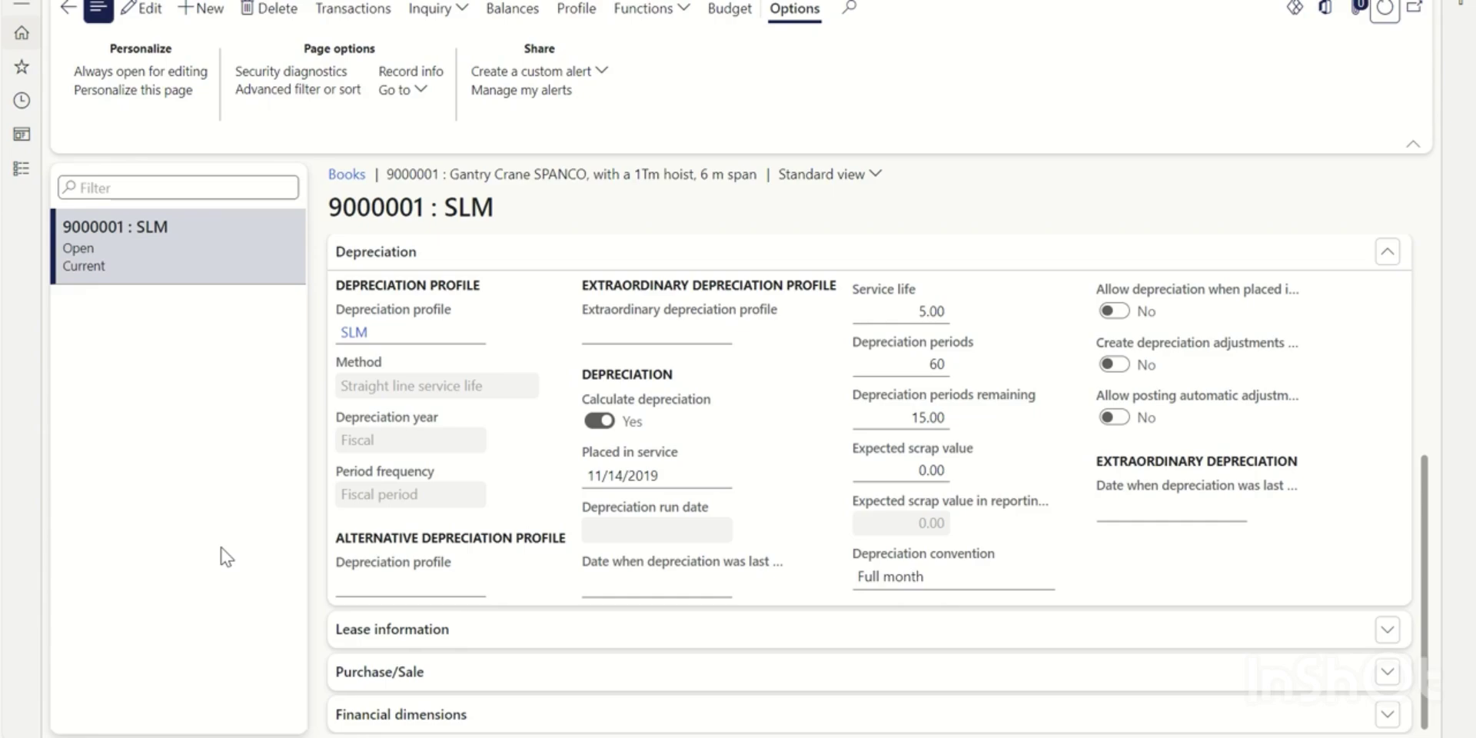
# Switch to the FA key points workbook in Excel and review the Step 4 Books and Step 5 Dep trans entities
pyautogui.hotkey('alt', 'Tab')
pyautogui.hotkey('alt', 'Tab')
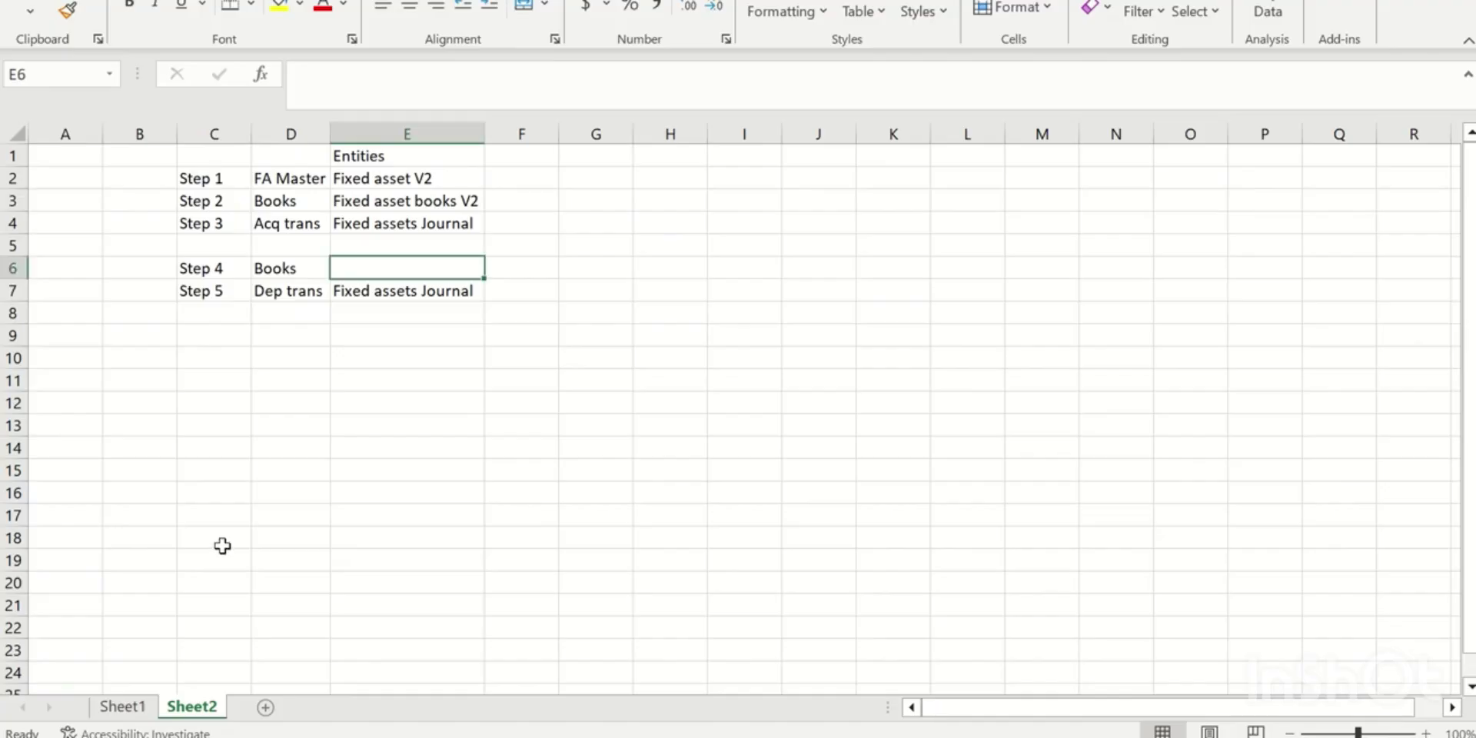
pyautogui.click(416, 282)
pyautogui.moveTo(334, 395); pyautogui.dragTo(335, 386)
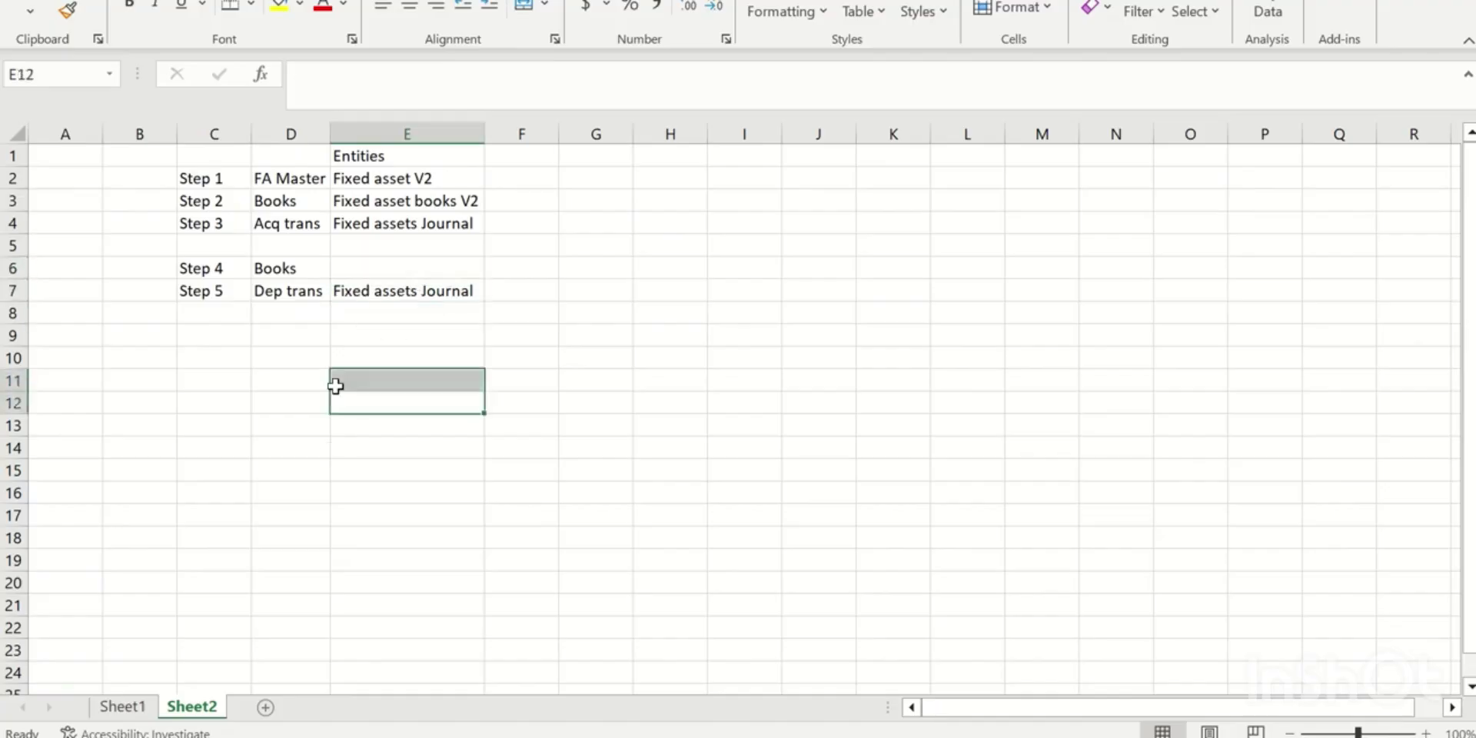
pyautogui.click(336, 336)
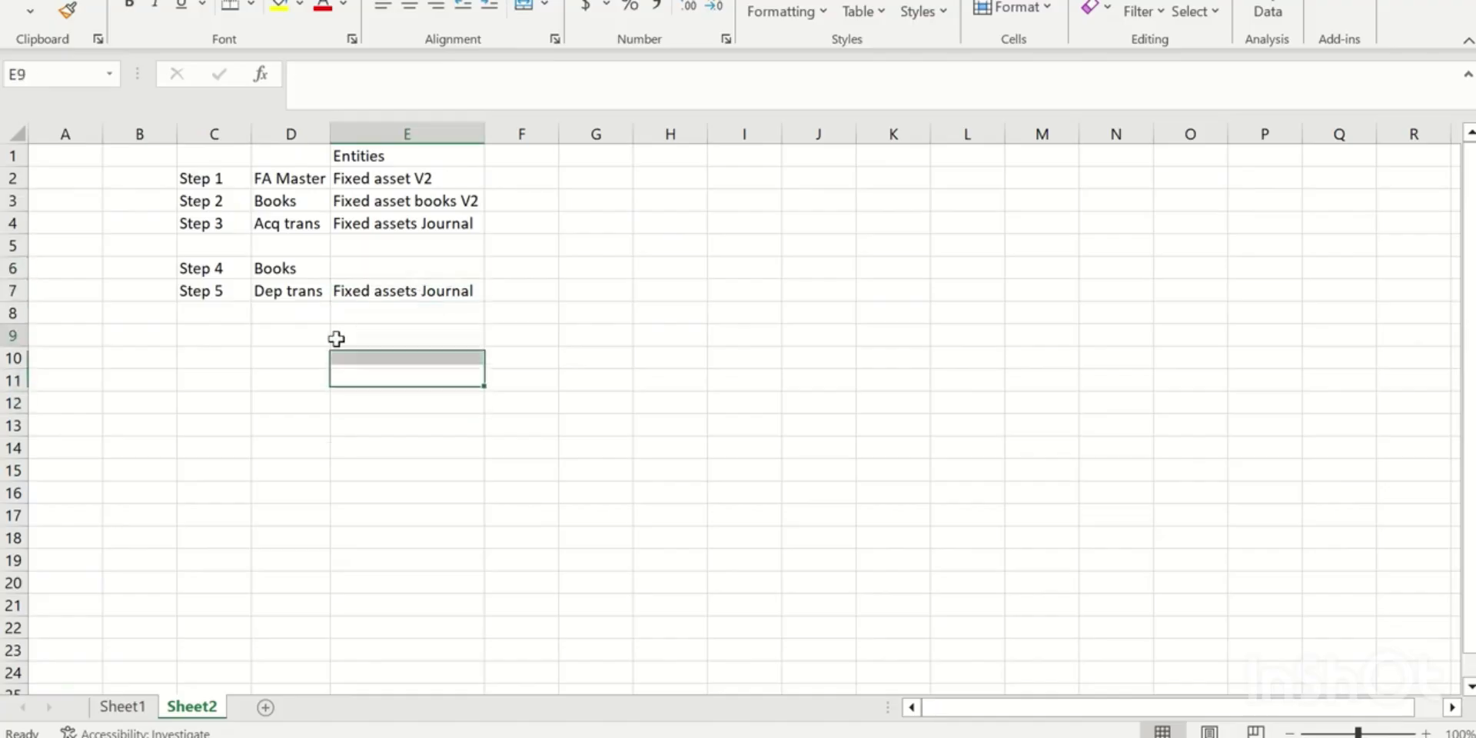
pyautogui.click(401, 292)
pyautogui.moveTo(667, 734)
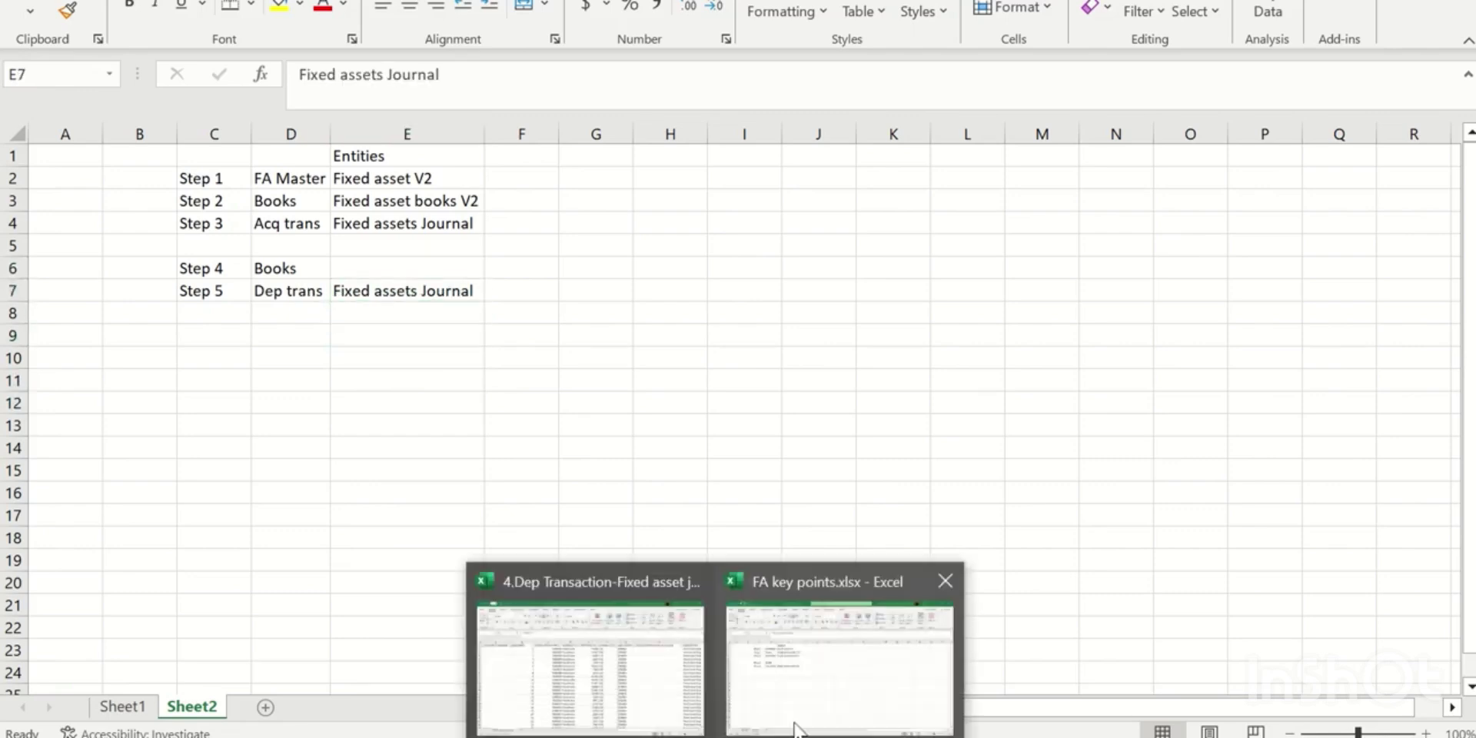
# Open the 4.Dep Transaction workbook and examine its credit amount, offset account, transaction type, date, and book columns
pyautogui.click(654, 696)
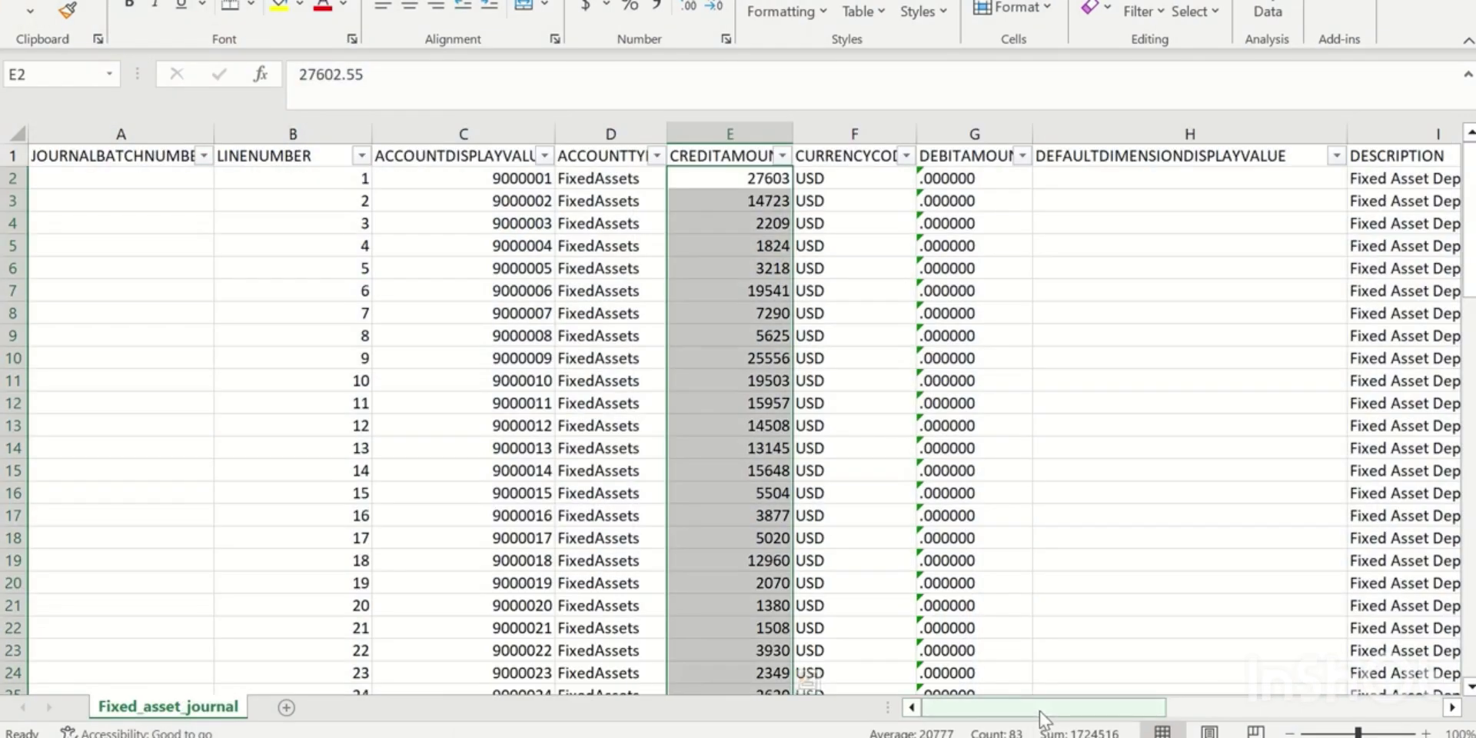
pyautogui.click(145, 288)
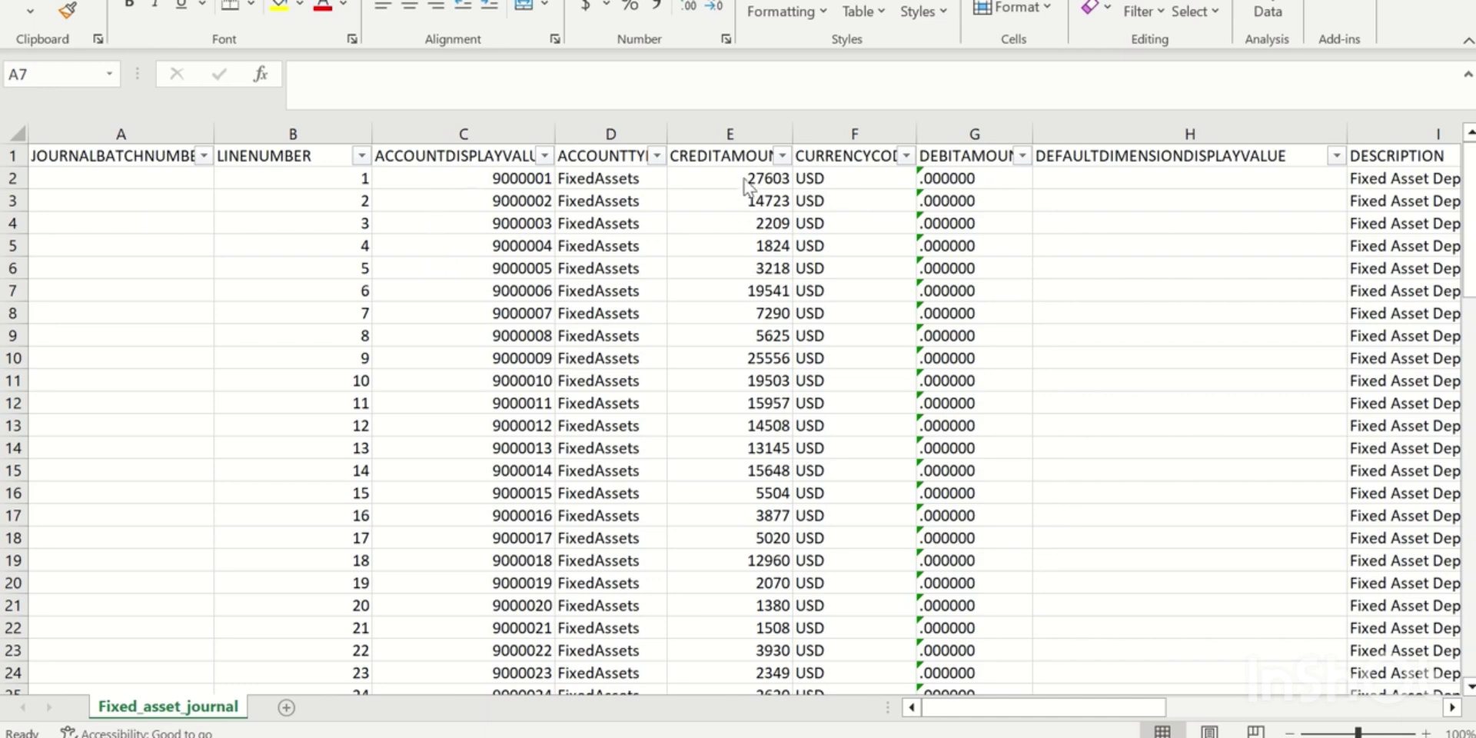
pyautogui.click(1073, 713)
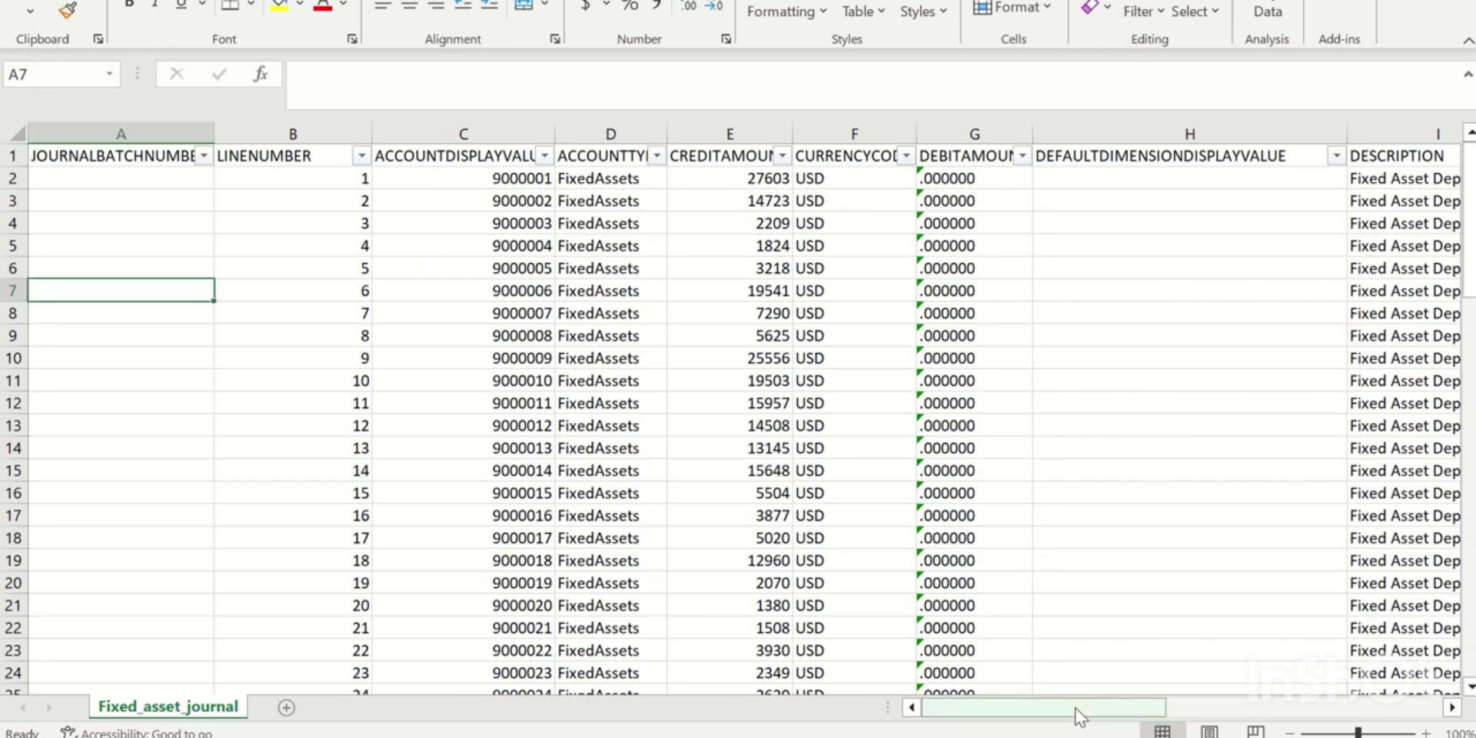
pyautogui.moveTo(1163, 695); pyautogui.dragTo(1431, 712)
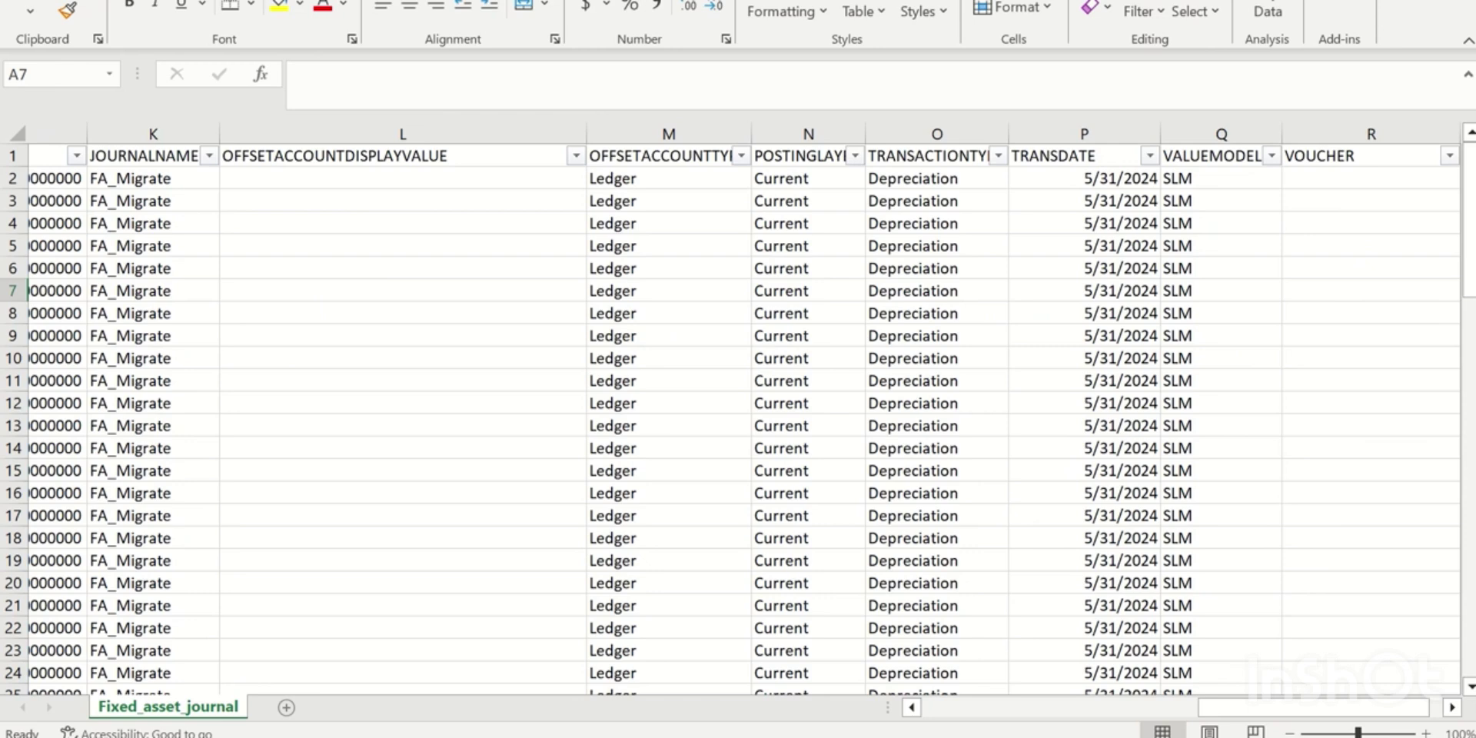
# Copy the first line's OFFSETACCOUNTDISPLAYVALUE from the TNX-000018 Fixed asset journal workbook and return to the 4.Dep Transaction workbook
pyautogui.click(443, 680)
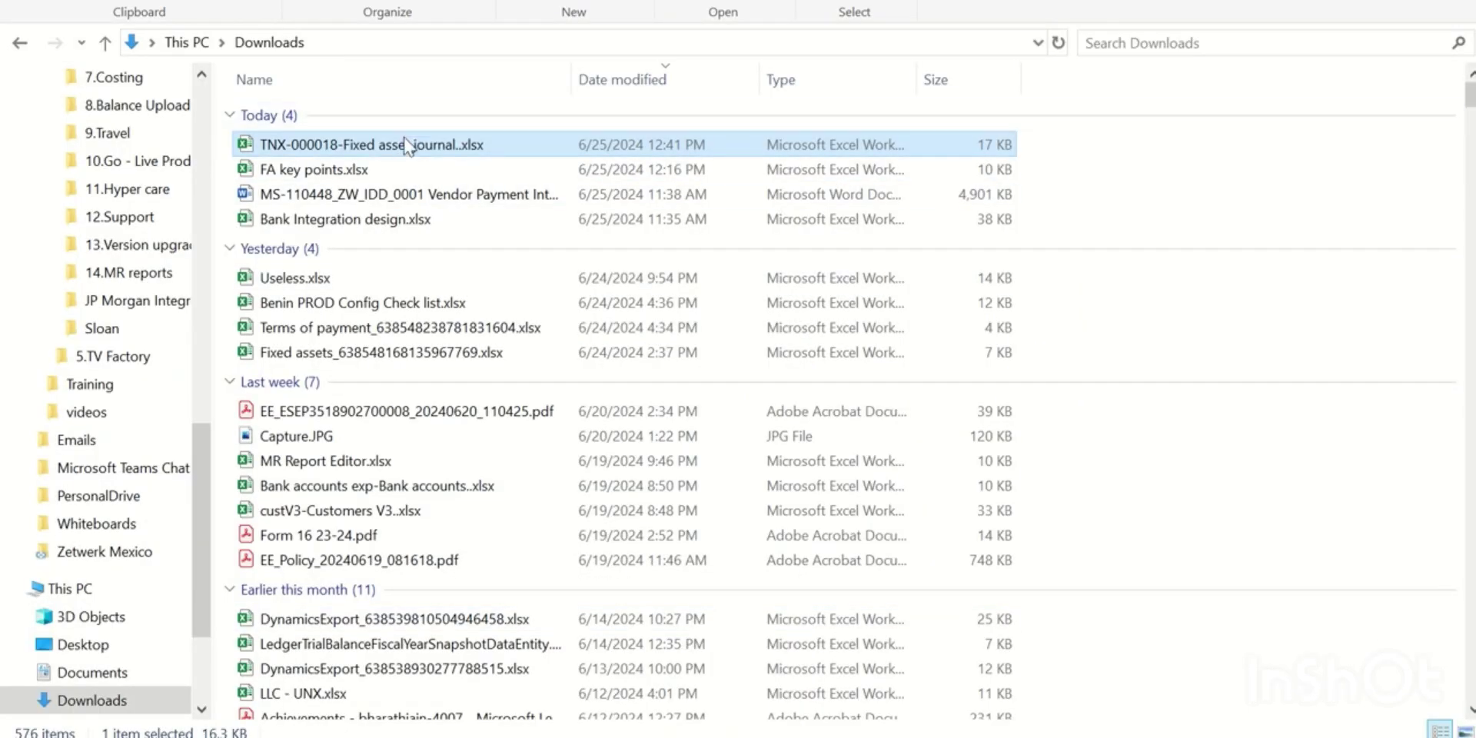
pyautogui.hotkey('alt', 'Tab')
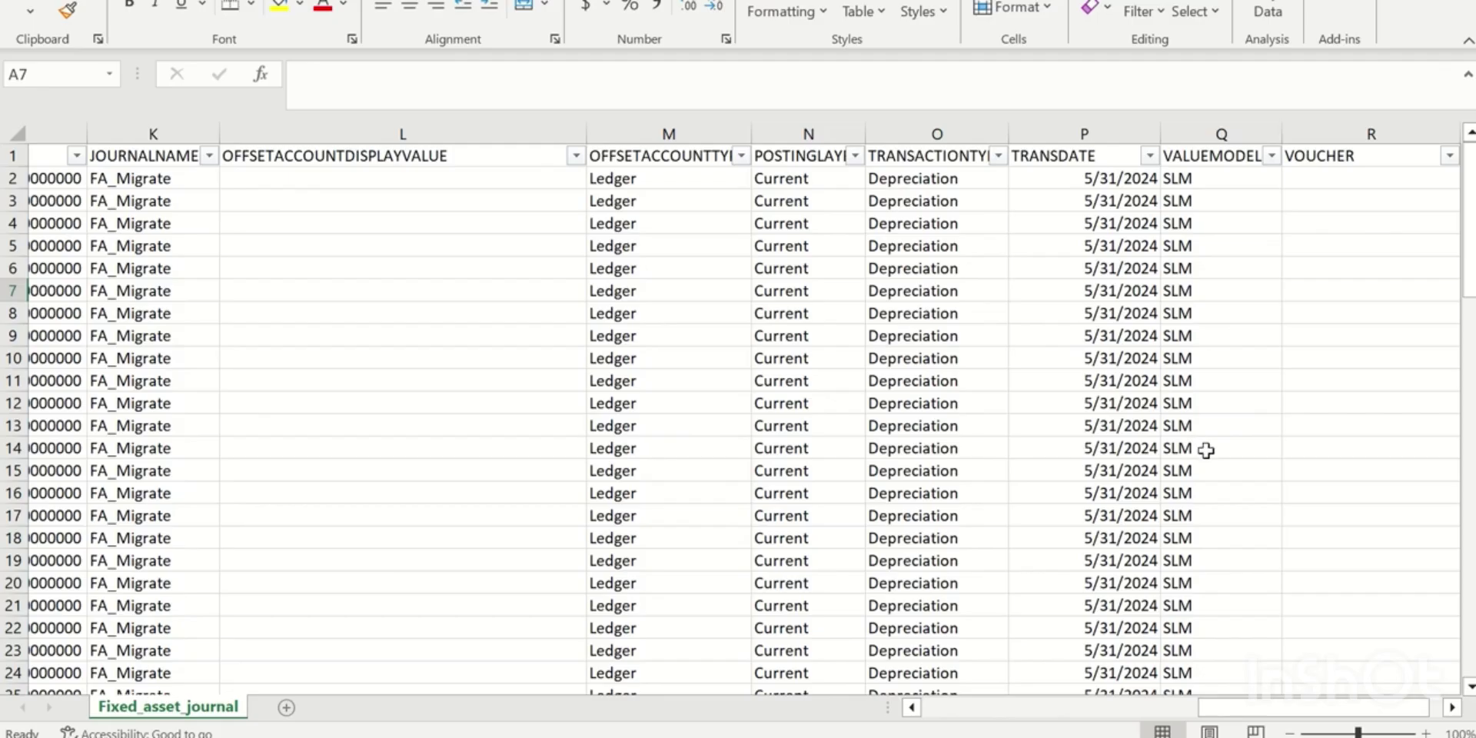
pyautogui.hotkey('alt', 'Tab')
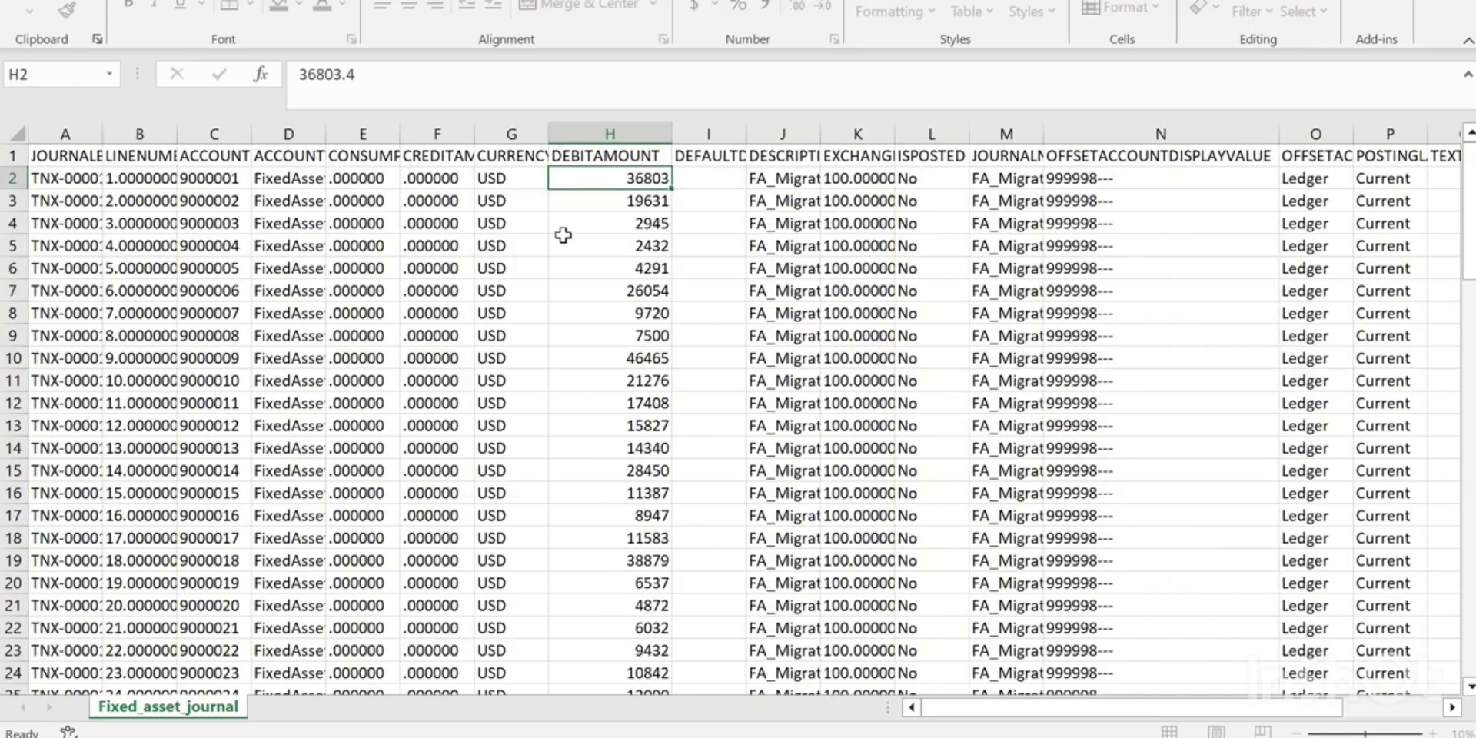
pyautogui.click(1083, 178)
pyautogui.hotkey('ctrl', 'c')
pyautogui.hotkey('alt', 'Tab')
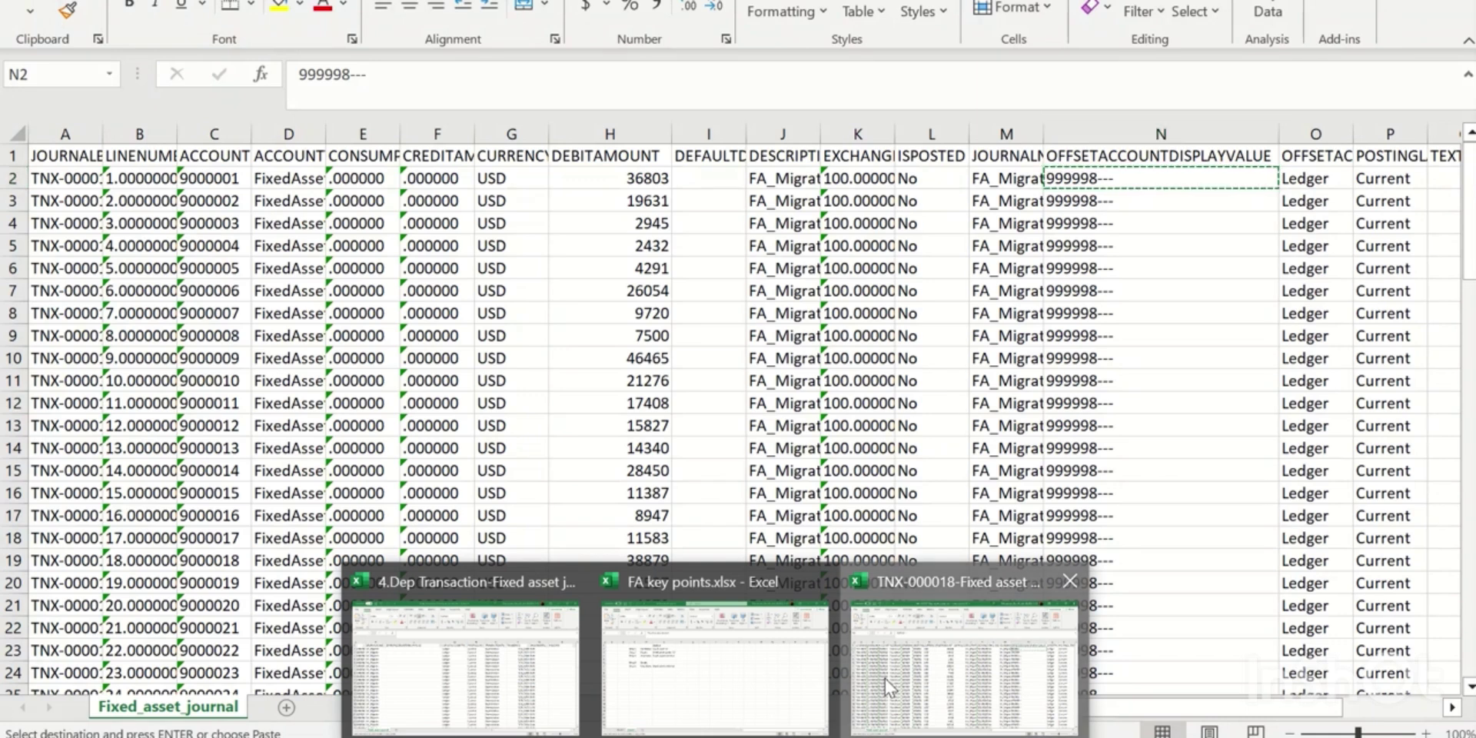
pyautogui.click(465, 661)
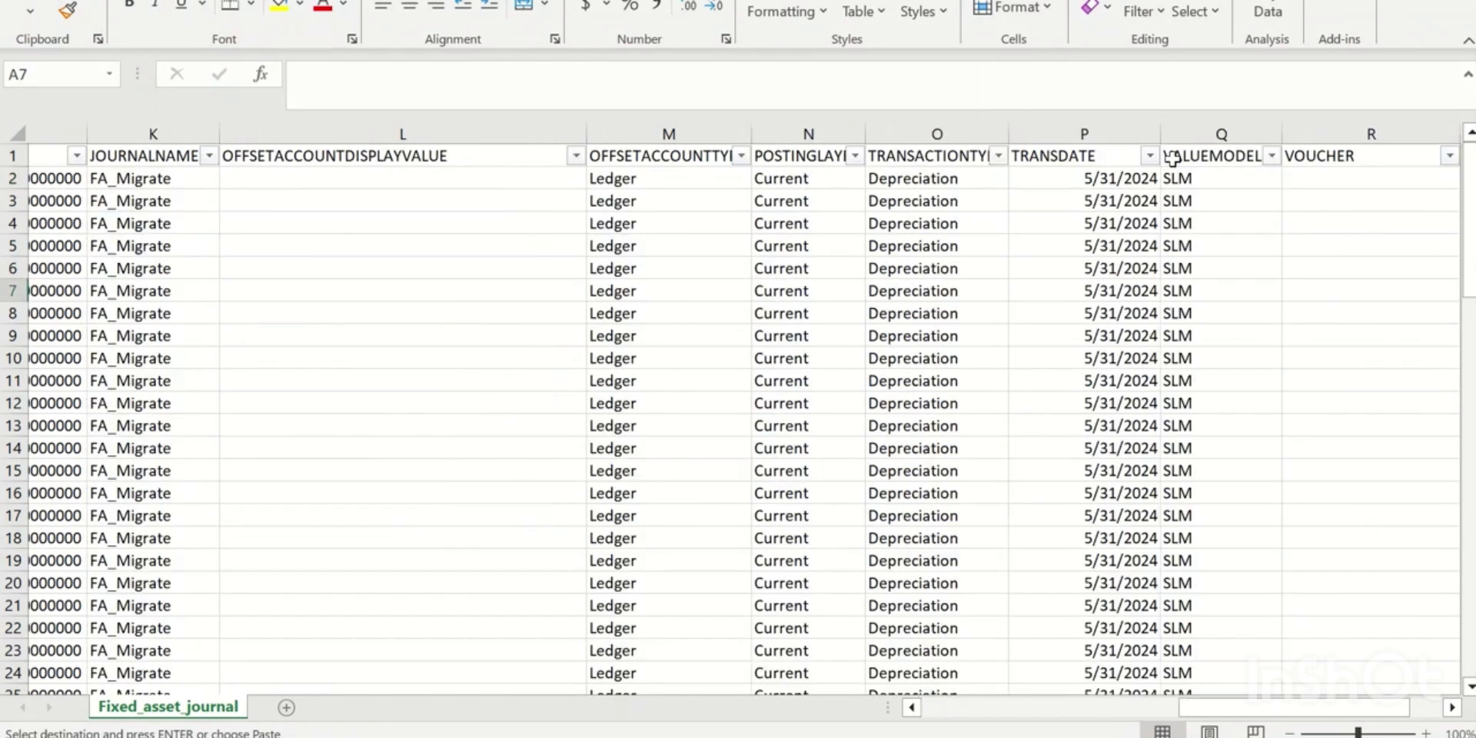
# Paste the copied offset account into L2 and L3, and fill it down the OFFSETACCOUNTDISPLAYVALUE column for all lines
pyautogui.click(274, 177)
pyautogui.press('Return')
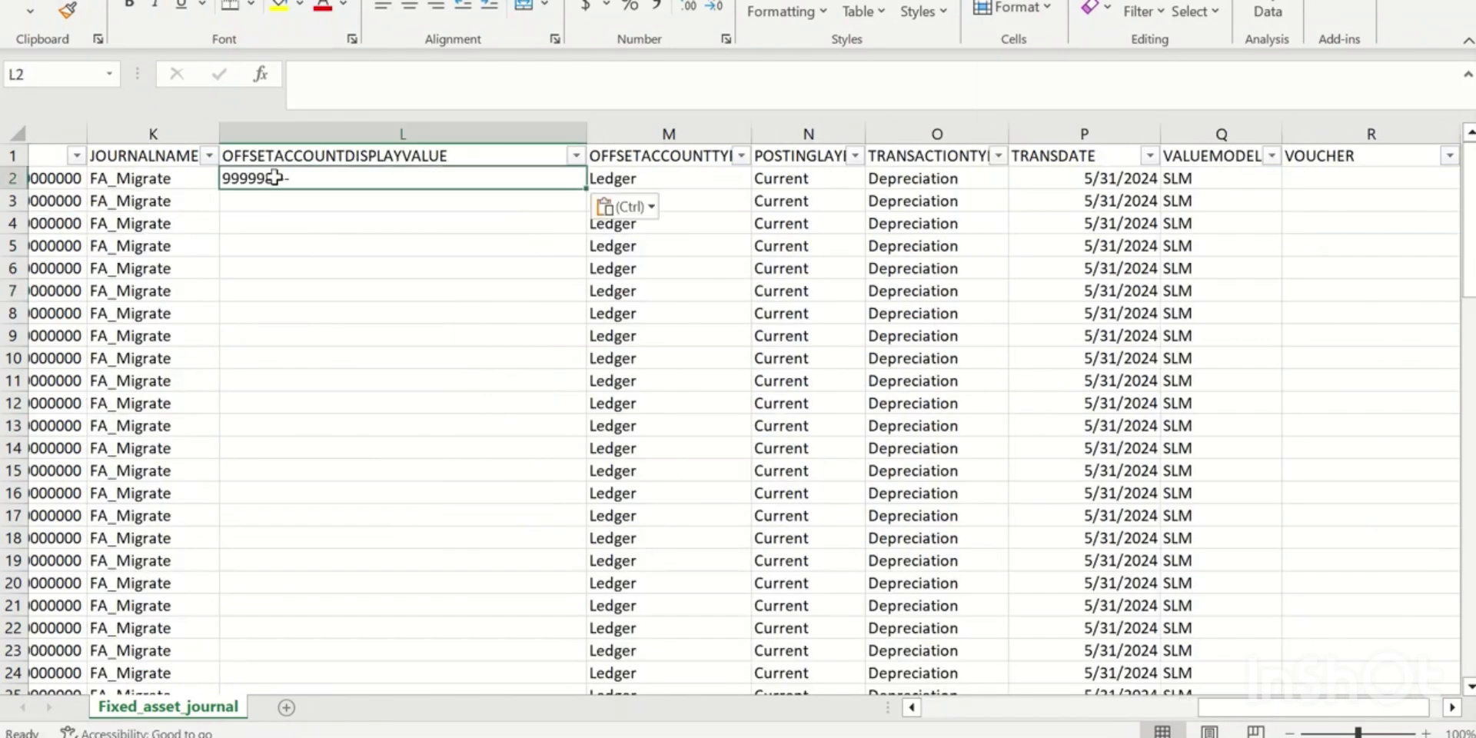
pyautogui.click(320, 201)
pyautogui.press('Return')
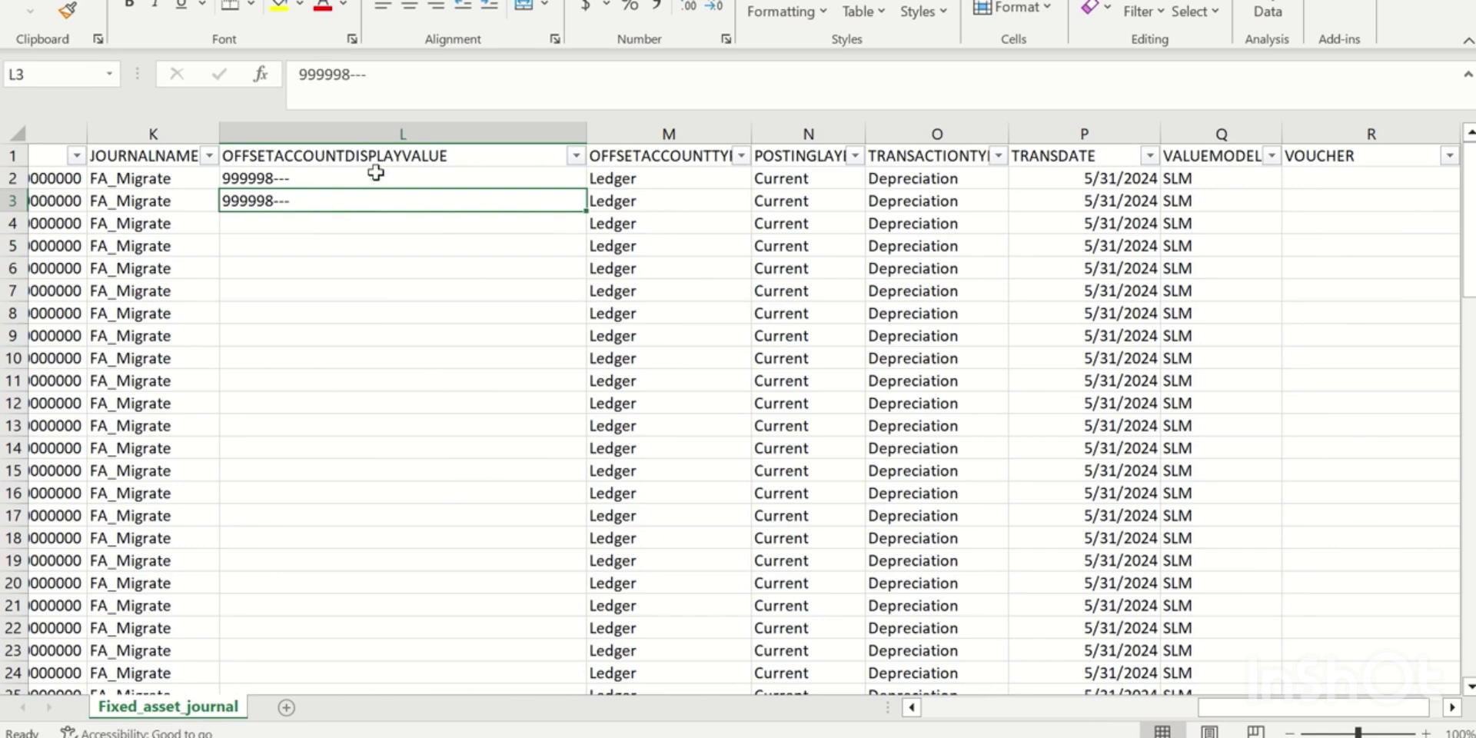
pyautogui.moveTo(375, 172); pyautogui.dragTo(384, 194)
pyautogui.doubleClick(585, 213)
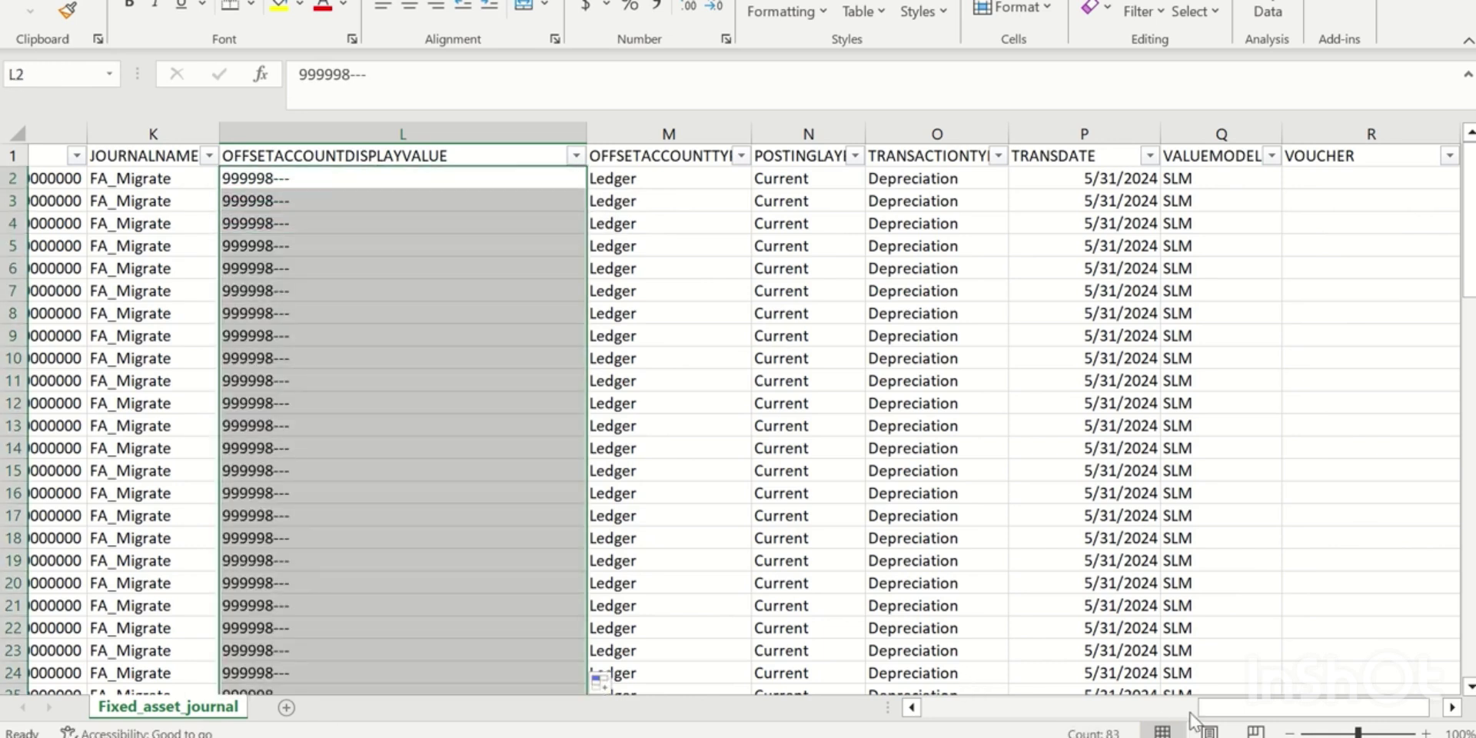
# Switch to Finance and Operations, create a new fixed asset journal, and copy its journal batch number TNX-000019
pyautogui.hscroll(-4, 1219, 707)
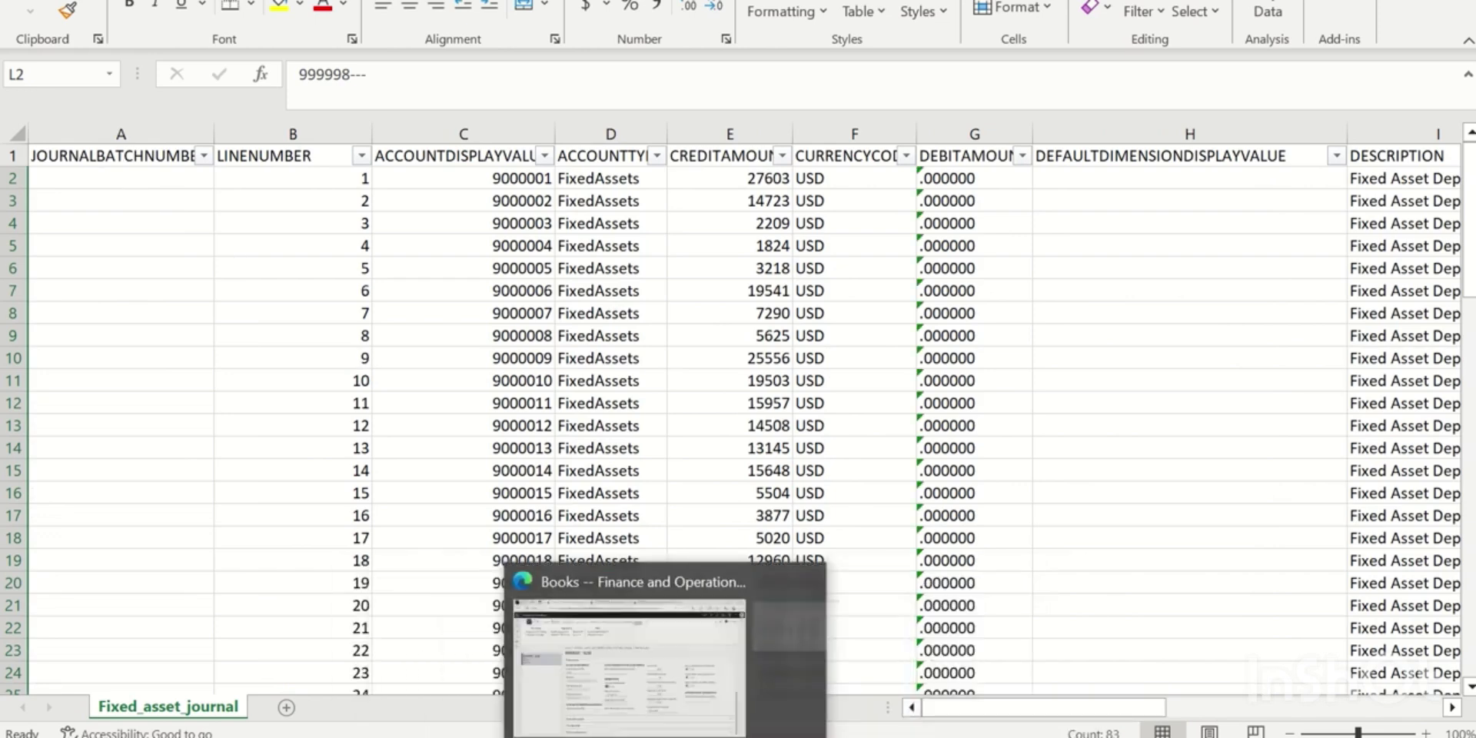
pyautogui.click(605, 638)
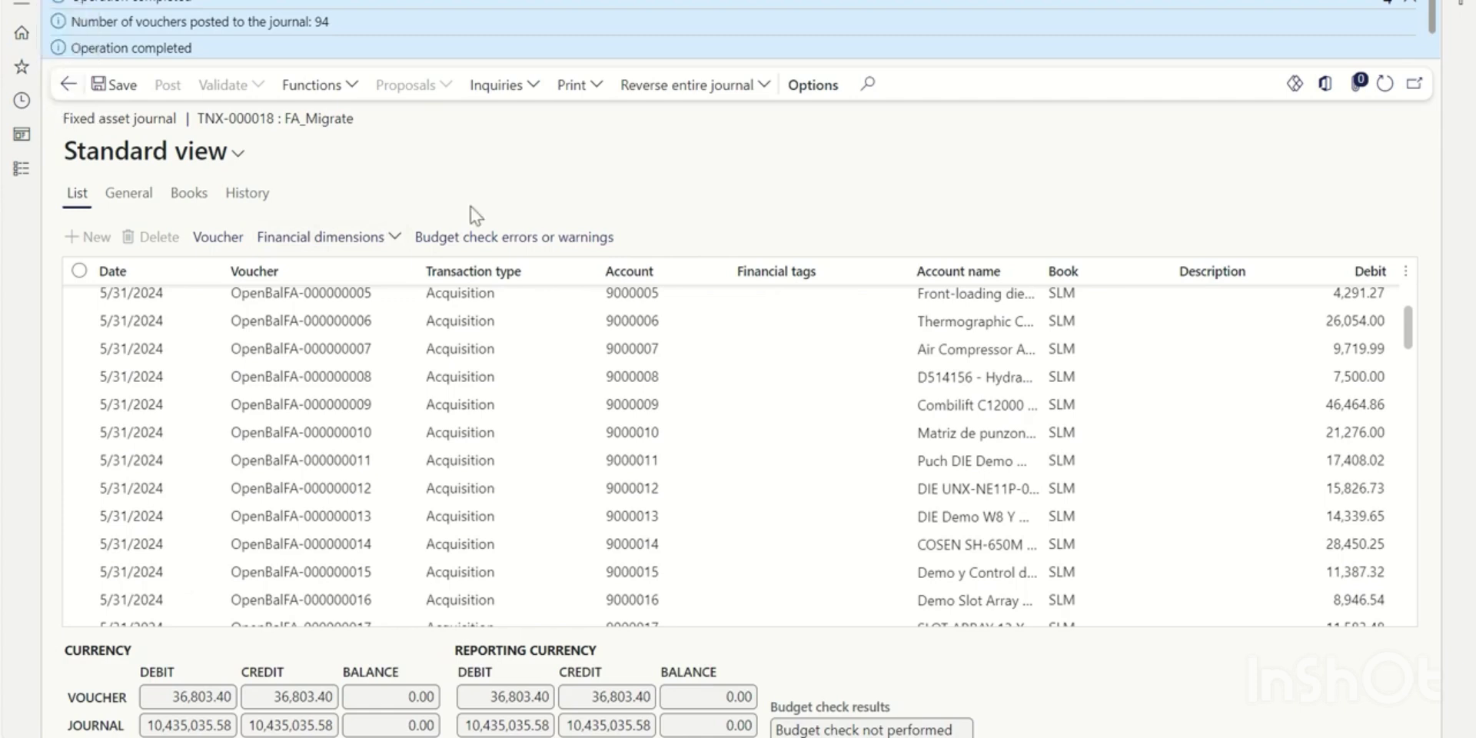
pyautogui.press('Escape')
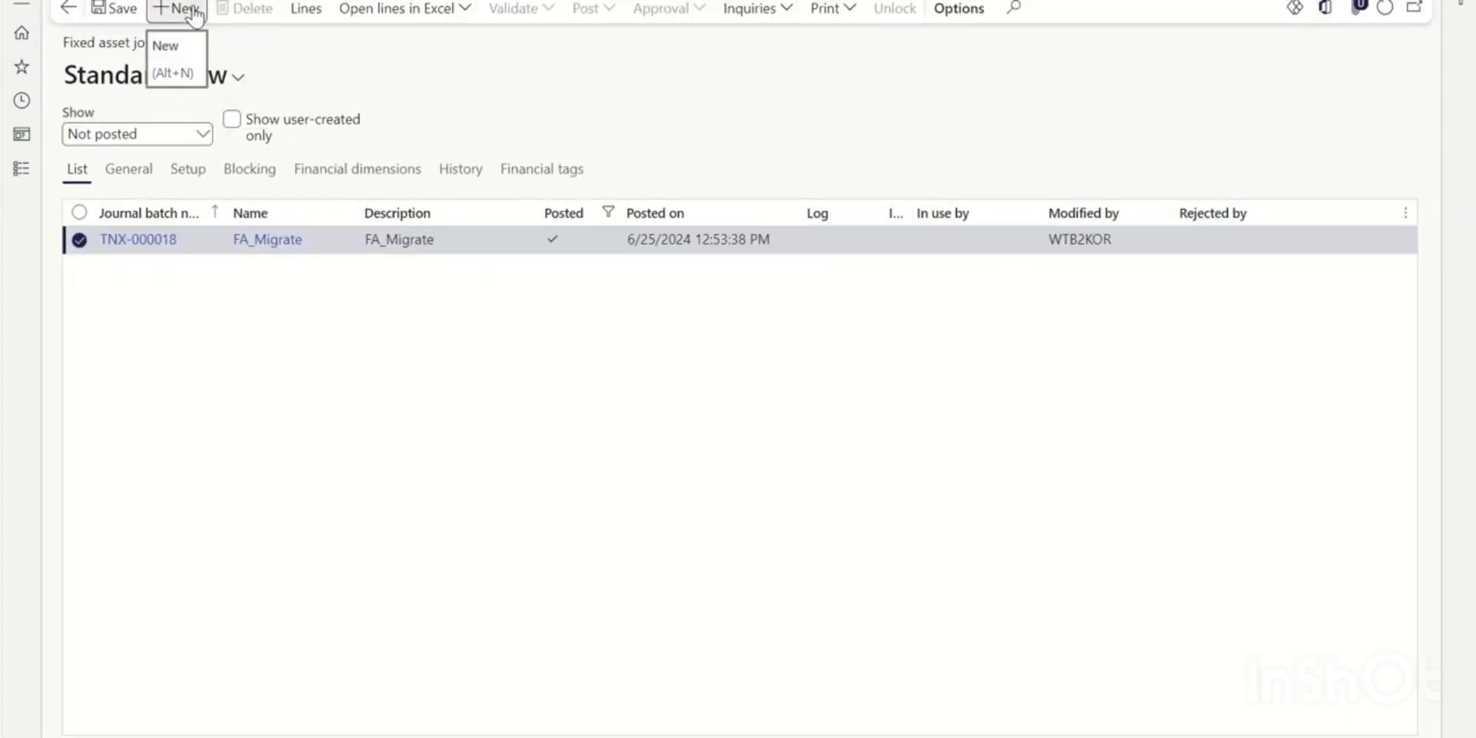
pyautogui.click(185, 9)
pyautogui.moveTo(221, 244); pyautogui.dragTo(148, 241)
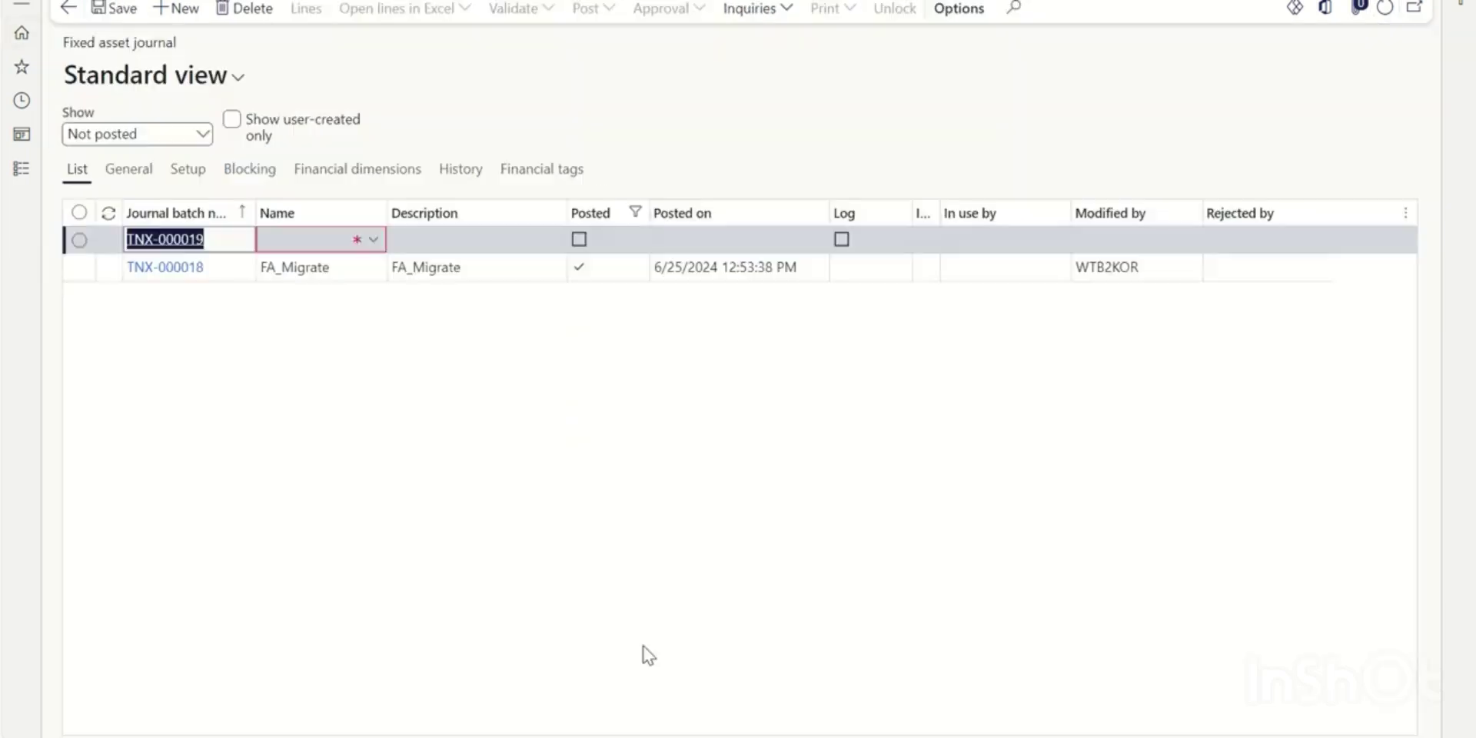
pyautogui.hotkey('alt', 'Tab')
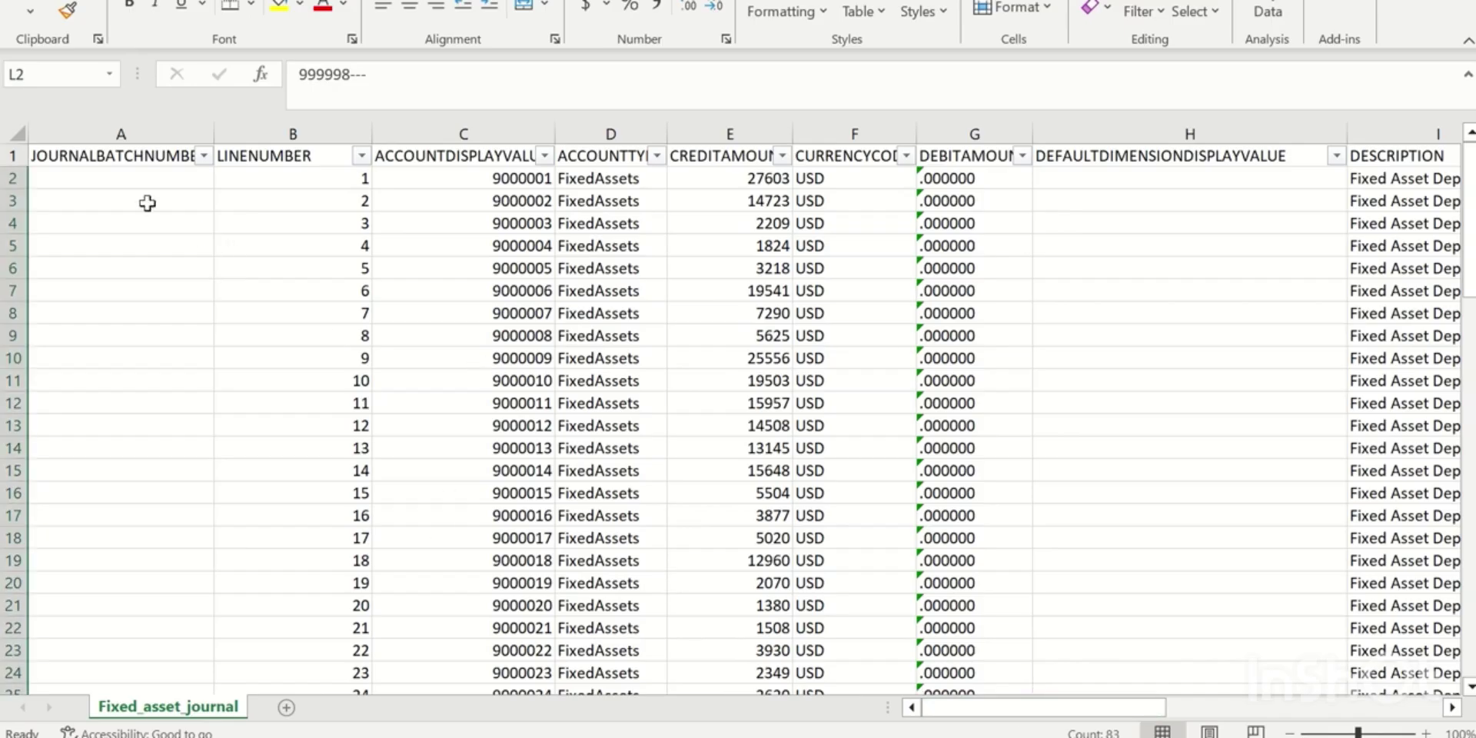
# Paste TNX-000019 into A2 and A3 of the depreciation workbook and fill it down the JOURNALBATCHNUMBER column for all lines
pyautogui.click(126, 175)
pyautogui.hotkey('ctrl', 'v')
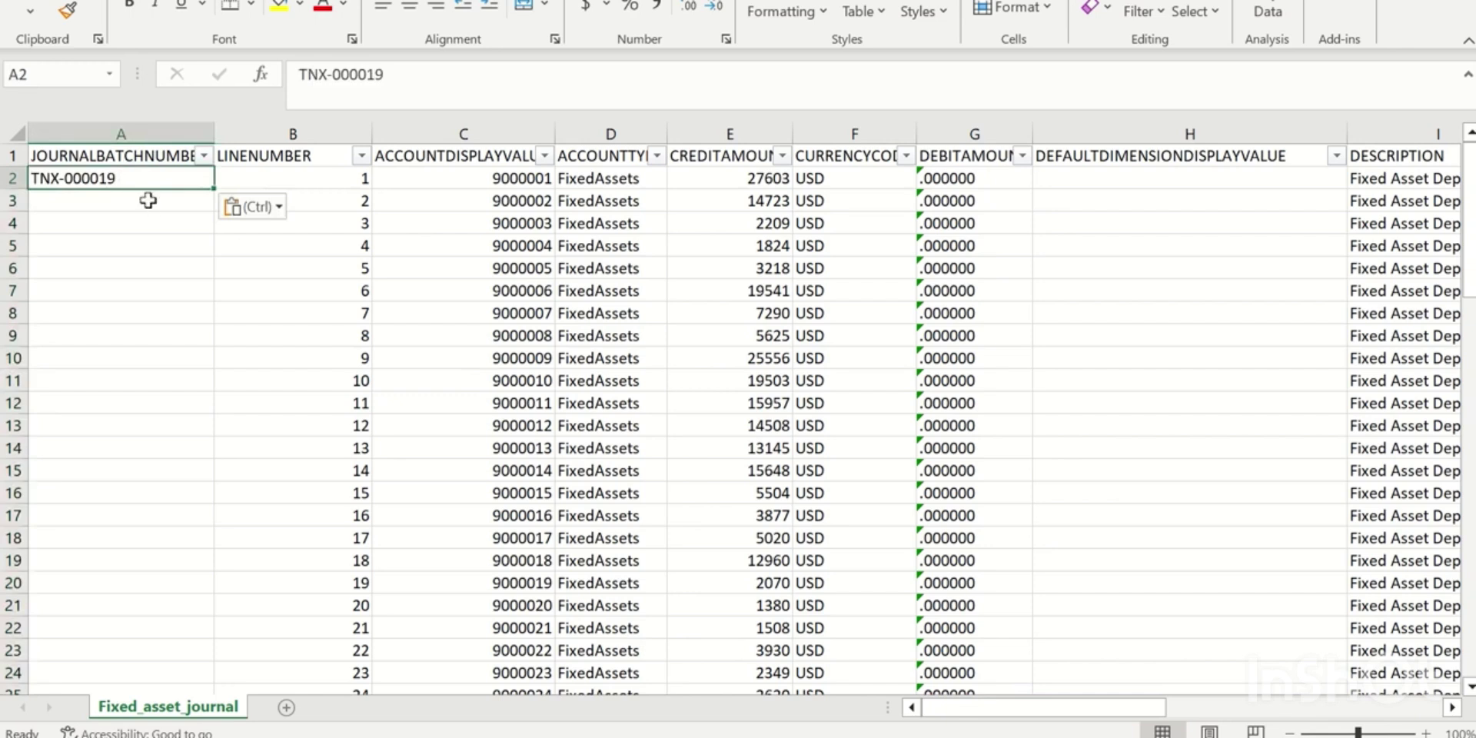
pyautogui.click(149, 200)
pyautogui.hotkey('ctrl', 'v')
pyautogui.moveTo(163, 179); pyautogui.dragTo(165, 194)
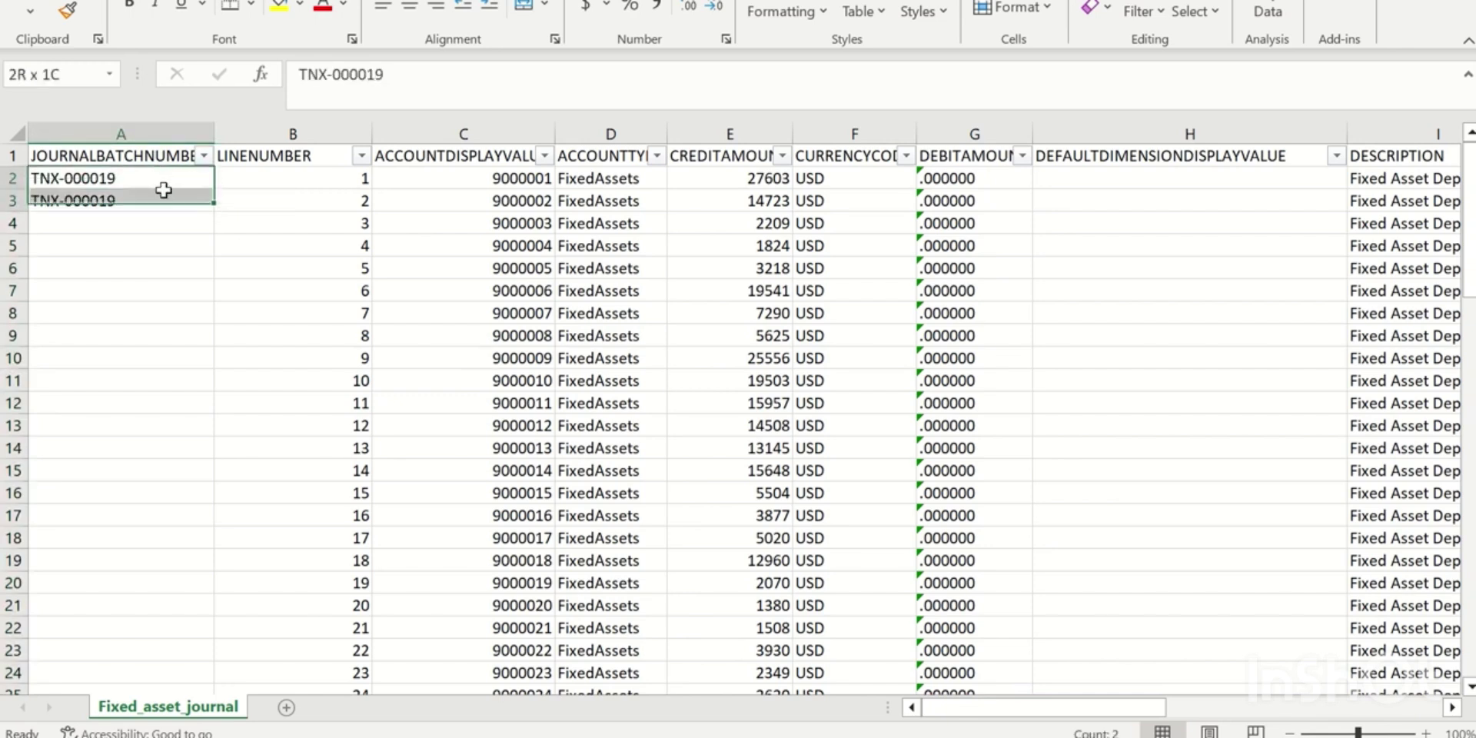
pyautogui.doubleClick(210, 210)
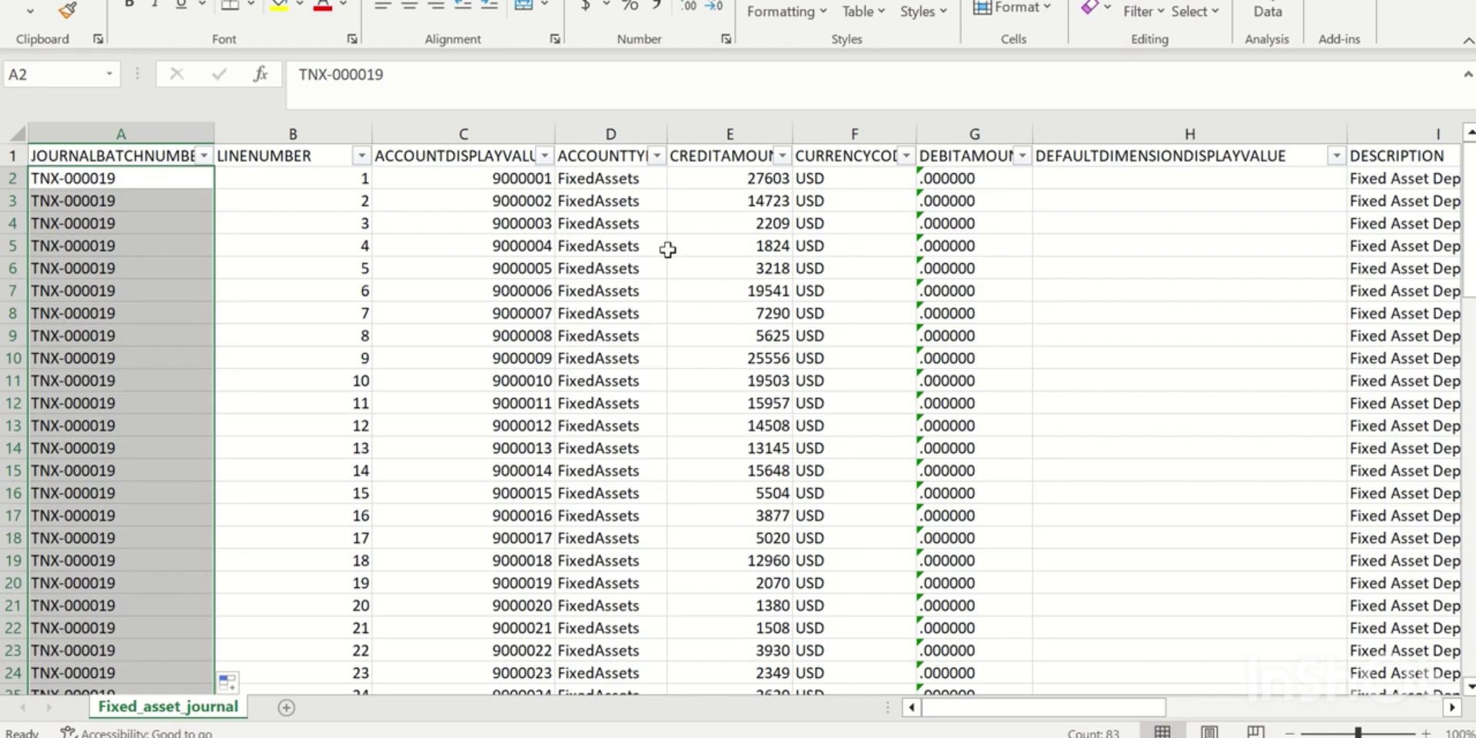
# Return to the new fixed asset journal TNX-000019, set its name to FA_Migrate, and open its lines
pyautogui.moveTo(1005, 708); pyautogui.dragTo(1305, 723)
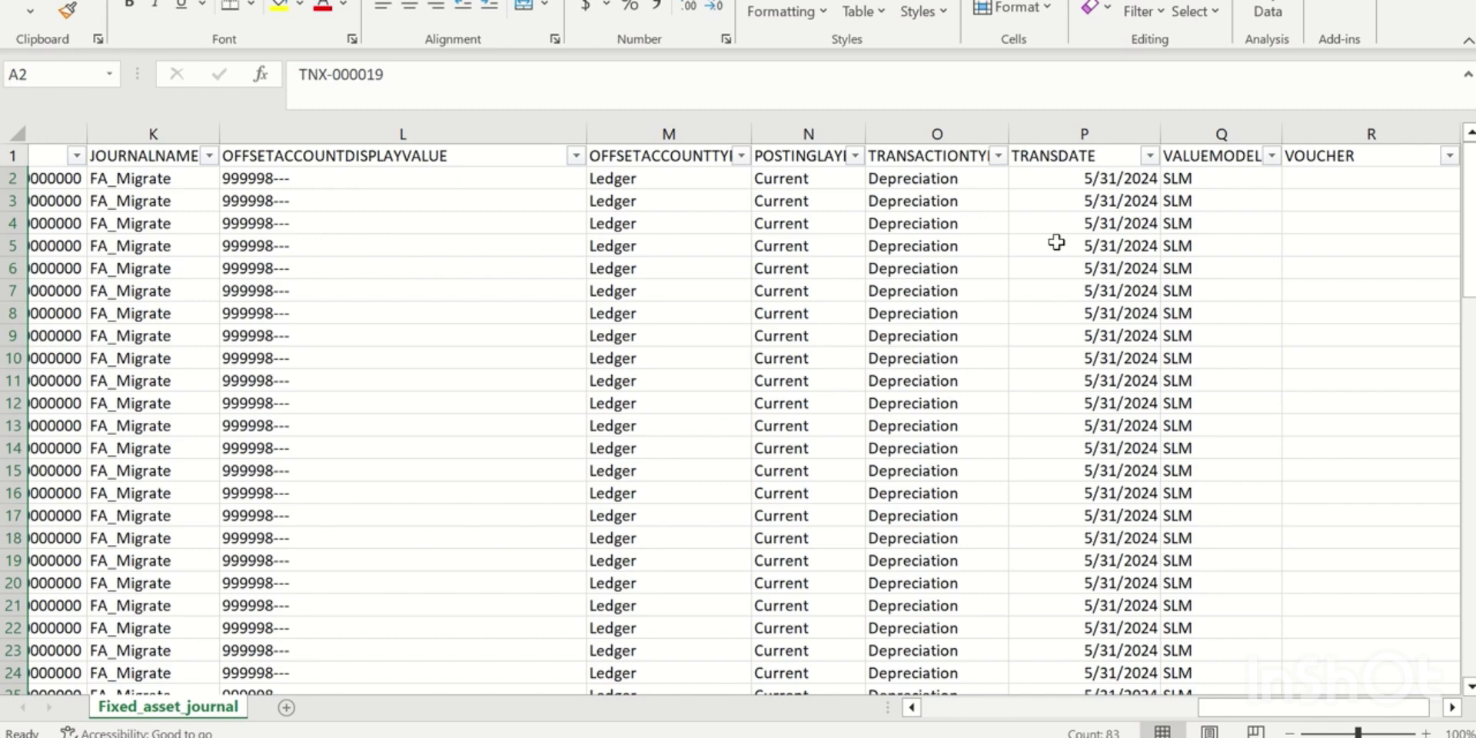
pyautogui.press('super')
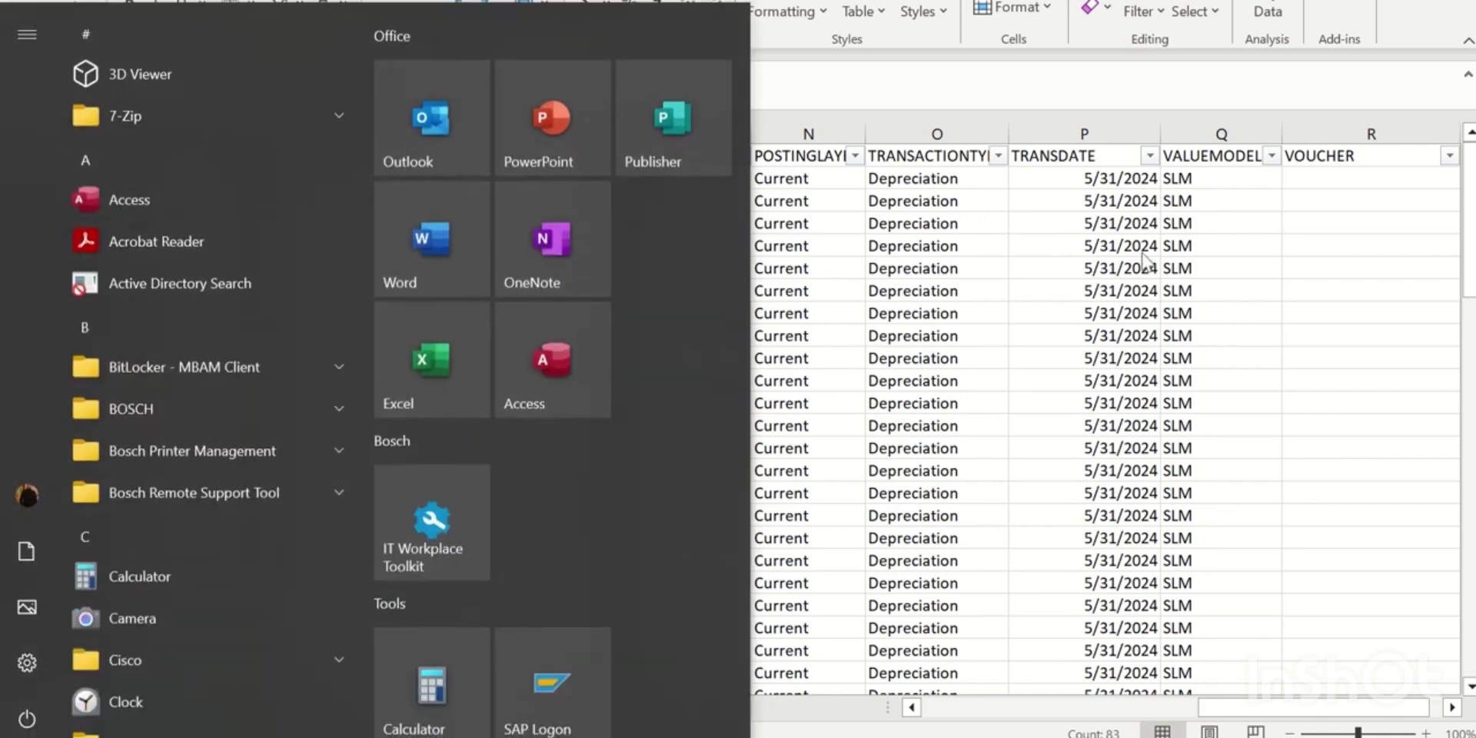
pyautogui.press('super')
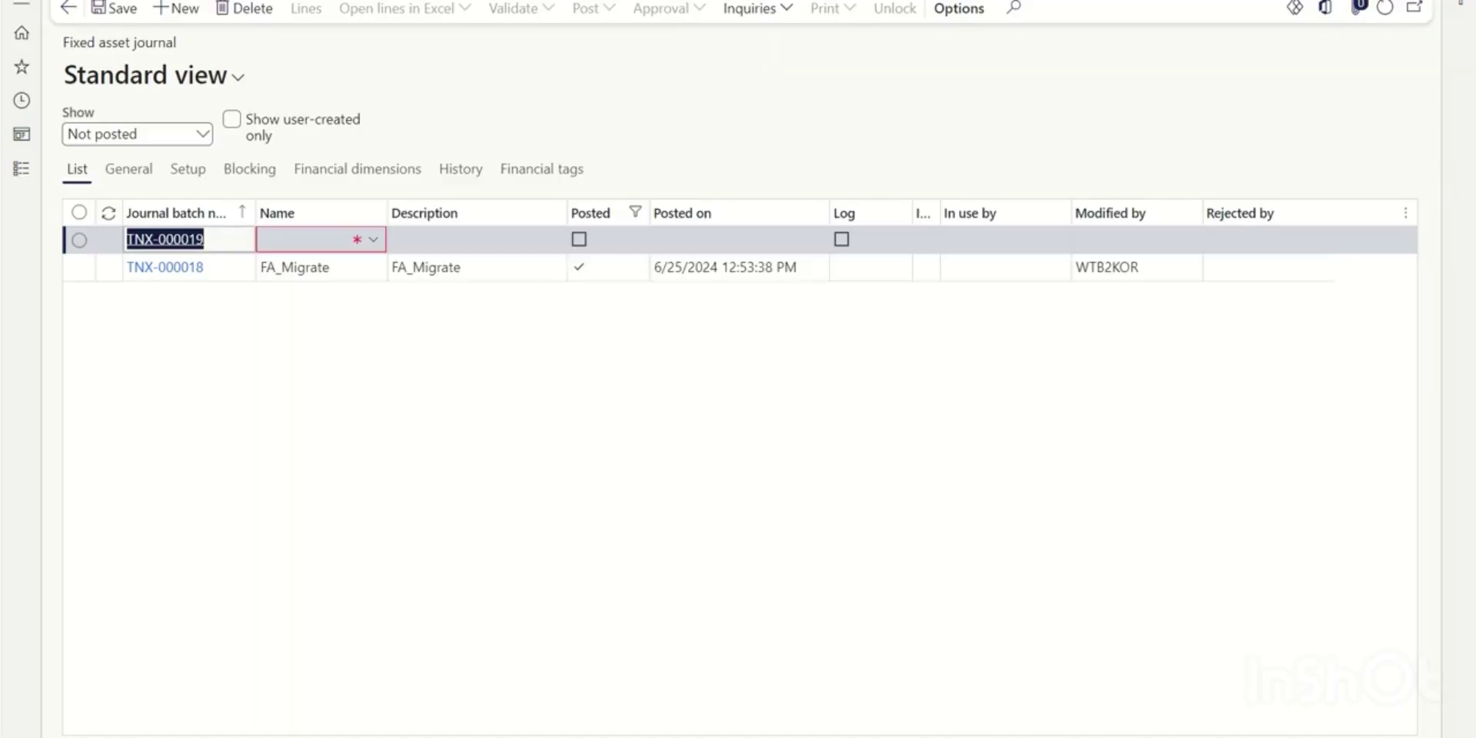
pyautogui.click(388, 242)
pyautogui.click(374, 240)
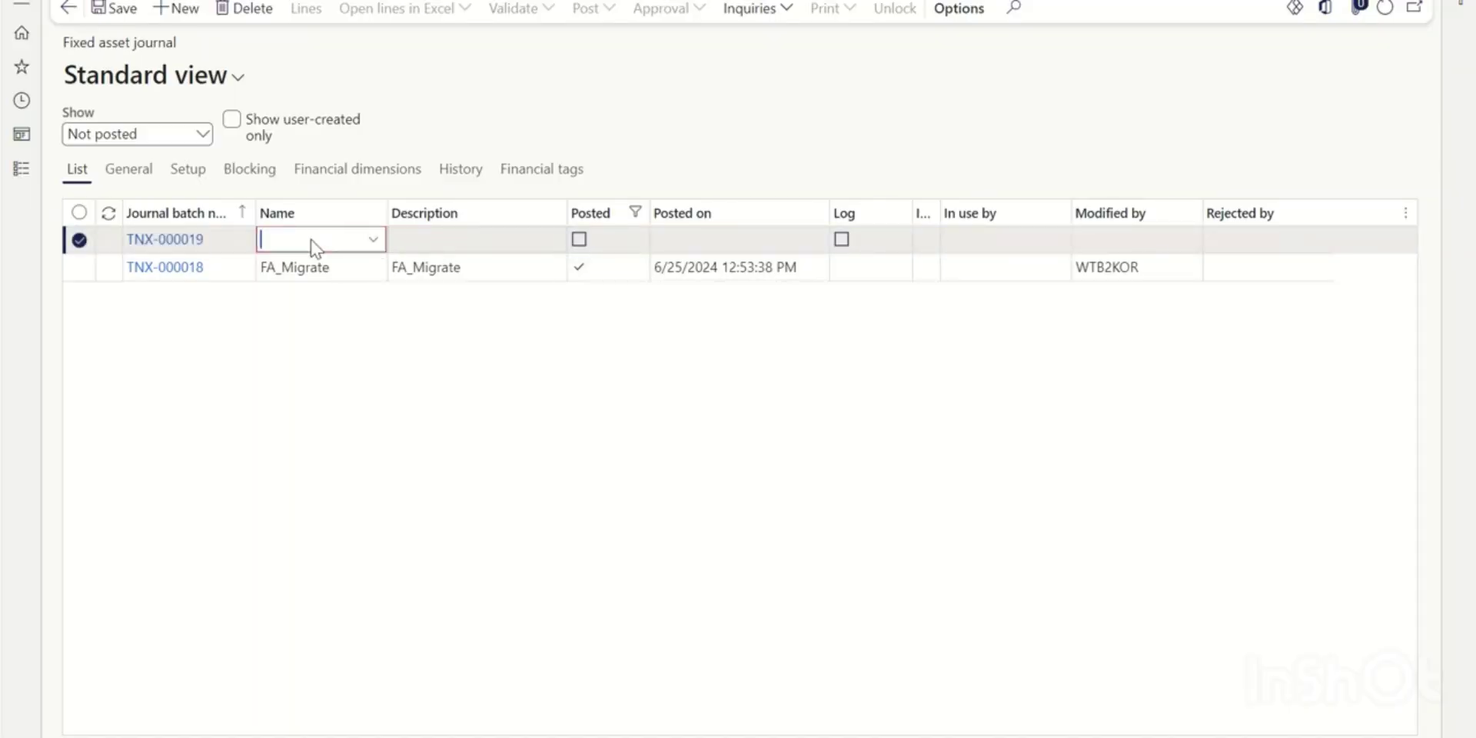
pyautogui.click(360, 293)
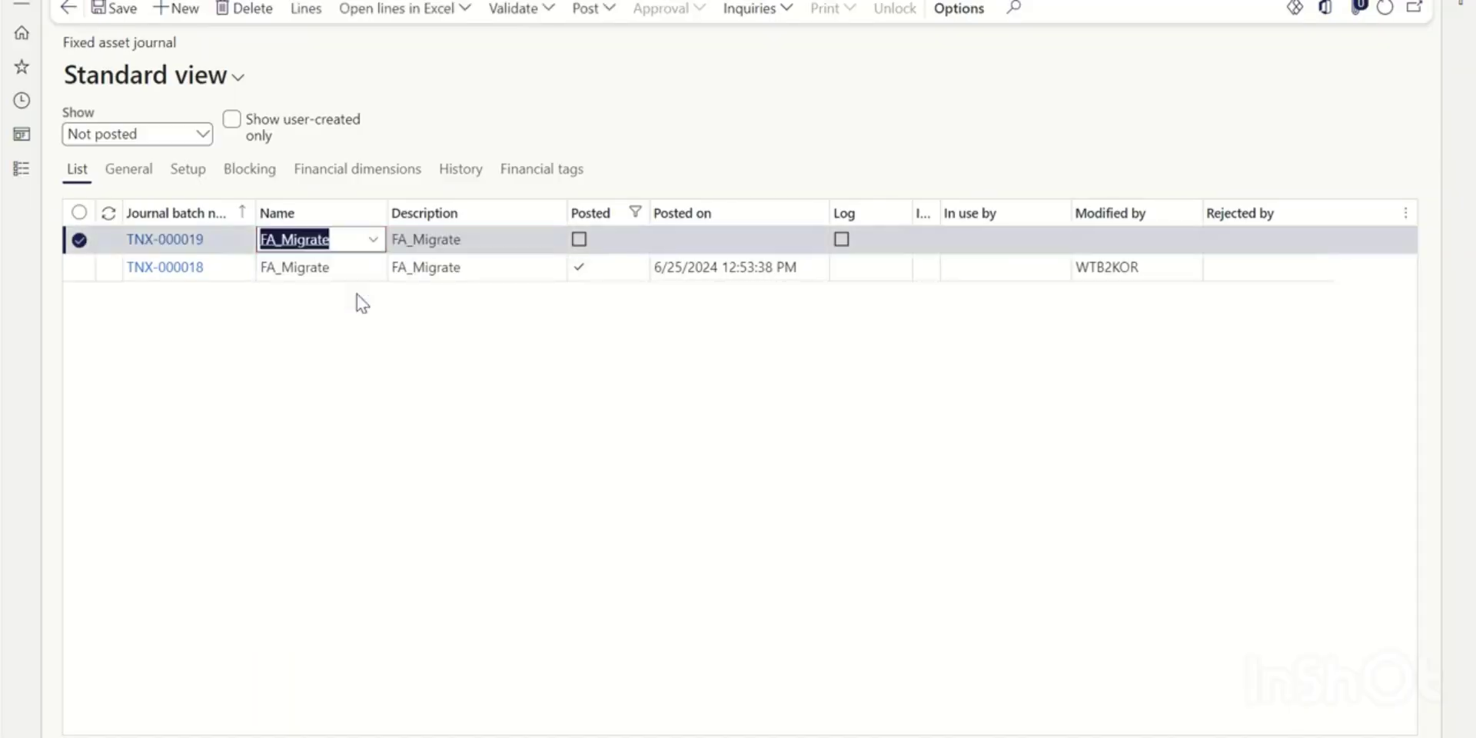
pyautogui.click(309, 17)
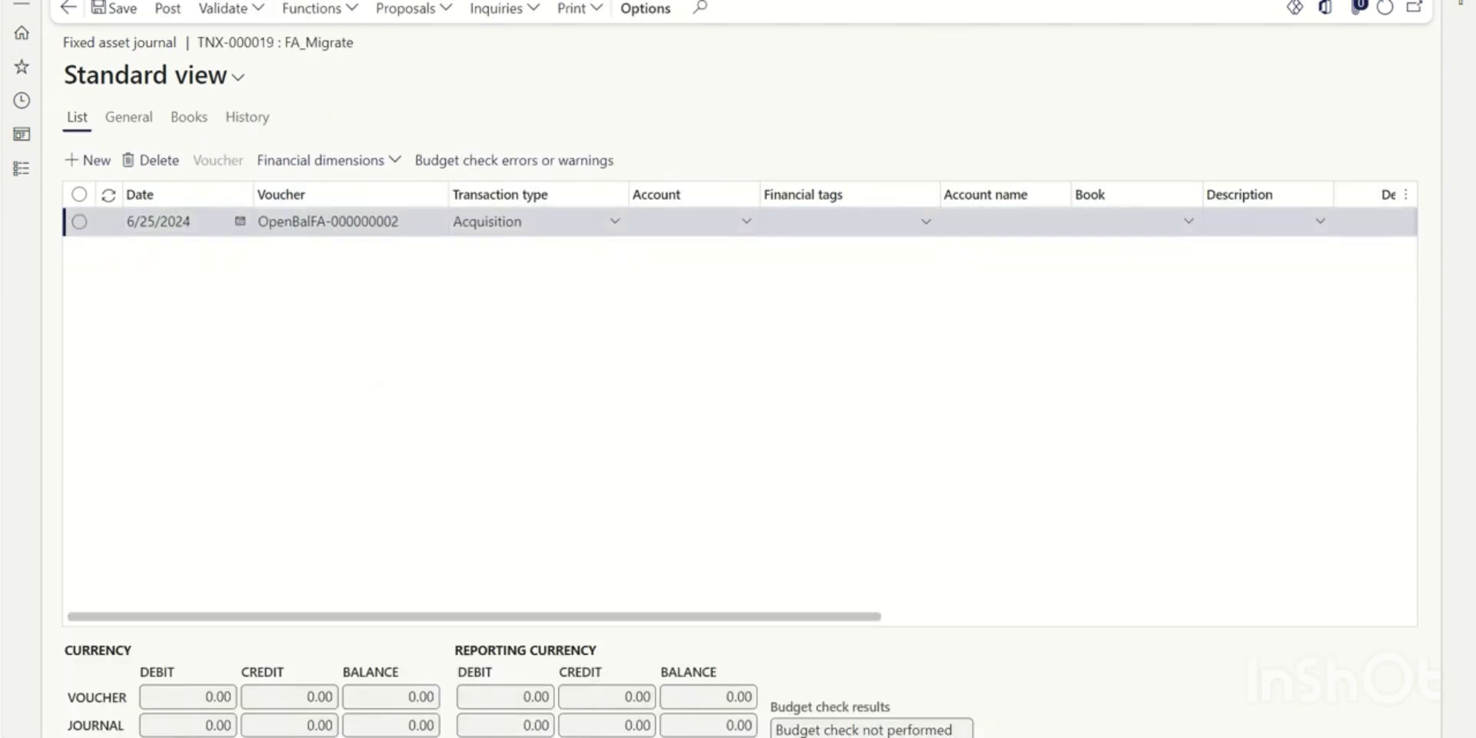
# Copy the voucher number from the new journal line and enter it in R2 of the depreciation workbook as OpenBalFA-000010002
pyautogui.moveTo(423, 217); pyautogui.dragTo(241, 198)
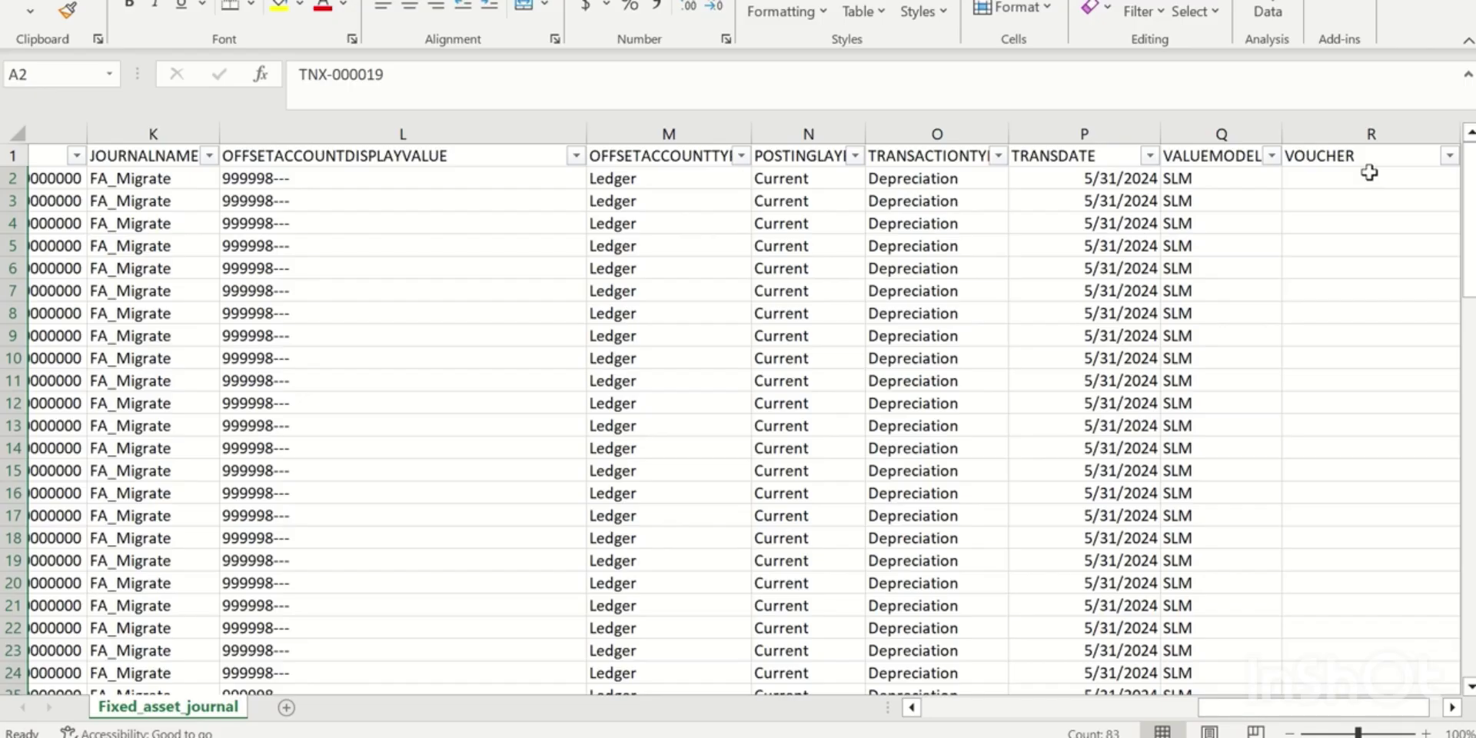
pyautogui.click(1370, 172)
pyautogui.hotkey('ctrl', 'v')
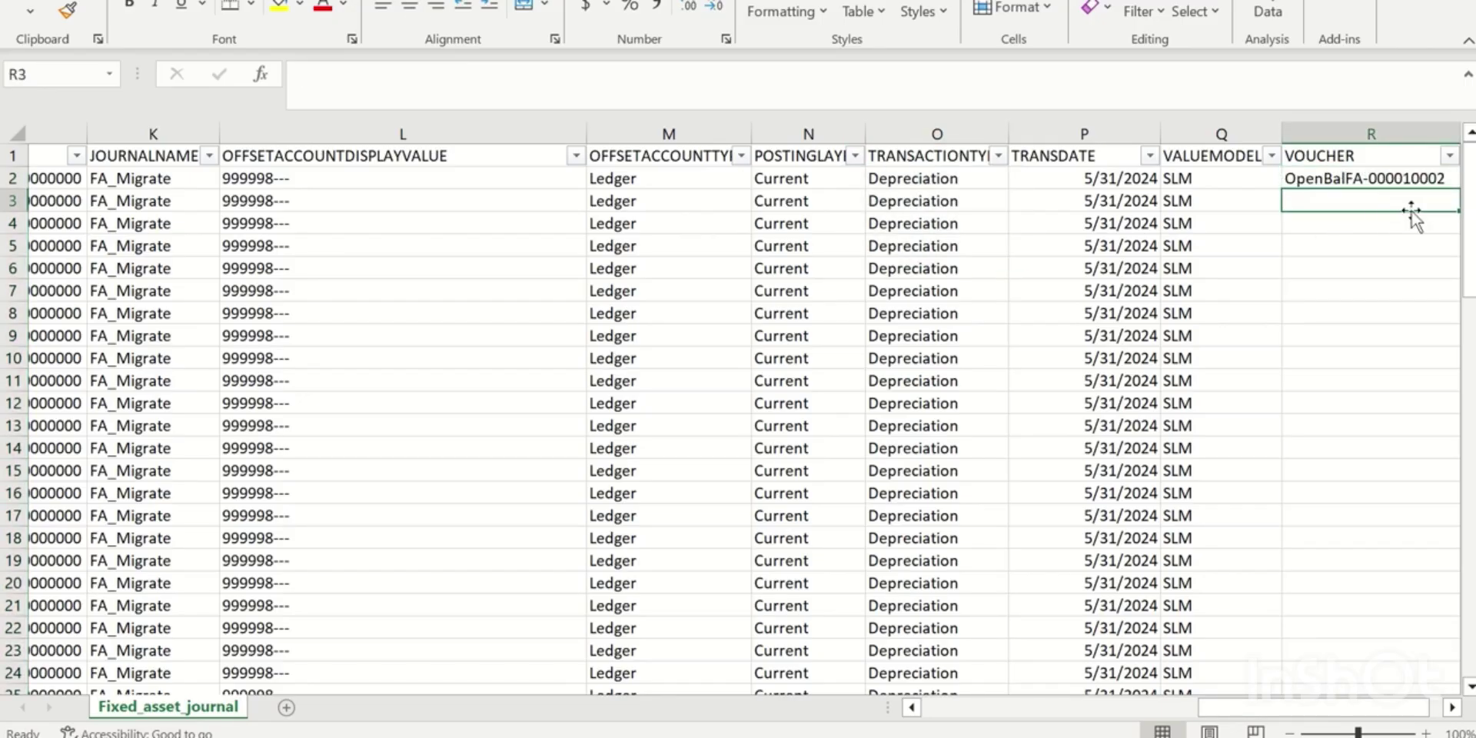
# Try to fill the VOUCHER column down from R2 and R3, and revert the fill
pyautogui.click(1384, 179)
pyautogui.moveTo(1458, 189); pyautogui.dragTo(1465, 223)
pyautogui.doubleClick(1458, 212)
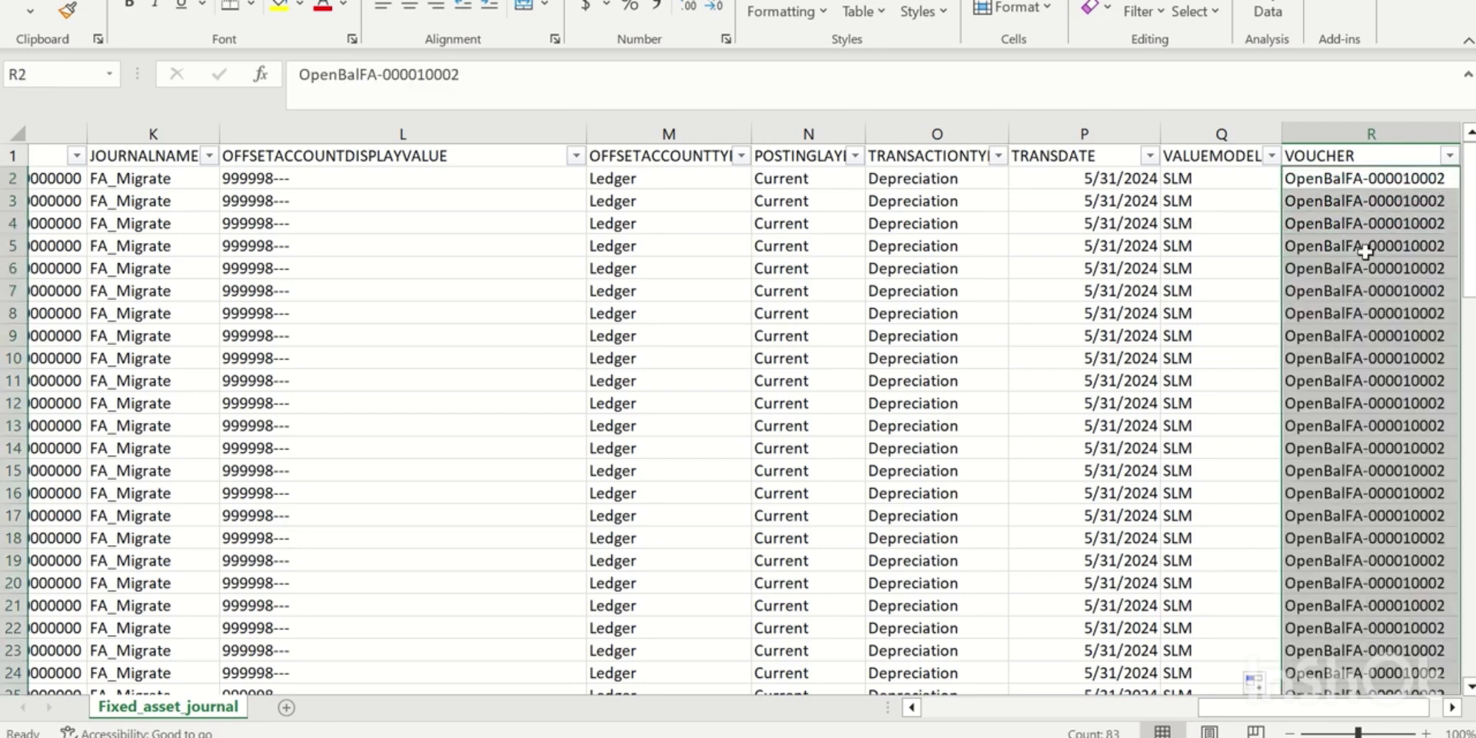
pyautogui.hotkey('ctrl', 'z')
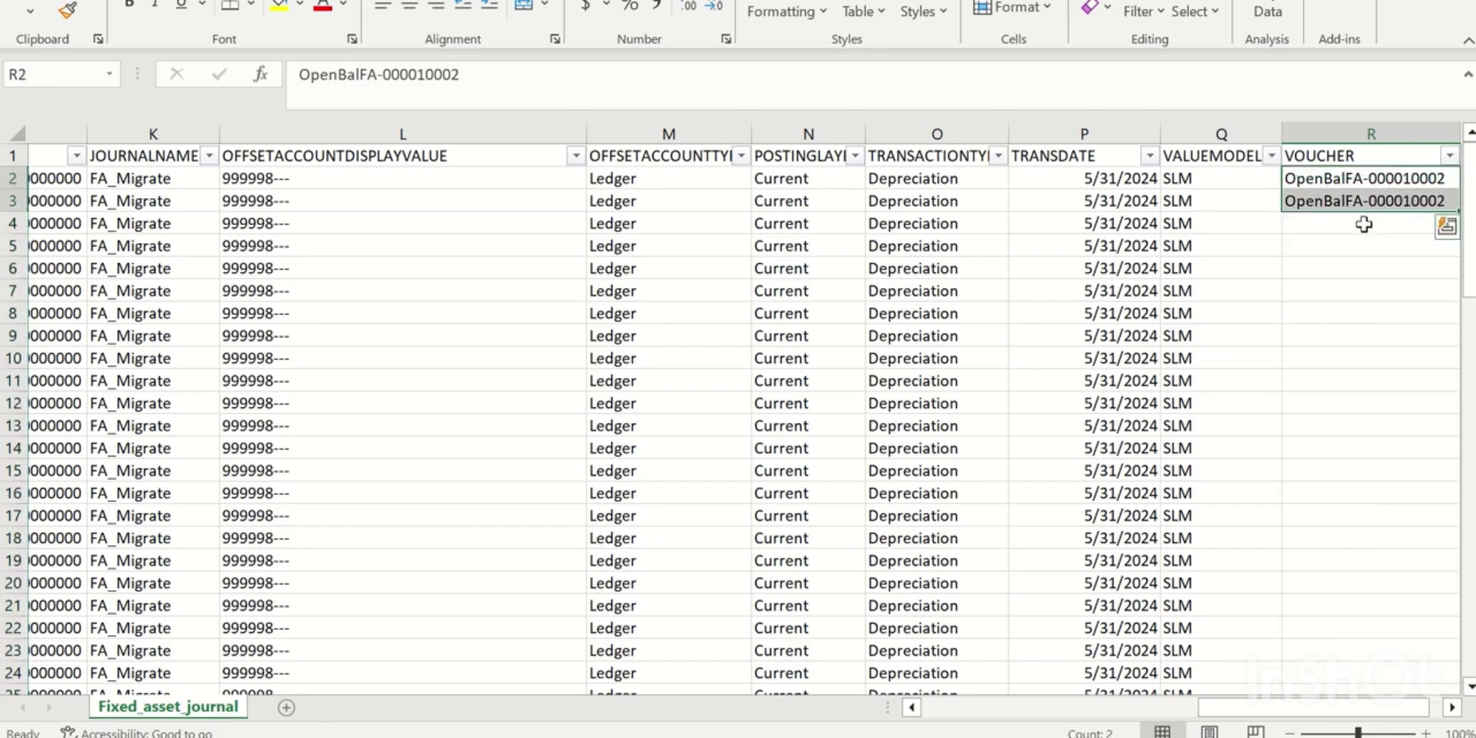
pyautogui.click(1364, 203)
pyautogui.press('Delete')
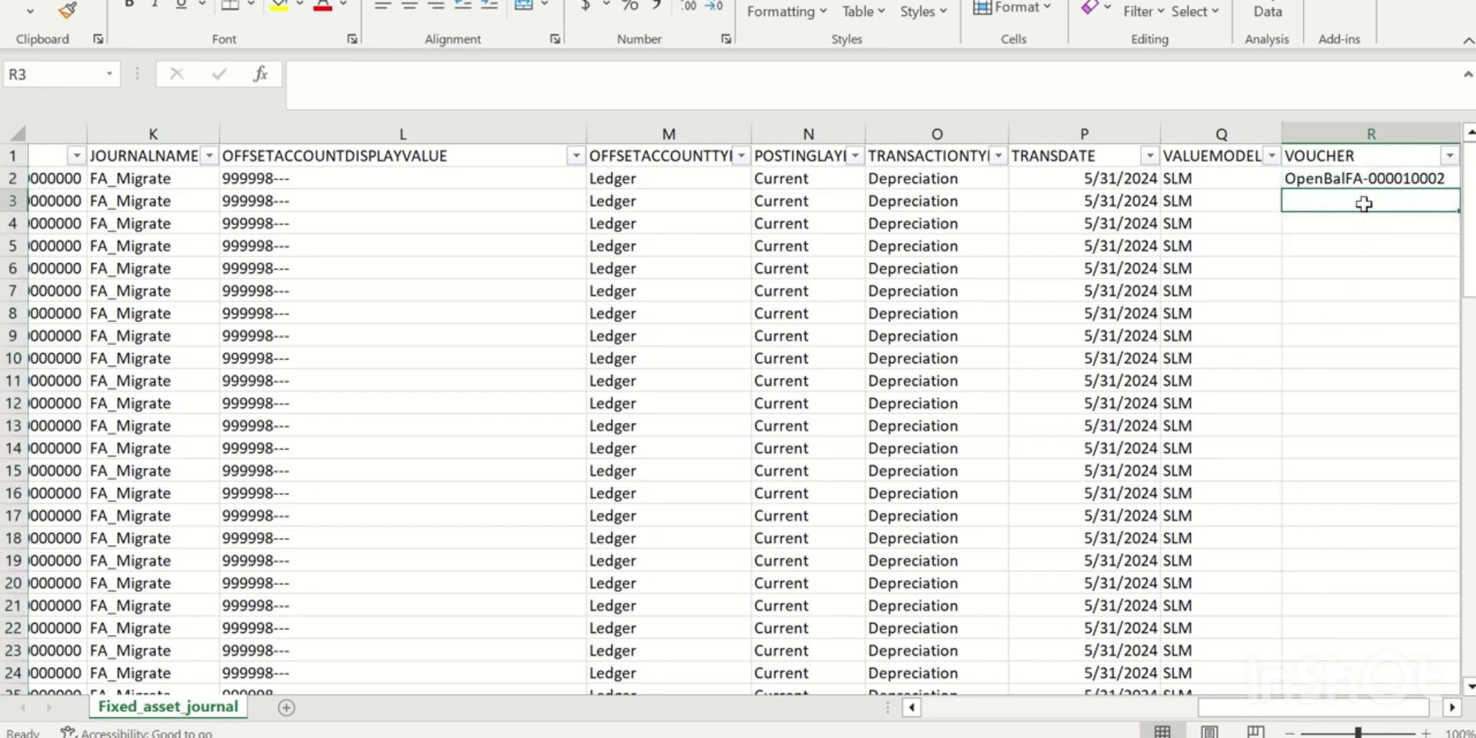
# Fill the VOUCHER column down from R2 alone as an incrementing series starting at OpenBalFA-000010002
pyautogui.click(1400, 172)
pyautogui.doubleClick(1458, 189)
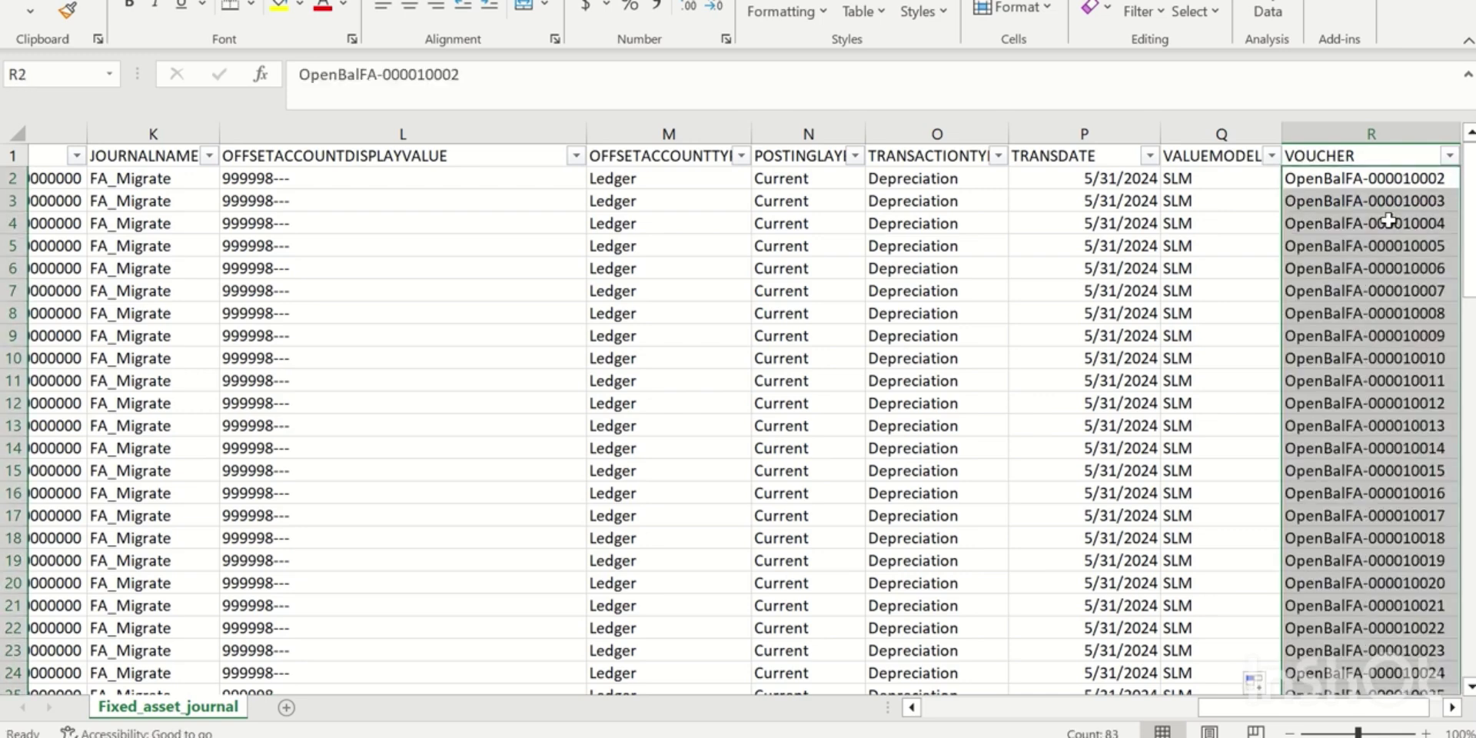
pyautogui.moveTo(1246, 706); pyautogui.dragTo(915, 706)
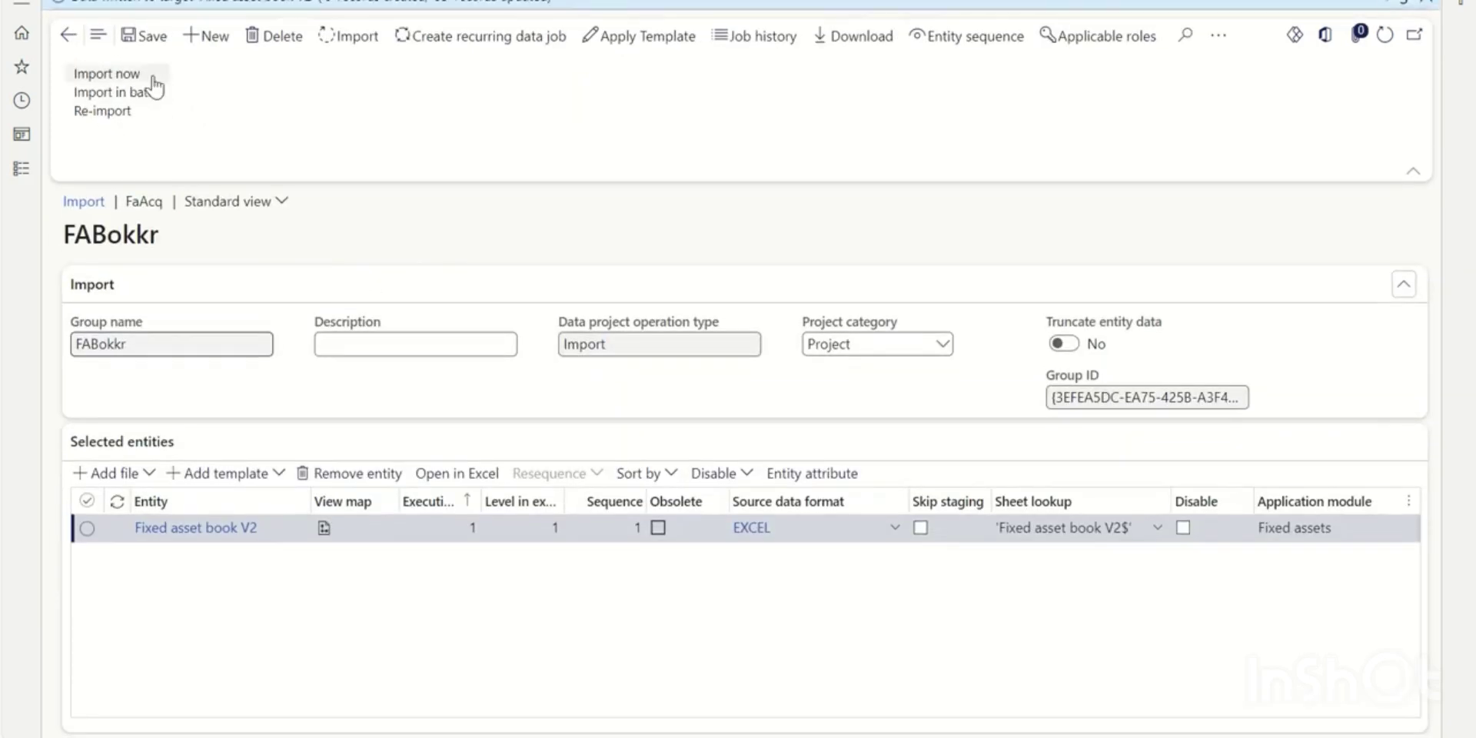
# Create an import project named FADep and choose the EXCEL source format with the Fixed asset journal entity for its file
pyautogui.click(206, 36)
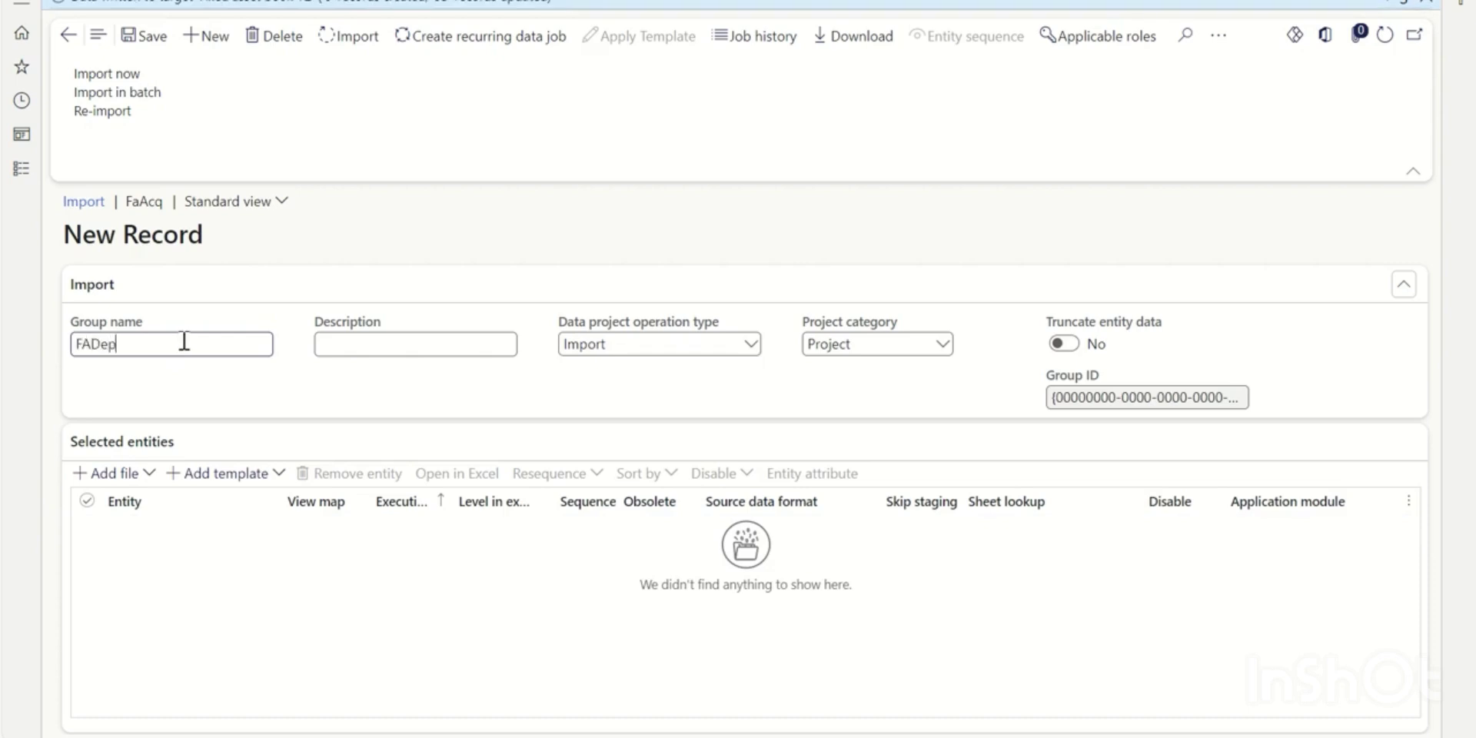
pyautogui.click(102, 473)
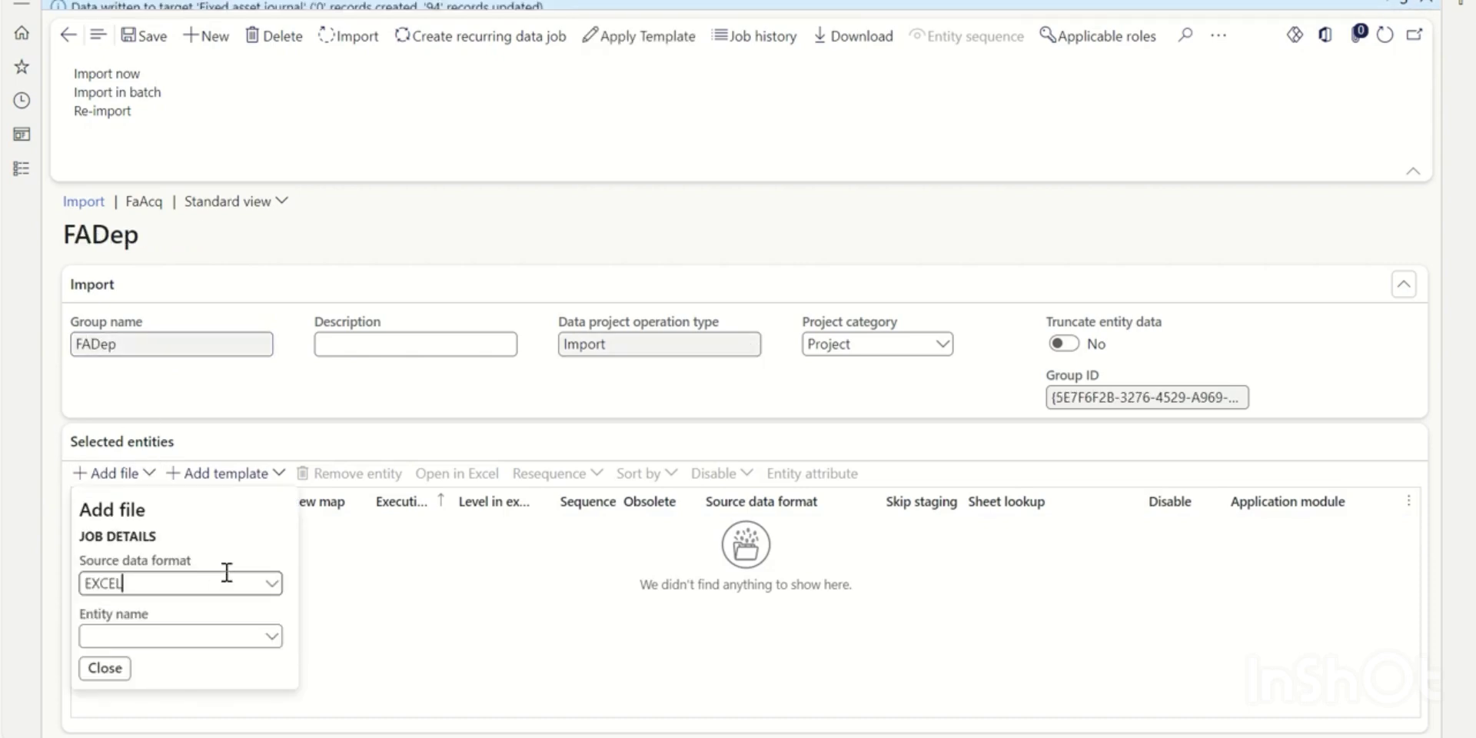
pyautogui.click(271, 637)
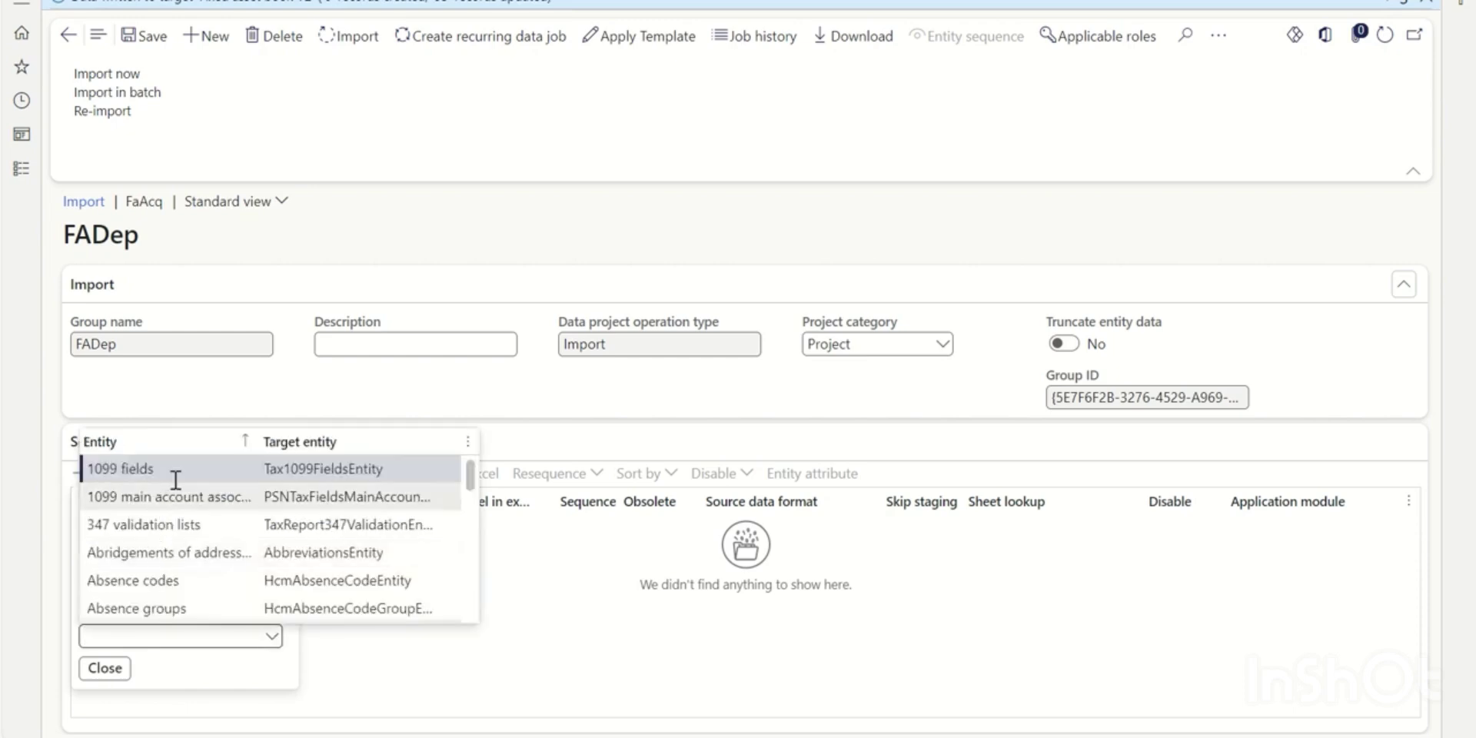
pyautogui.click(180, 457)
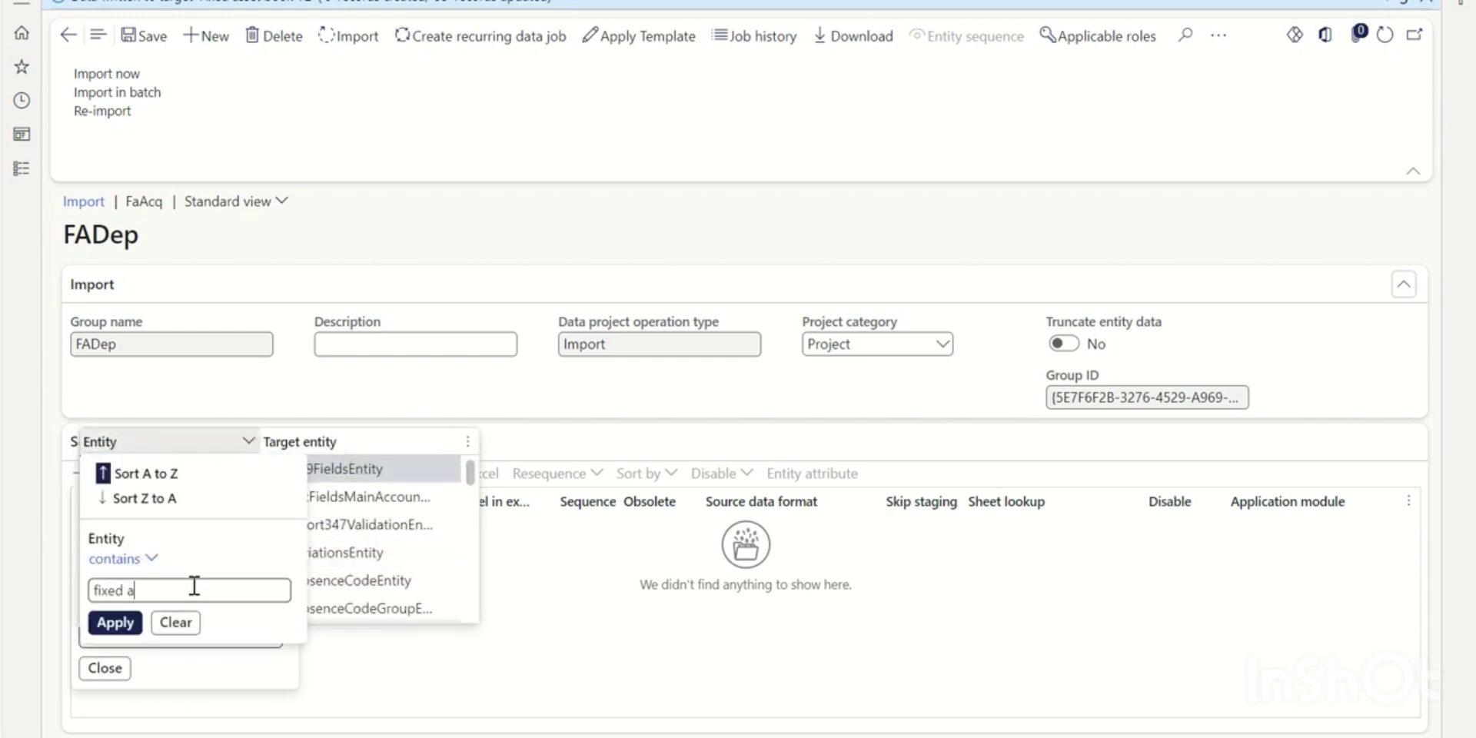
pyautogui.press('Return')
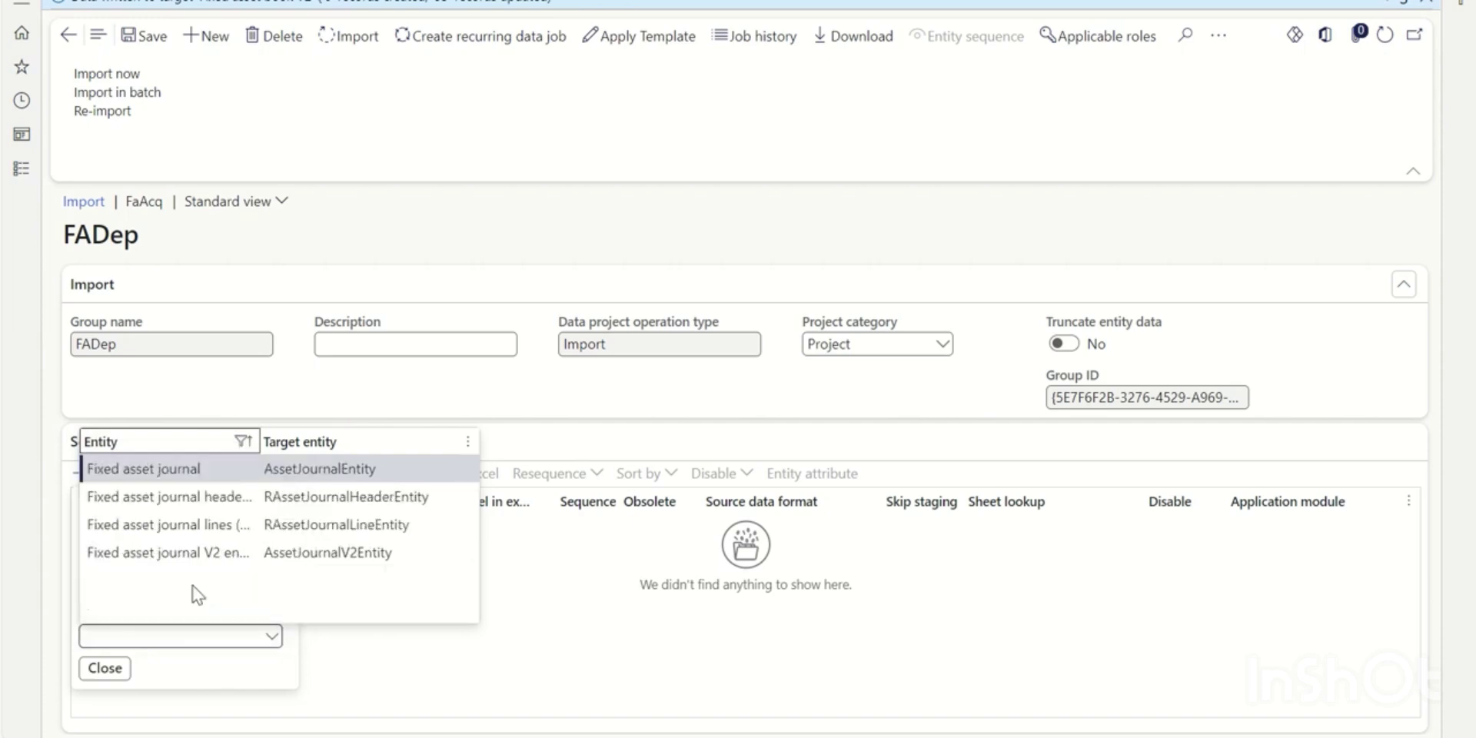
pyautogui.click(343, 475)
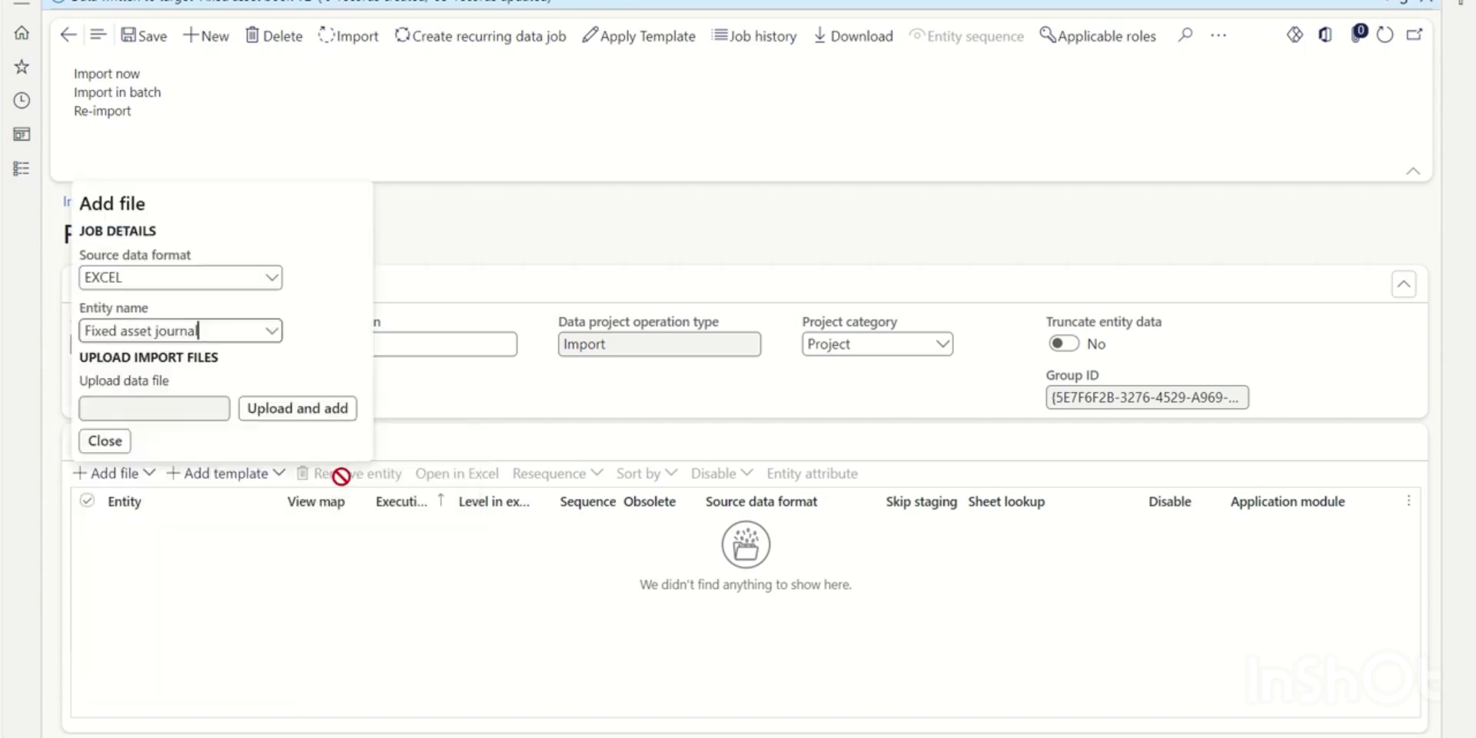
# Upload 4.Dep Transaction-Fixed asset journal..xlsx to the FADep project and import it
pyautogui.click(299, 409)
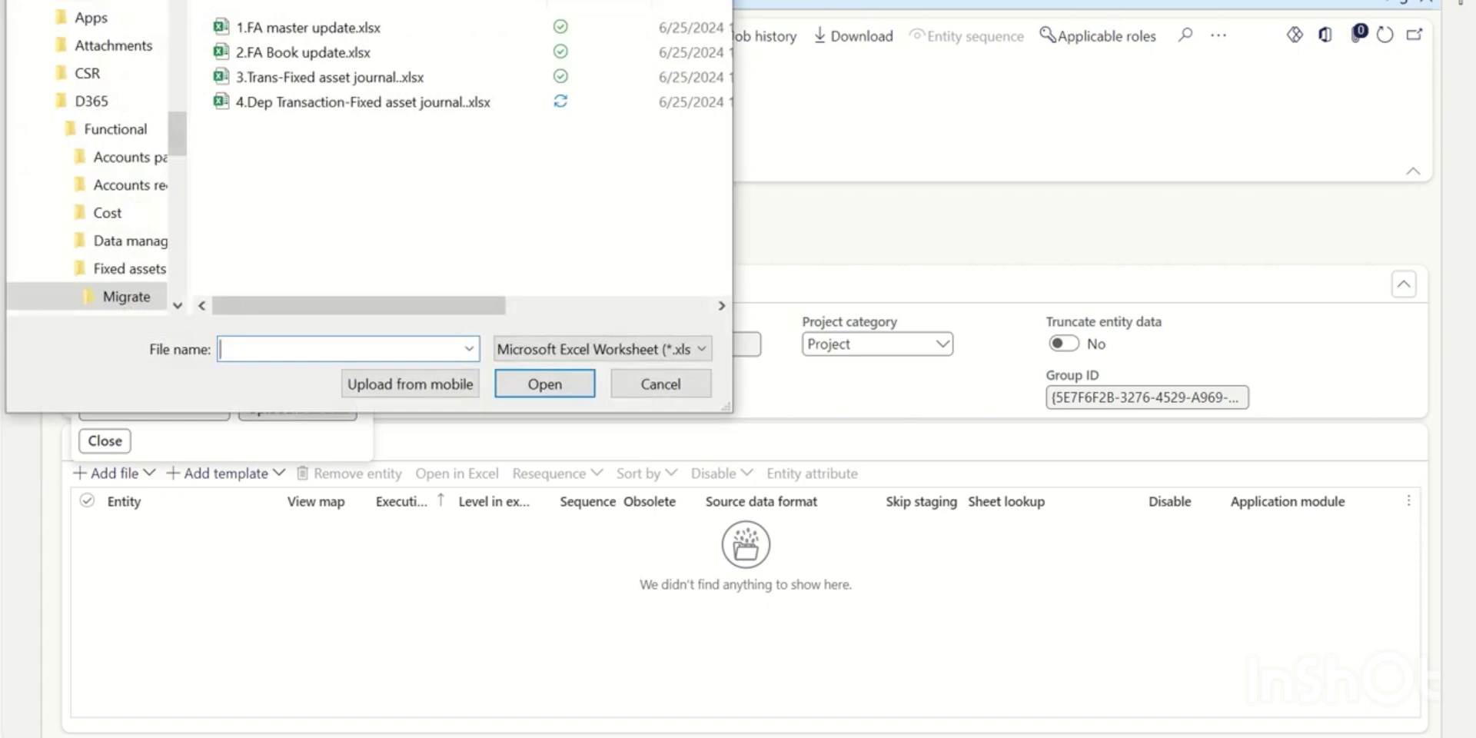
pyautogui.click(715, 734)
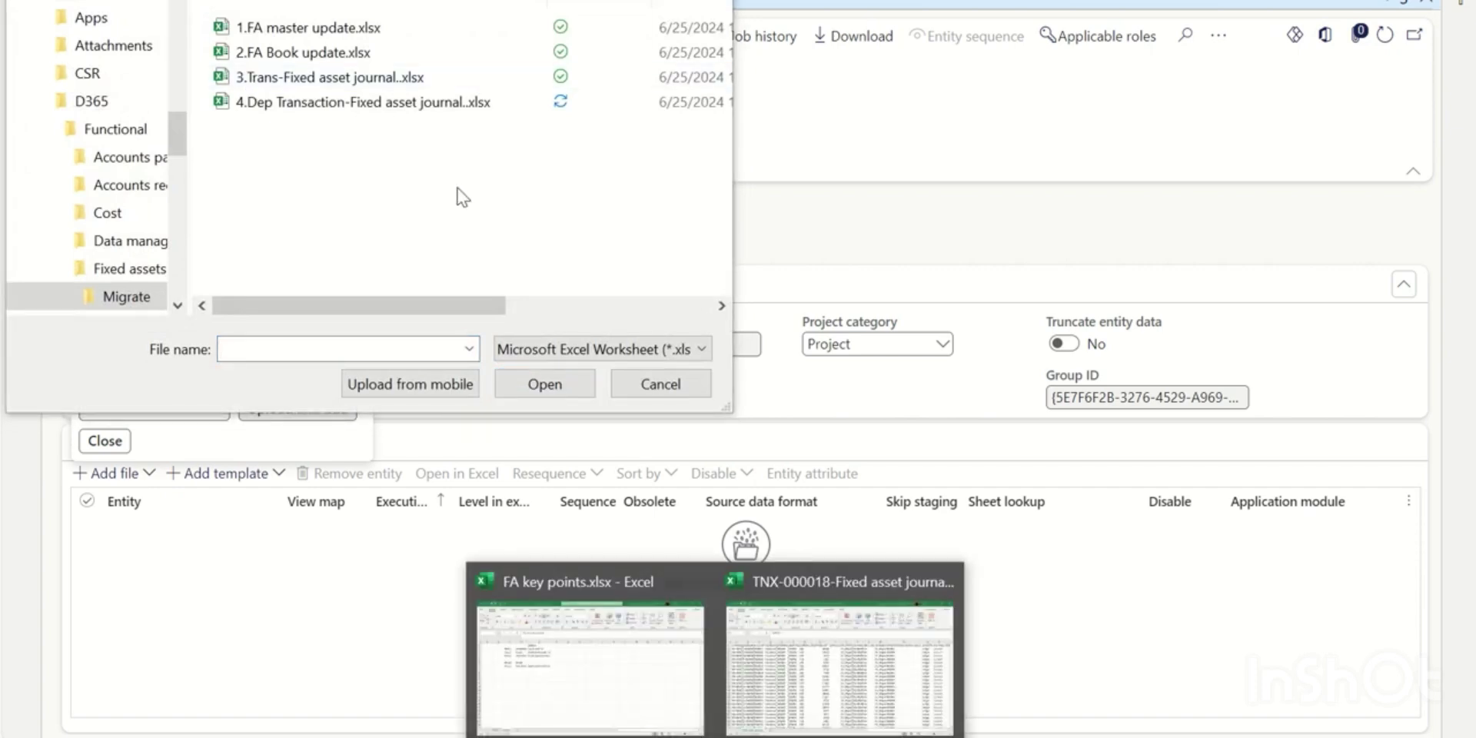
pyautogui.doubleClick(372, 103)
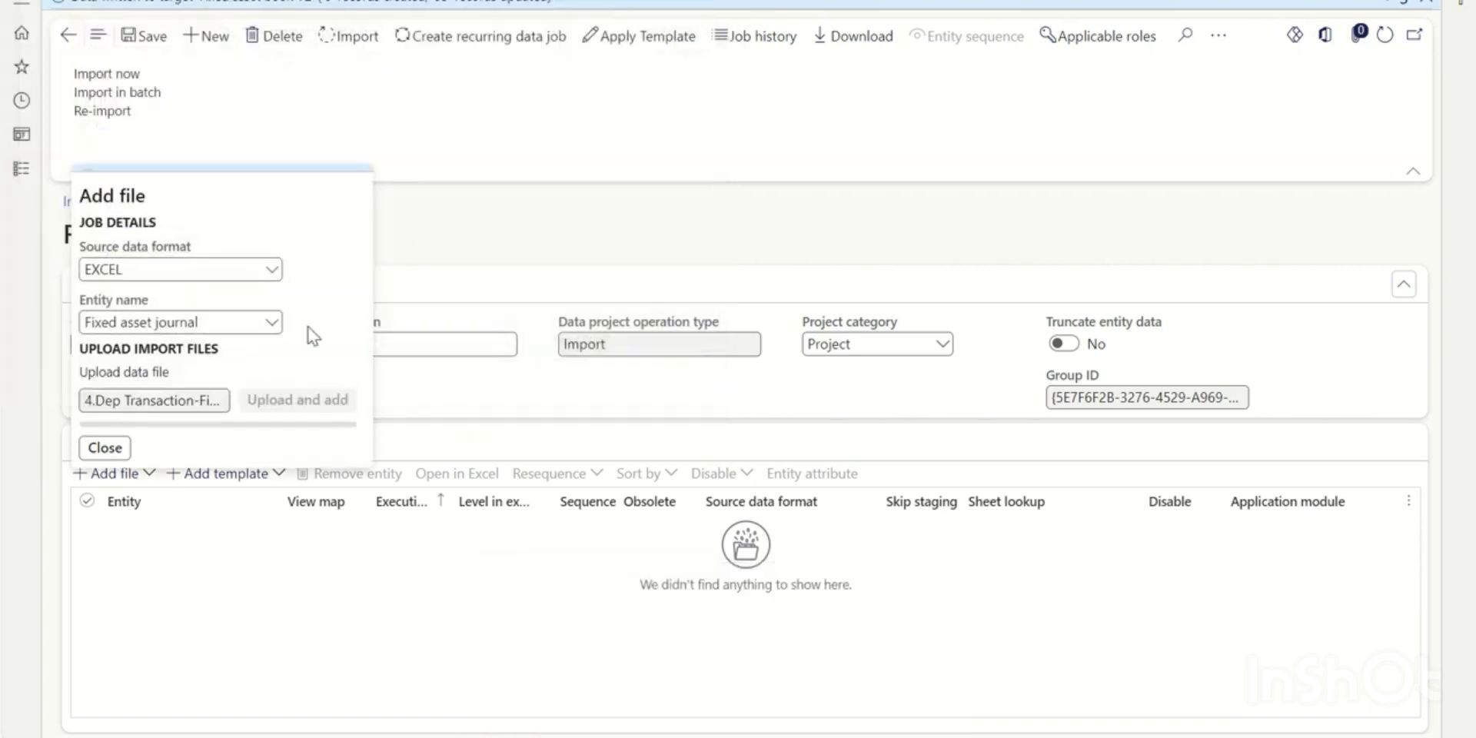
pyautogui.click(298, 410)
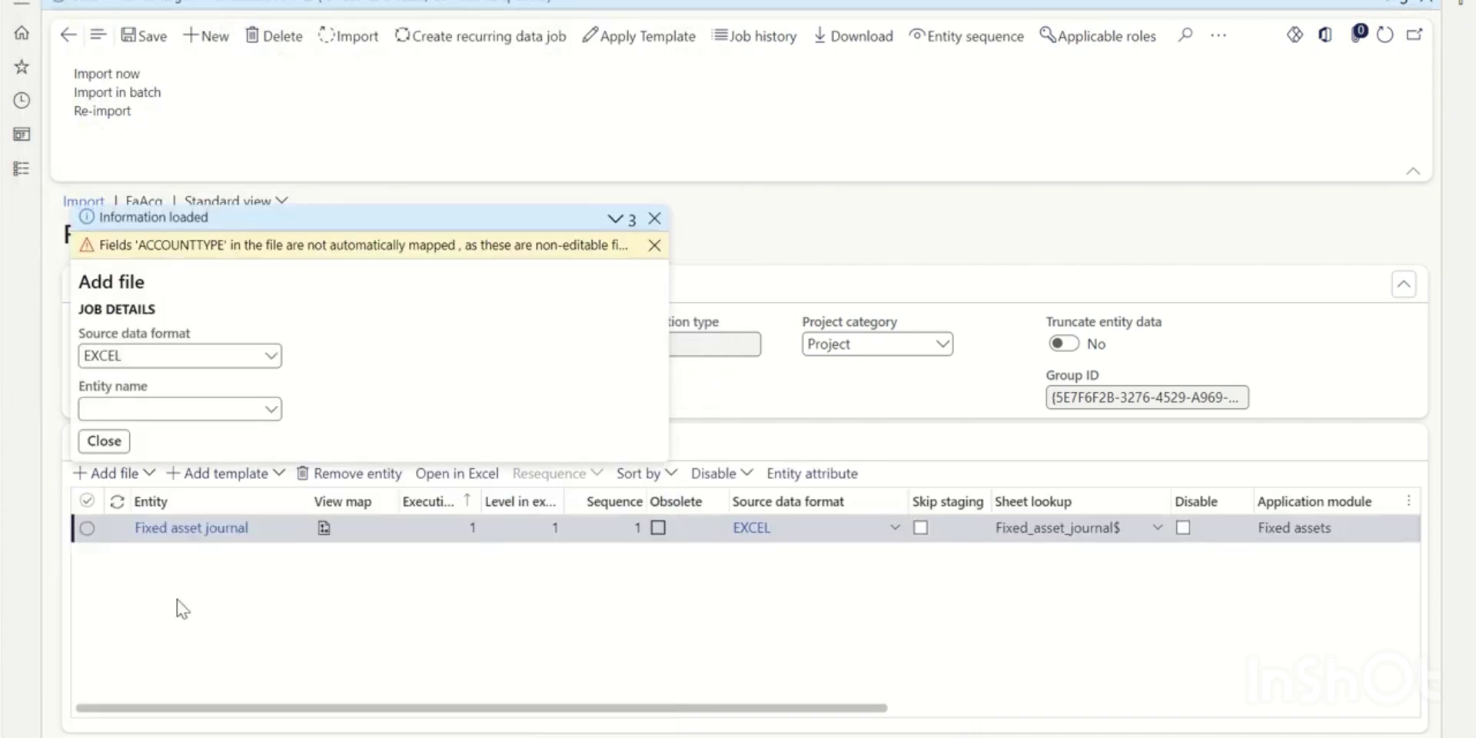
pyautogui.click(90, 532)
pyautogui.click(89, 532)
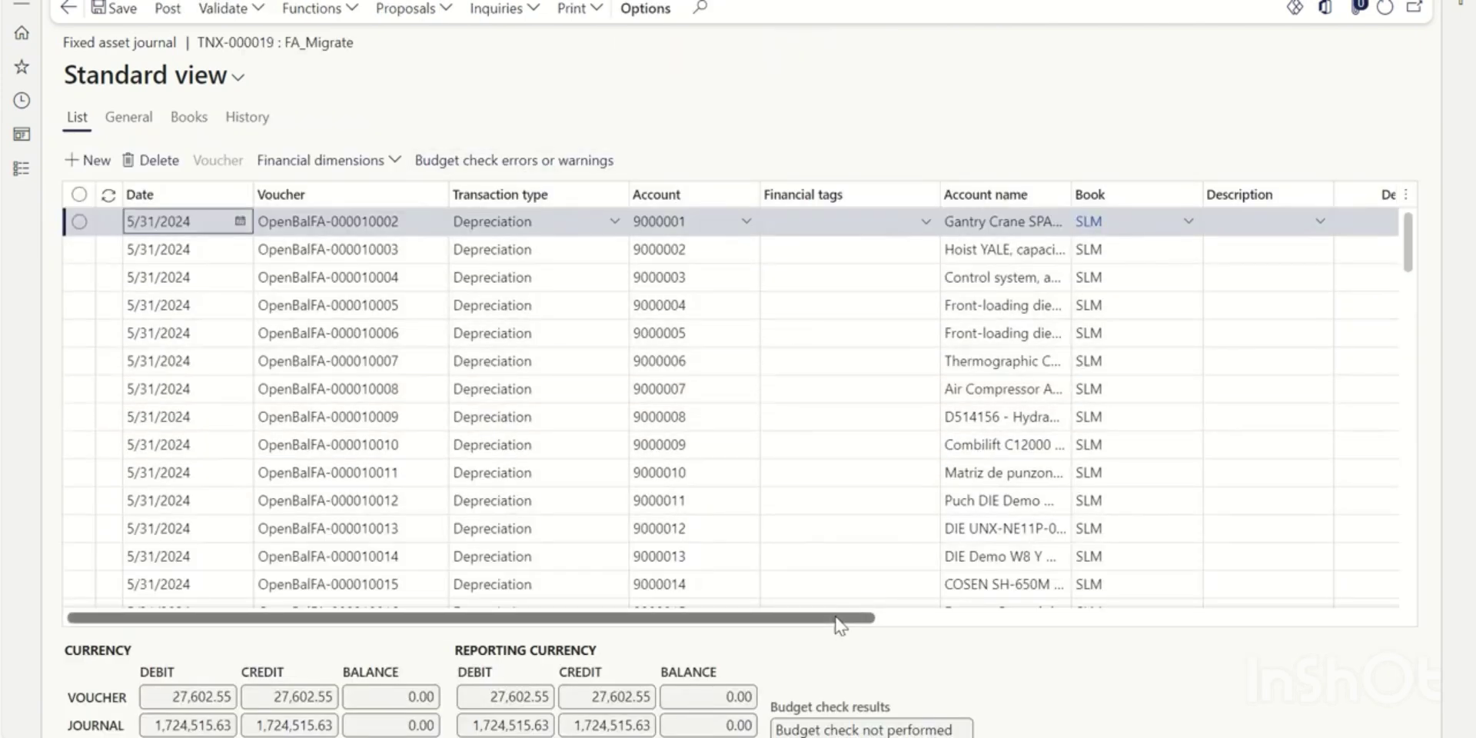
# Check the imported depreciation lines of journal TNX-000019, including credit amounts and offset accounts, and post the journal
pyautogui.moveTo(841, 615); pyautogui.dragTo(1377, 669)
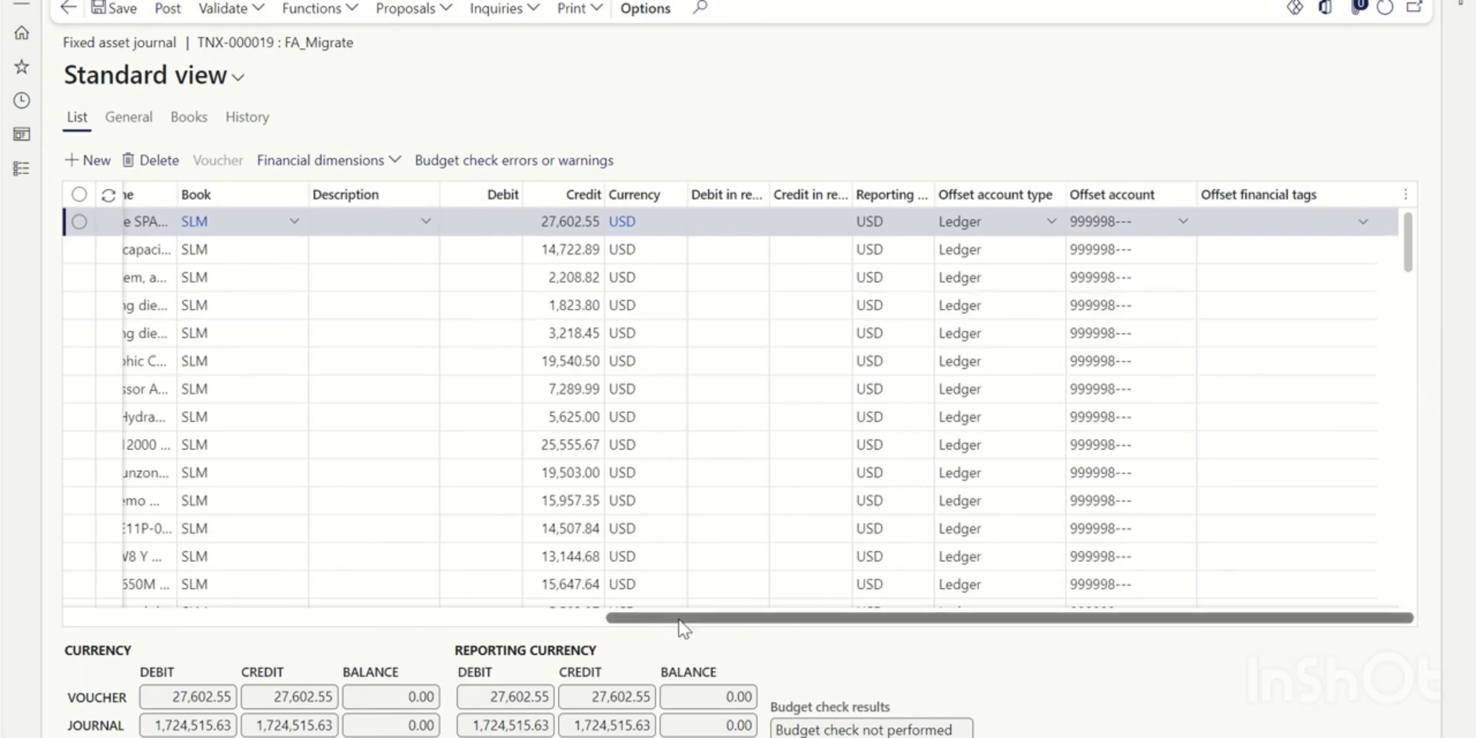
pyautogui.moveTo(682, 620); pyautogui.dragTo(139, 624)
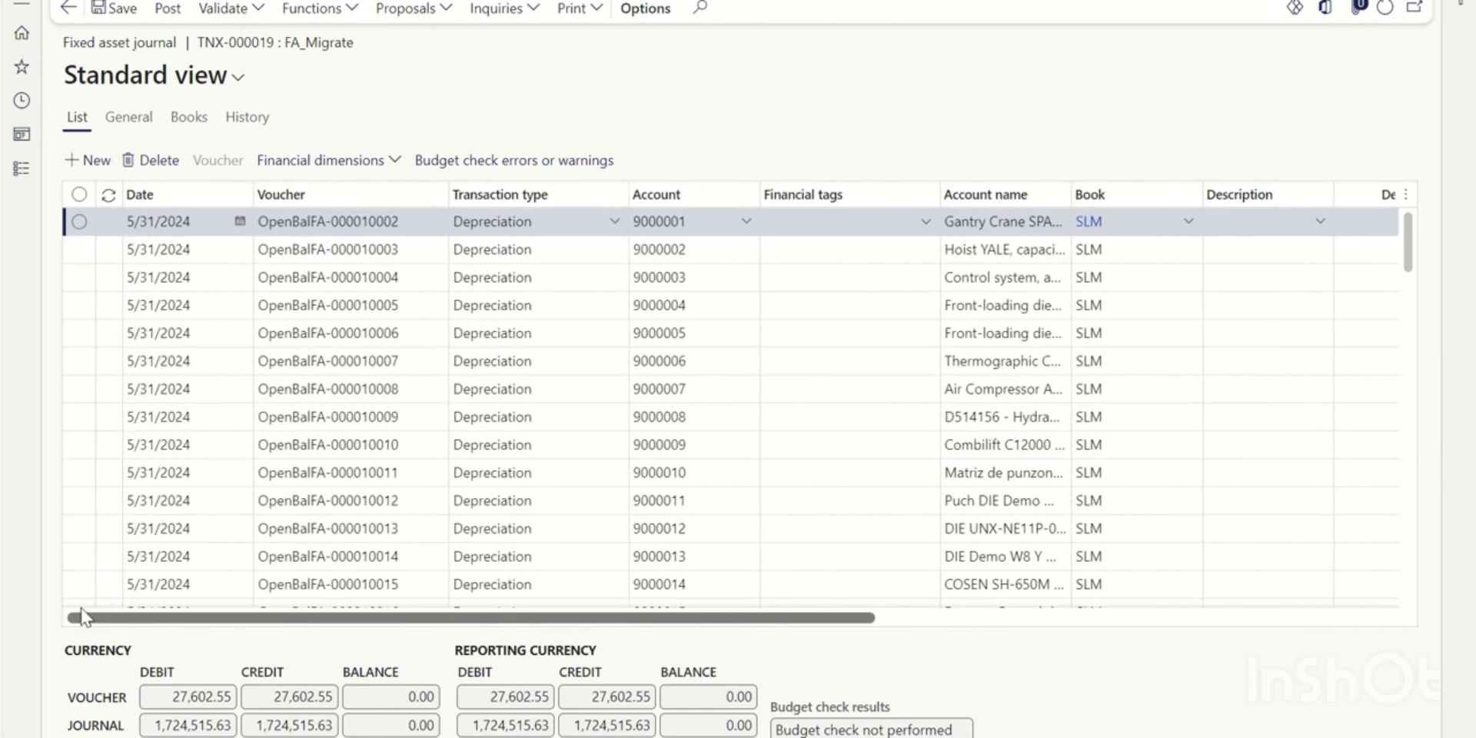
pyautogui.click(163, 10)
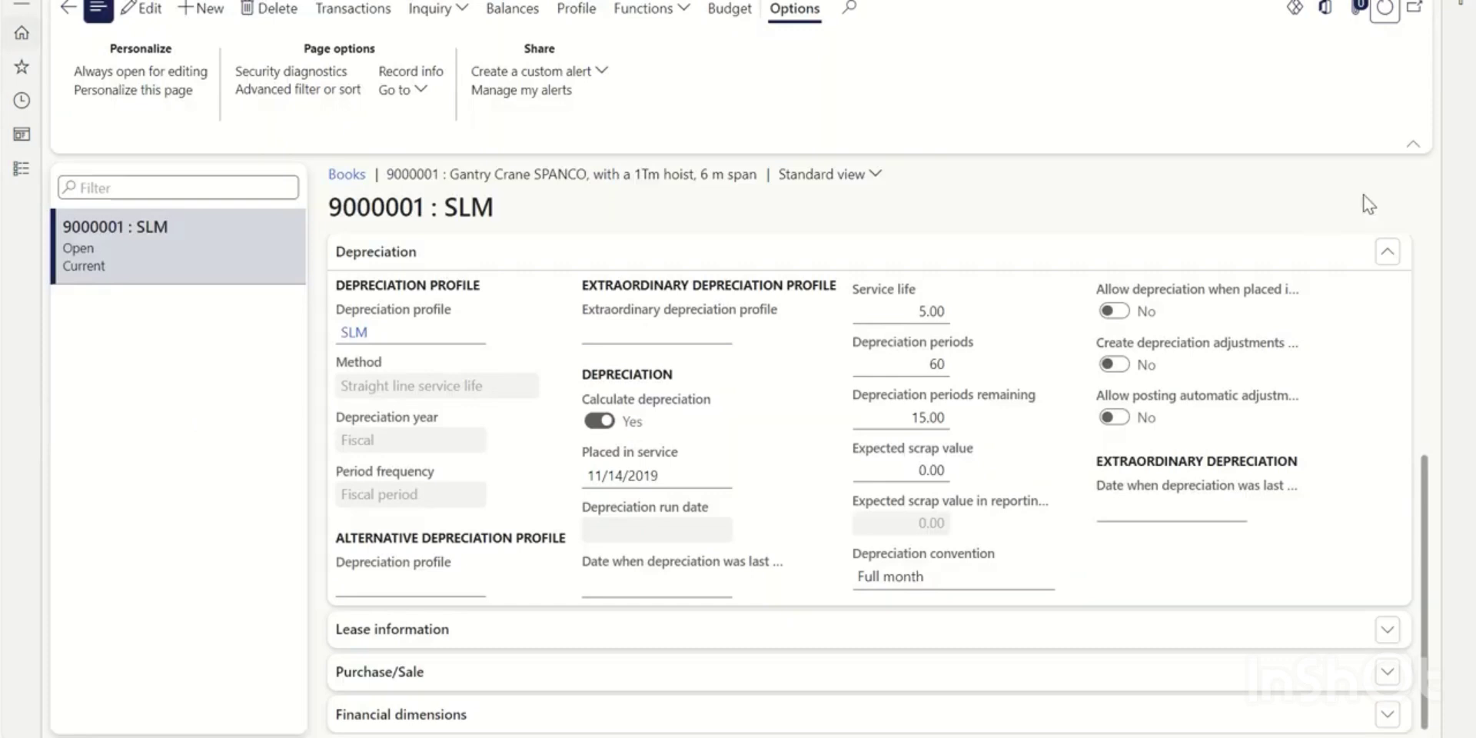
# Refresh the SLM book of asset 9000001 and examine its balances, acquisition and depreciation dates, remaining periods, and transactions
pyautogui.click(1379, 21)
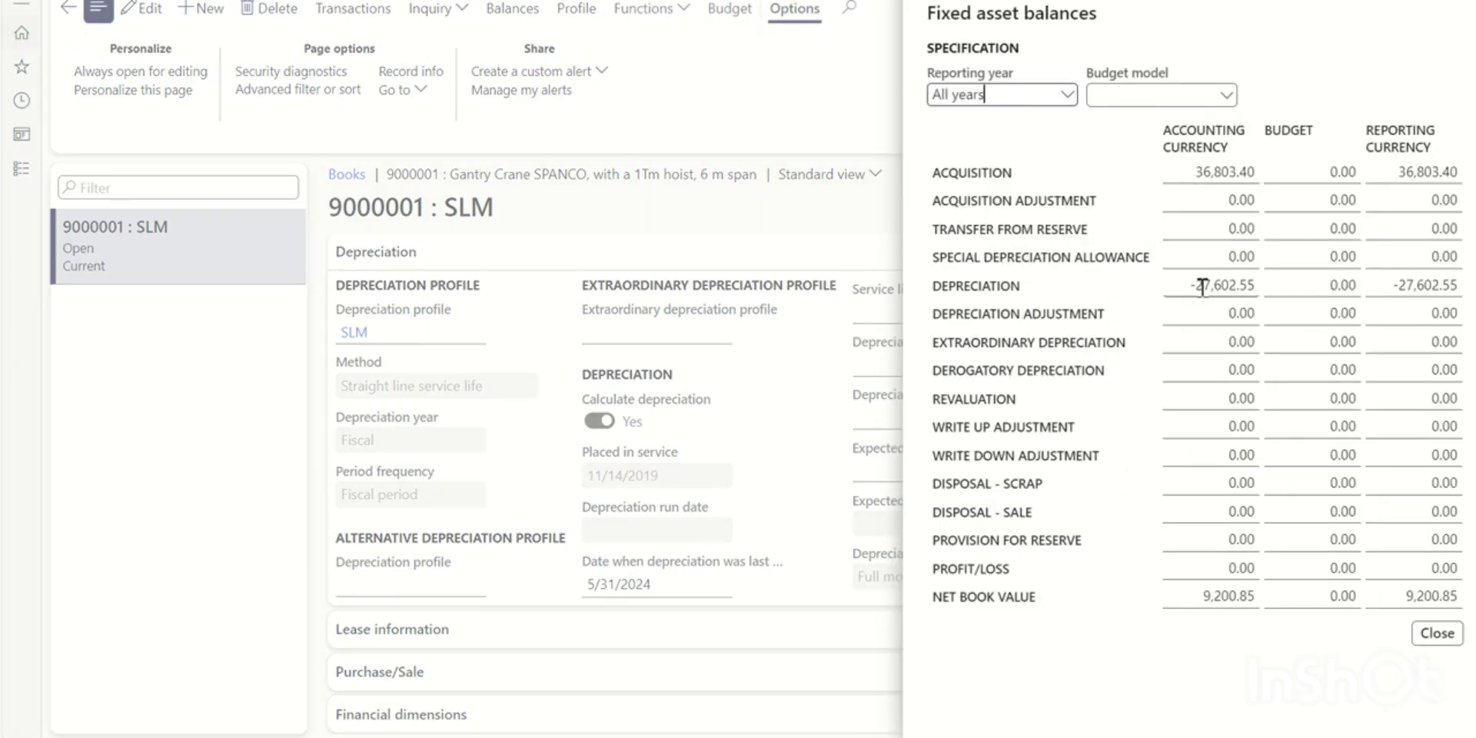
pyautogui.click(1438, 634)
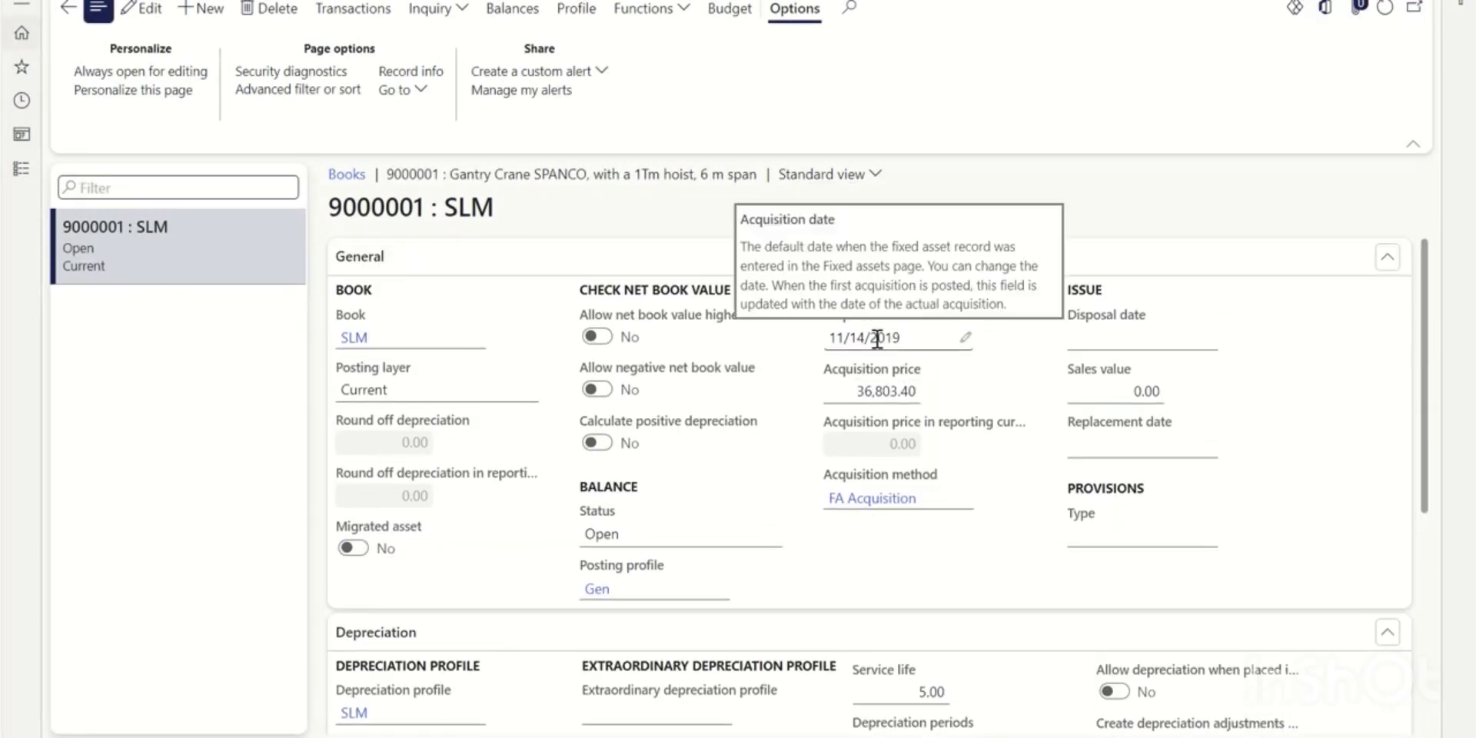
pyautogui.scroll(-5, 877, 338)
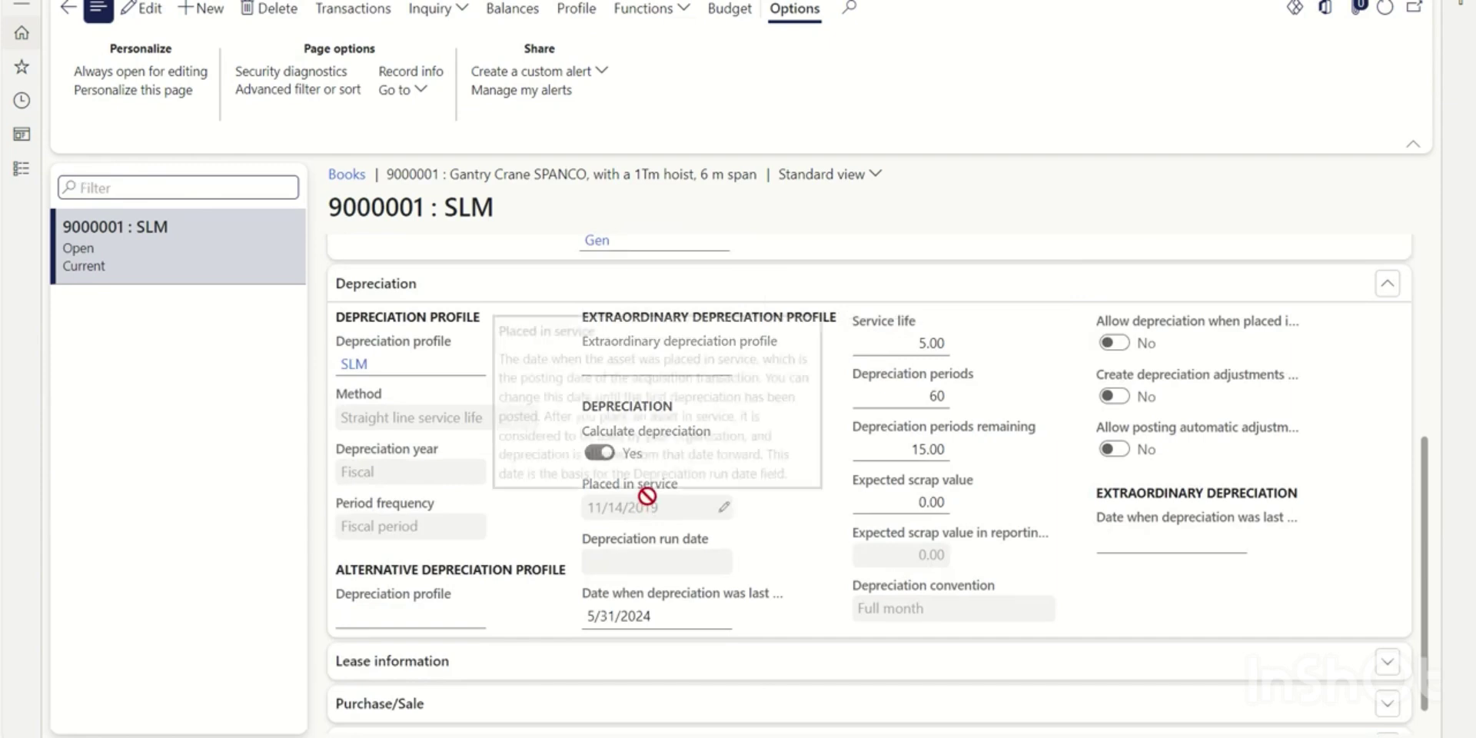
pyautogui.moveTo(879, 487)
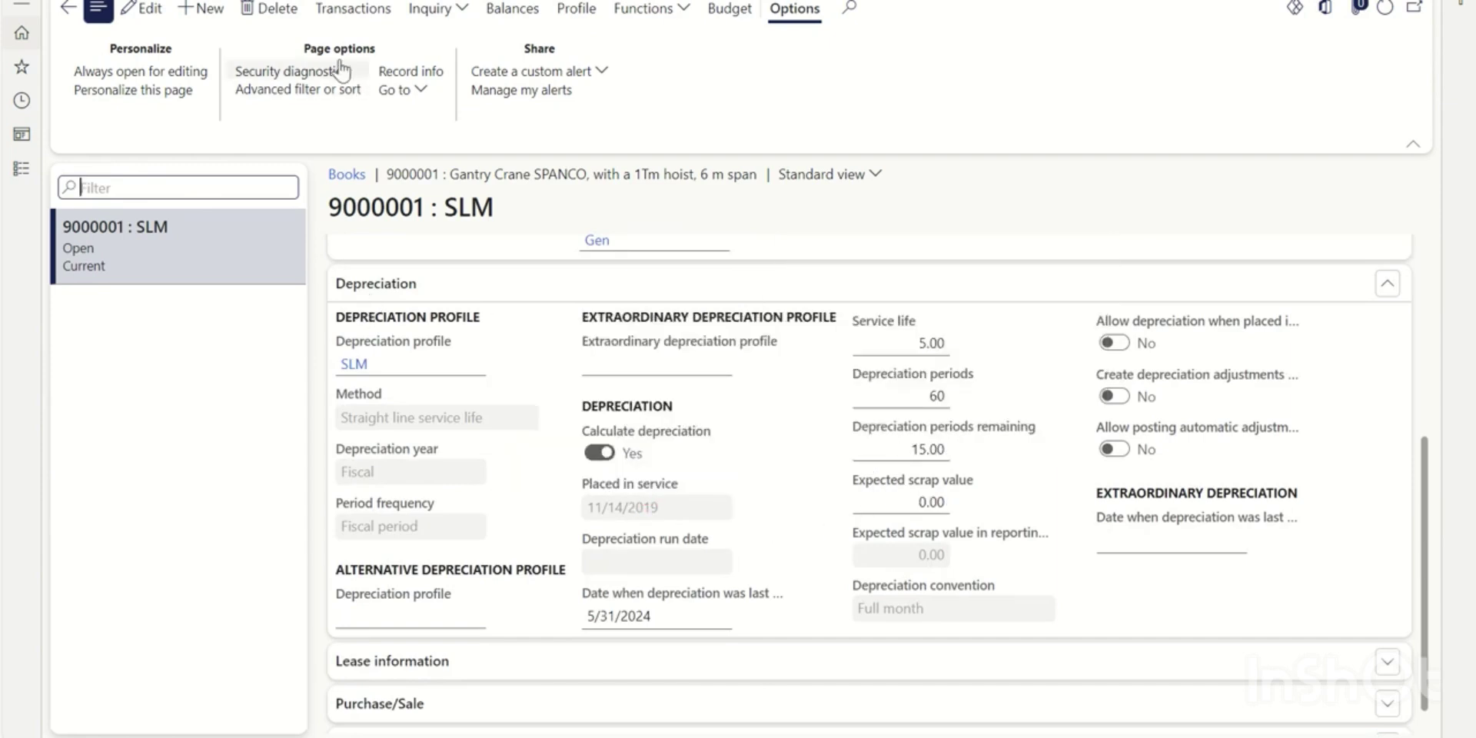
pyautogui.click(353, 8)
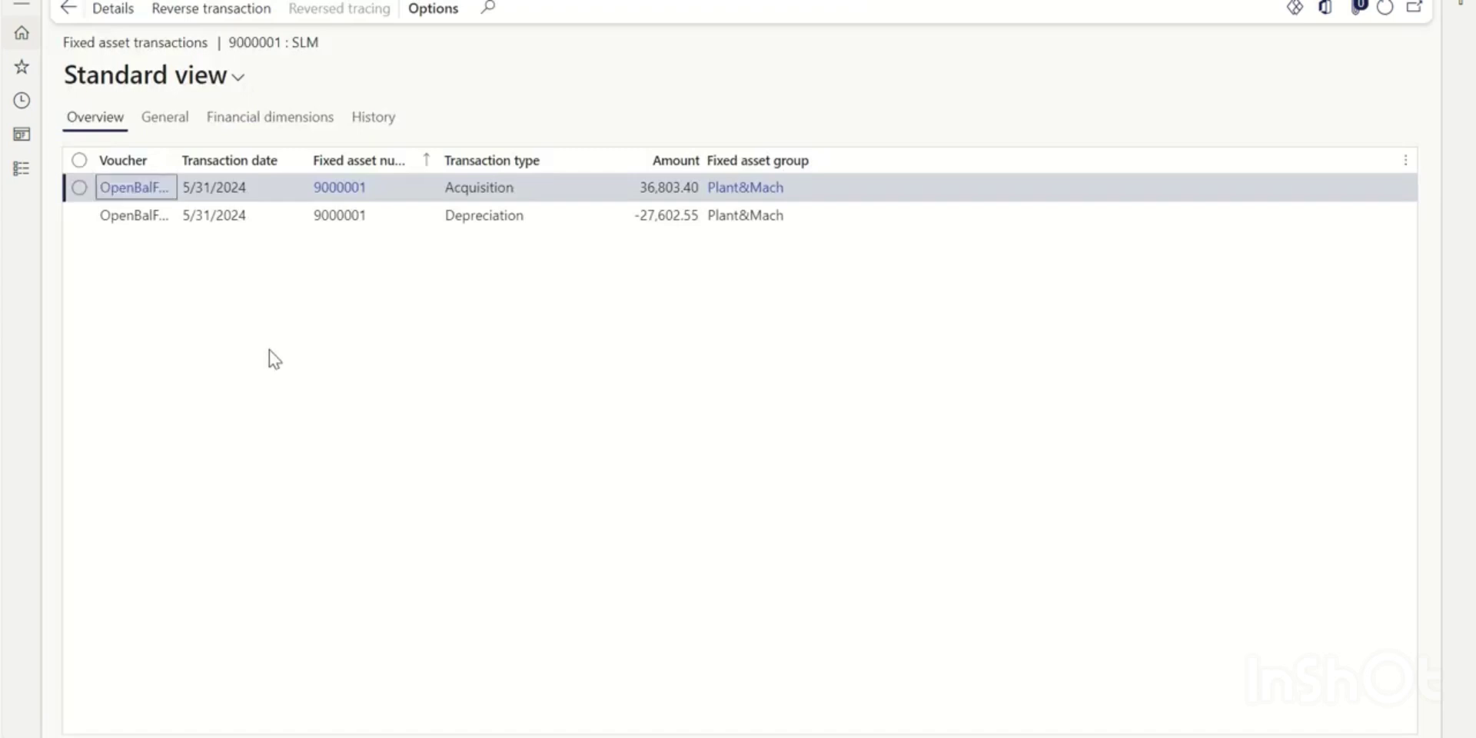